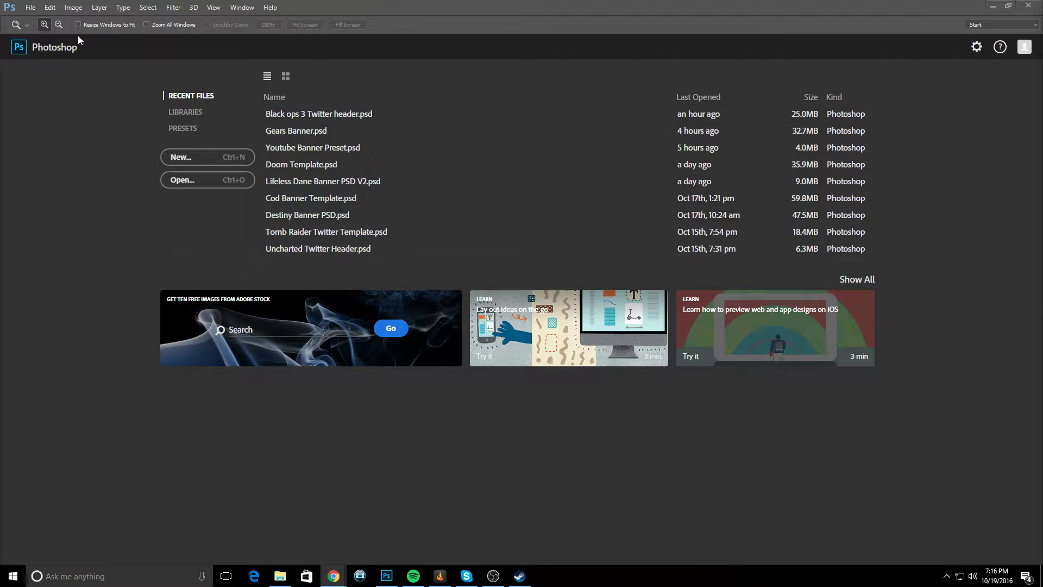
# - Create a new 1500 x 500 pixel document at 300 pixels/inch in RGB Color with transparent background contents
pyautogui.click(29, 7)
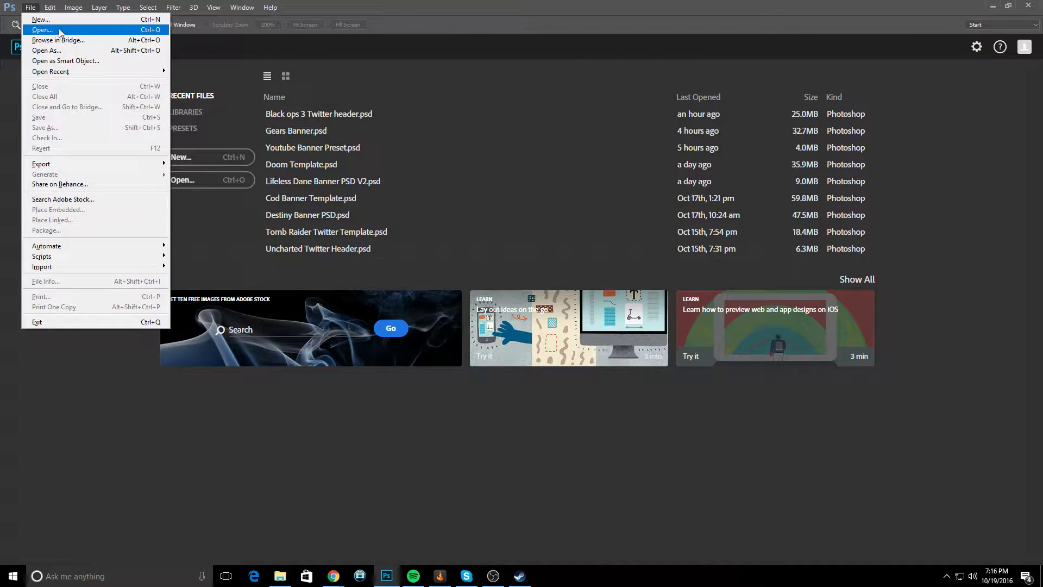
pyautogui.click(41, 19)
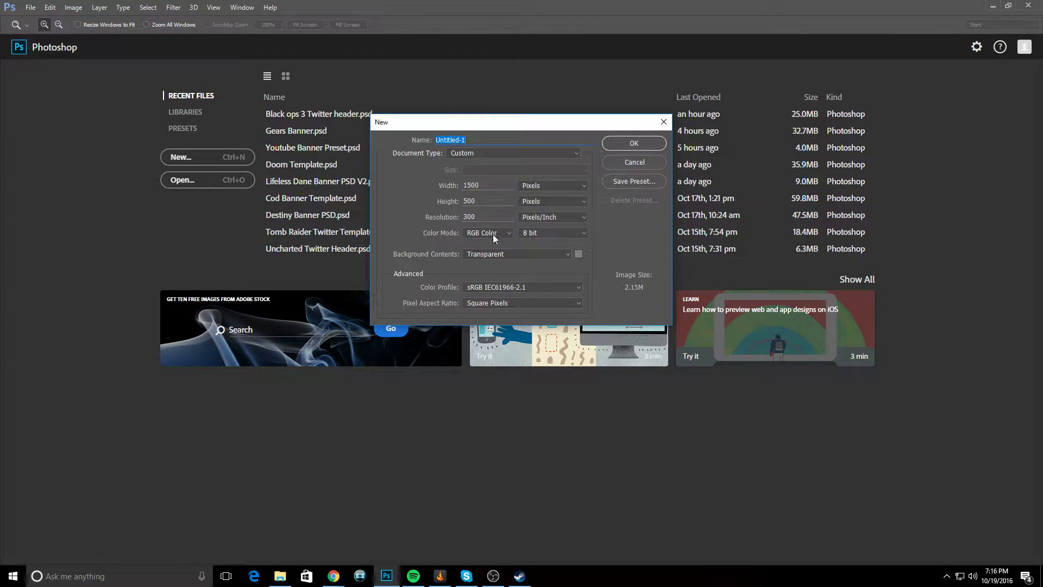
pyautogui.click(657, 146)
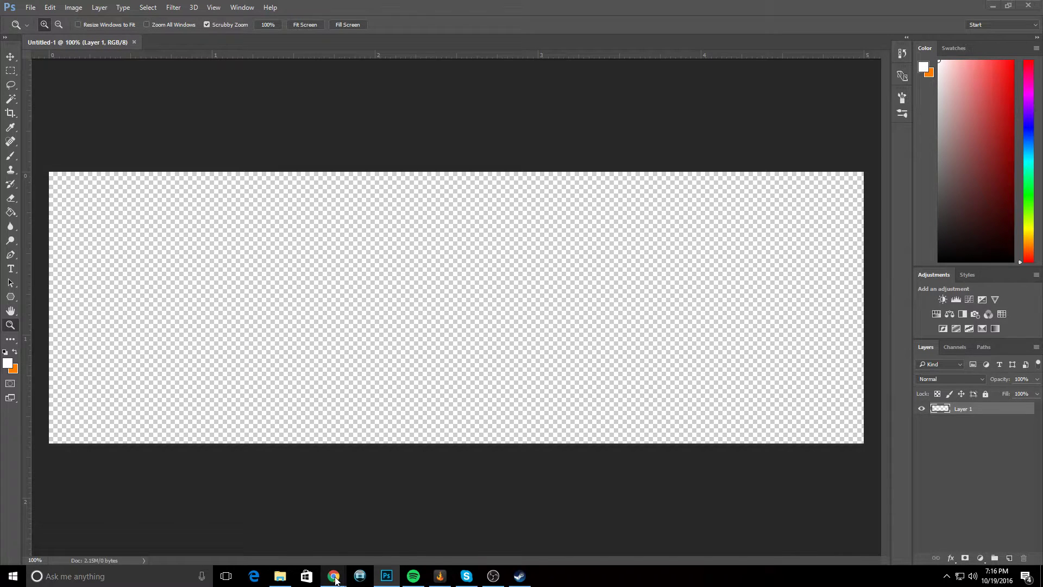
# - Switch to Chrome, search Google for "witcher 3 renders" and show the image results
pyautogui.rightClick(337, 579)
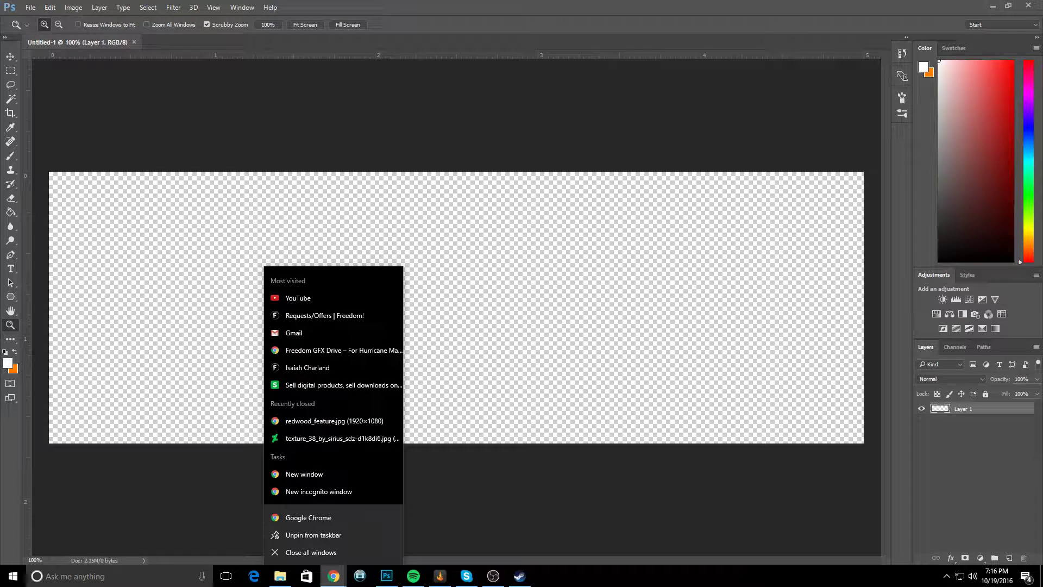
pyautogui.press('Escape')
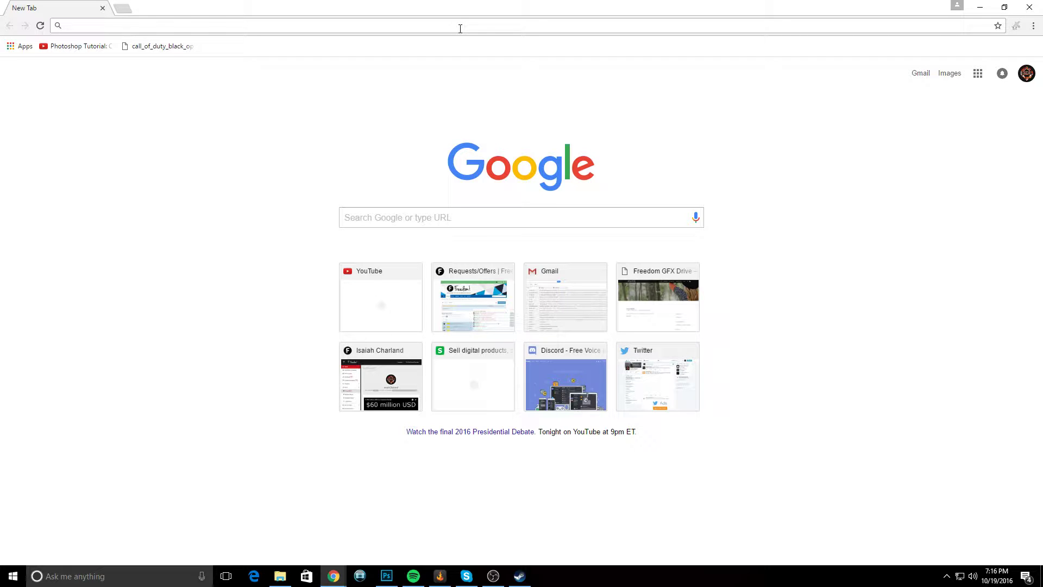
pyautogui.write('witcv')
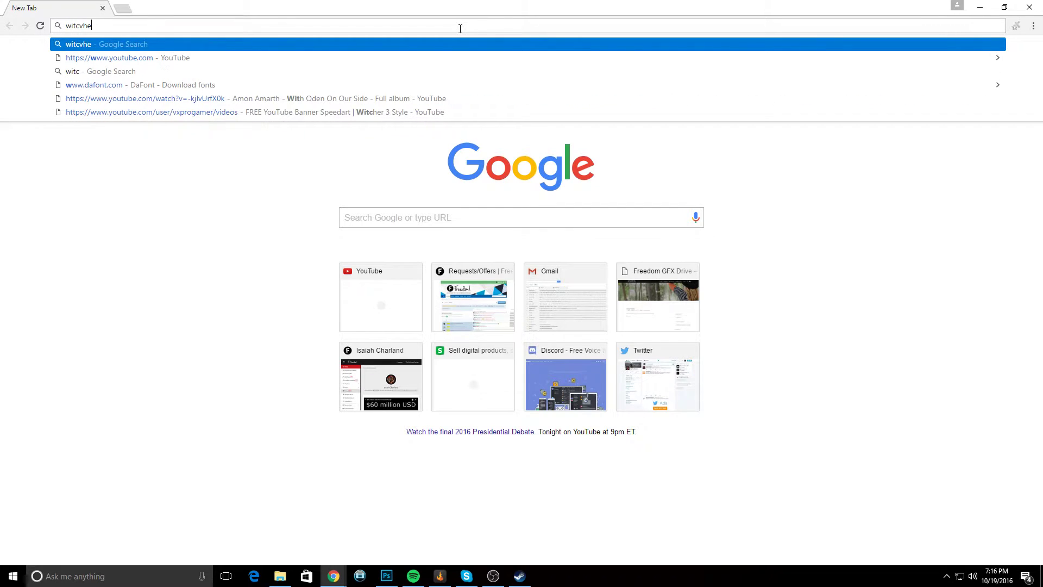
pyautogui.press('BackSpace')
pyautogui.write('her 3 rende')
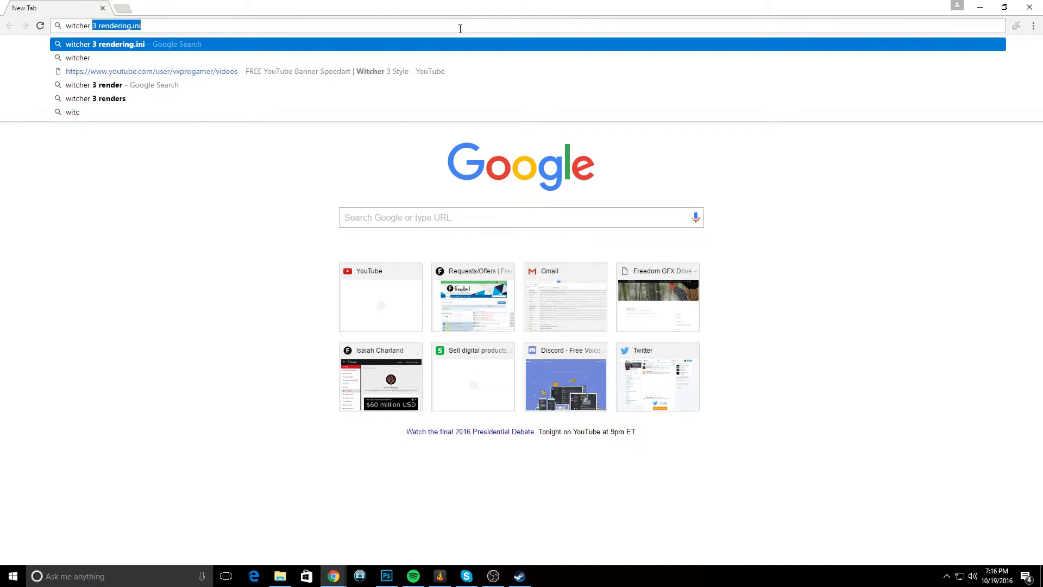
pyautogui.write('r')
pyautogui.press('Down')
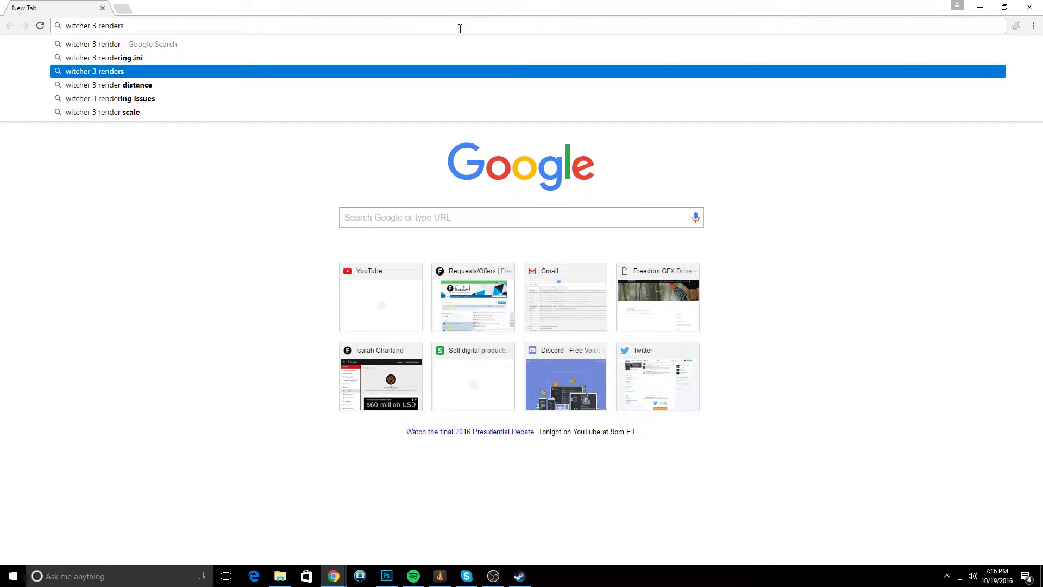
pyautogui.press('Return')
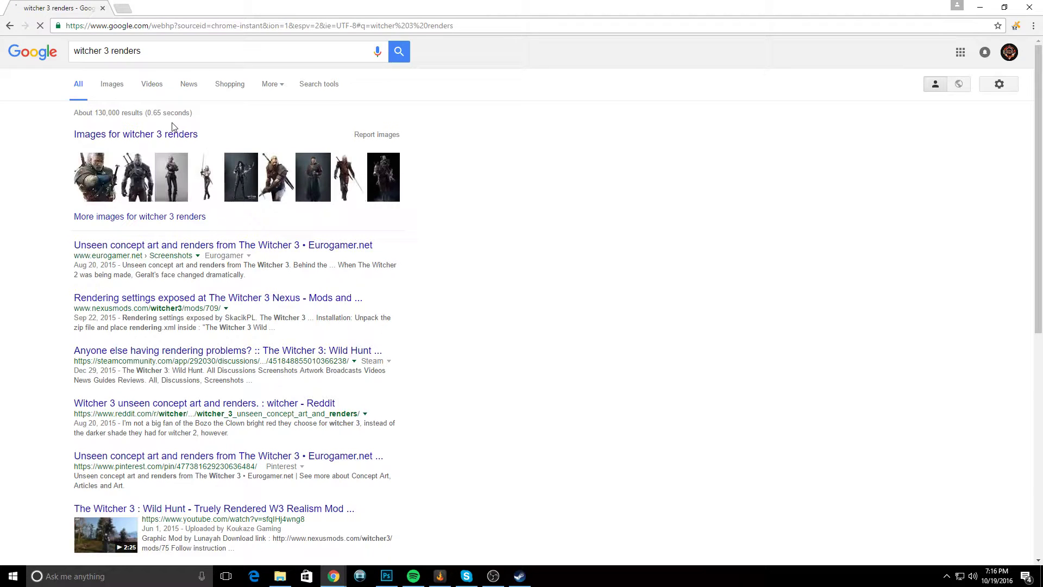
pyautogui.click(110, 93)
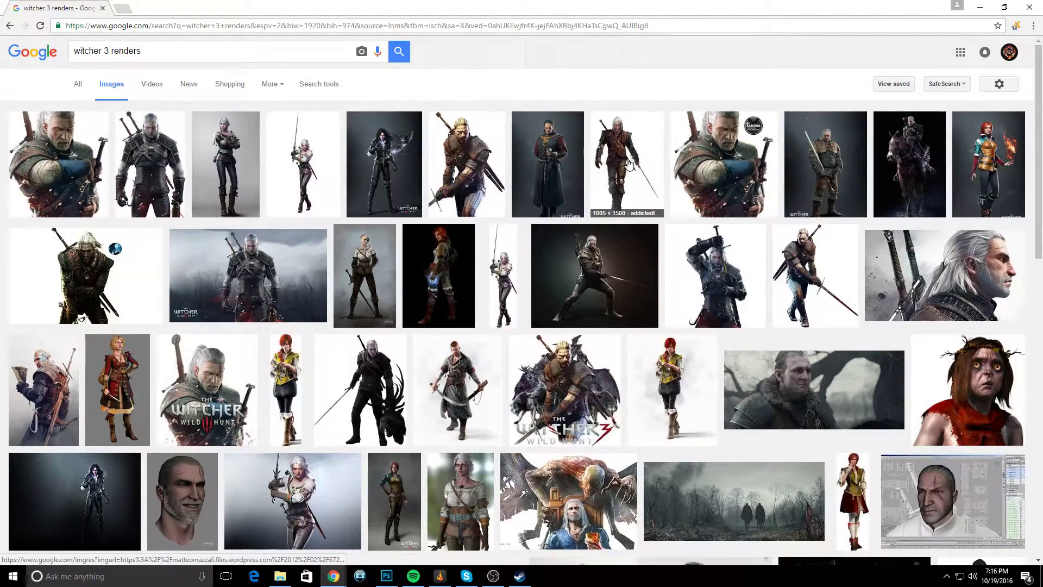
# - Browse the image results and preview The Witcher Render to look for a suitable character cut-out
pyautogui.scroll(-2, 651, 179)
pyautogui.scroll(-3, 673, 226)
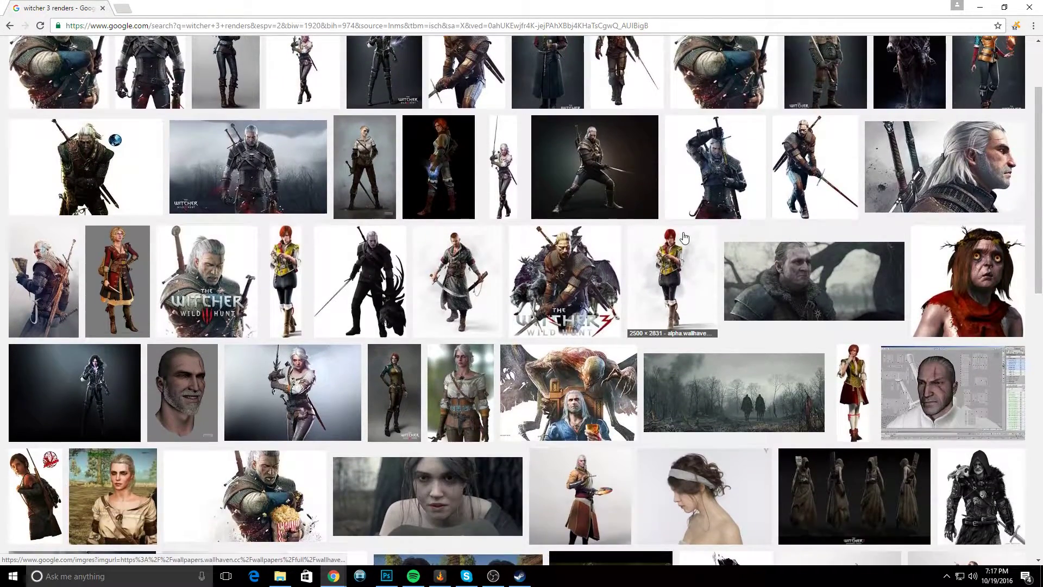
pyautogui.scroll(2, 685, 239)
pyautogui.scroll(1, 684, 239)
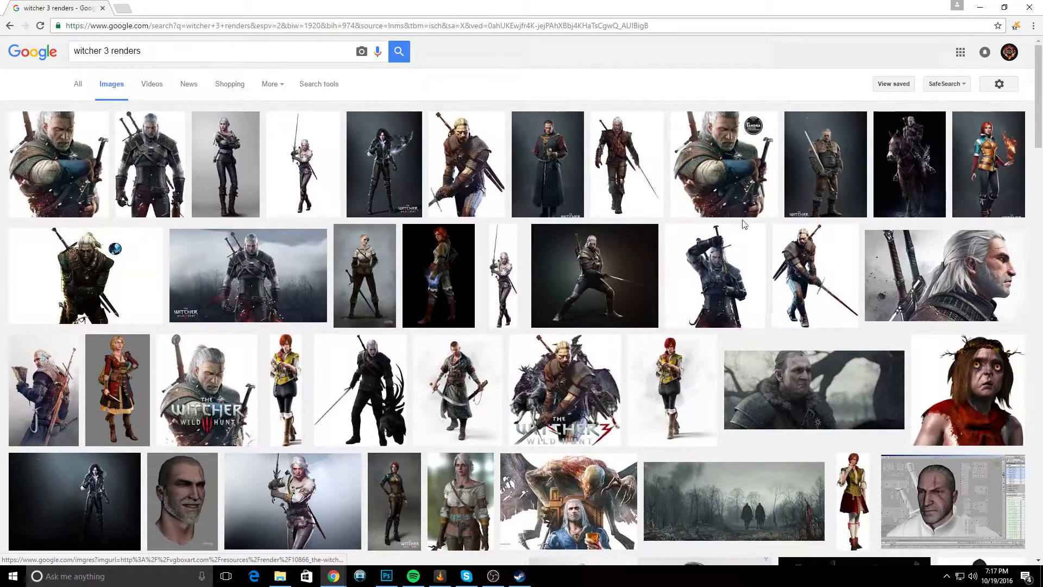
pyautogui.scroll(-1, 727, 177)
pyautogui.scroll(1, 255, 203)
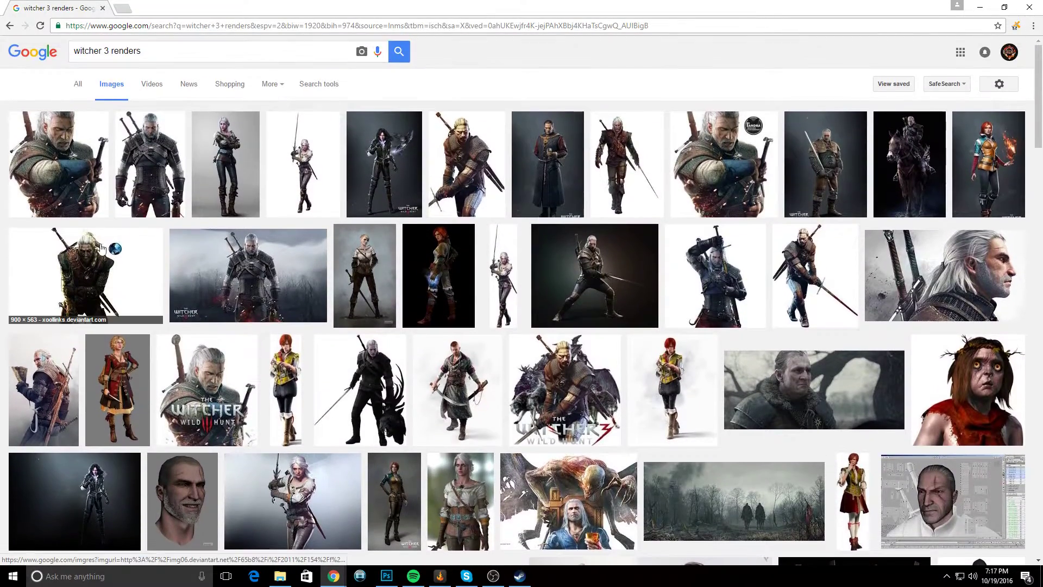
pyautogui.click(100, 254)
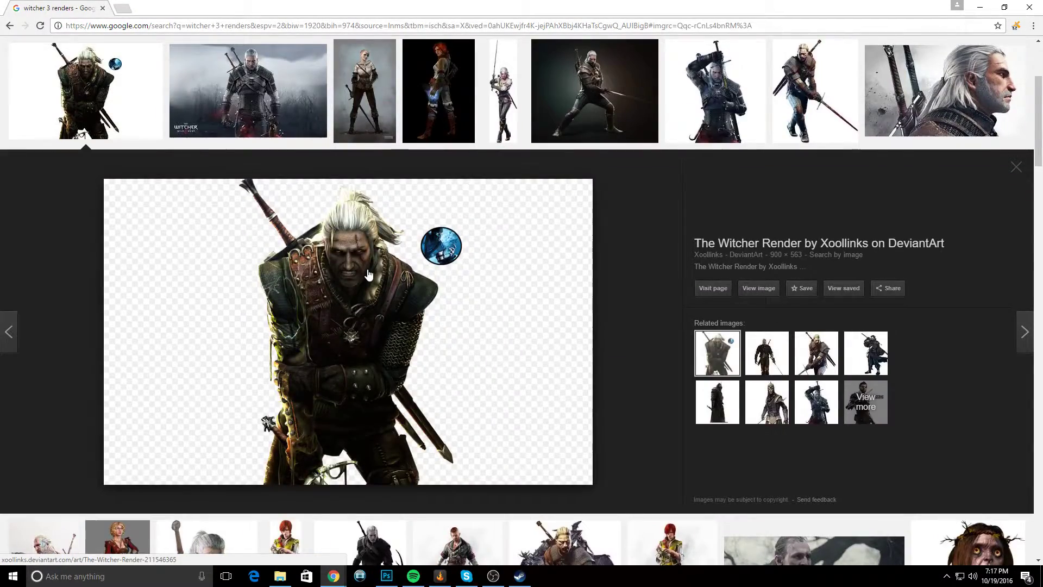
pyautogui.scroll(3, 220, 181)
pyautogui.scroll(1, 220, 180)
# - Open the front-facing "The Witcher 3 - Geralt Render" at full size and save the PNG to the computer
pyautogui.click(150, 179)
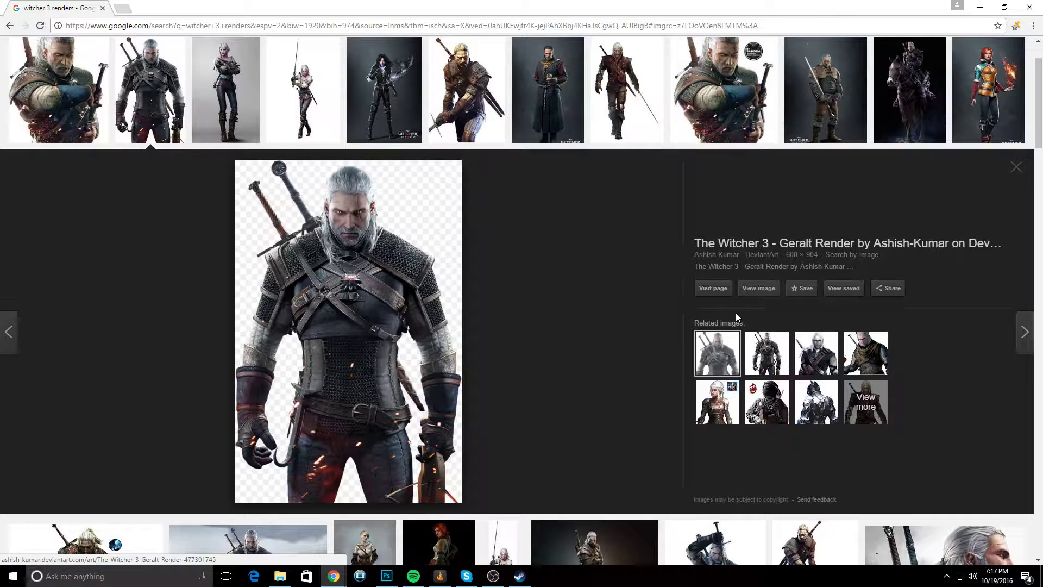
pyautogui.click(758, 289)
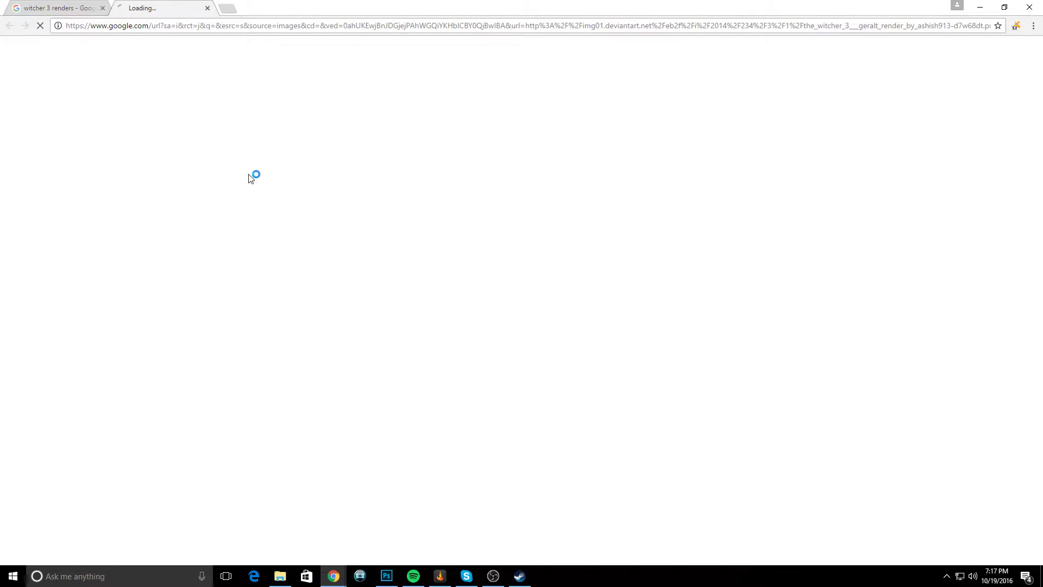
pyautogui.rightClick(185, 174)
pyautogui.click(206, 192)
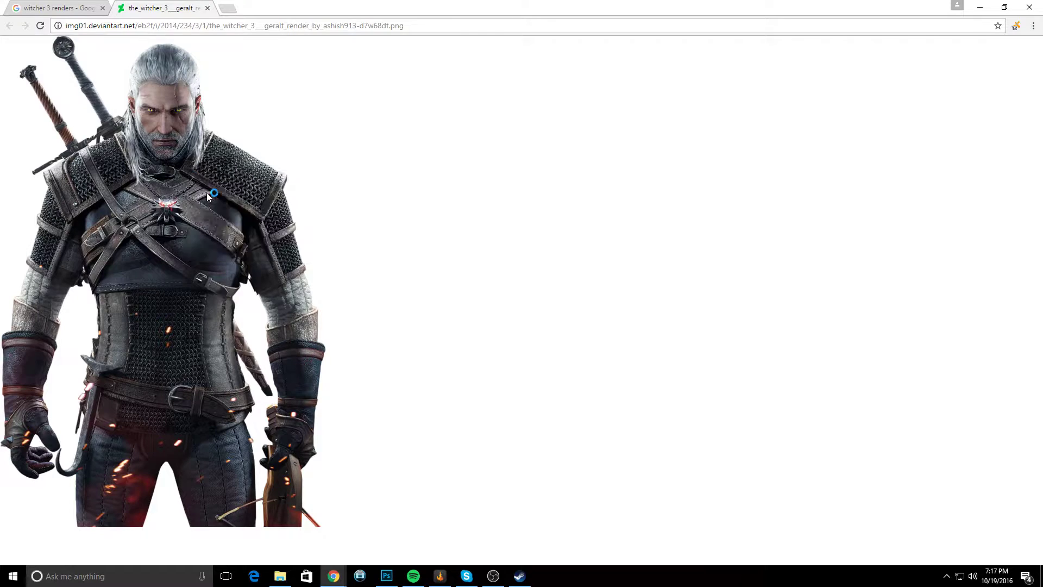
pyautogui.click(429, 275)
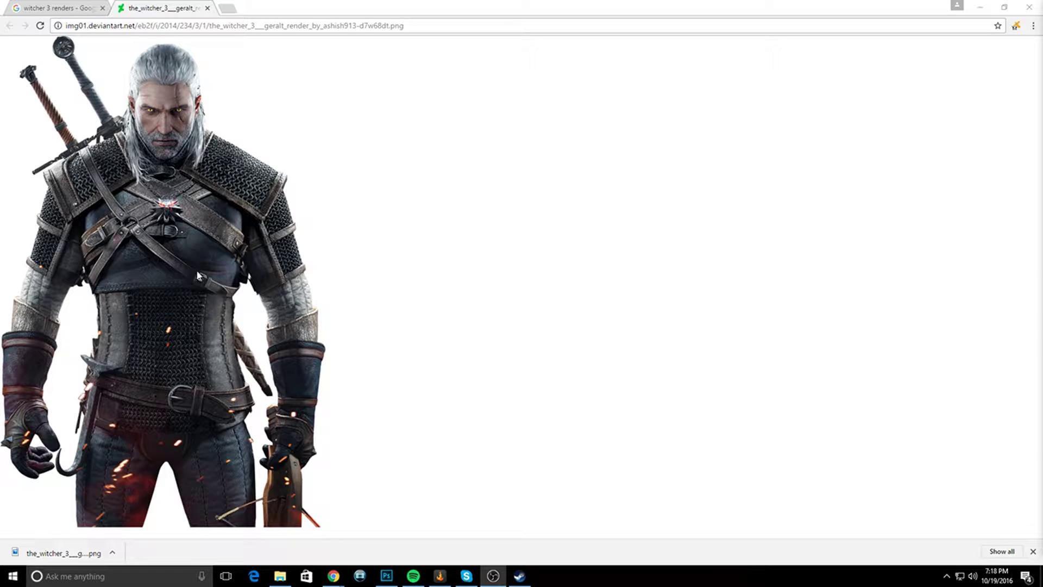
# - Place the downloaded Geralt render PNG into the Untitled-1 document in Photoshop and commit the placement
pyautogui.rightClick(169, 232)
pyautogui.click(647, 284)
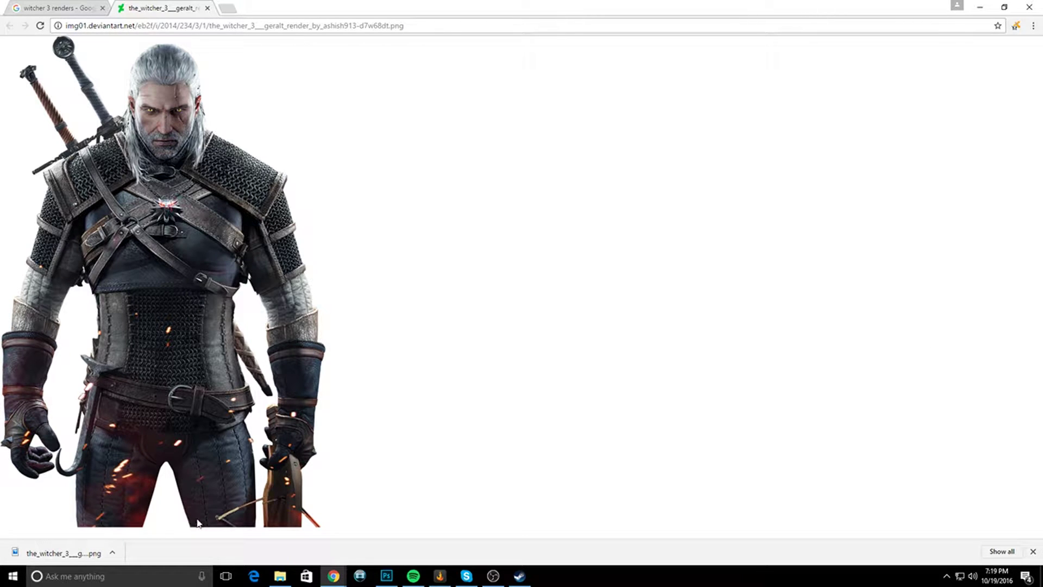
pyautogui.moveTo(87, 556); pyautogui.dragTo(446, 418)
pyautogui.click(365, 26)
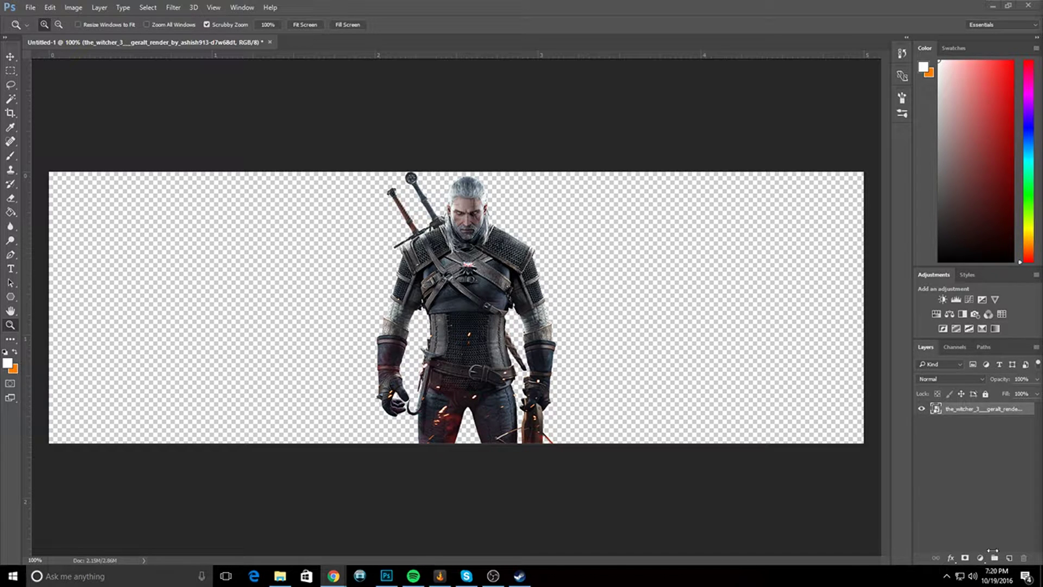
# - Add a new empty layer and move it below the Geralt render layer
pyautogui.click(1009, 558)
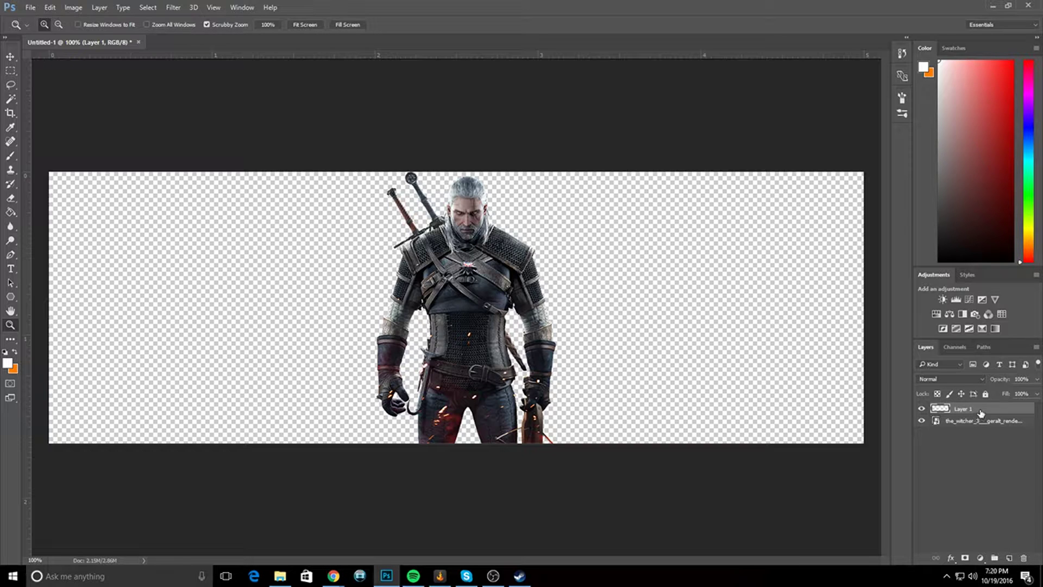
pyautogui.moveTo(977, 411); pyautogui.dragTo(979, 449)
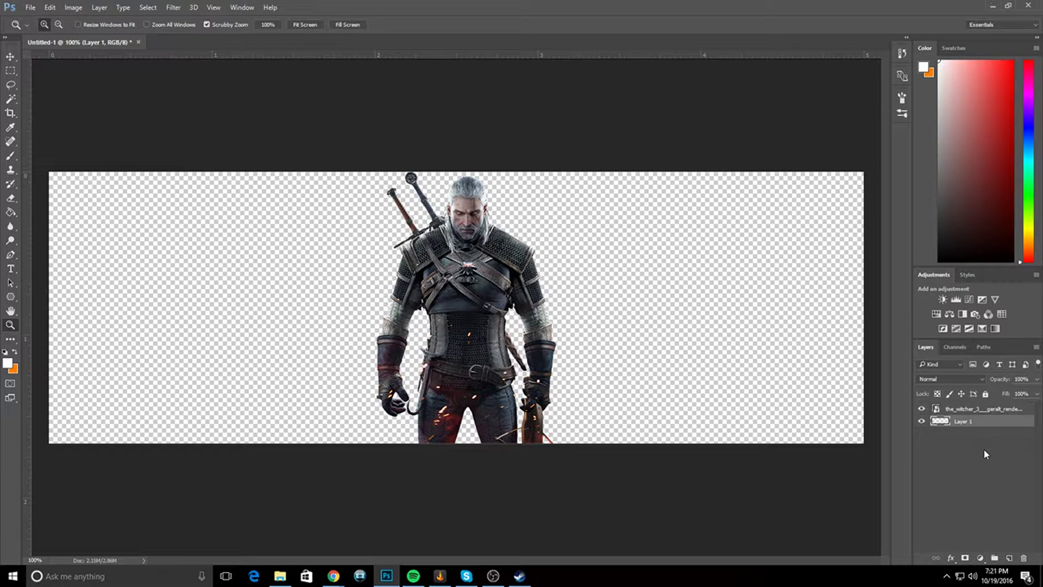
pyautogui.hotkey('alt', 'Tab')
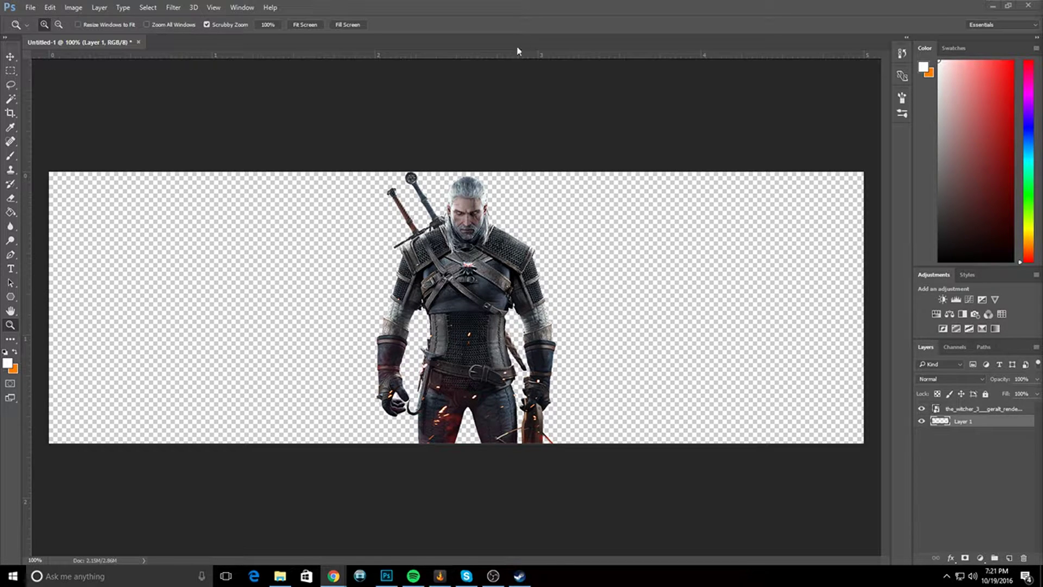
pyautogui.click(534, 19)
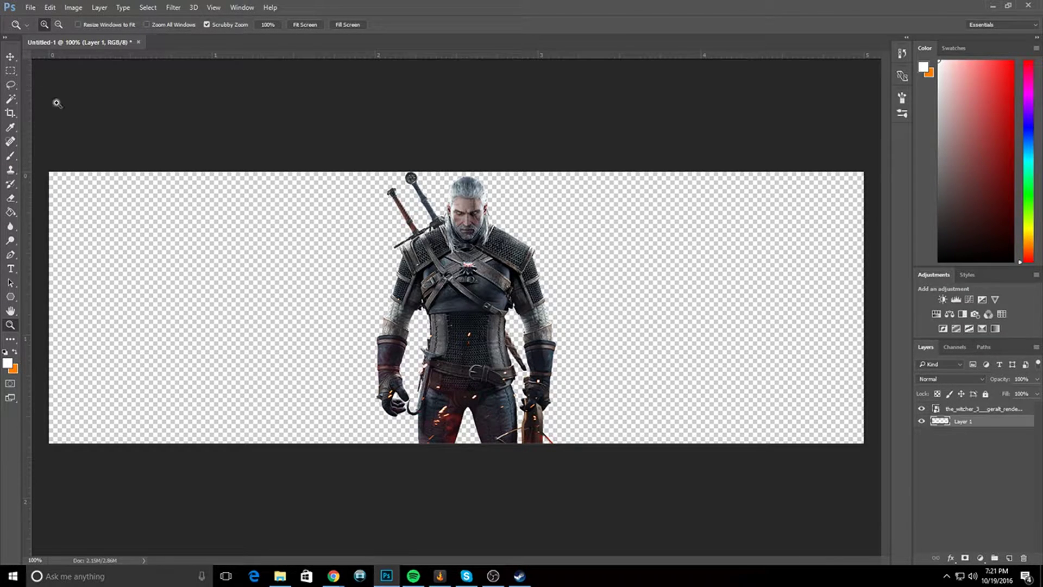
# - Place a vertical guide at the middle of the canvas and move the Geralt render so it is centred on it
pyautogui.moveTo(26, 154); pyautogui.dragTo(456, 156)
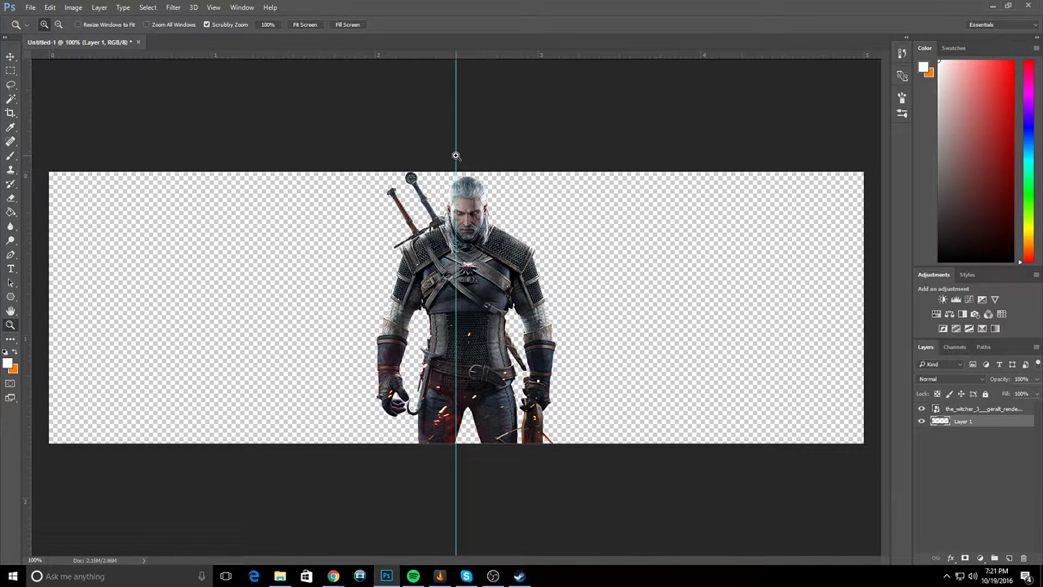
pyautogui.click(10, 56)
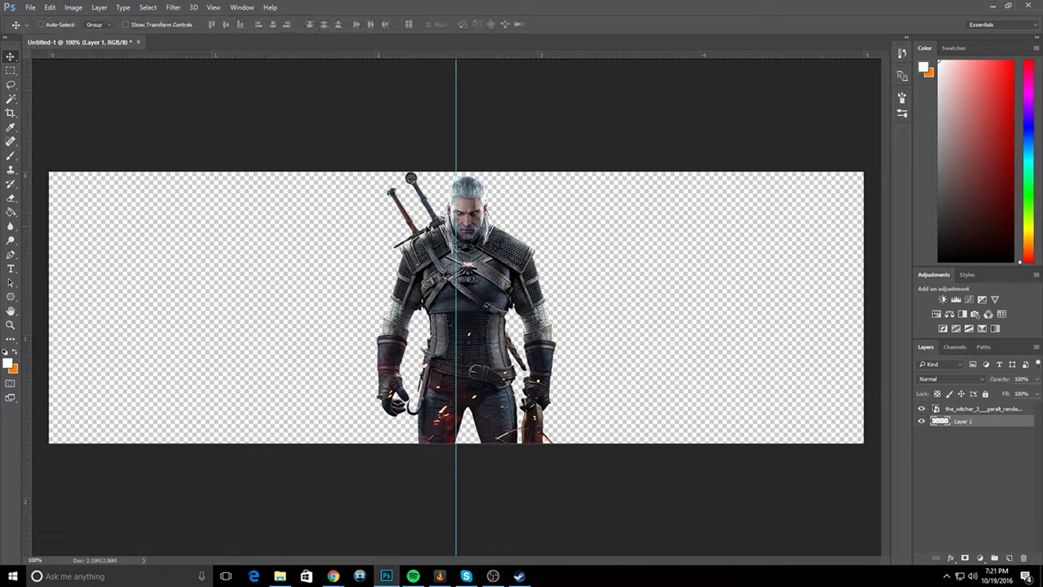
pyautogui.moveTo(445, 261); pyautogui.dragTo(492, 283)
pyautogui.click(952, 410)
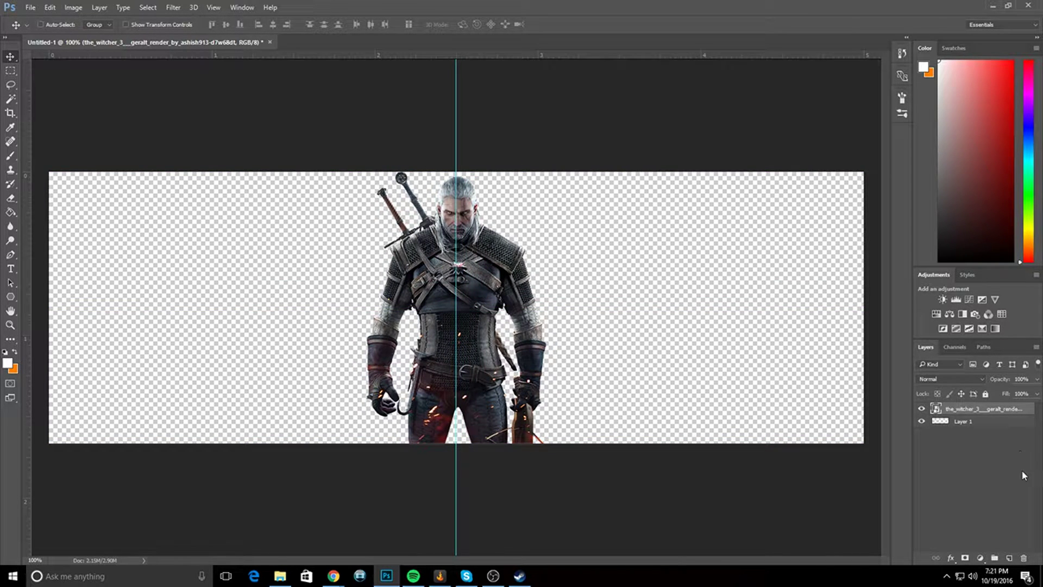
# - Fill Layer 1 with near-black using the Paint Bucket, after undoing a trial fill in very dark red
pyautogui.moveTo(970, 430); pyautogui.dragTo(974, 419)
pyautogui.moveTo(972, 197); pyautogui.dragTo(978, 240)
pyautogui.click(10, 212)
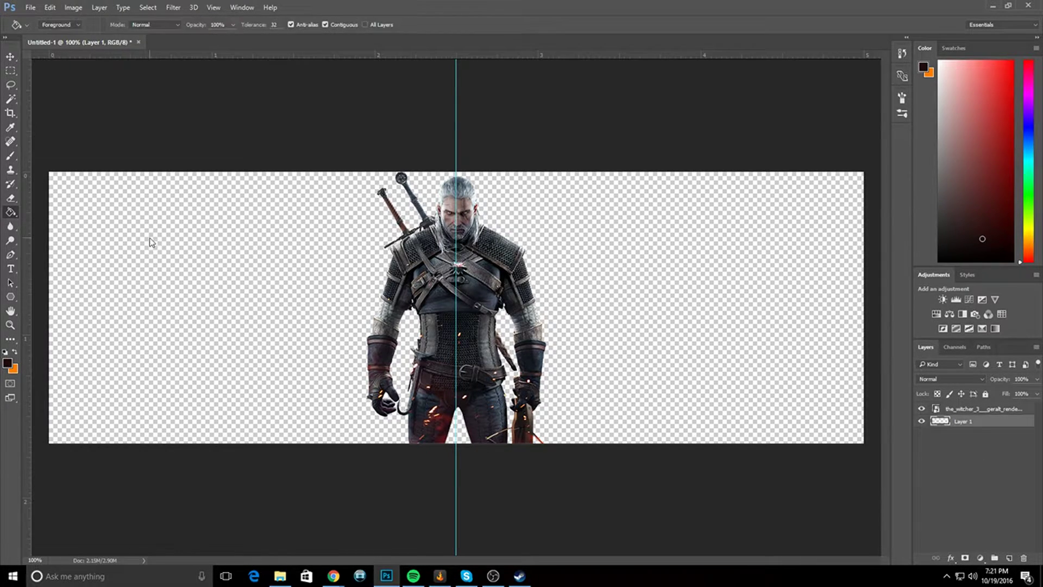
pyautogui.click(197, 276)
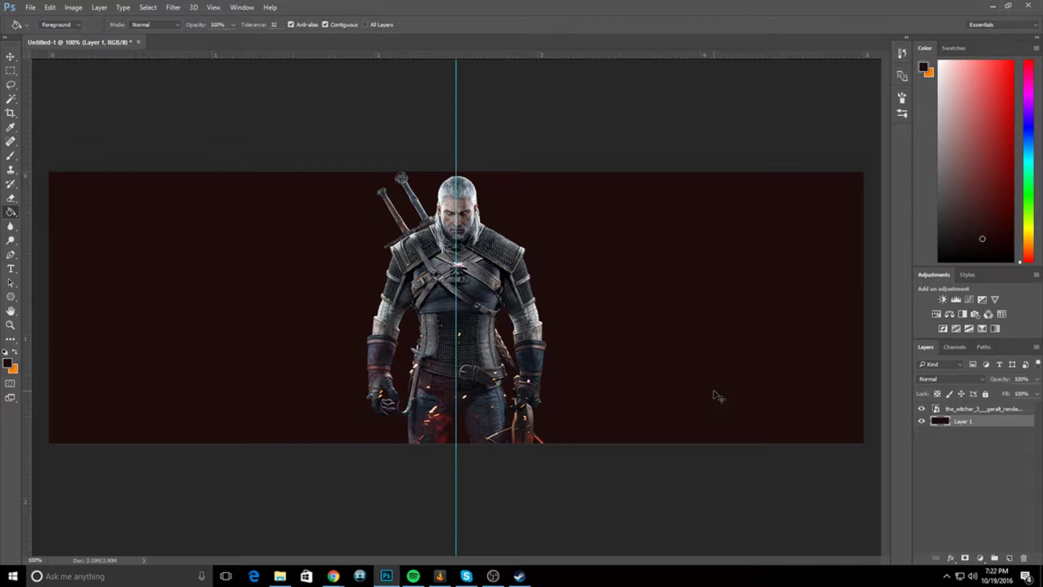
pyautogui.hotkey('ctrl', 'z')
pyautogui.click(949, 251)
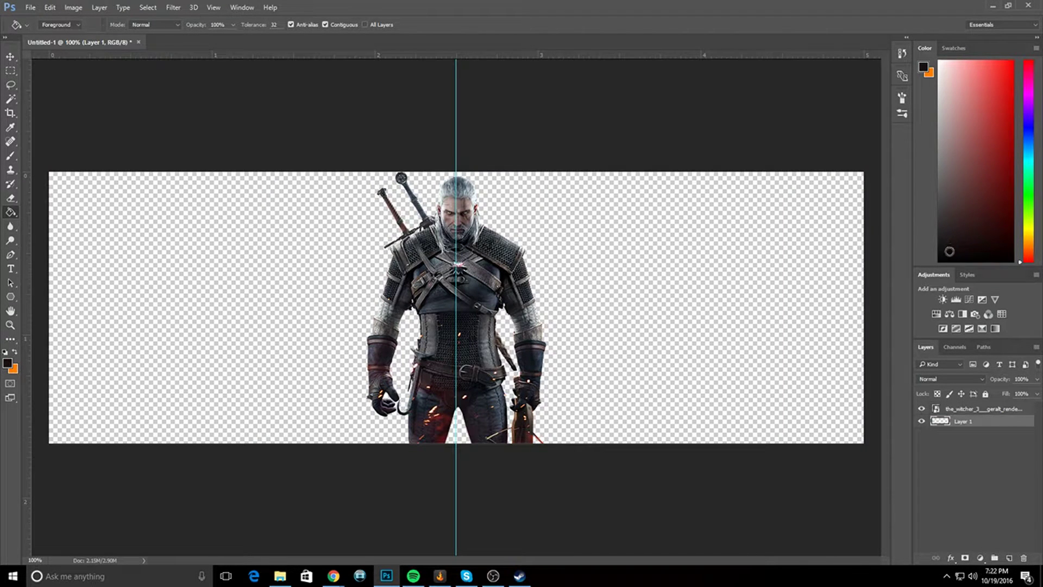
pyautogui.click(789, 286)
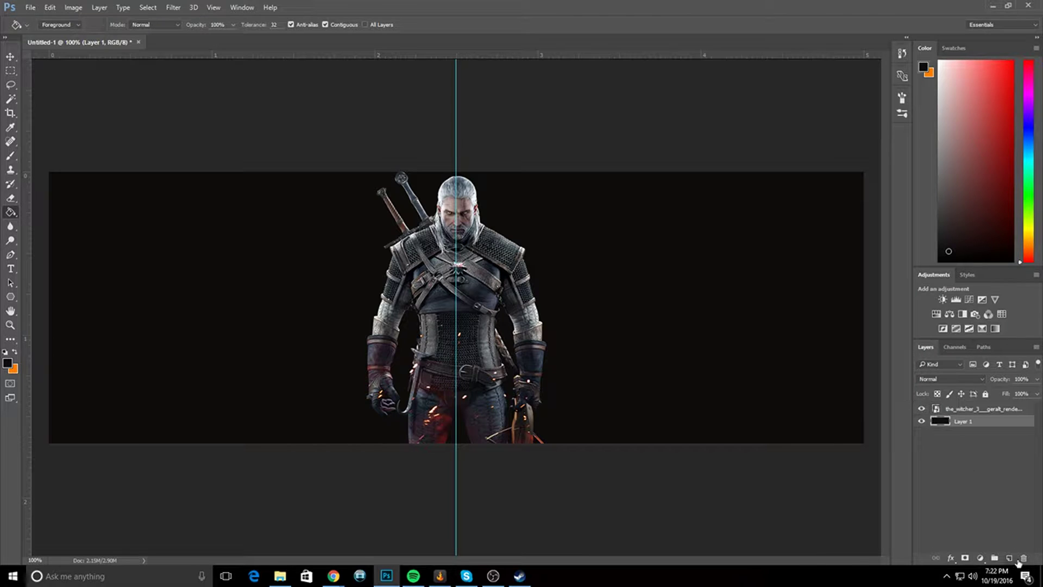
# - Add a new layer above the near-black background, dab it with a white 1000 px brush, and undo the dab
pyautogui.click(1009, 558)
pyautogui.press('b')
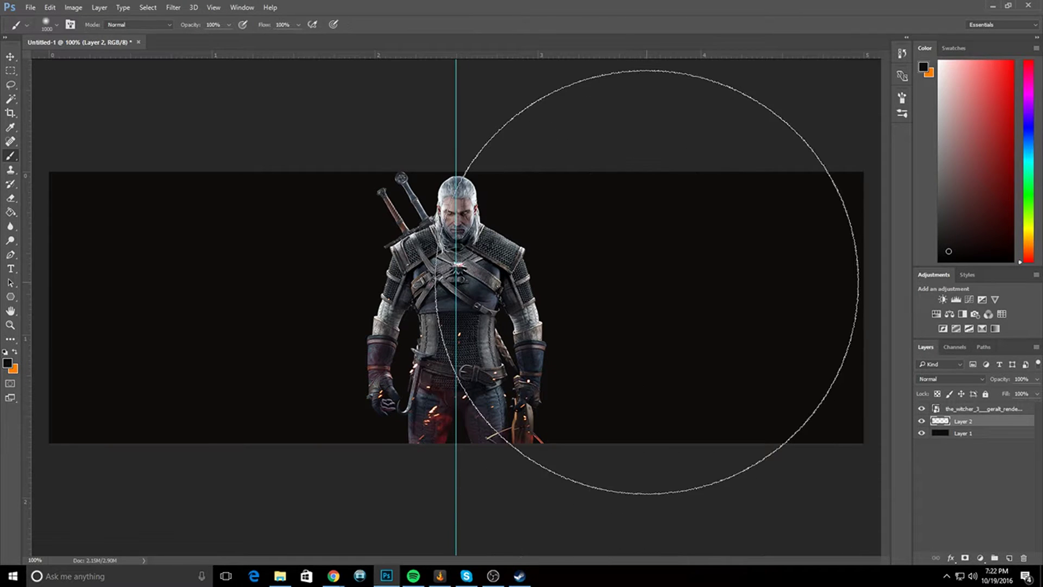
pyautogui.click(938, 61)
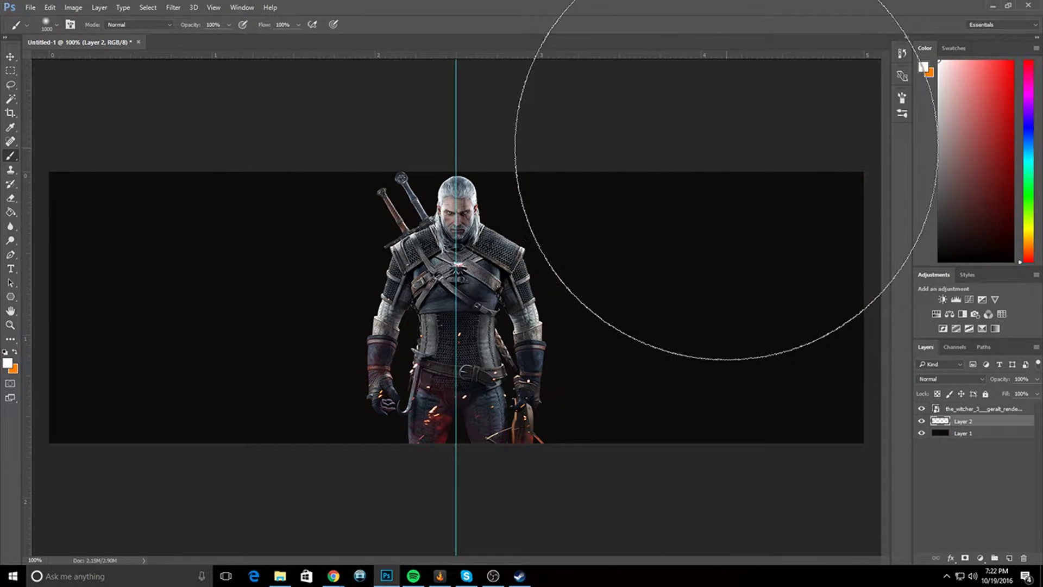
pyautogui.click(728, 155)
pyautogui.hotkey('ctrl', 'z')
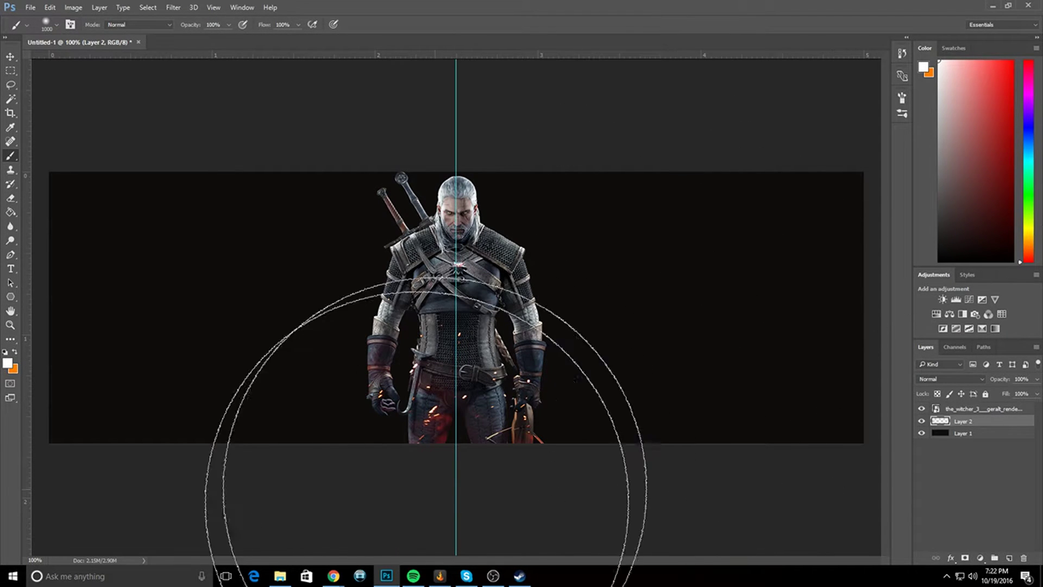
# - Switch to Chrome and search Google Images for "witcher 3 screenshots"
pyautogui.moveTo(333, 575)
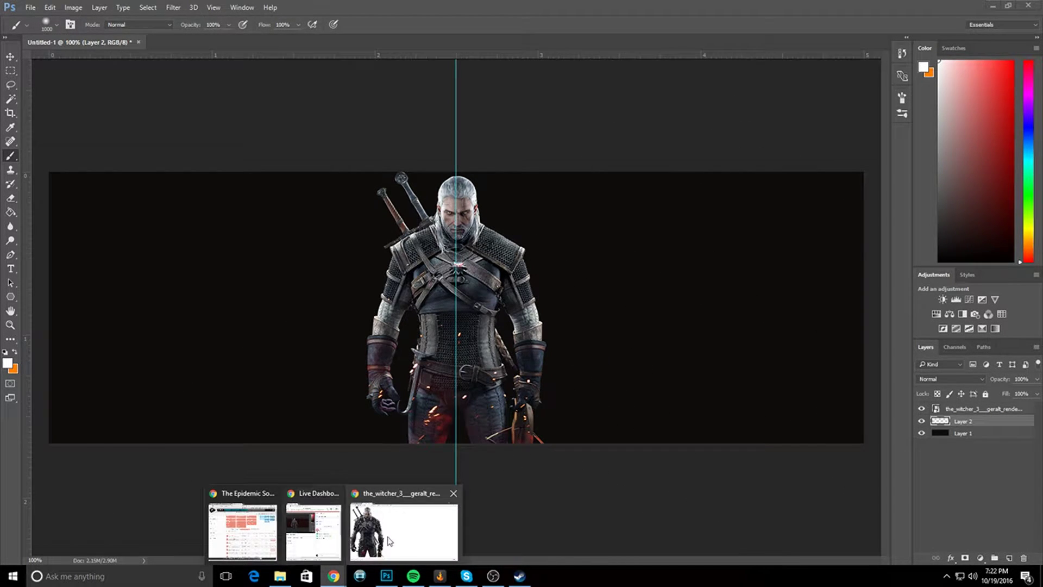
pyautogui.click(389, 540)
pyautogui.click(341, 27)
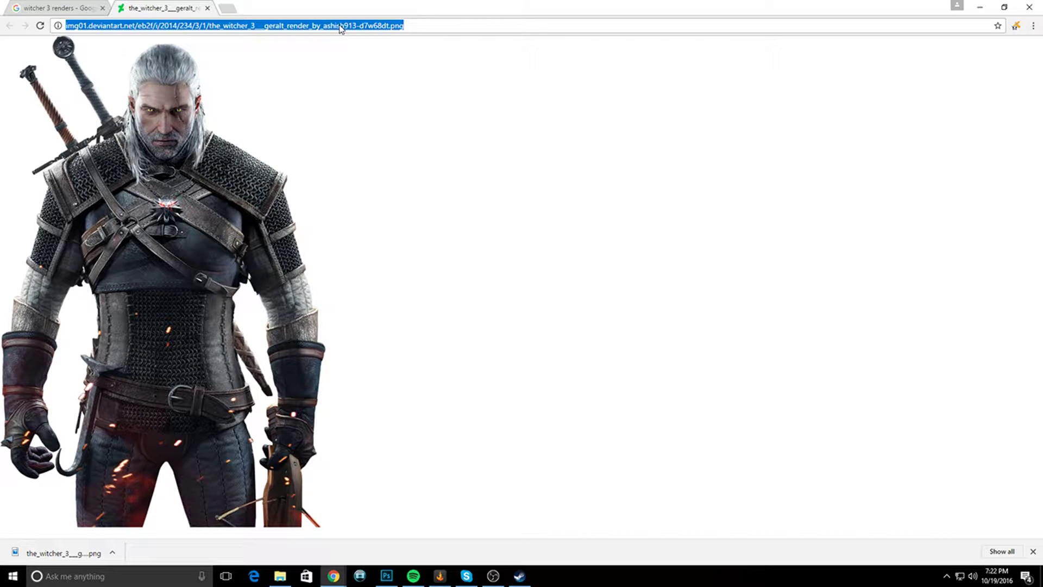
pyautogui.hotkey('ctrl', 'x')
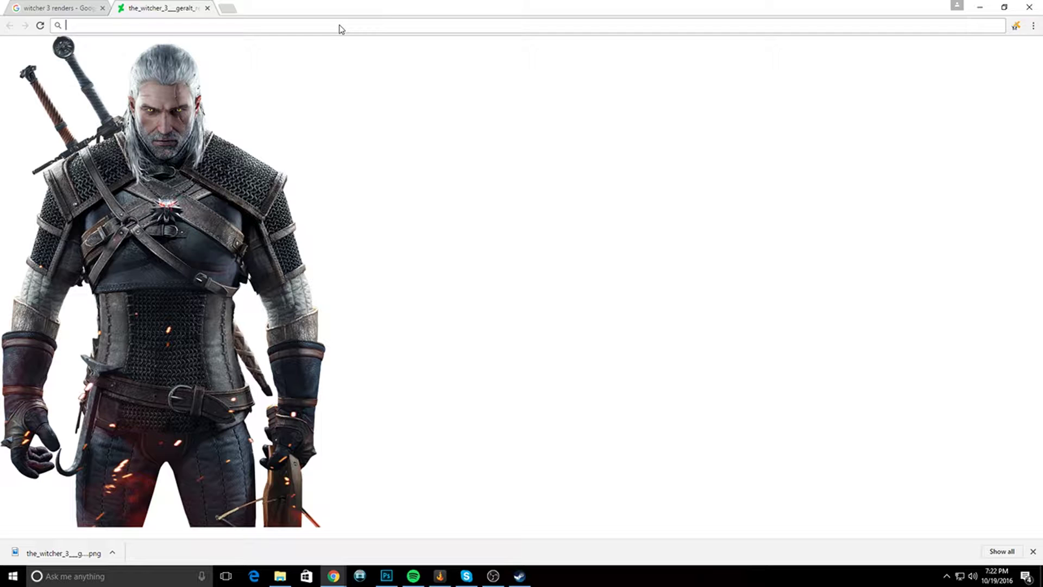
pyautogui.write('witcher 3 ')
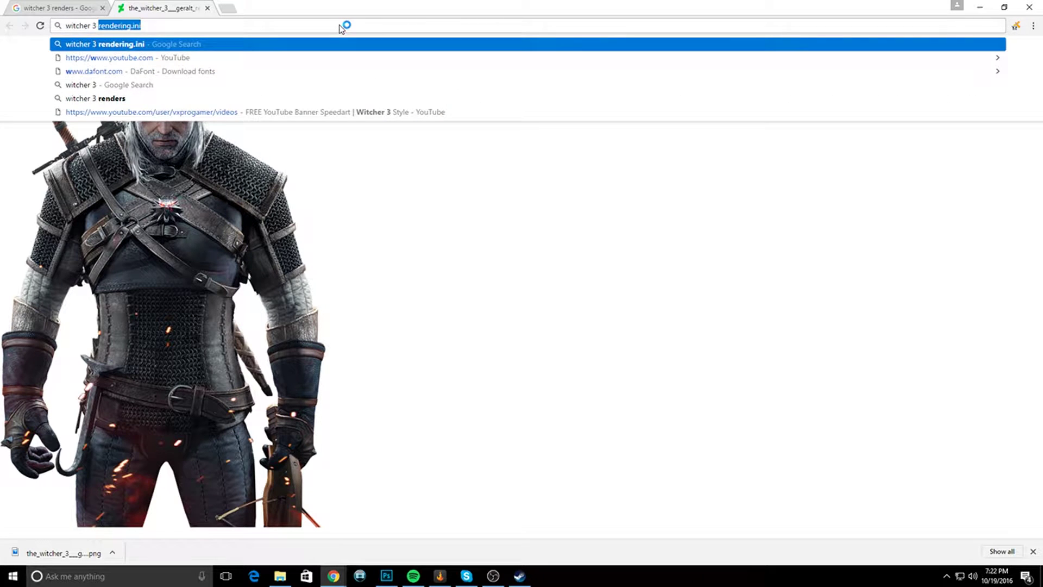
pyautogui.write('m')
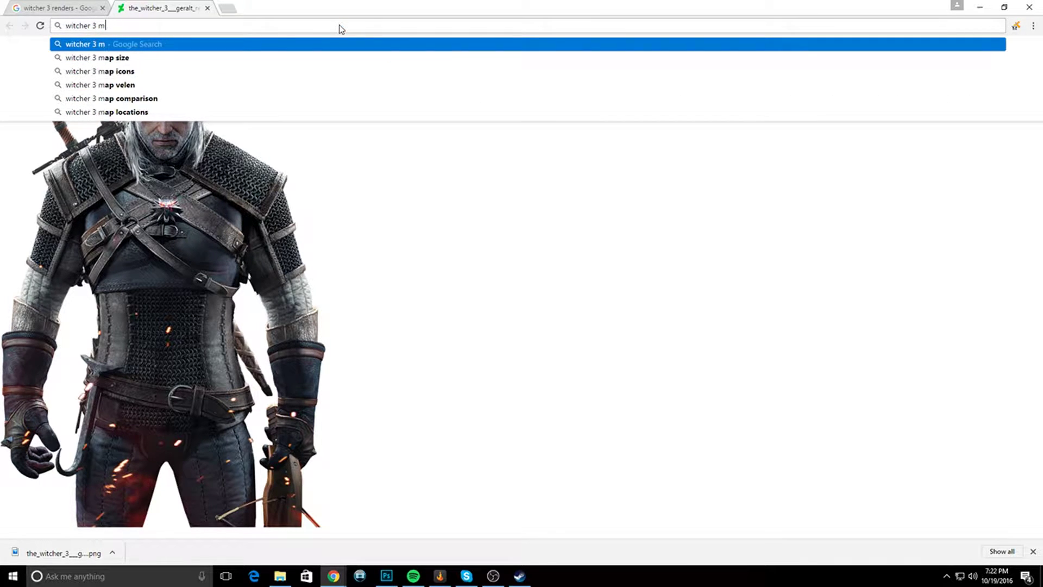
pyautogui.press('BackSpace')
pyautogui.write('screenshots')
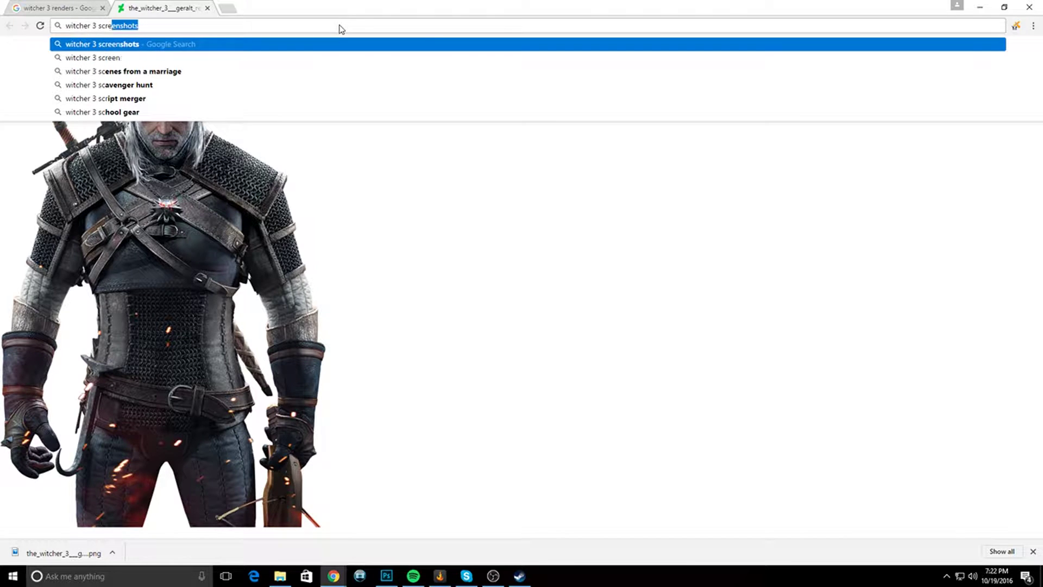
pyautogui.press('Return')
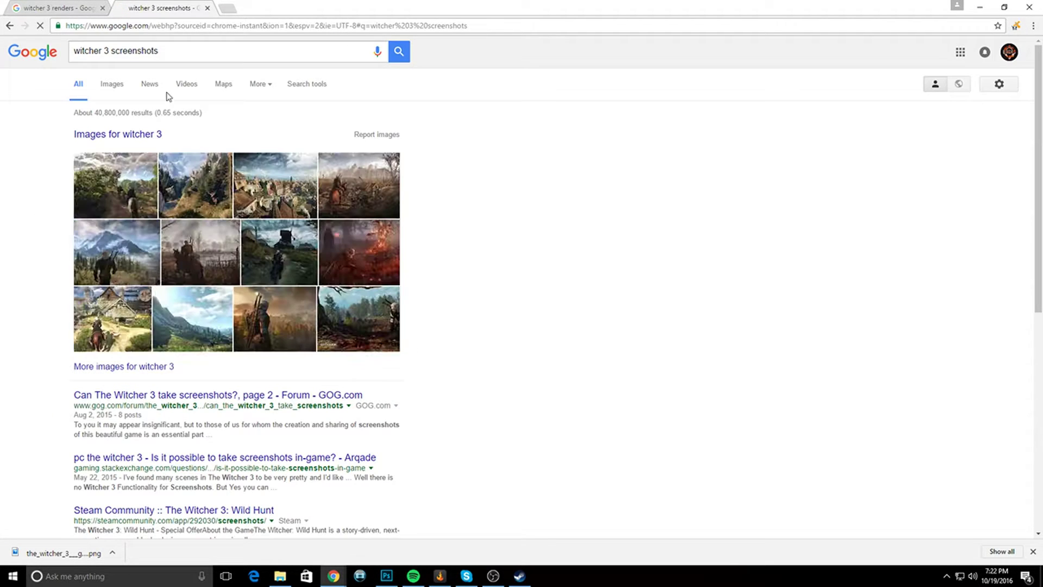
pyautogui.click(126, 88)
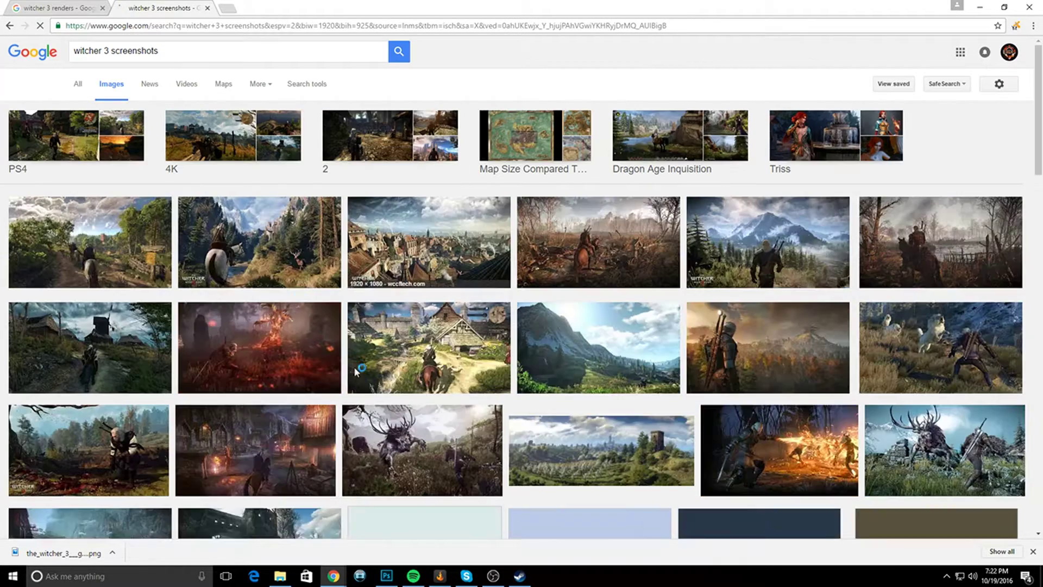
# - Open the wide Novigrad panorama with the stone tower at full size and save it as panorama_novigrad.jpg
pyautogui.click(581, 355)
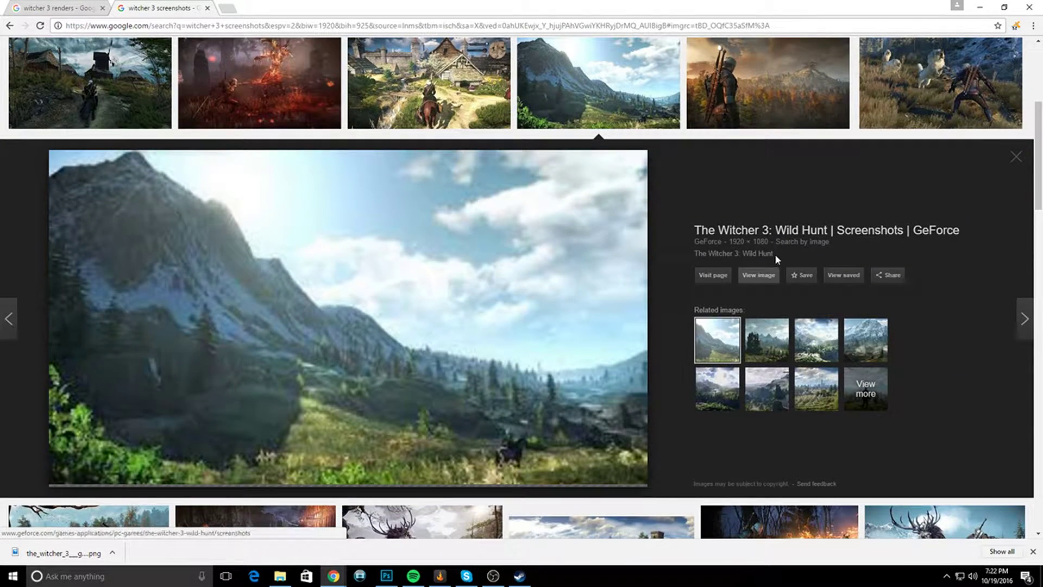
pyautogui.scroll(-3, 515, 468)
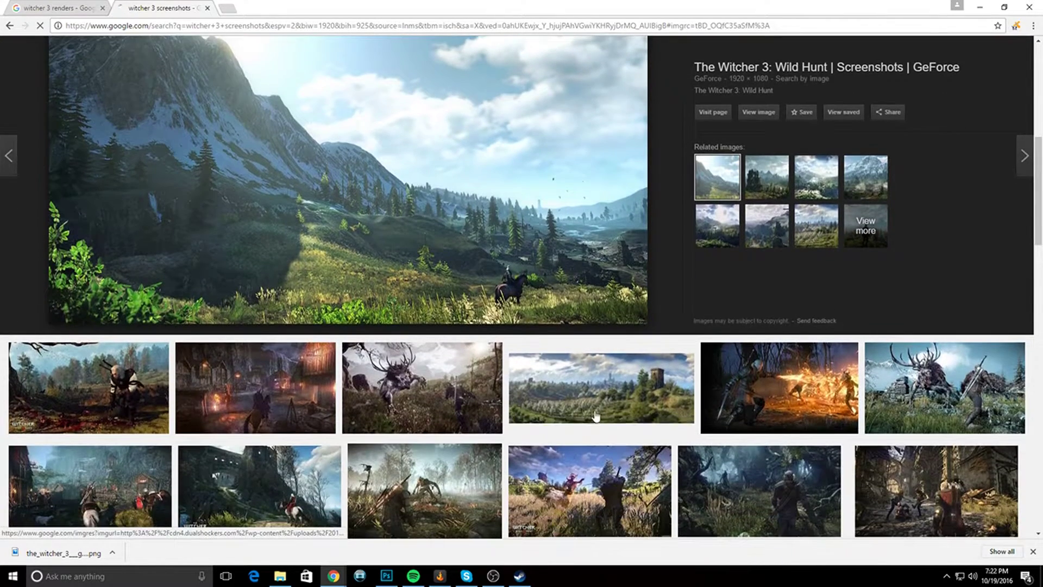
pyautogui.click(607, 395)
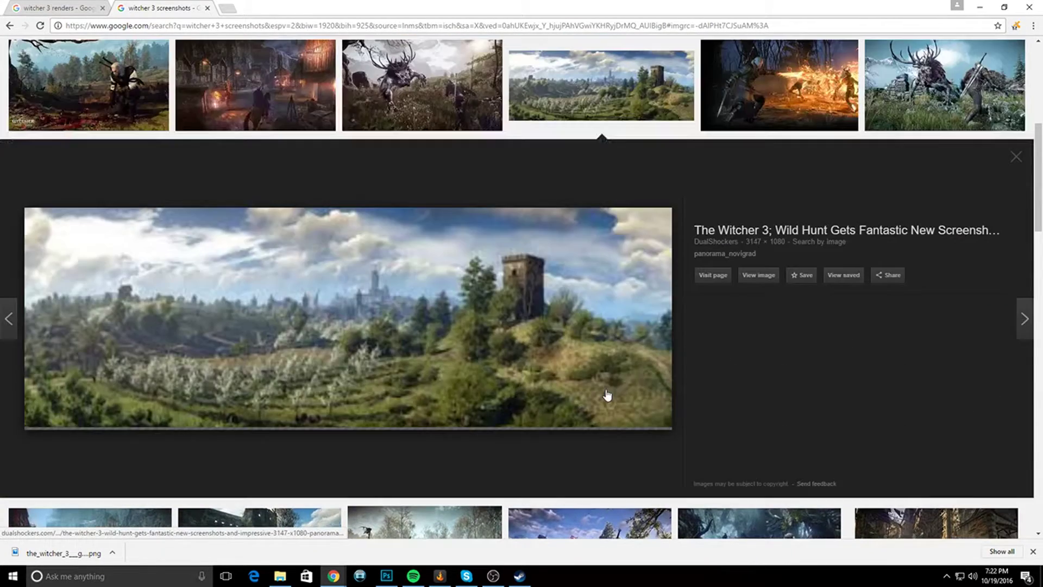
pyautogui.click(752, 276)
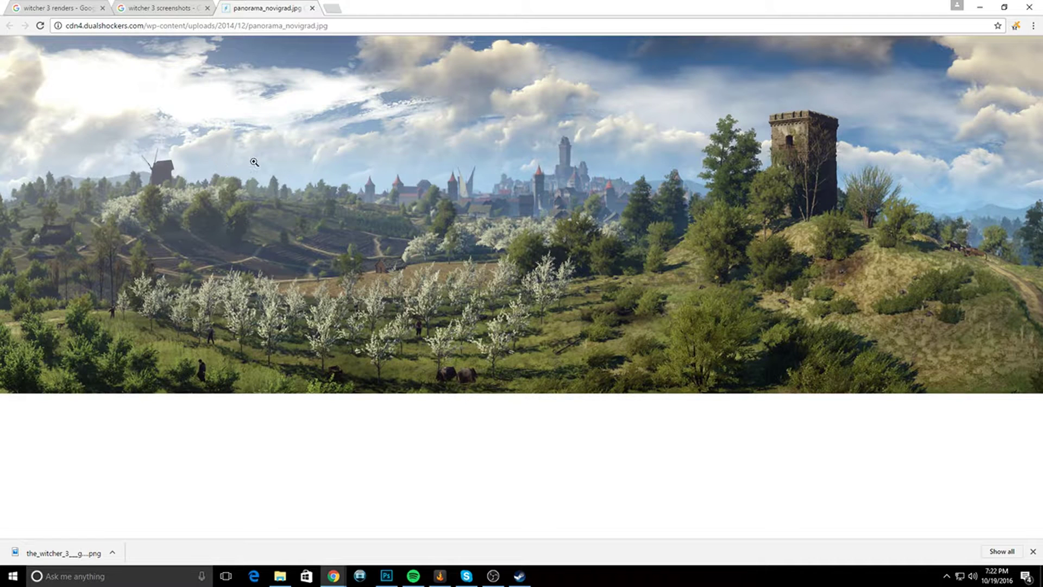
pyautogui.rightClick(253, 162)
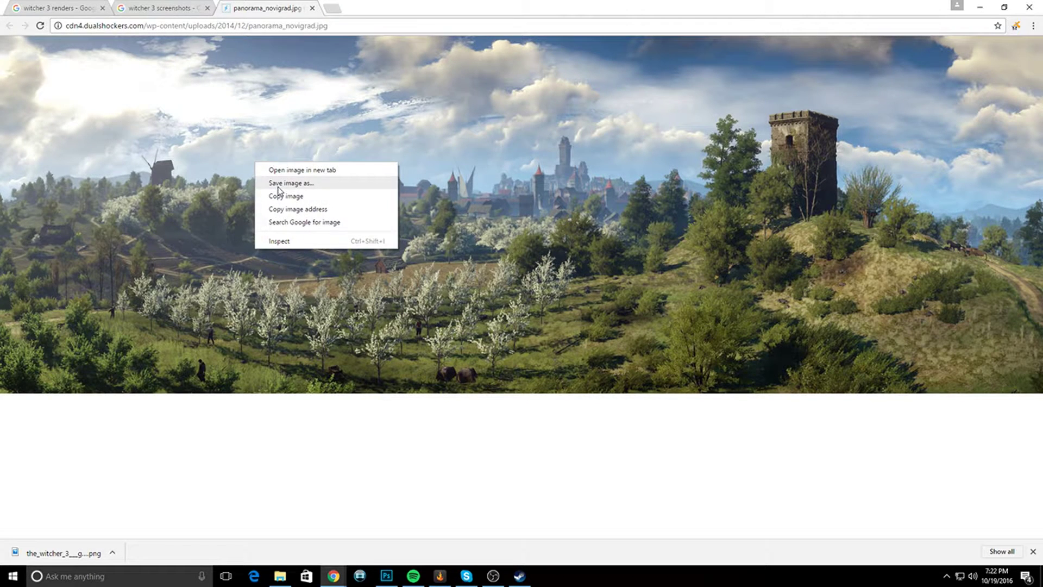
pyautogui.click(269, 182)
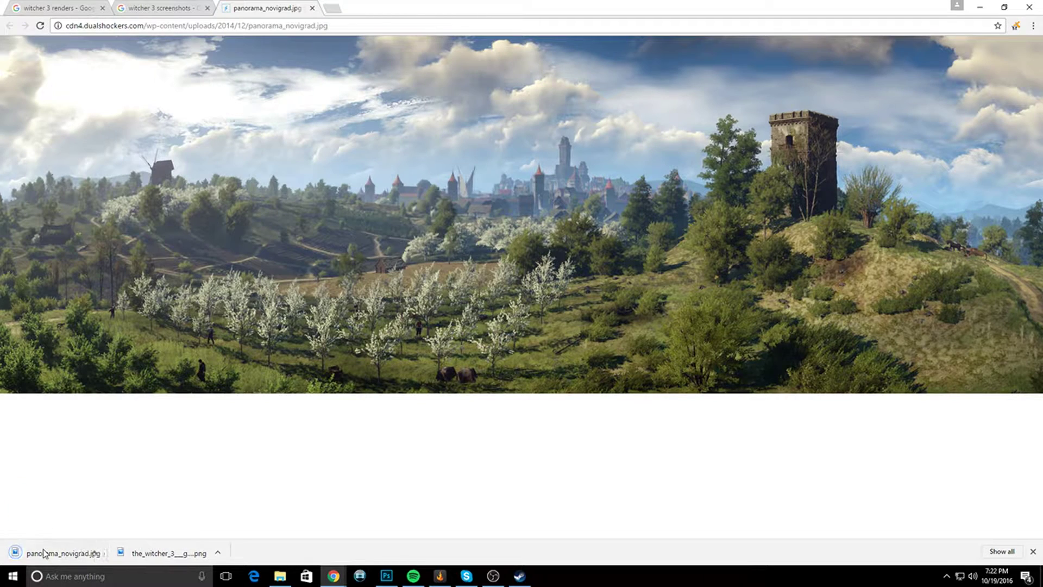
# - Place panorama_novigrad.jpg into the Photoshop banner below the Geralt render and scale it up to cover the whole canvas
pyautogui.moveTo(43, 554); pyautogui.dragTo(424, 374)
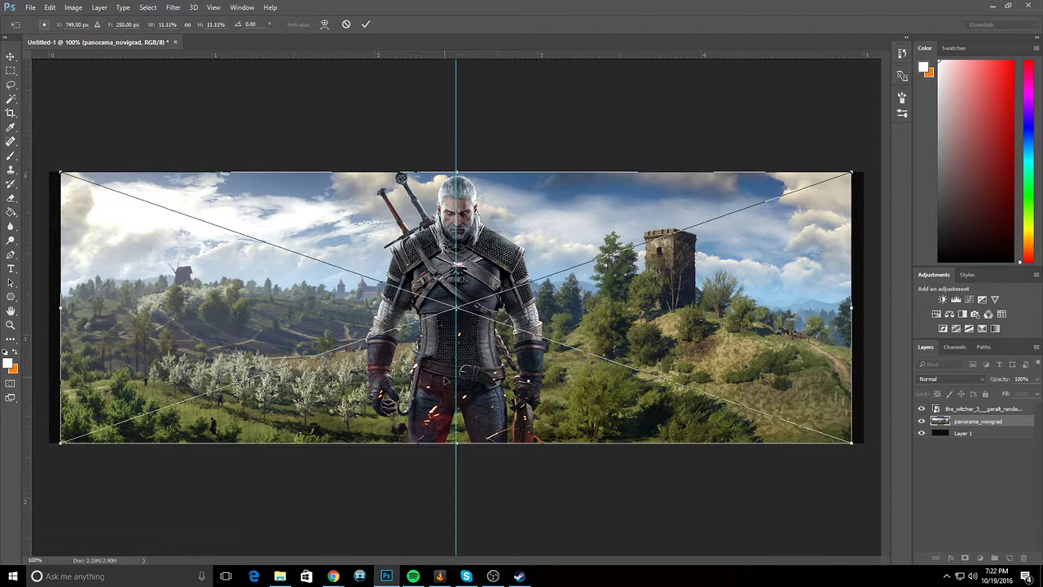
pyautogui.moveTo(857, 175); pyautogui.dragTo(870, 164)
pyautogui.click(366, 24)
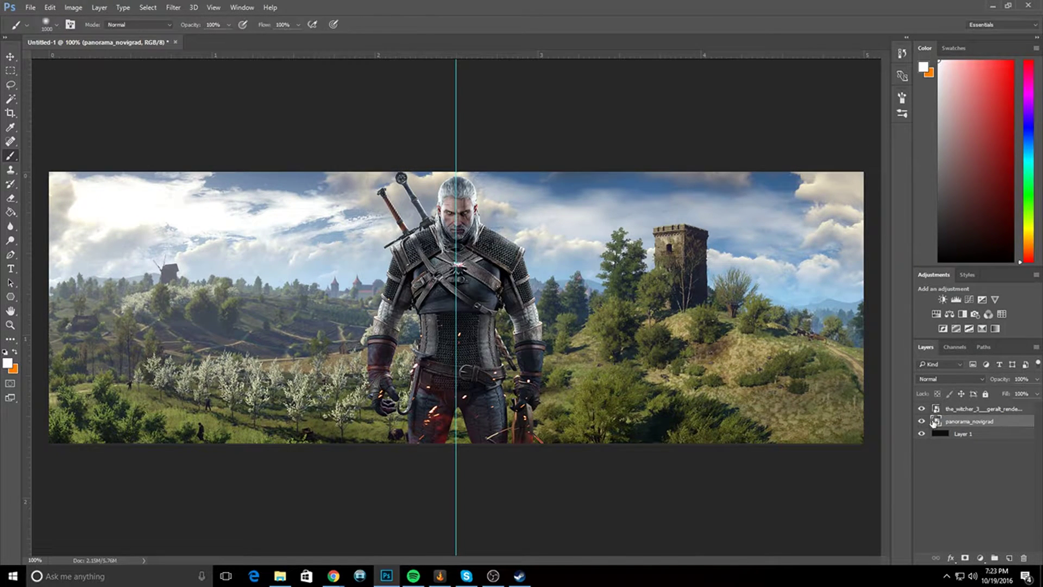
# - Set the panorama_novigrad layer's blend mode to Overlay and its opacity to 30%
pyautogui.click(952, 379)
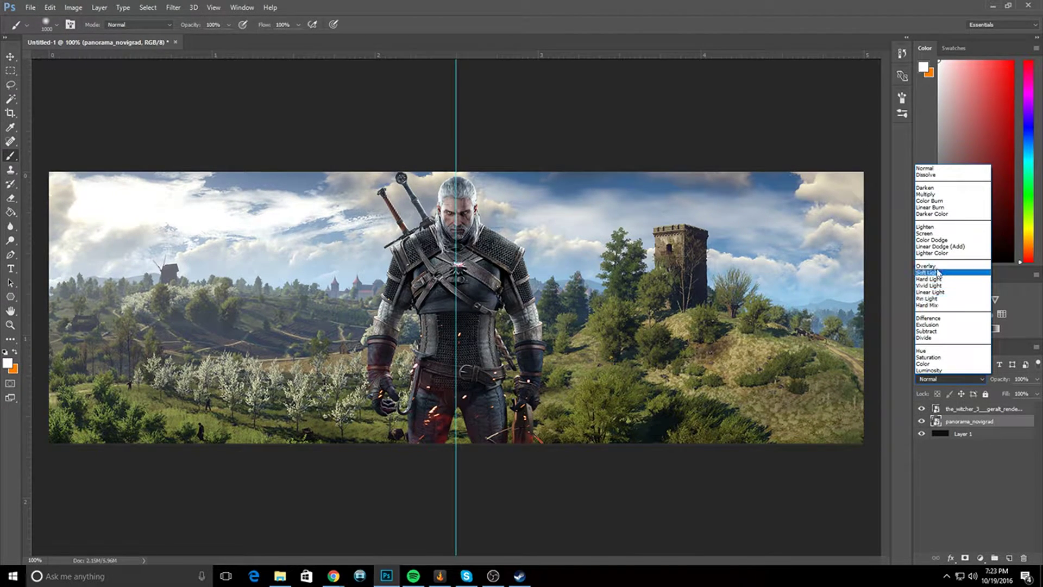
pyautogui.click(935, 288)
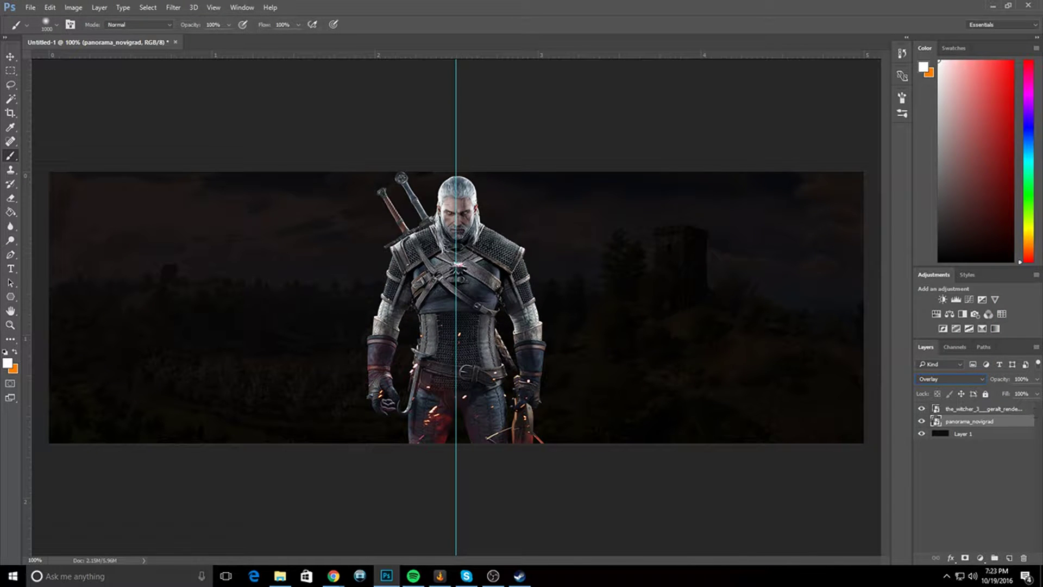
pyautogui.moveTo(1036, 379); pyautogui.dragTo(1002, 397)
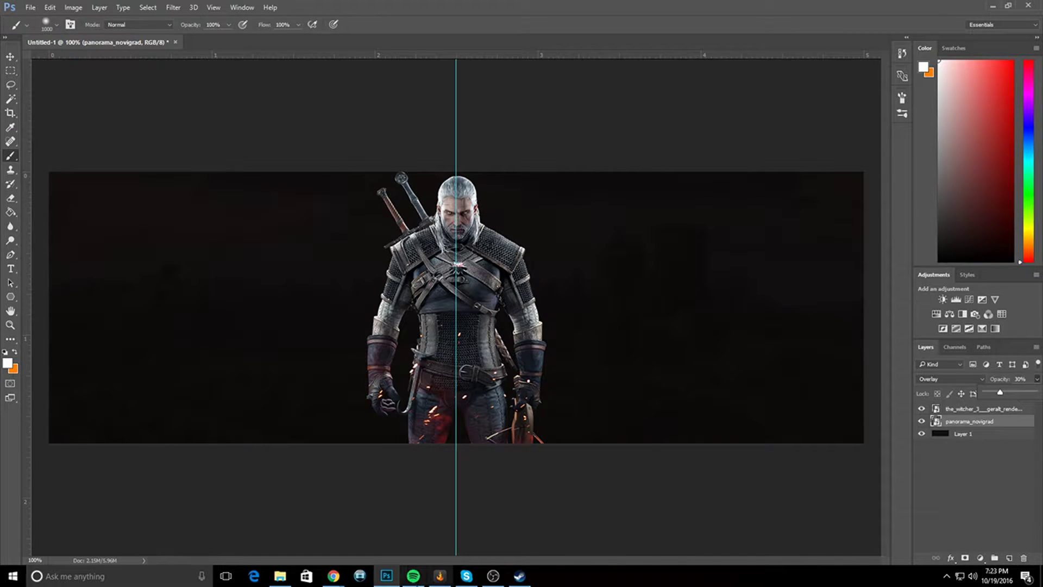
# - Switch back to Chrome and search Google for "grunge texture"
pyautogui.moveTo(334, 576)
pyautogui.click(405, 530)
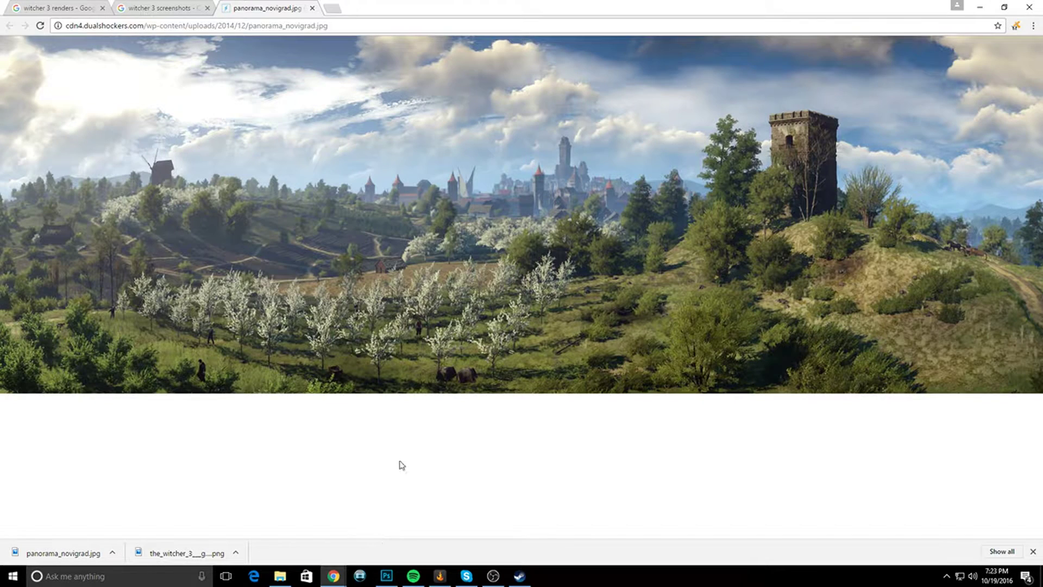
pyautogui.click(334, 31)
pyautogui.write('gr')
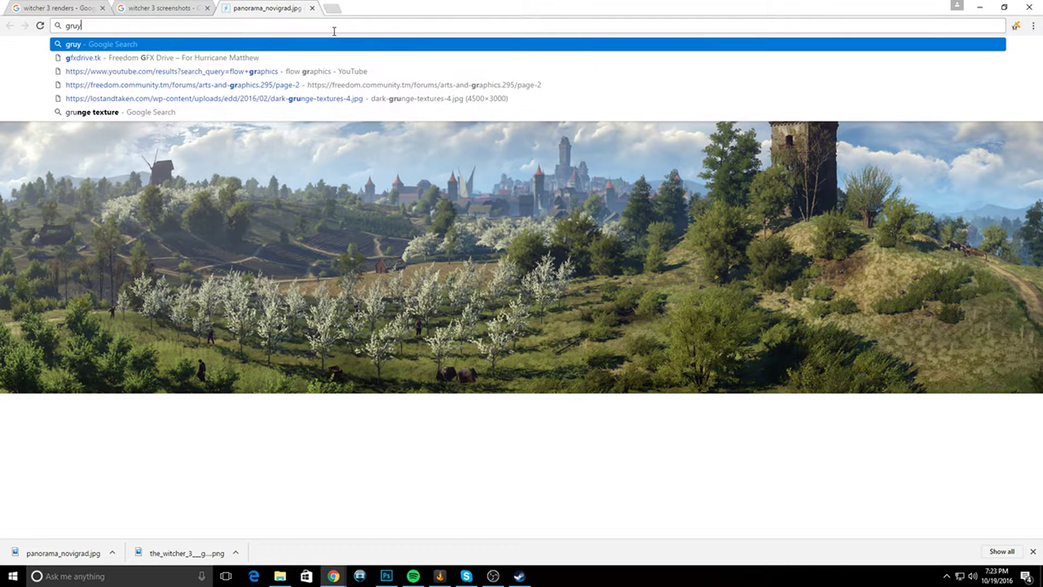
pyautogui.write('unge texture')
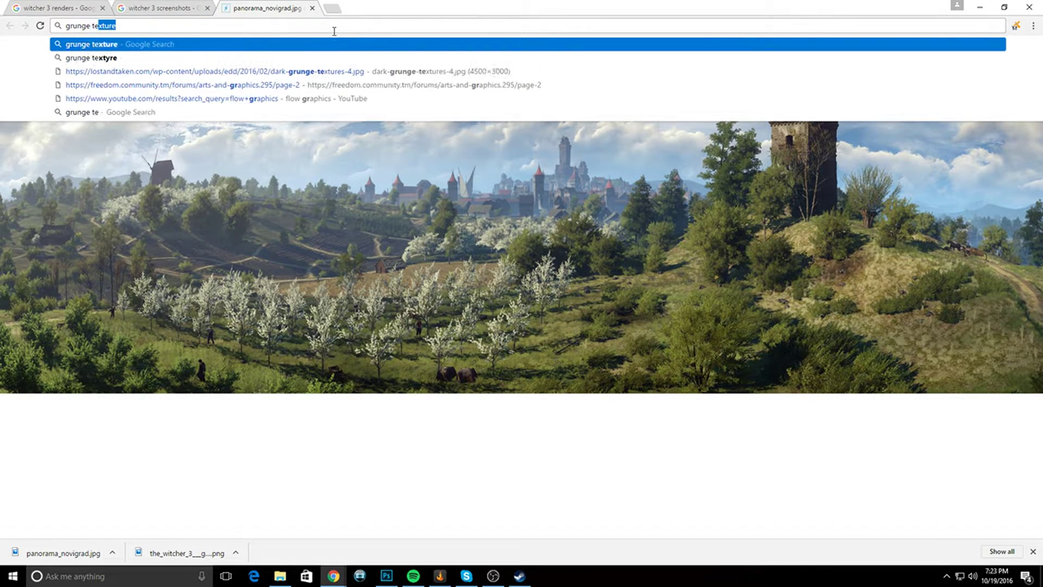
pyautogui.press('Return')
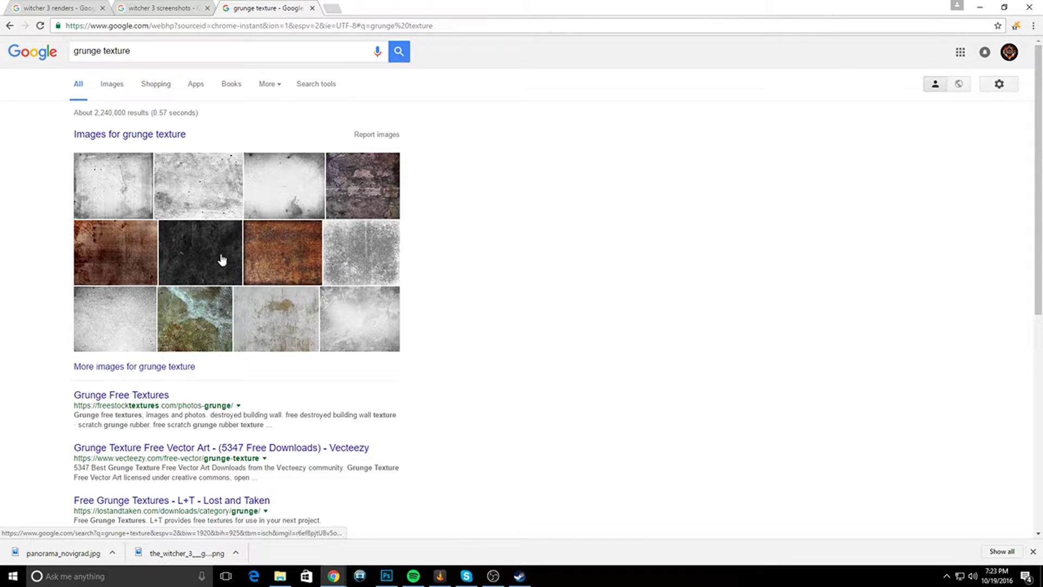
# - Open the dark grunge texture from Lost and Taken at full size and save the image
pyautogui.click(290, 255)
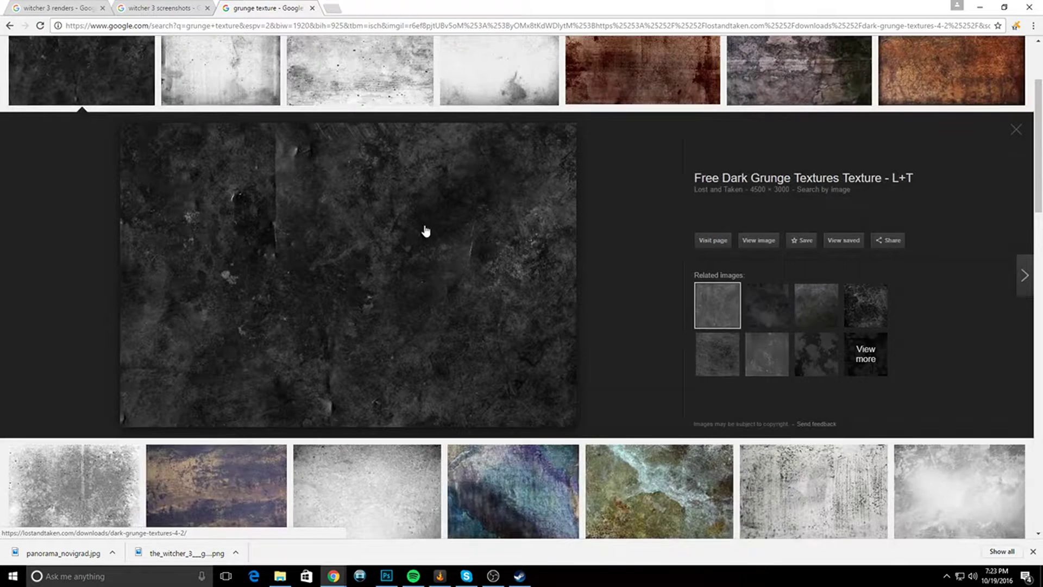
pyautogui.click(758, 242)
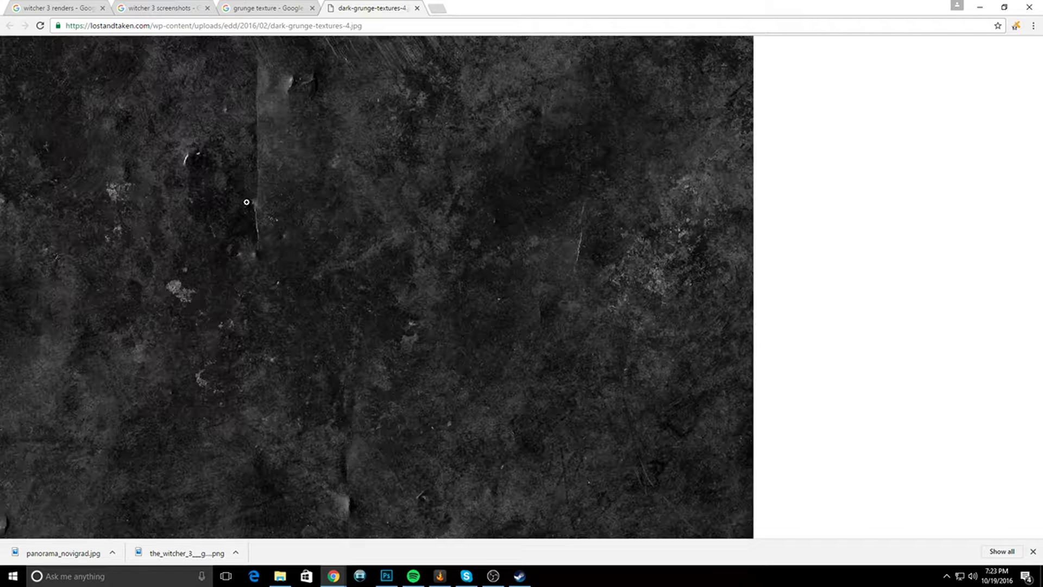
pyautogui.rightClick(247, 202)
pyautogui.click(275, 223)
pyautogui.click(418, 276)
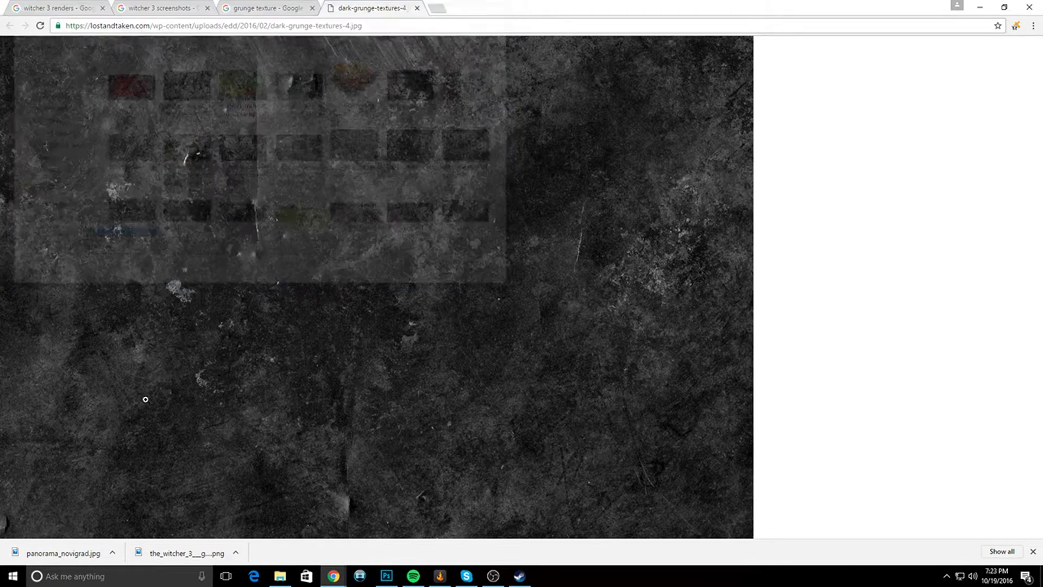
# - Place the dark grunge texture above the panorama in the Photoshop banner and scale it proportionally to cover the whole canvas
pyautogui.click(386, 577)
pyautogui.moveTo(391, 459); pyautogui.dragTo(406, 395)
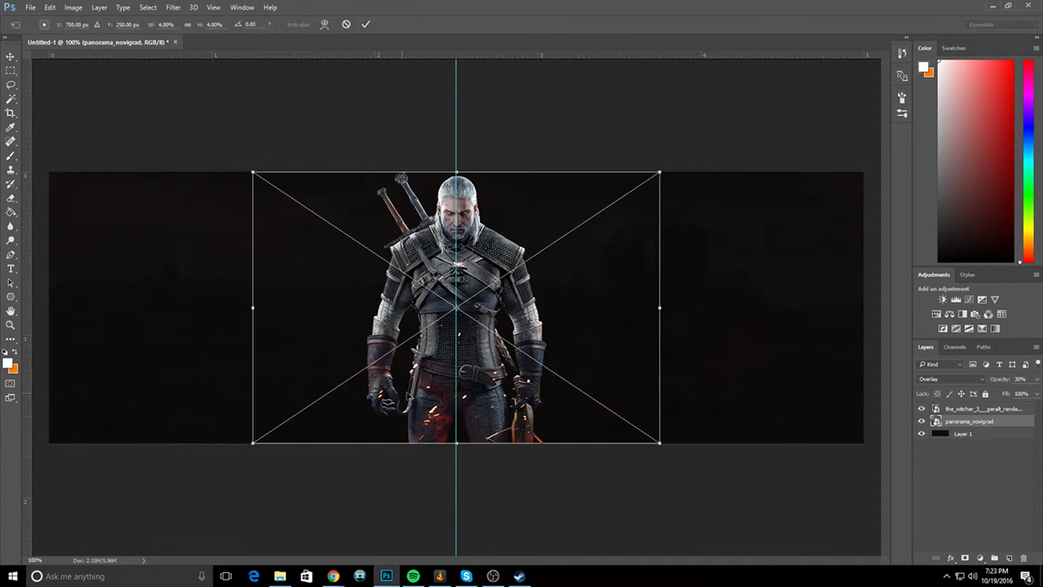
pyautogui.moveTo(665, 170); pyautogui.dragTo(983, 103)
pyautogui.hotkey('ctrl', 'z')
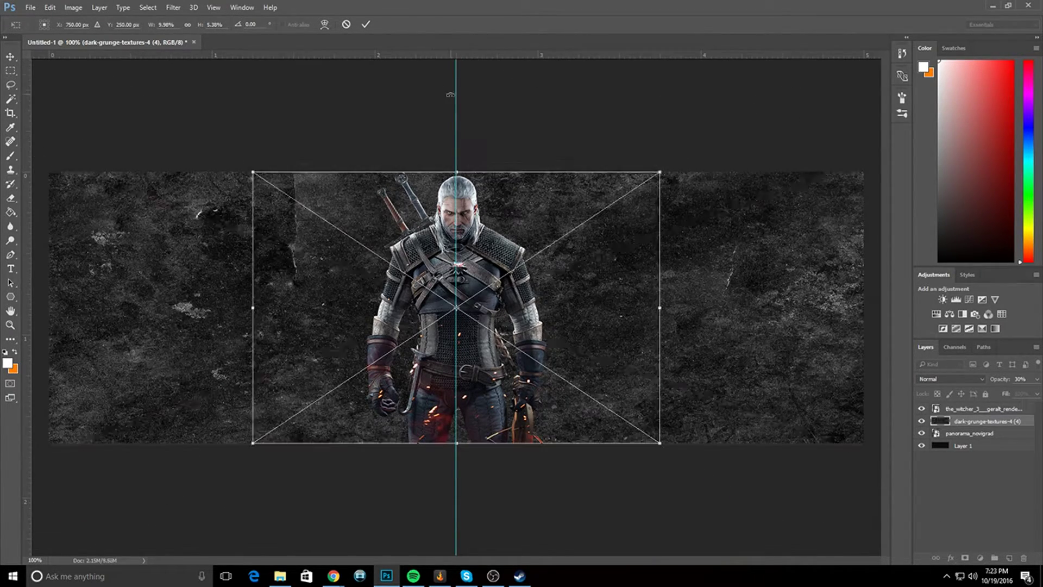
pyautogui.moveTo(661, 170); pyautogui.dragTo(917, 6)
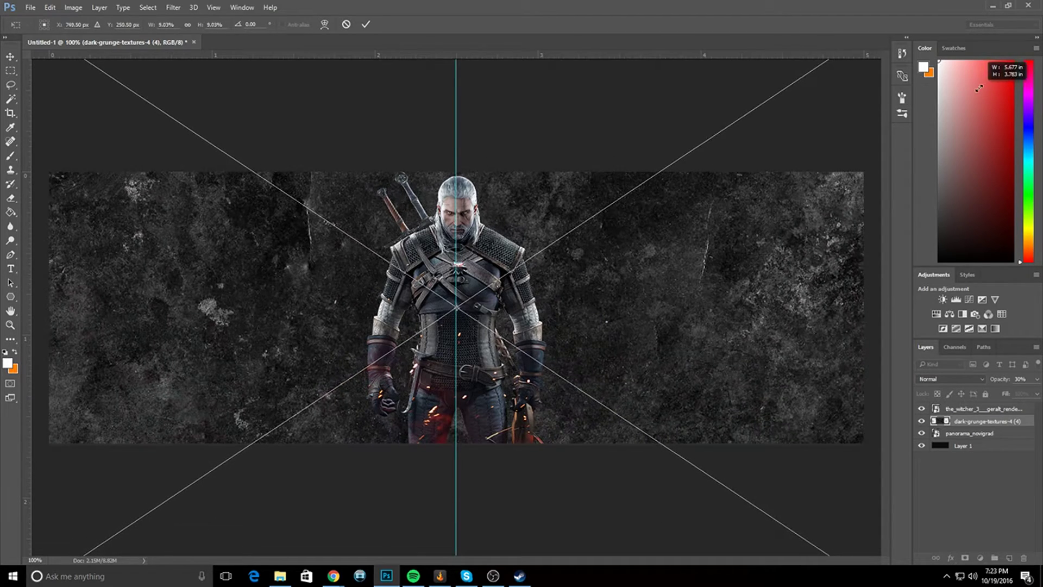
pyautogui.click(365, 26)
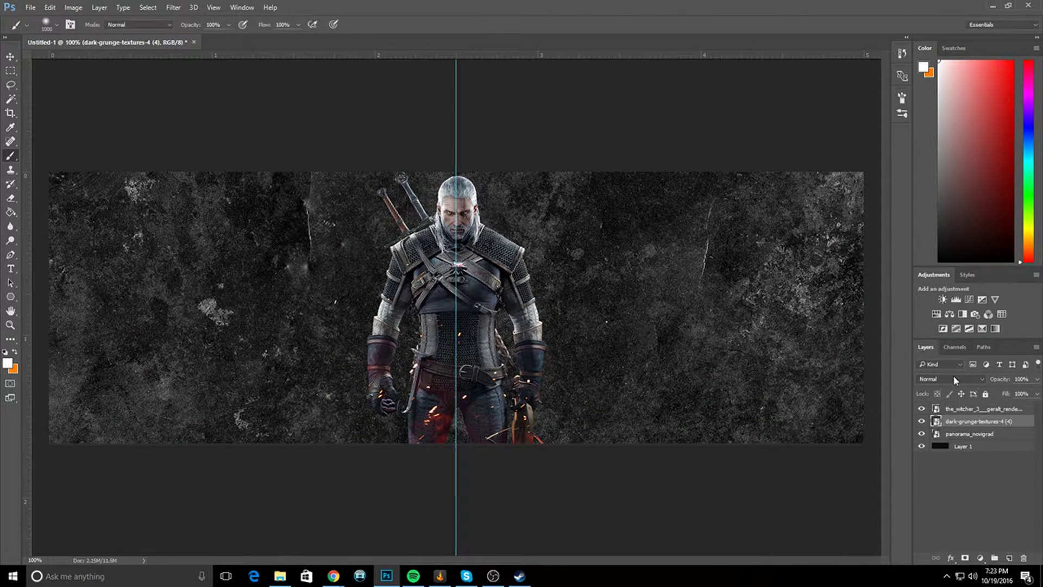
# - Set the dark grunge texture layer's blend mode to Overlay and its opacity to 10%
pyautogui.click(950, 379)
pyautogui.click(928, 266)
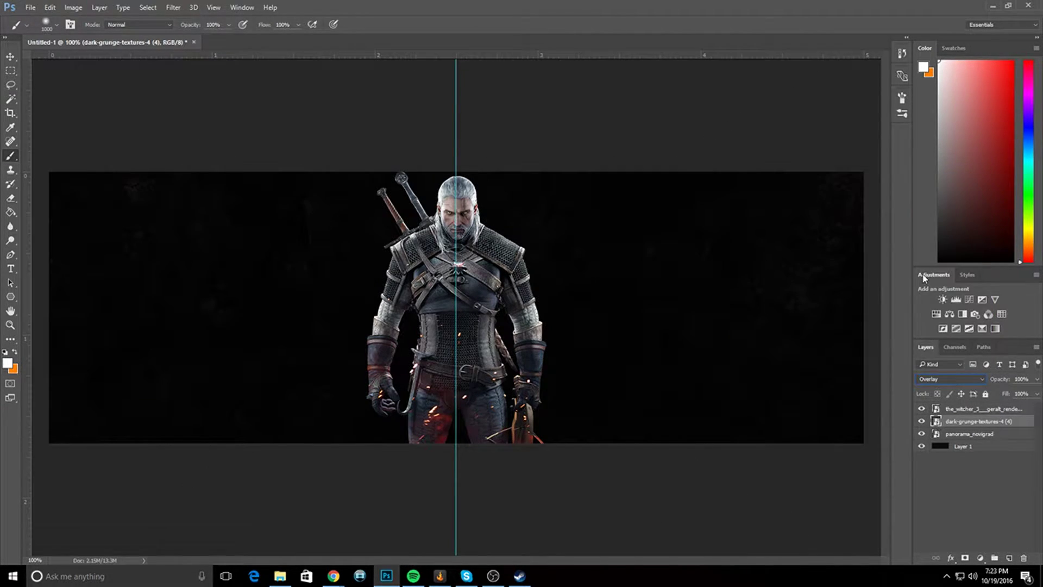
pyautogui.click(974, 446)
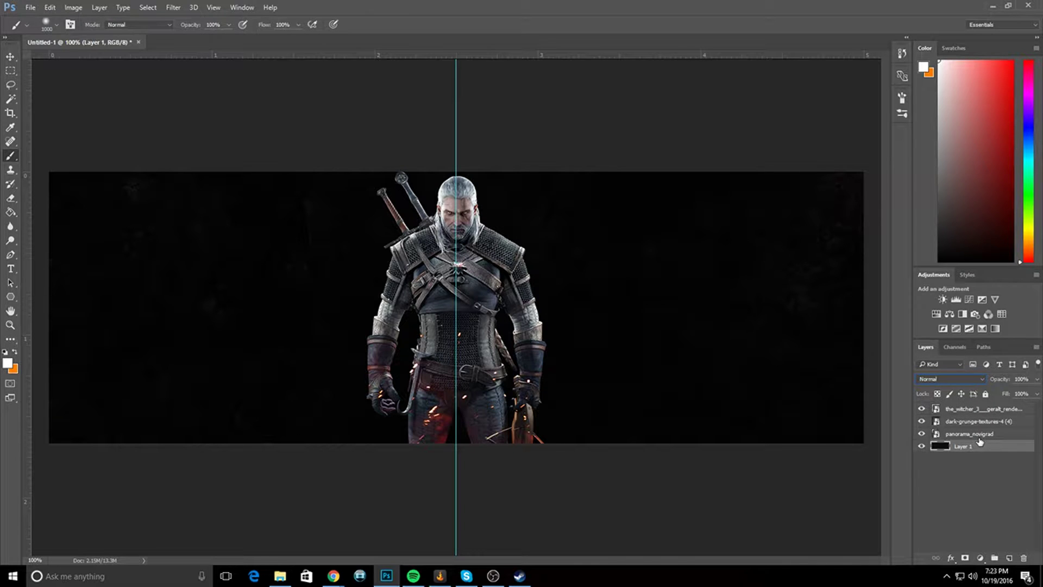
pyautogui.click(979, 429)
pyautogui.click(985, 419)
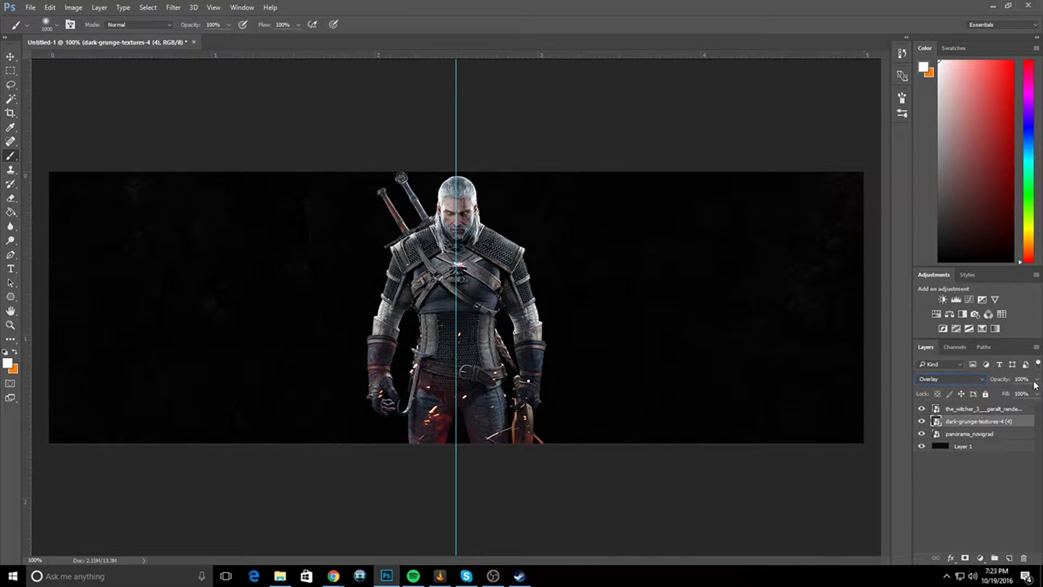
pyautogui.click(1036, 380)
pyautogui.moveTo(1007, 396); pyautogui.dragTo(989, 396)
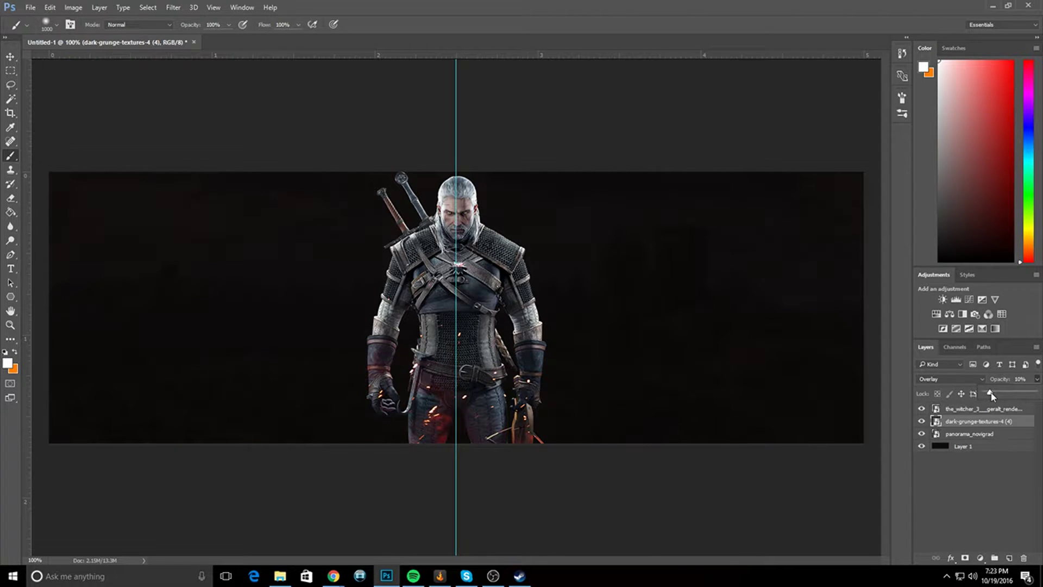
# - Adjust the opacity of the panorama_novigrad layer and add a new empty layer directly above it
pyautogui.click(980, 435)
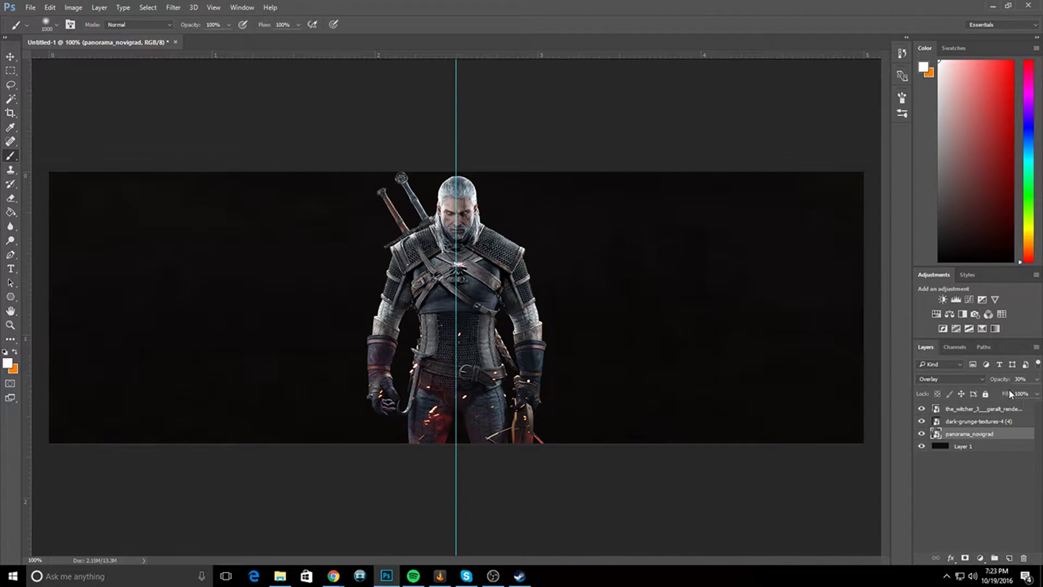
pyautogui.click(1037, 380)
pyautogui.moveTo(1038, 391); pyautogui.dragTo(1016, 395)
pyautogui.click(921, 422)
pyautogui.click(1008, 558)
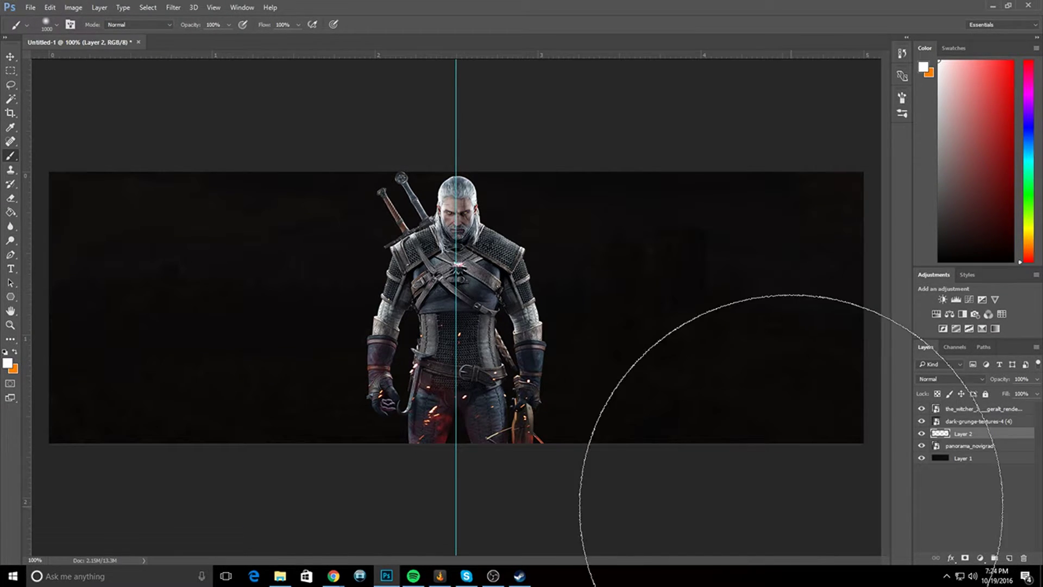
pyautogui.click(698, 201)
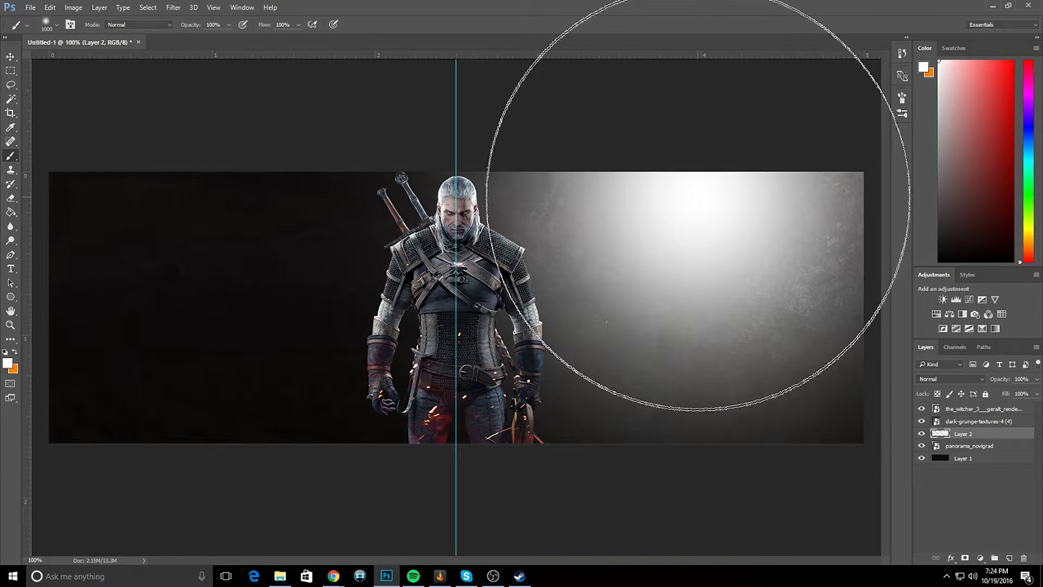
pyautogui.hotkey('ctrl', 'z')
pyautogui.press('p')
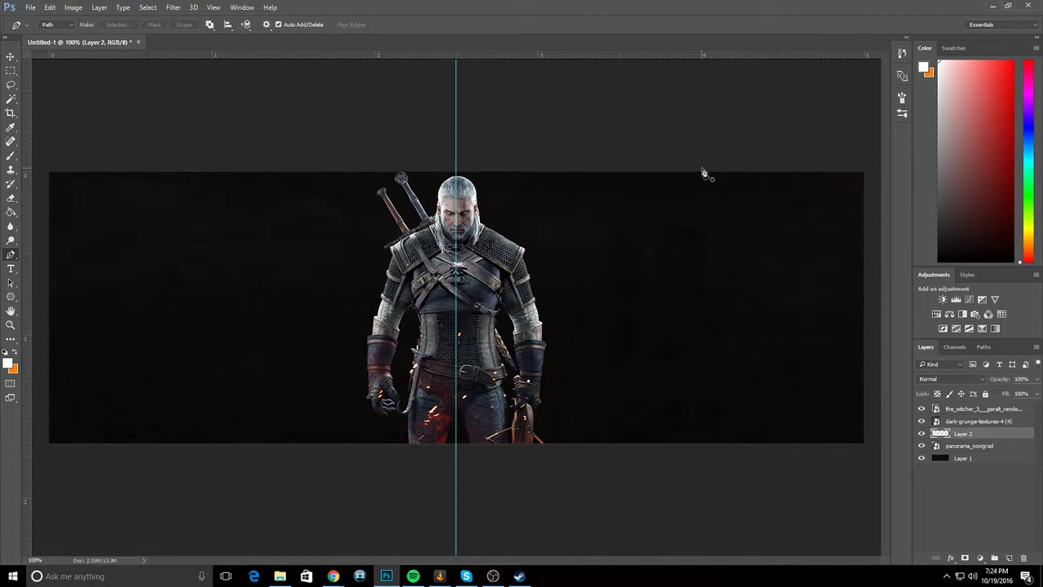
pyautogui.press('b')
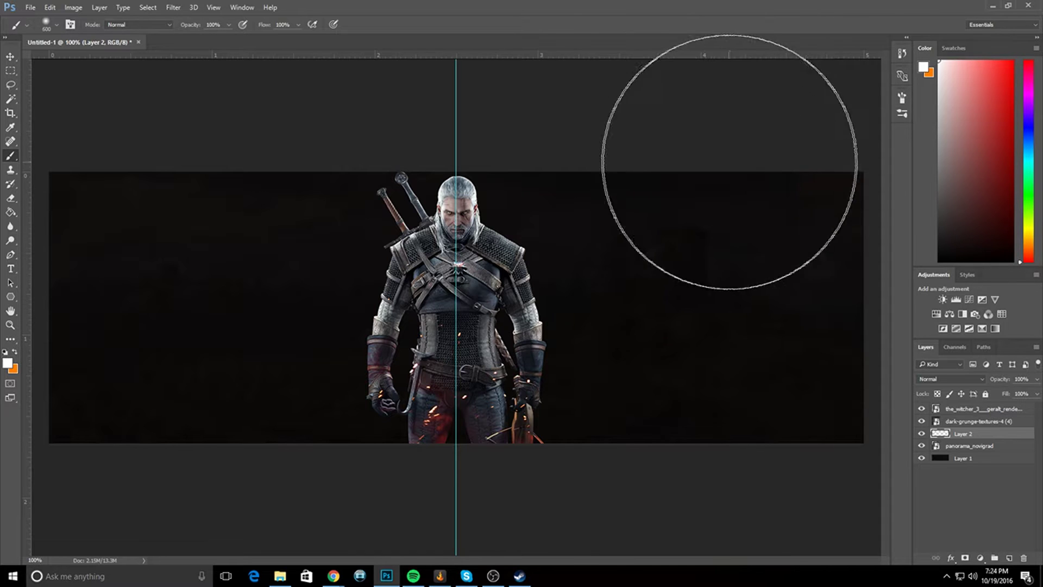
# - Paint soft white glows with a 600 to 700 px brush near the banner's upper-right, lower-left and lower-right corners
pyautogui.click(729, 162)
pyautogui.press(']')
pyautogui.click(32, 491)
pyautogui.click(775, 534)
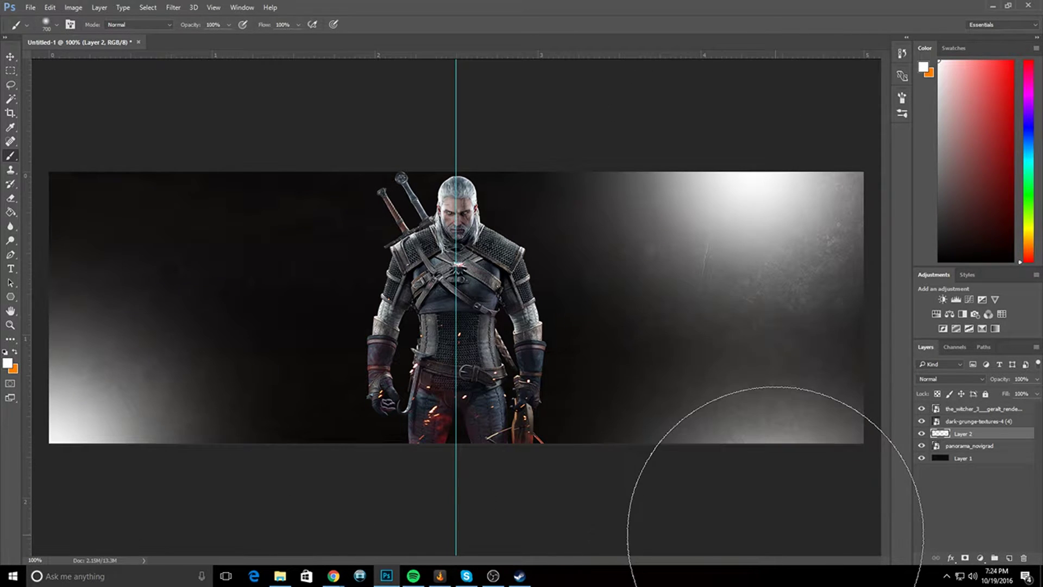
# - Set the white glow layer's blend mode to Soft Light and its opacity to 96%
pyautogui.click(1036, 379)
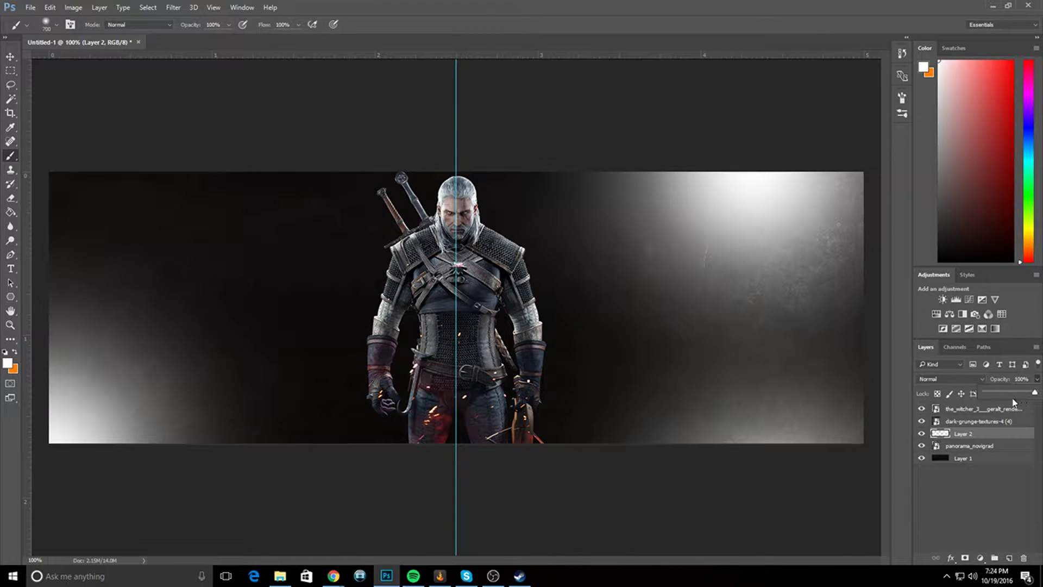
pyautogui.moveTo(997, 392); pyautogui.dragTo(995, 393)
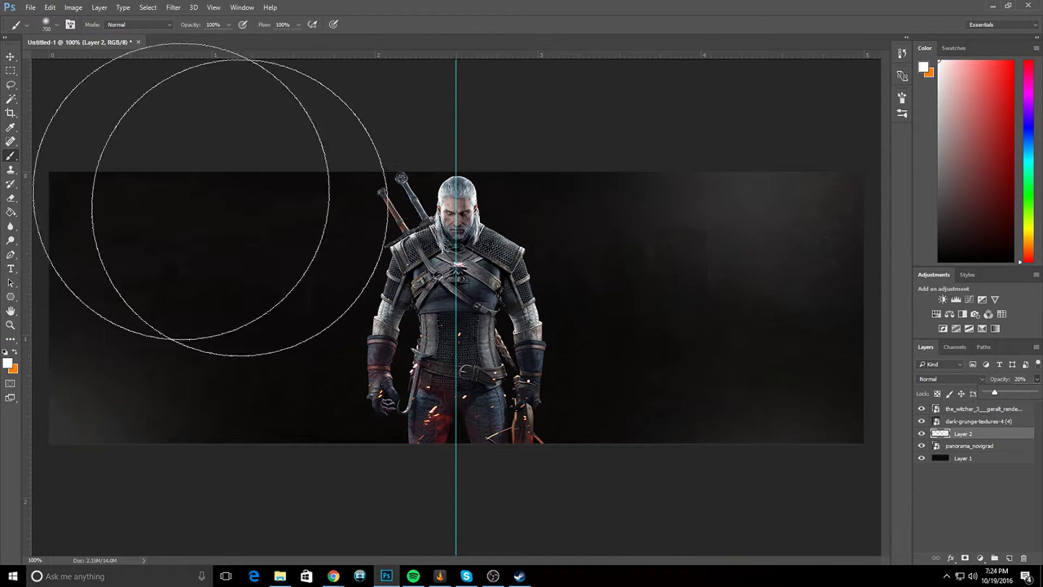
pyautogui.click(950, 378)
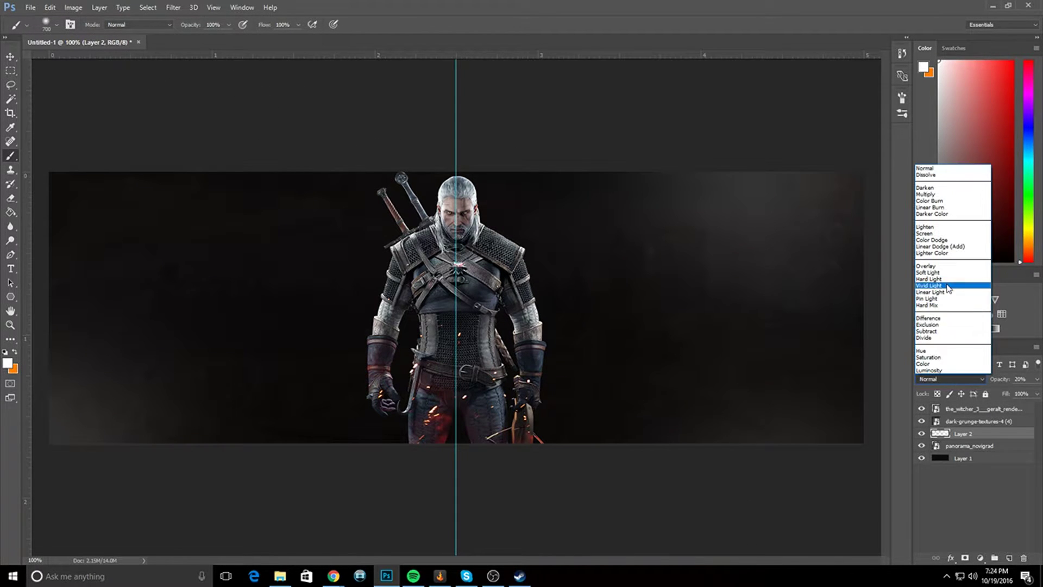
pyautogui.click(947, 278)
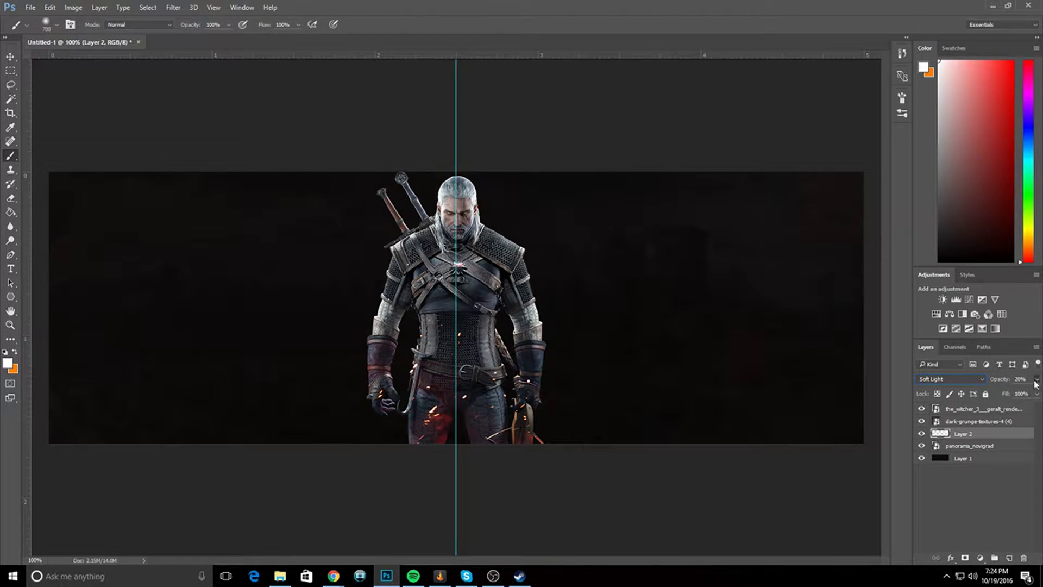
pyautogui.moveTo(1036, 384)
pyautogui.mouseDown()
pyautogui.moveTo(1019, 393)
pyautogui.moveTo(1036, 394)
pyautogui.mouseUp()
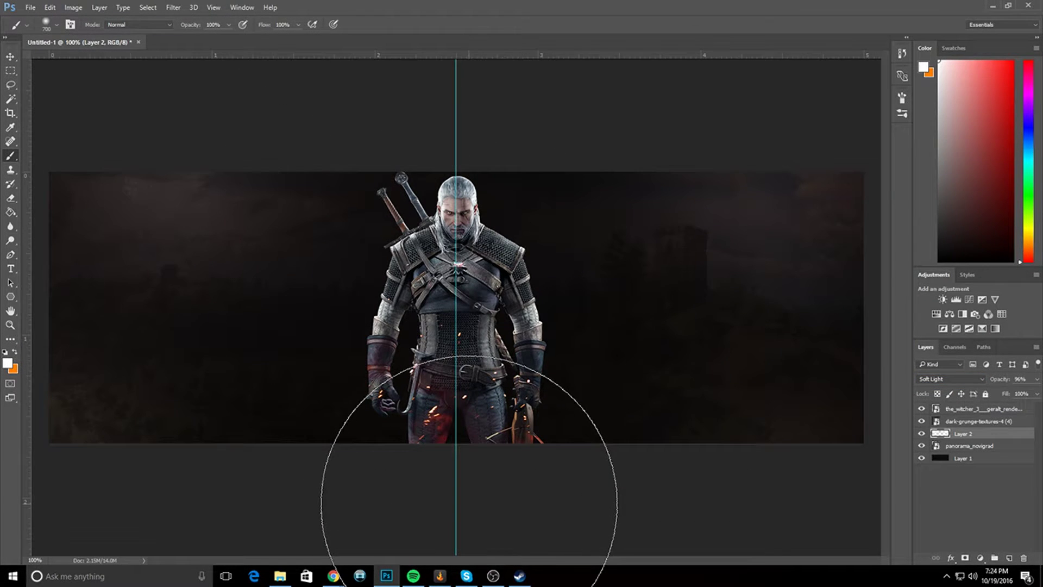
pyautogui.moveTo(493, 575)
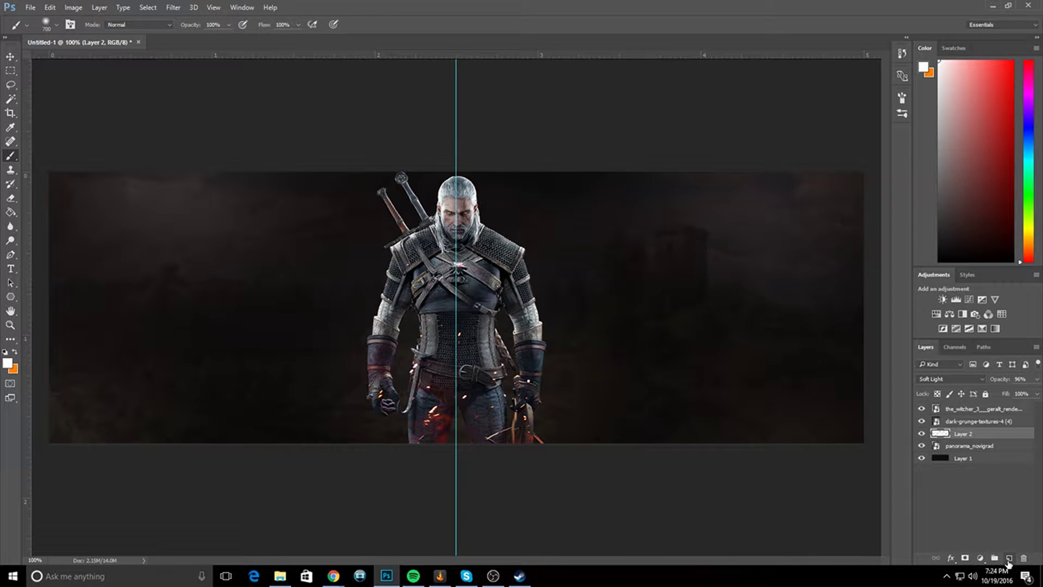
pyautogui.hotkey('alt', 'Tab')
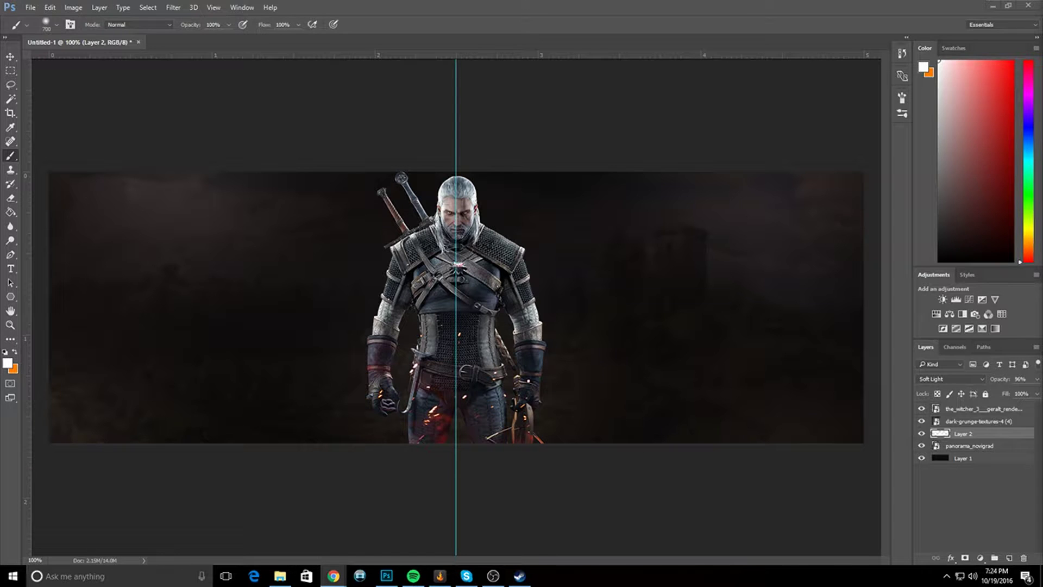
pyautogui.click(1006, 564)
# - Add a new layer and fill a wide rectangle extending from behind Geralt's chest toward the banner's right side with white
pyautogui.click(1008, 558)
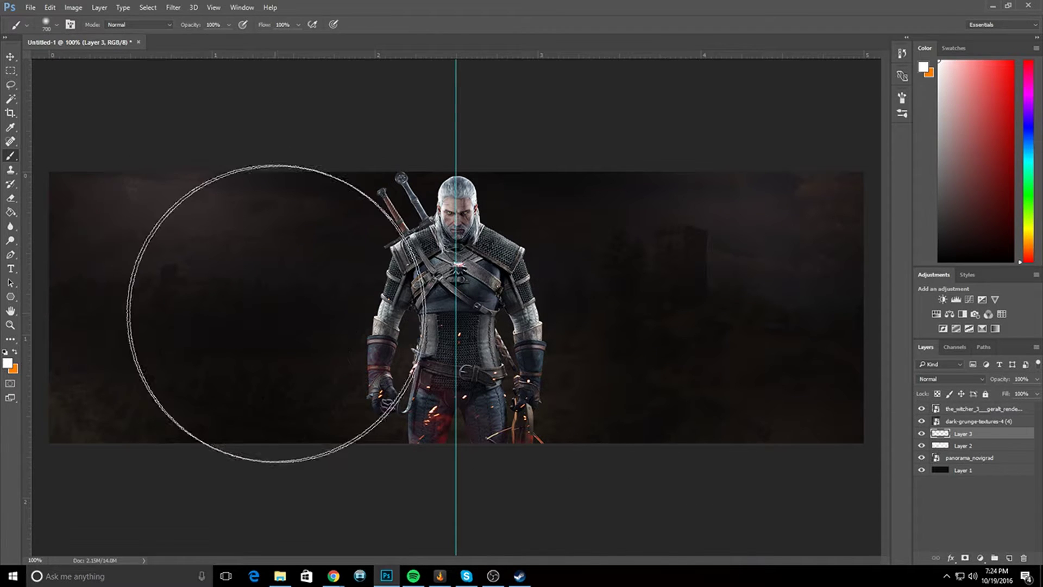
pyautogui.click(11, 70)
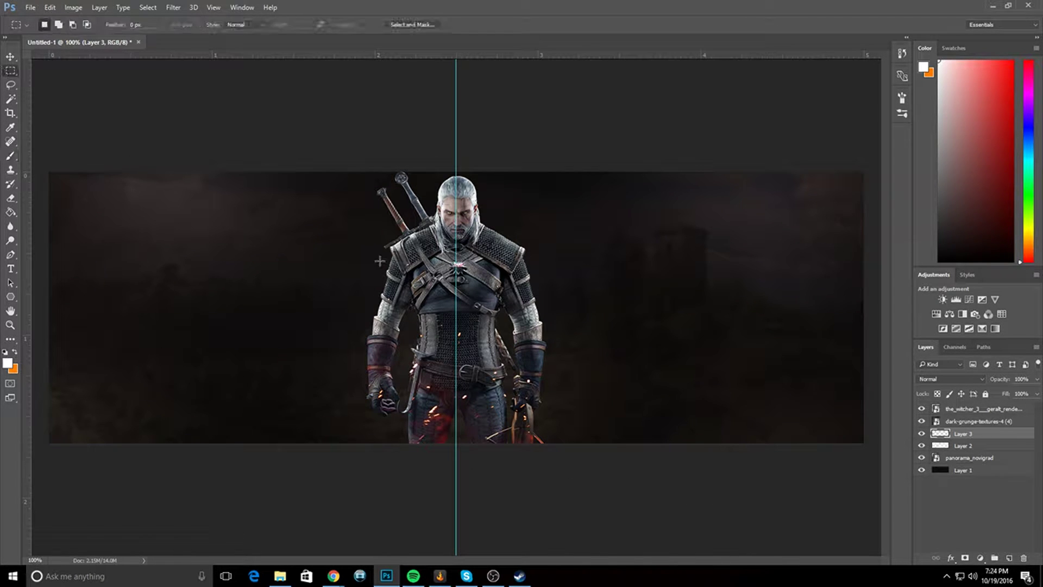
pyautogui.moveTo(438, 234); pyautogui.dragTo(754, 302)
pyautogui.rightClick(645, 267)
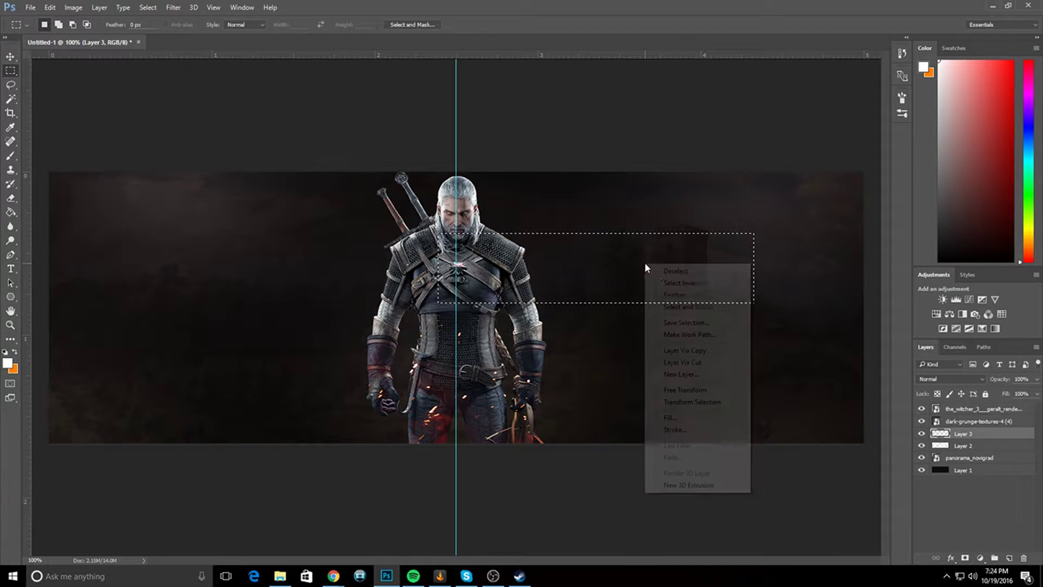
pyautogui.click(672, 417)
pyautogui.click(551, 168)
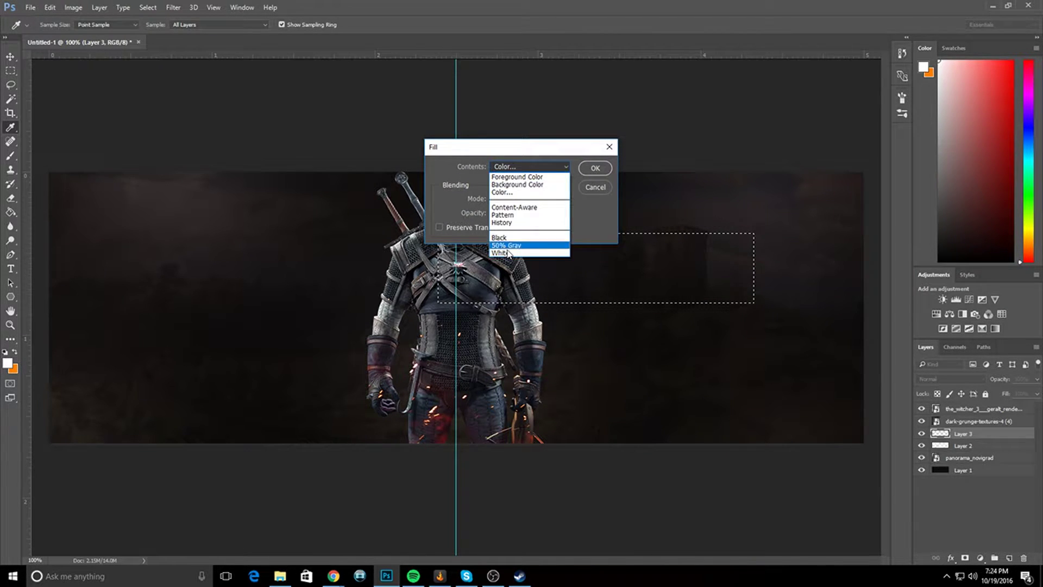
pyautogui.click(519, 253)
pyautogui.click(591, 172)
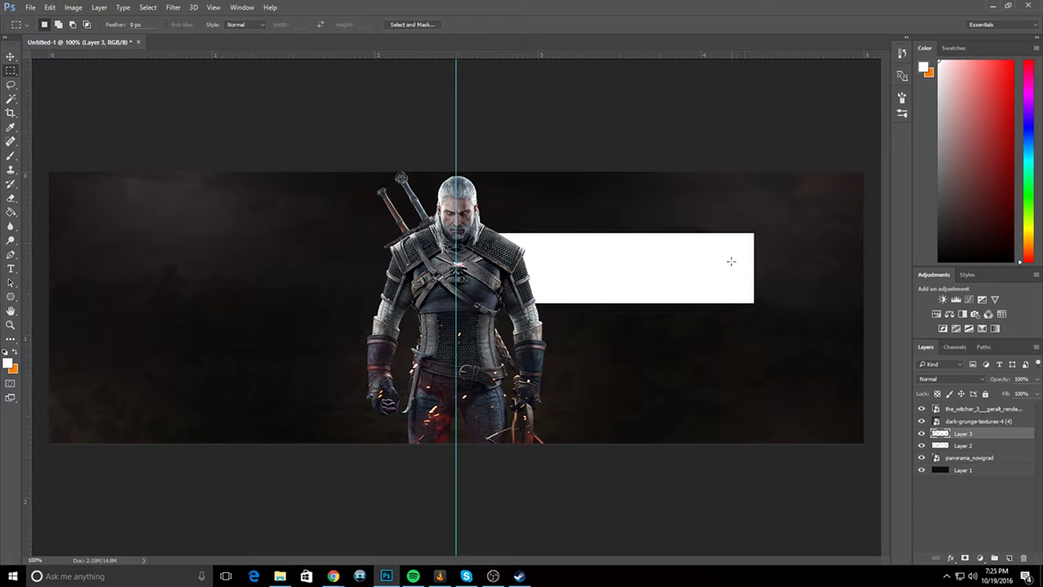
# - Duplicate the white bar, place the copy at Geralt's lower left, and shift the original slightly right and down
pyautogui.hotkey('ctrl', 'j')
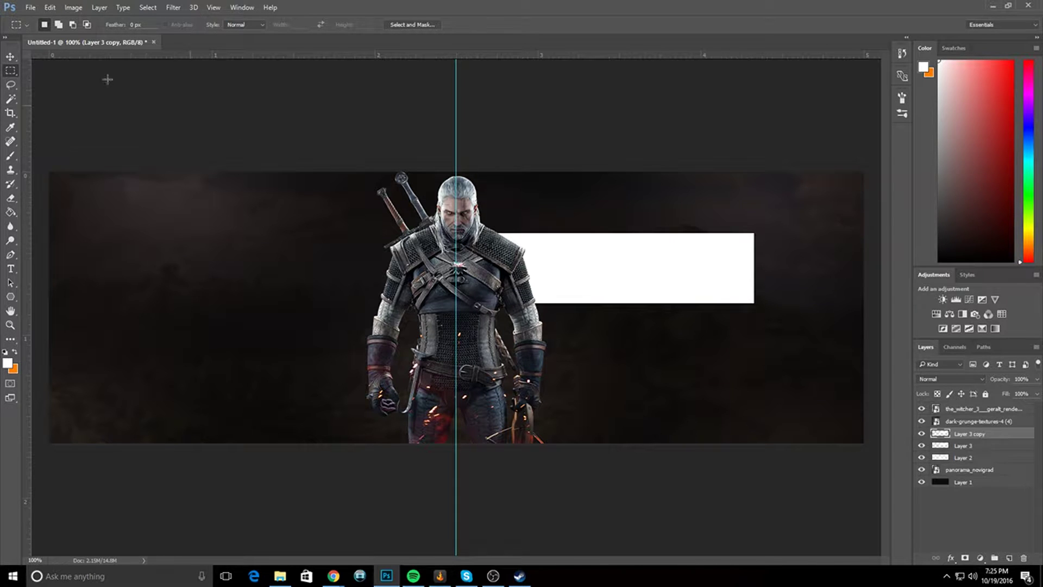
pyautogui.click(10, 56)
pyautogui.moveTo(678, 272); pyautogui.dragTo(363, 387)
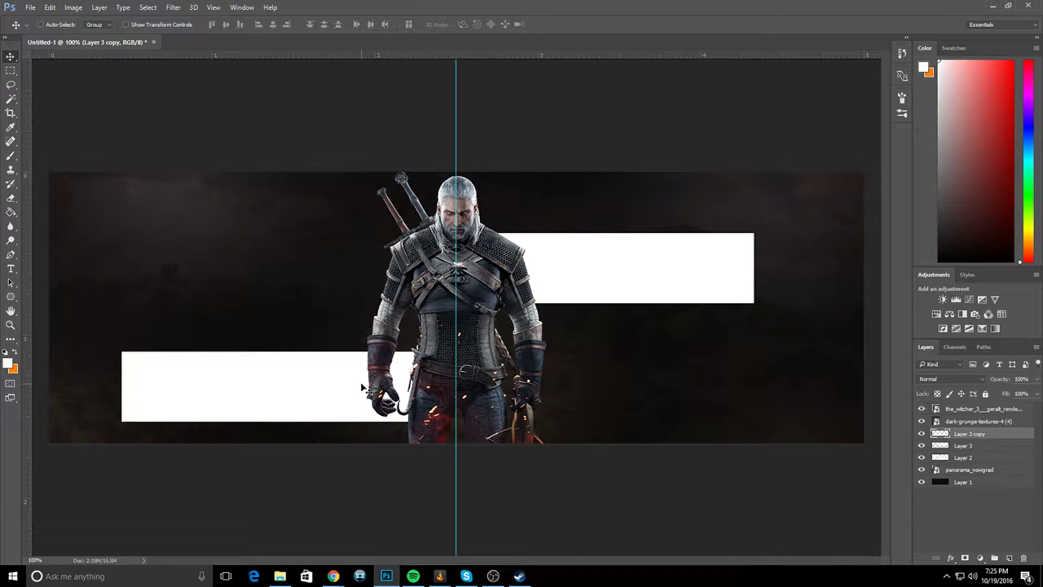
pyautogui.click(960, 446)
pyautogui.moveTo(645, 277); pyautogui.dragTo(721, 295)
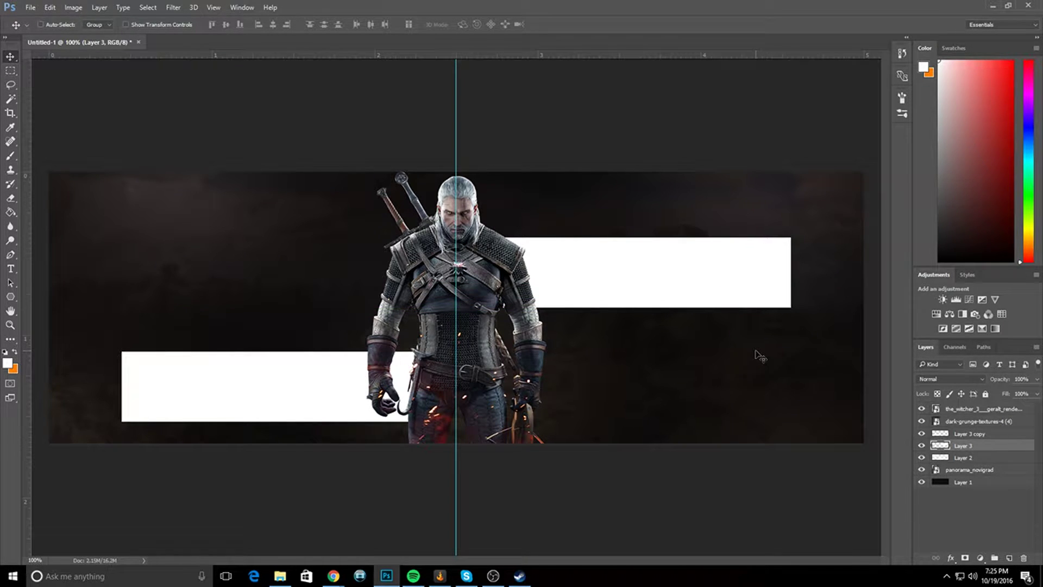
pyautogui.keyDown('ctrl'); pyautogui.click(978, 459); pyautogui.keyUp('ctrl')
pyautogui.click(980, 435)
pyautogui.keyDown('ctrl'); pyautogui.click(979, 447); pyautogui.keyUp('ctrl')
pyautogui.hotkey('ctrl', 'e')
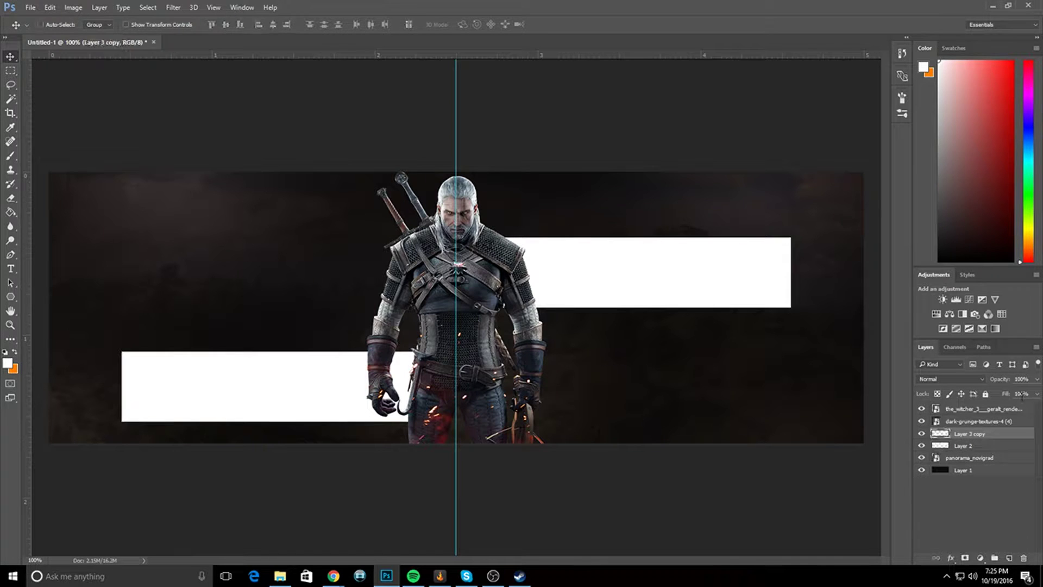
pyautogui.hotkey('ctrl', 'z')
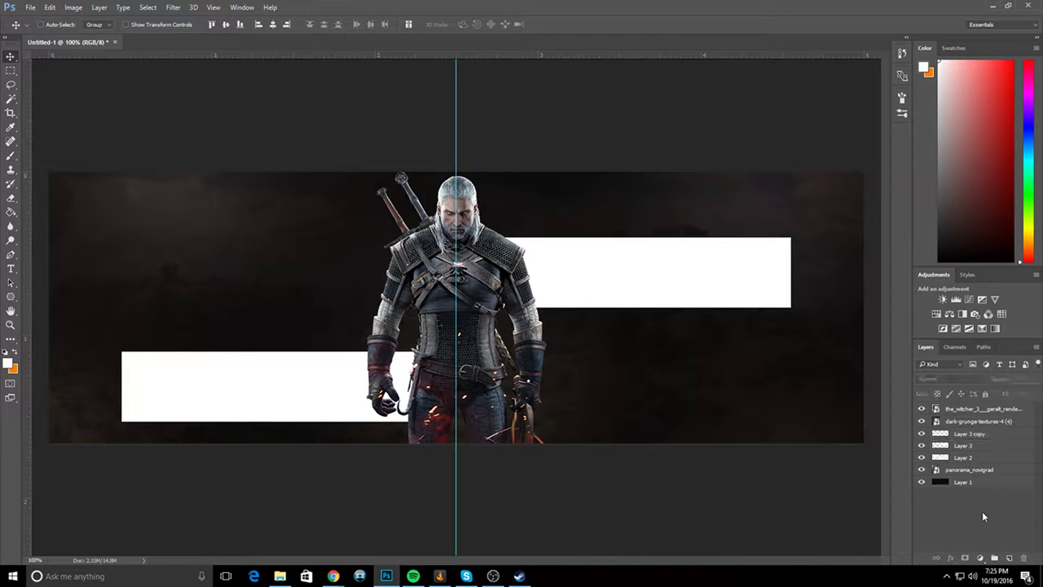
# - Group the two white bar layers and set the group's opacity to 11%
pyautogui.keyDown('ctrl'); pyautogui.click(983, 434); pyautogui.keyUp('ctrl')
pyautogui.hotkey('ctrl', 'g')
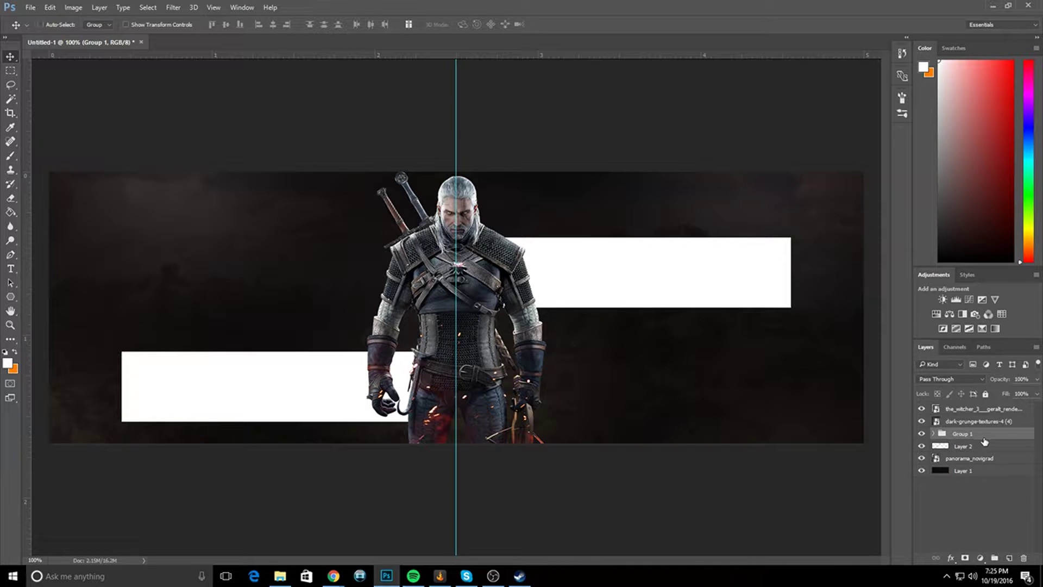
pyautogui.click(1037, 379)
pyautogui.moveTo(1013, 394); pyautogui.dragTo(991, 394)
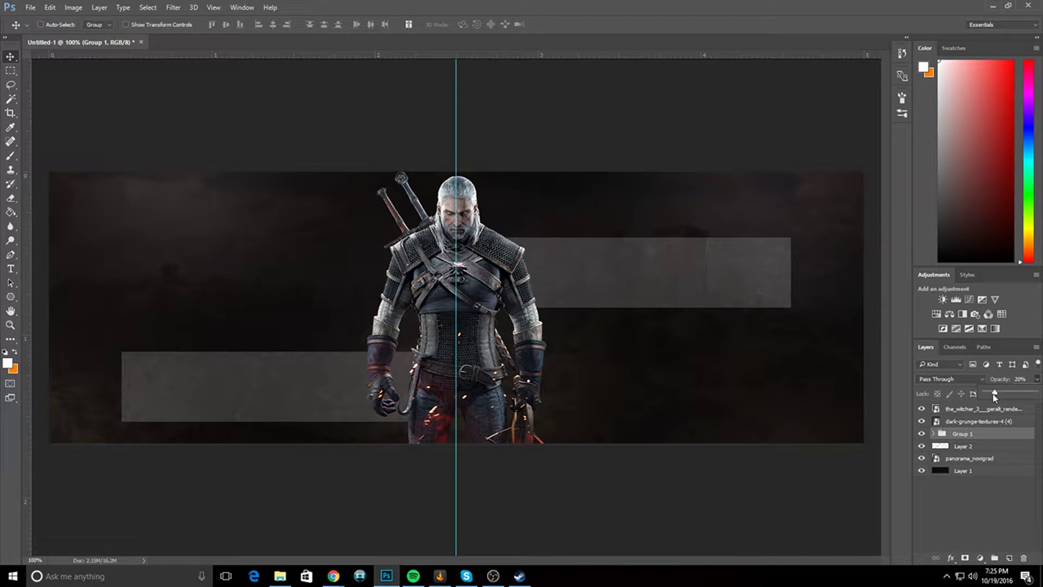
# - Add a layer mask to the bar group and fade both bars' outer ends with a soft black 400 px brush
pyautogui.click(965, 558)
pyautogui.press('b')
pyautogui.press('d')
pyautogui.press('x')
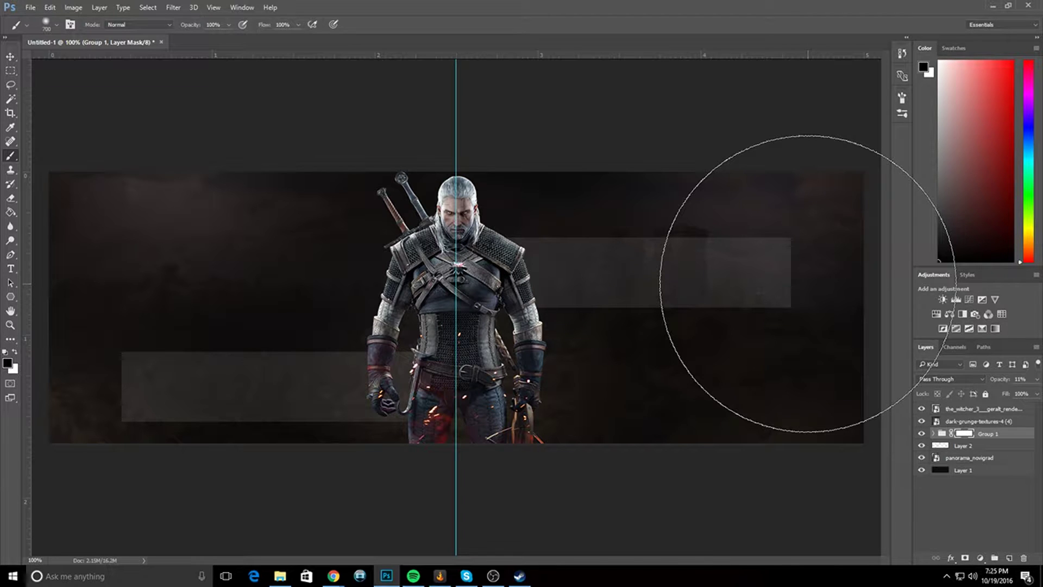
pyautogui.press('[')
pyautogui.press('[')
pyautogui.press('[')
pyautogui.click(783, 266)
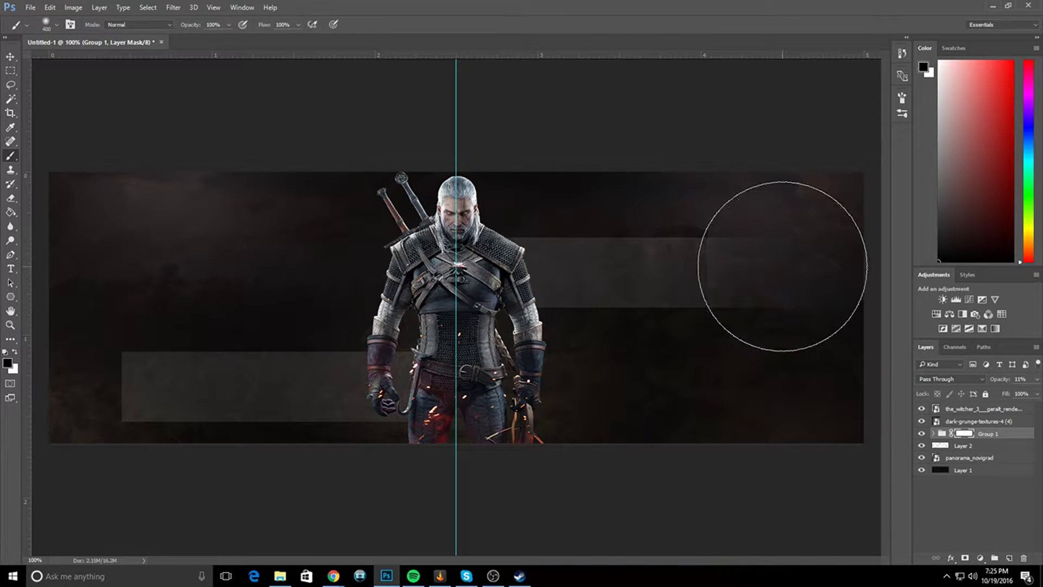
pyautogui.moveTo(121, 391)
pyautogui.mouseDown()
pyautogui.moveTo(174, 444)
pyautogui.moveTo(221, 474)
pyautogui.mouseUp()
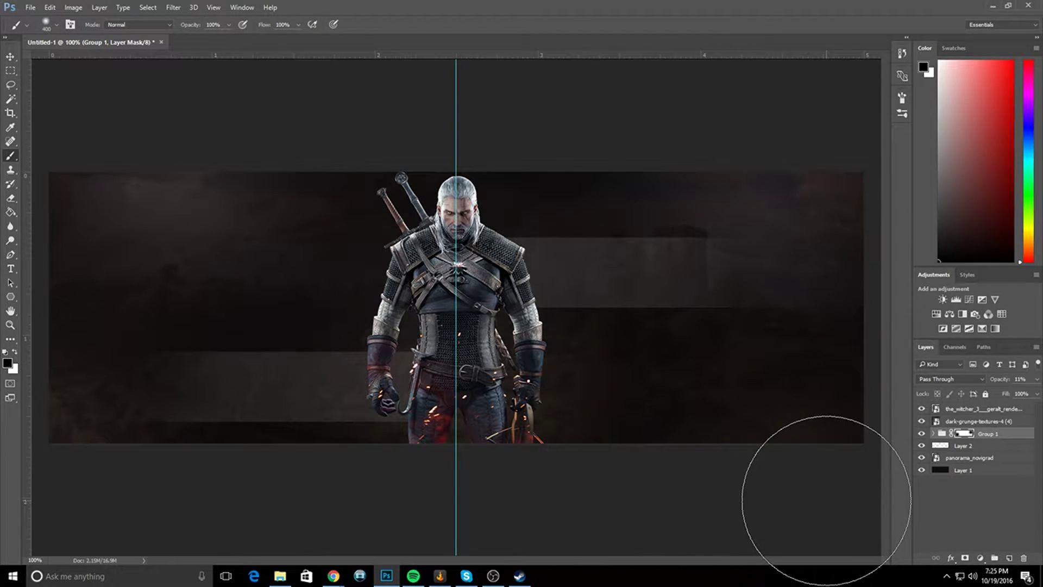
# - Restore the right bar's outer end on the mask with white, fade it again with black, and soften the left bar's end further
pyautogui.press('x')
pyautogui.click(750, 261)
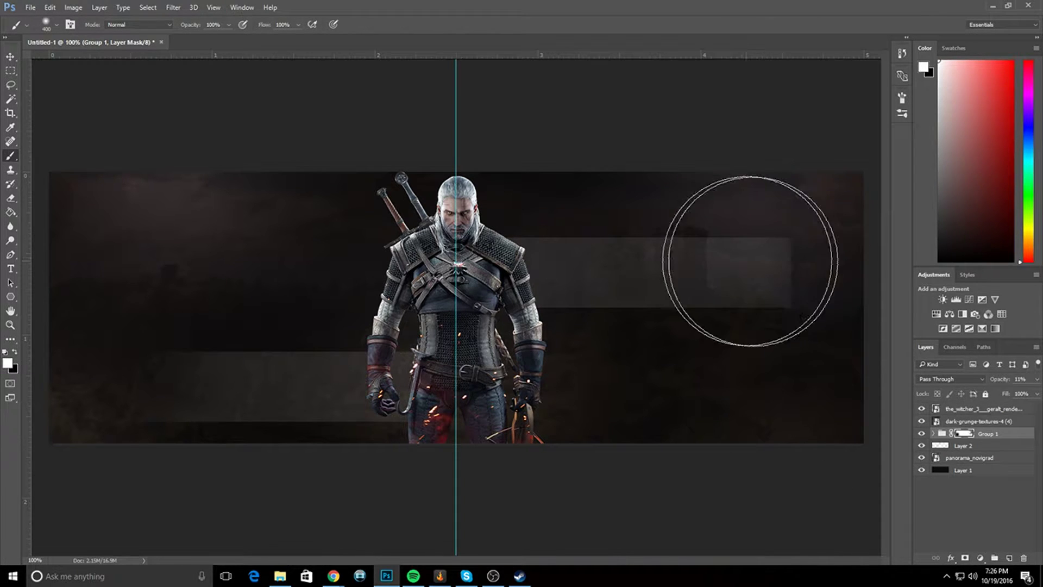
pyautogui.press('x')
pyautogui.click(761, 255)
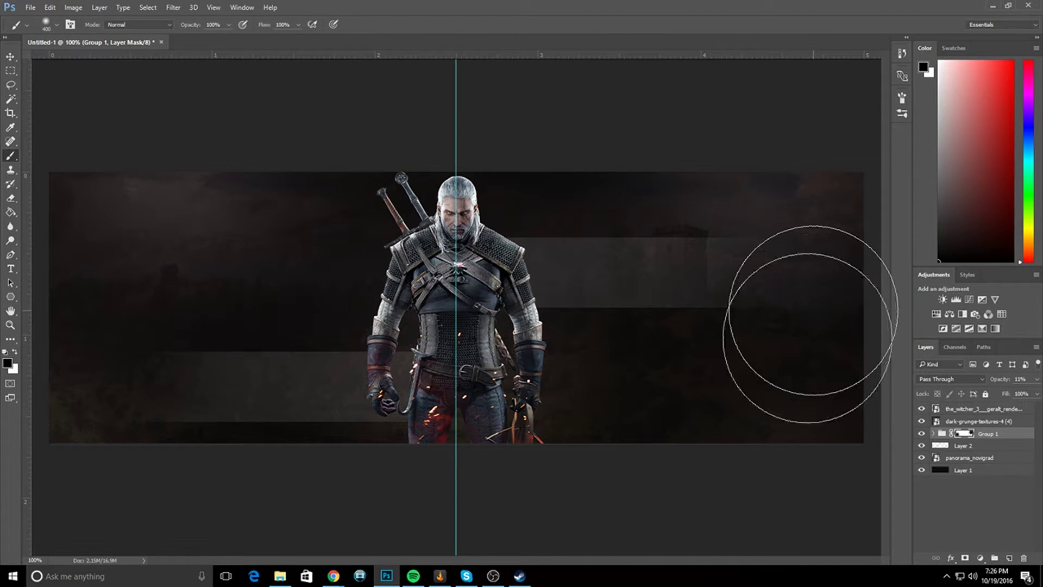
pyautogui.click(146, 451)
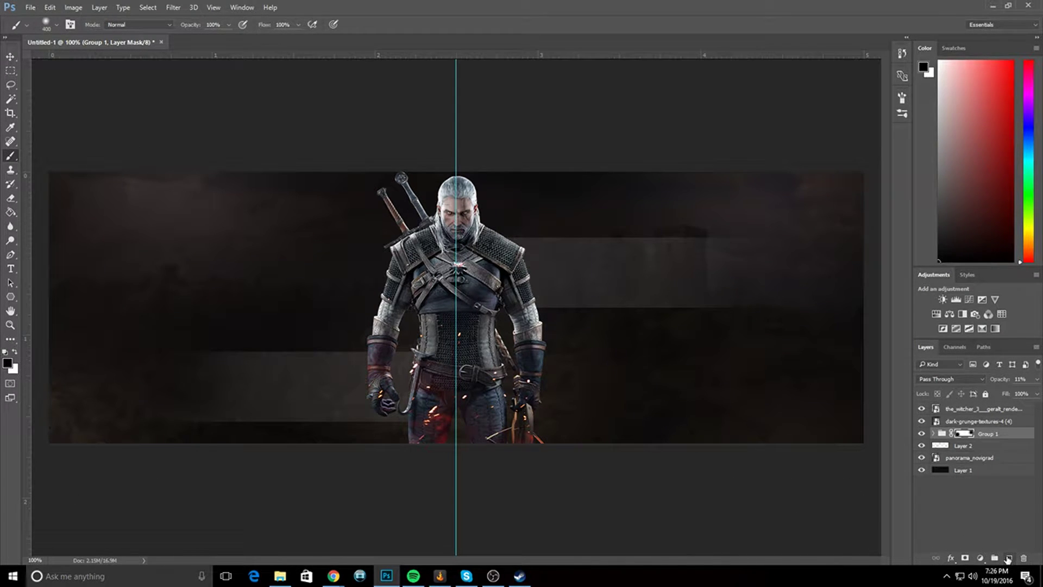
# - Add a new layer above the faded bar group
pyautogui.click(1008, 558)
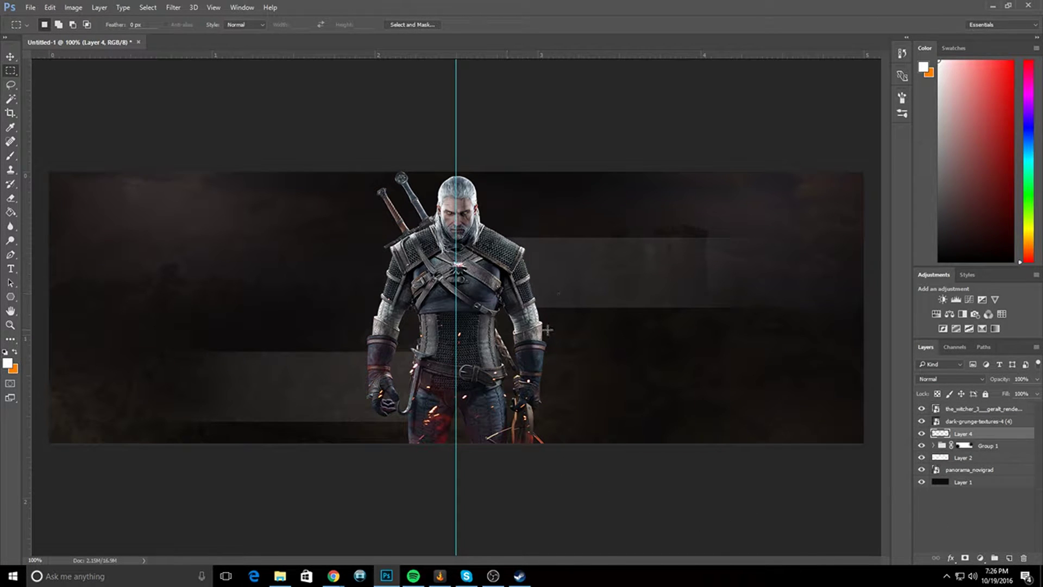
pyautogui.moveTo(783, 320); pyautogui.dragTo(792, 321)
pyautogui.rightClick(777, 330)
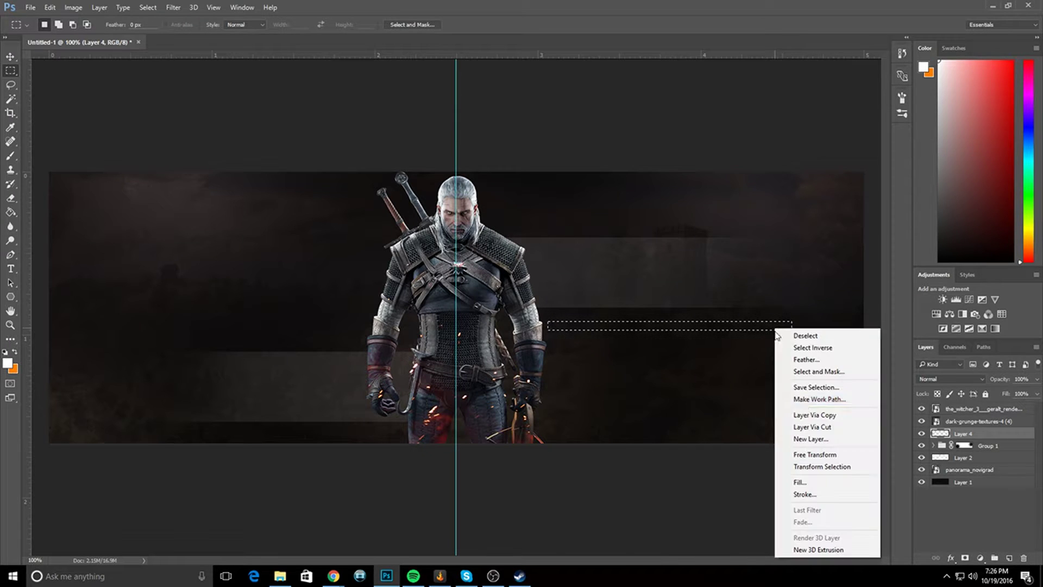
pyautogui.click(793, 480)
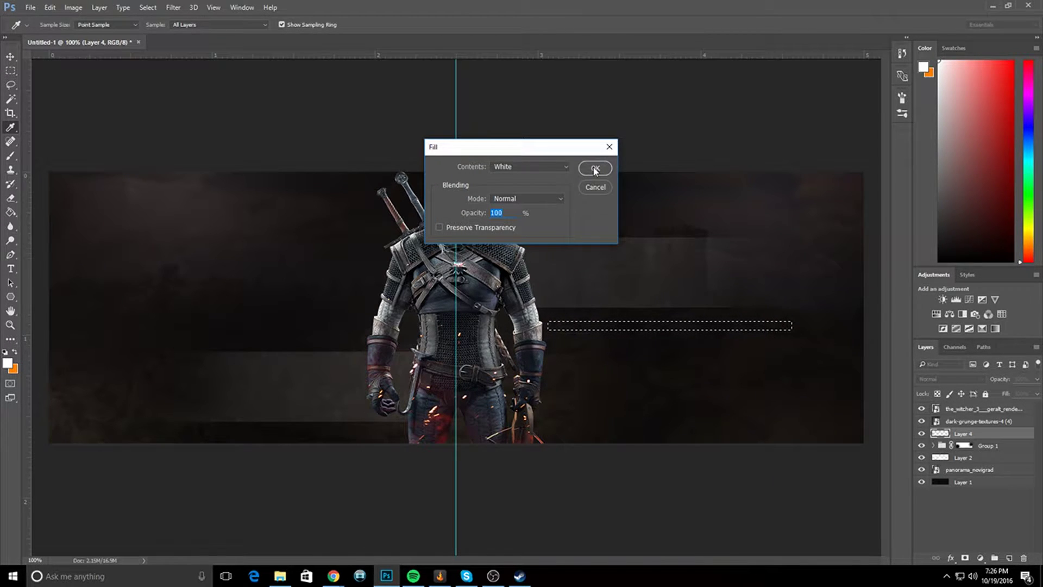
pyautogui.click(598, 190)
# - Draw a thin horizontal rectangle just below the right wide bar, starting behind Geralt, fill it with white, and deselect
pyautogui.moveTo(478, 320); pyautogui.dragTo(803, 326)
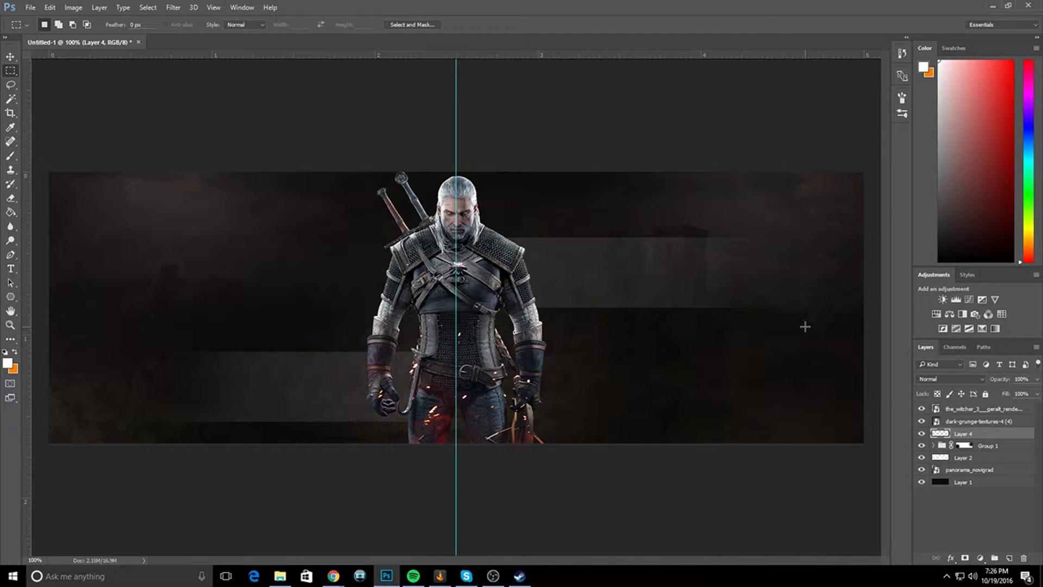
pyautogui.rightClick(789, 324)
pyautogui.click(828, 482)
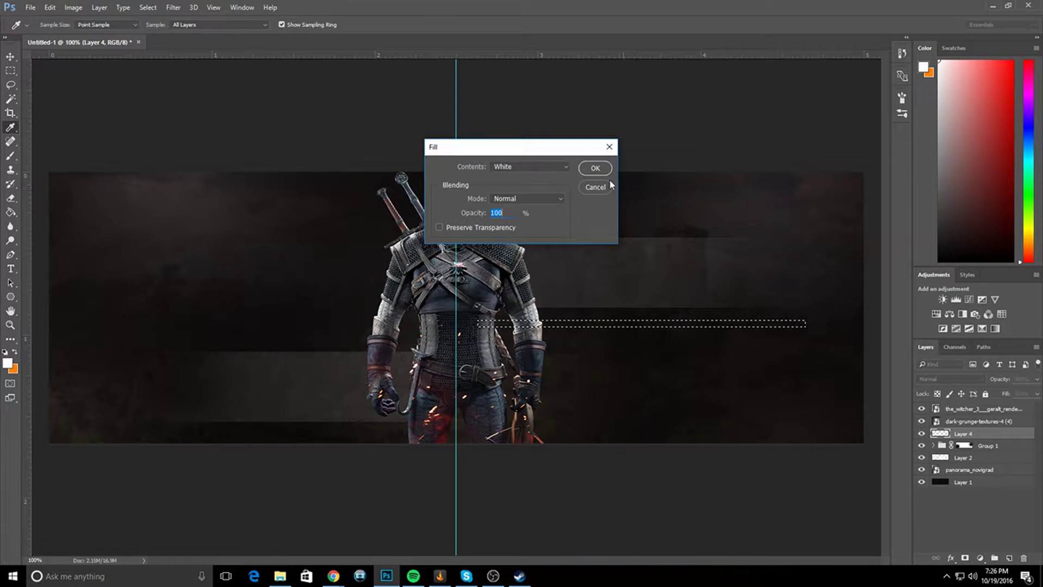
pyautogui.click(596, 170)
pyautogui.hotkey('ctrl', 'd')
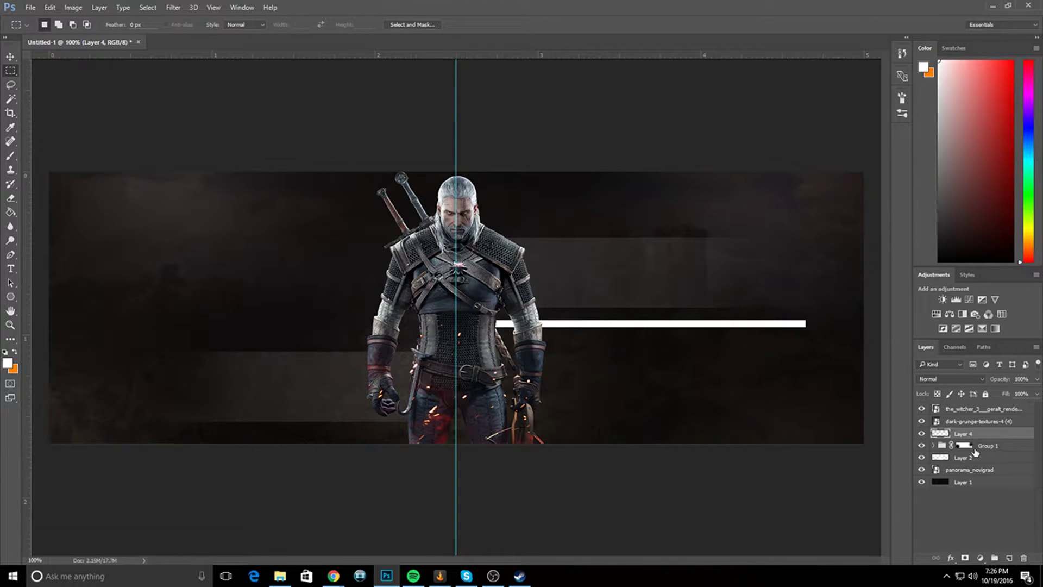
# - Set the thin white bar layer's opacity to 11%
pyautogui.click(976, 449)
pyautogui.click(982, 435)
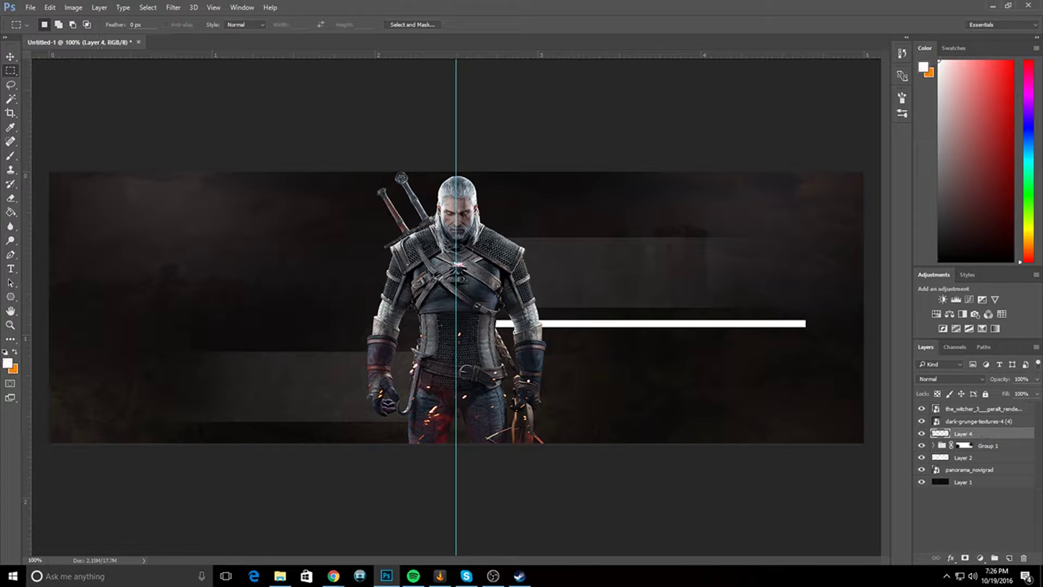
pyautogui.click(1032, 380)
pyautogui.click(1030, 379)
pyautogui.write('11')
pyautogui.click(995, 513)
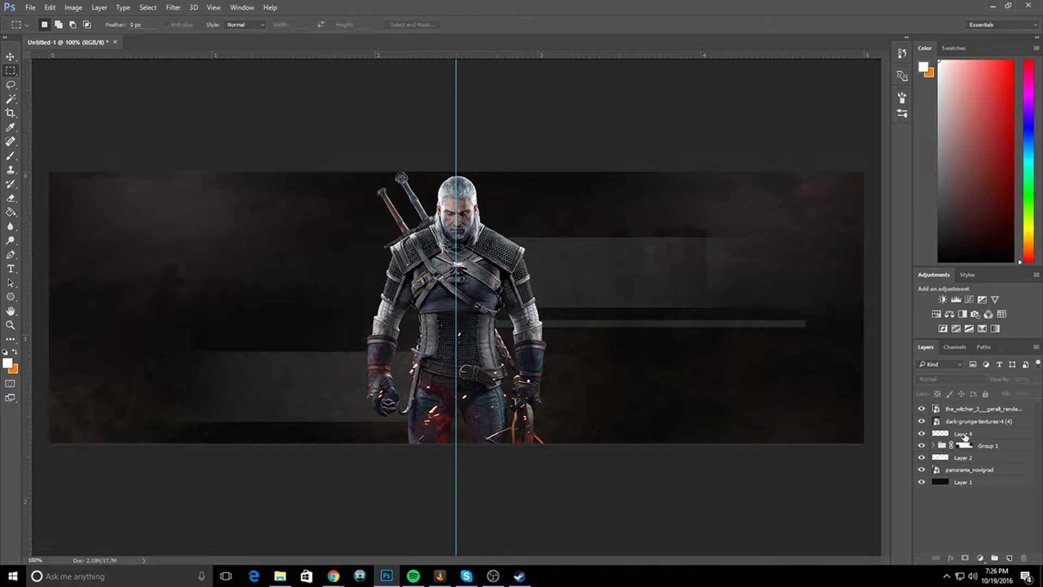
# - Add a layer mask to the thin bar and fade its outer right end with the soft black 400 px brush
pyautogui.click(965, 434)
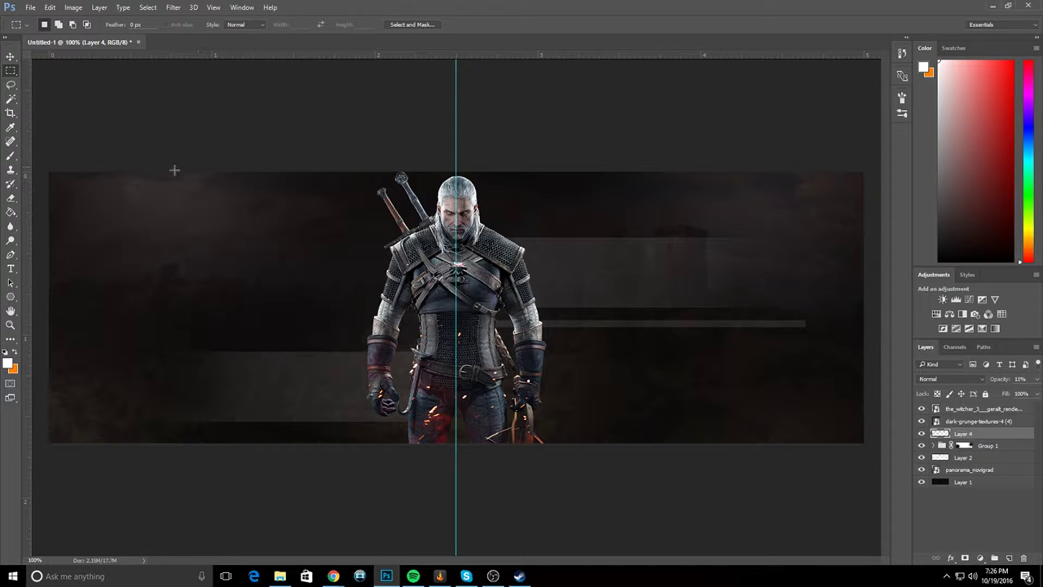
pyautogui.press('b')
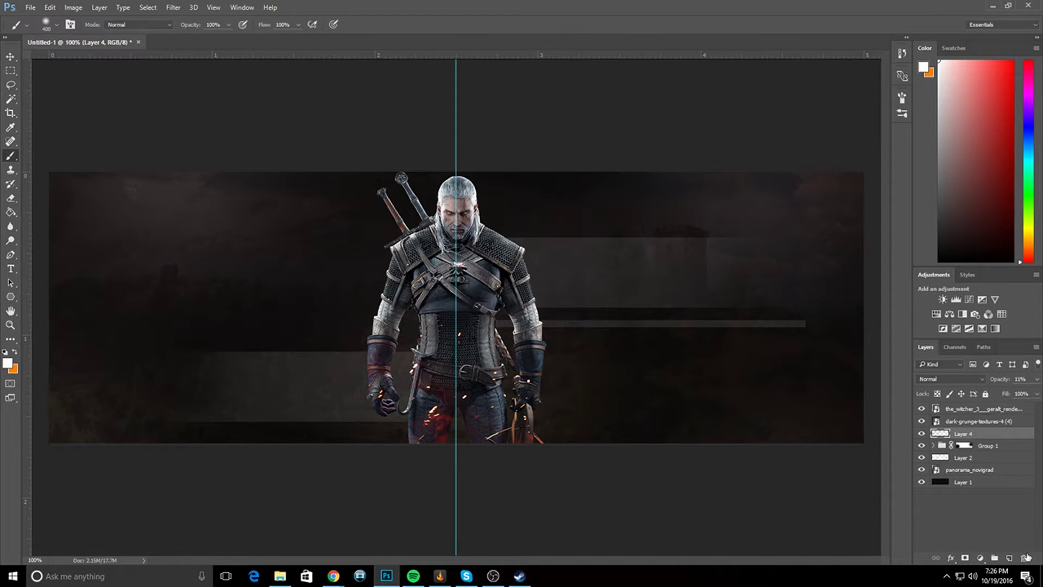
pyautogui.click(965, 557)
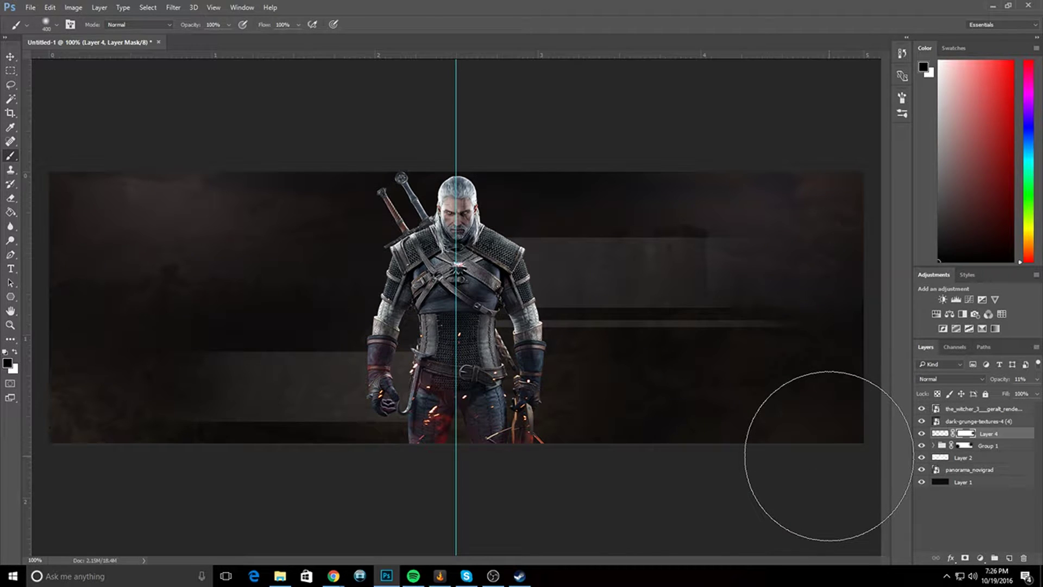
# - Duplicate the thin bar layer and place the copy below the wide bar at Geralt's lower left
pyautogui.click(985, 434)
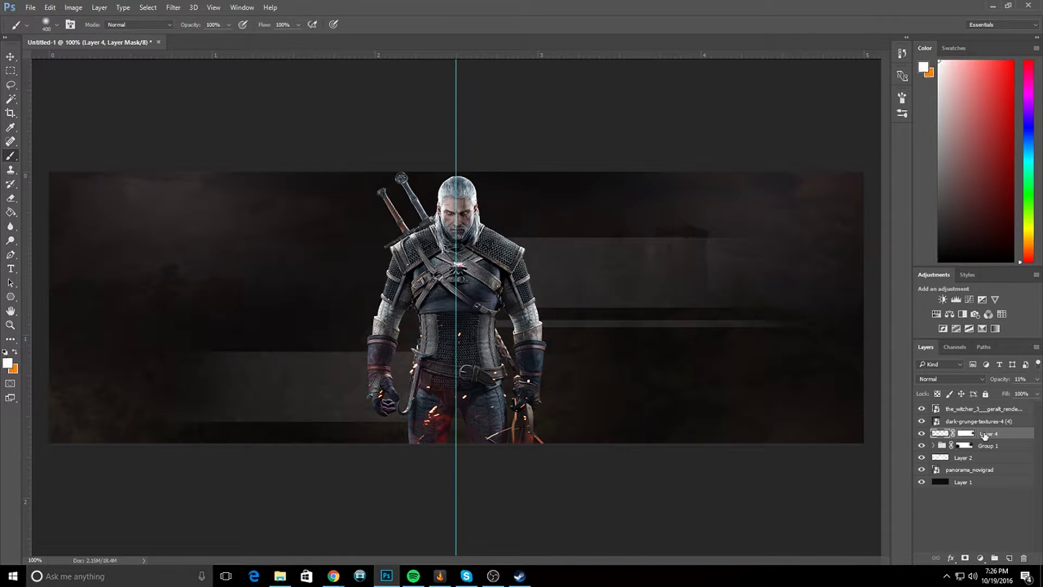
pyautogui.hotkey('ctrl', 'j')
pyautogui.press('v')
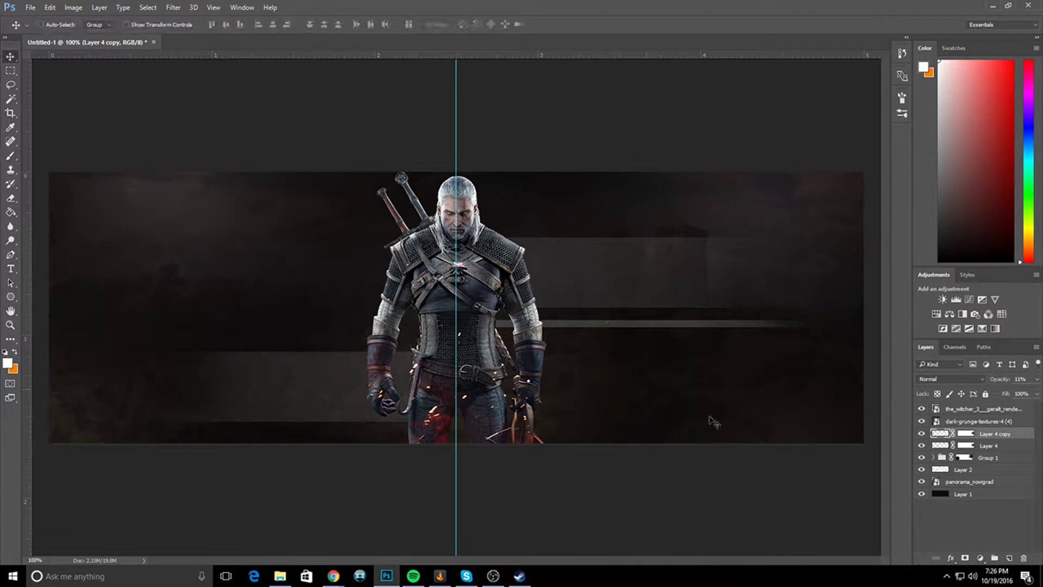
pyautogui.moveTo(673, 335)
pyautogui.mouseDown()
pyautogui.moveTo(477, 353)
pyautogui.moveTo(326, 346)
pyautogui.moveTo(319, 441)
pyautogui.mouseUp()
# - Flip the copied thin bar horizontally and shift it right so its inner end sits behind Geralt
pyautogui.hotkey('ctrl', 't')
pyautogui.rightClick(317, 428)
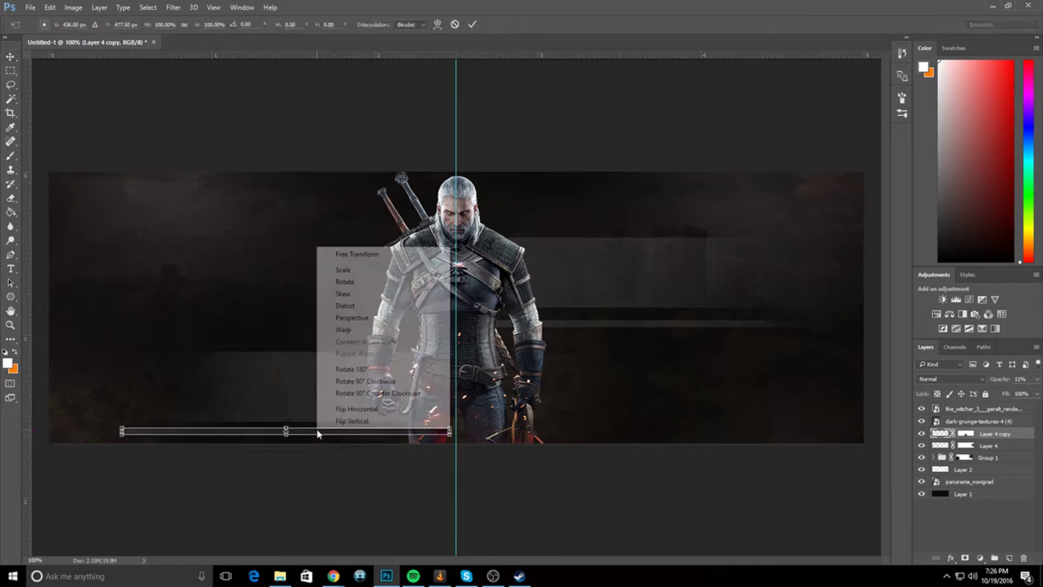
pyautogui.click(355, 420)
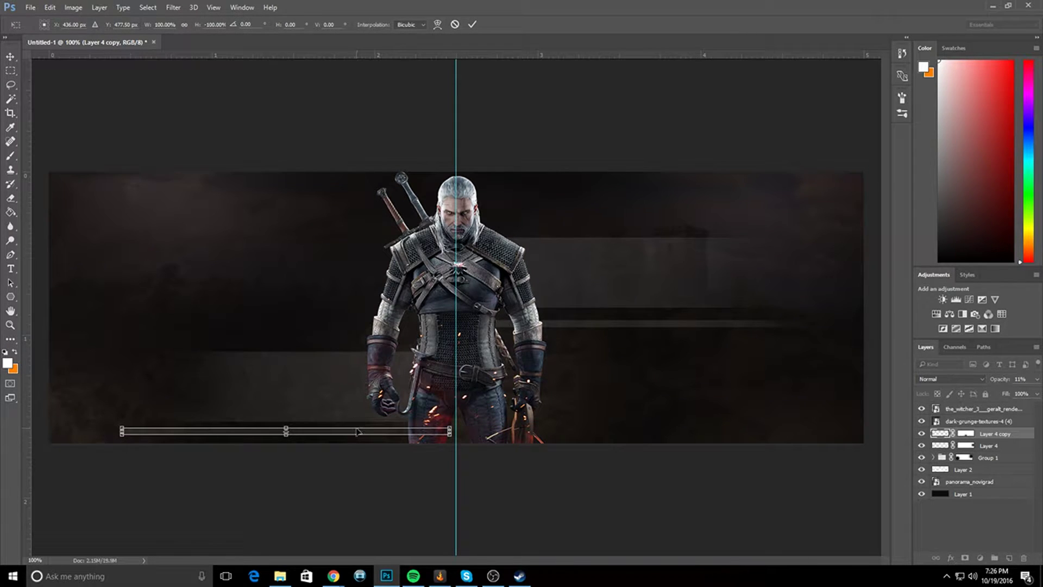
pyautogui.rightClick(357, 432)
pyautogui.click(383, 409)
pyautogui.hotkey('ctrl', 'z')
pyautogui.rightClick(341, 432)
pyautogui.click(374, 411)
pyautogui.moveTo(380, 431); pyautogui.dragTo(408, 430)
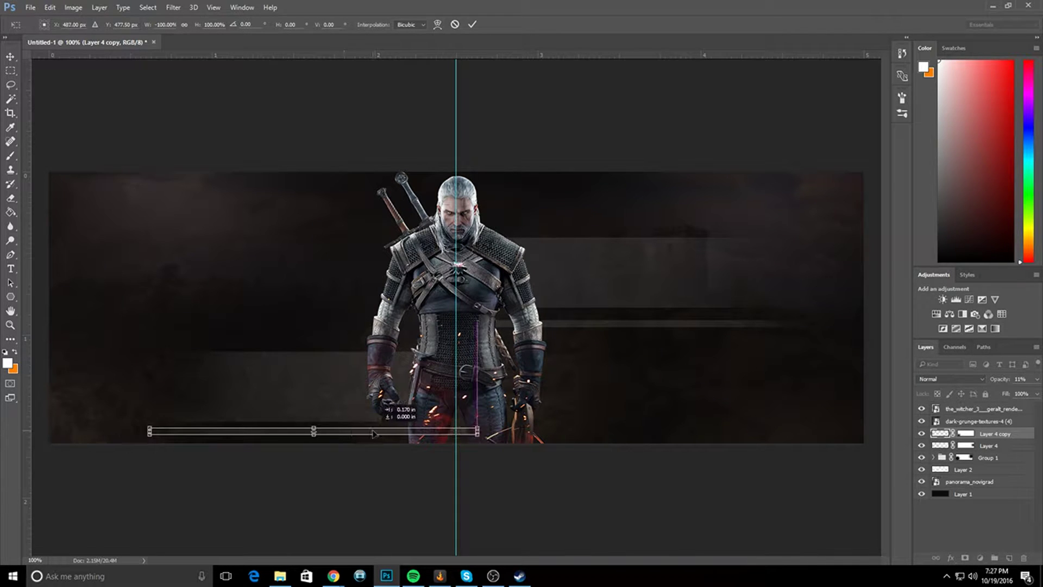
pyautogui.click(473, 25)
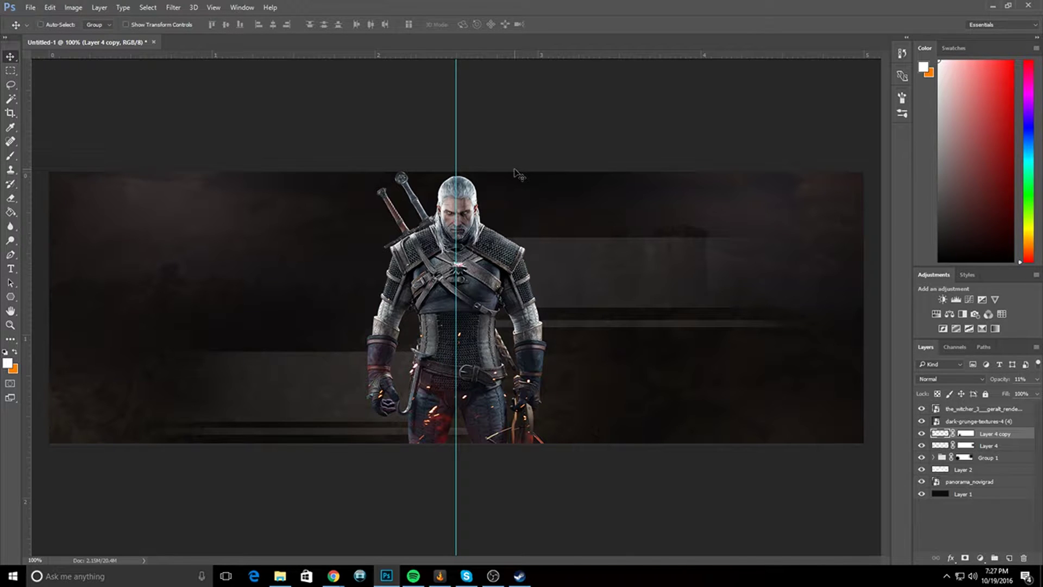
# - Nudge the left thin bar slightly down and the right thin bar slightly up
pyautogui.moveTo(394, 435); pyautogui.dragTo(393, 439)
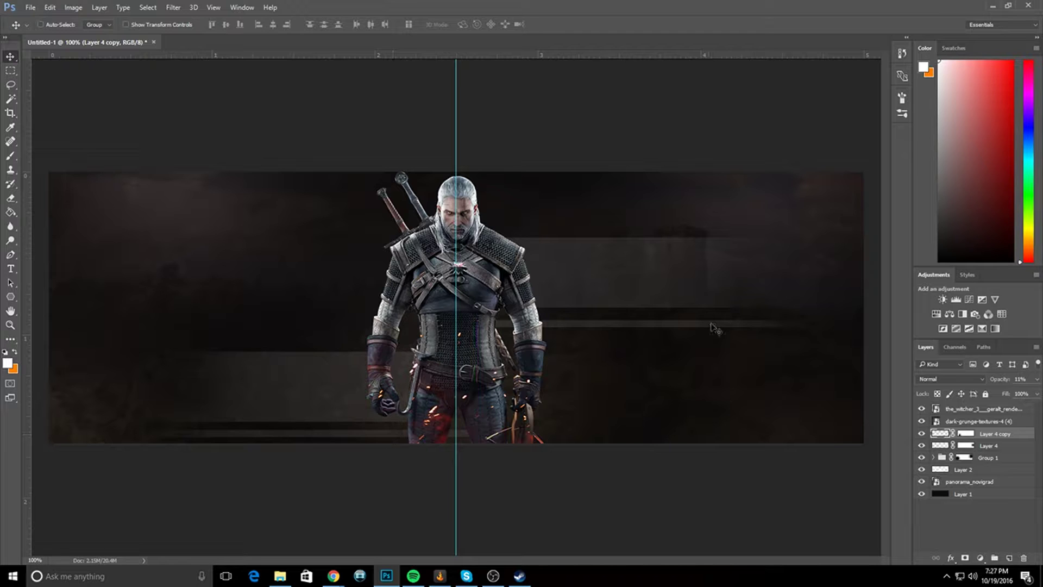
pyautogui.click(996, 447)
pyautogui.moveTo(686, 331); pyautogui.dragTo(688, 324)
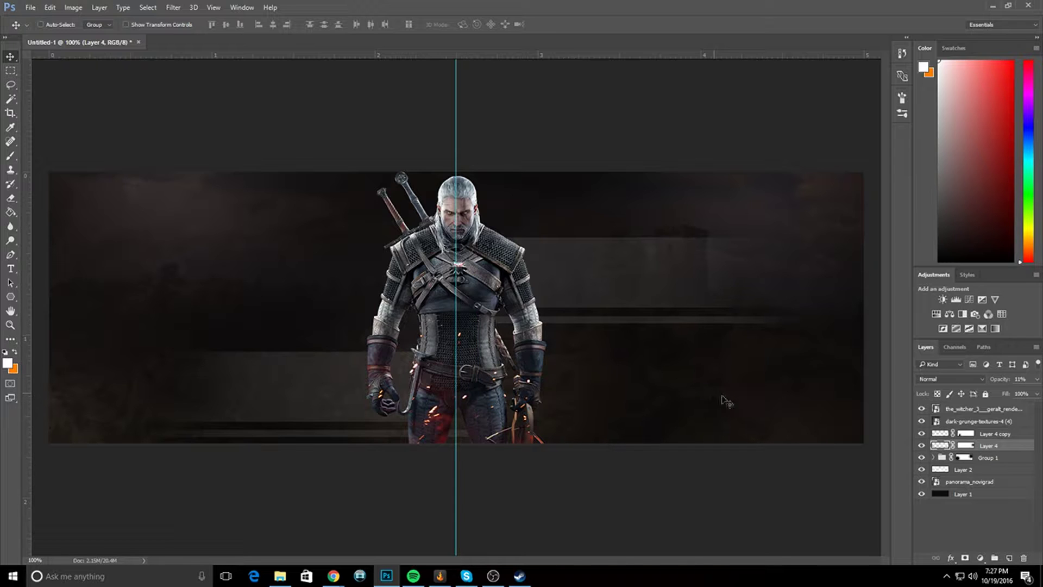
# - Duplicate both thin bar layers together and place the copies just above the two wide bars
pyautogui.keyDown('ctrl'); pyautogui.click(993, 442); pyautogui.keyUp('ctrl')
pyautogui.keyDown('ctrl'); pyautogui.click(993, 433); pyautogui.keyUp('ctrl')
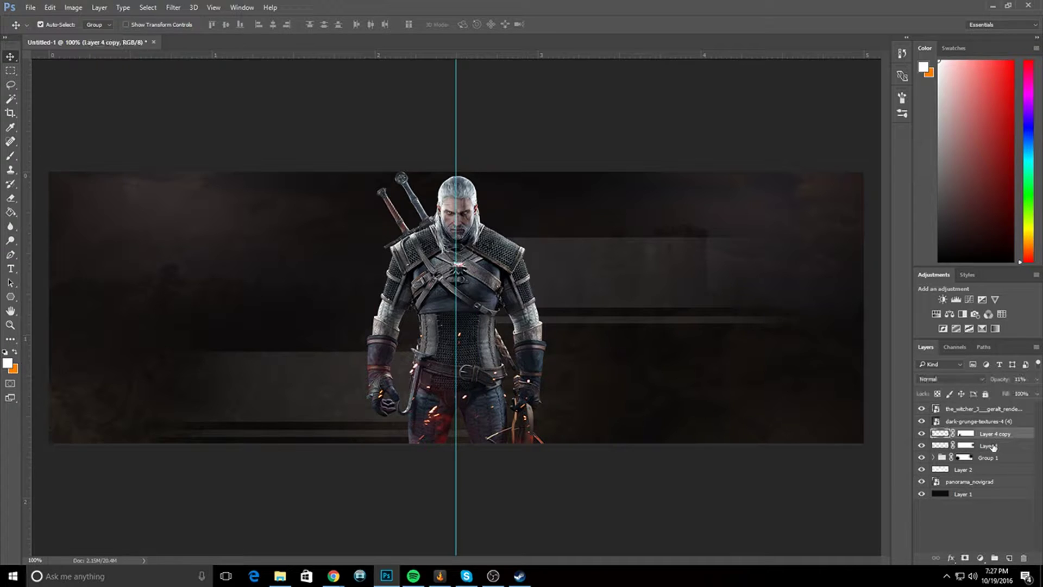
pyautogui.keyDown('ctrl'); pyautogui.click(993, 445); pyautogui.keyUp('ctrl')
pyautogui.moveTo(678, 326); pyautogui.dragTo(685, 220)
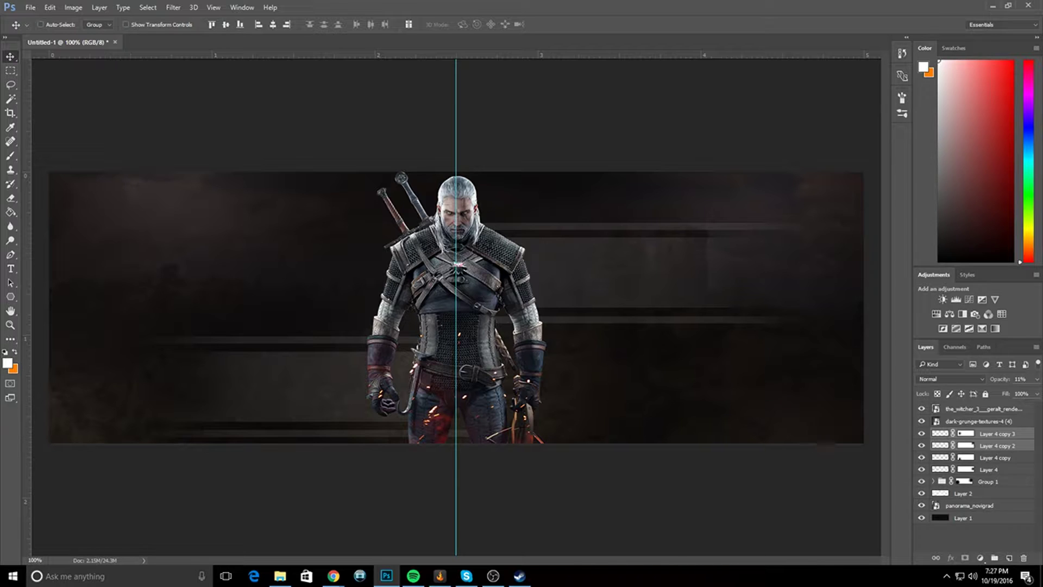
# - Add a new layer above the thin bar layers
pyautogui.click(1009, 558)
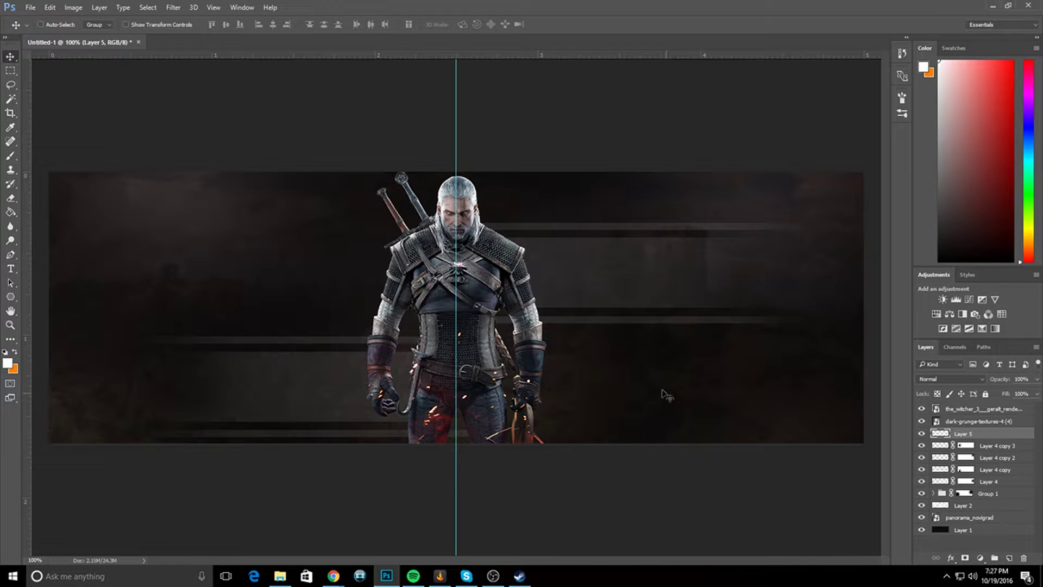
pyautogui.hotkey('alt', 't')
pyautogui.click(550, 3)
pyautogui.hotkey('alt', 't')
pyautogui.click(483, 2)
pyautogui.hotkey('alt', 't')
pyautogui.click(527, 8)
pyautogui.hotkey('alt', 't')
pyautogui.click(446, 3)
pyautogui.click(10, 268)
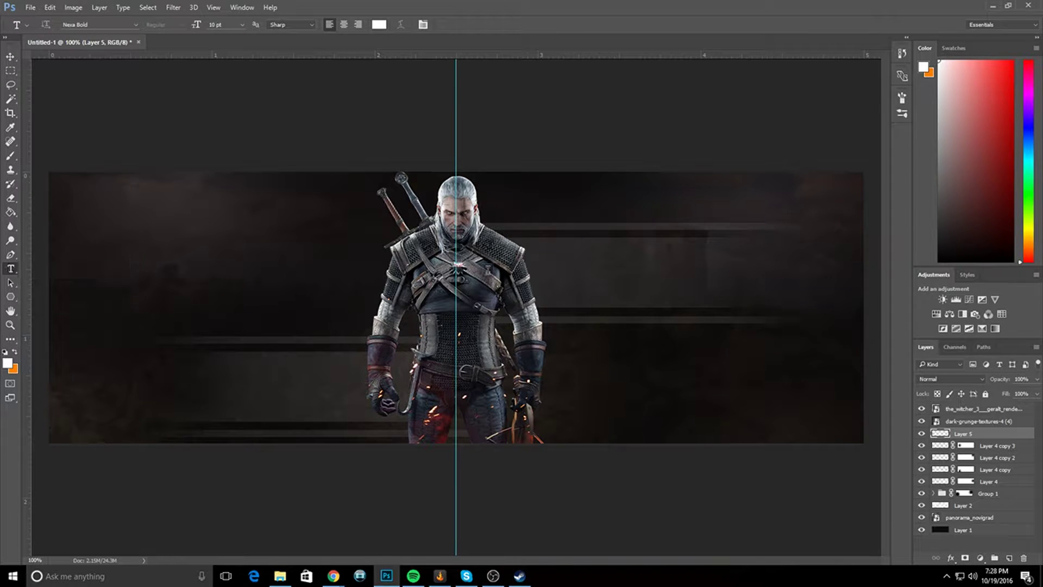
pyautogui.press('m')
pyautogui.moveTo(541, 246); pyautogui.dragTo(730, 306)
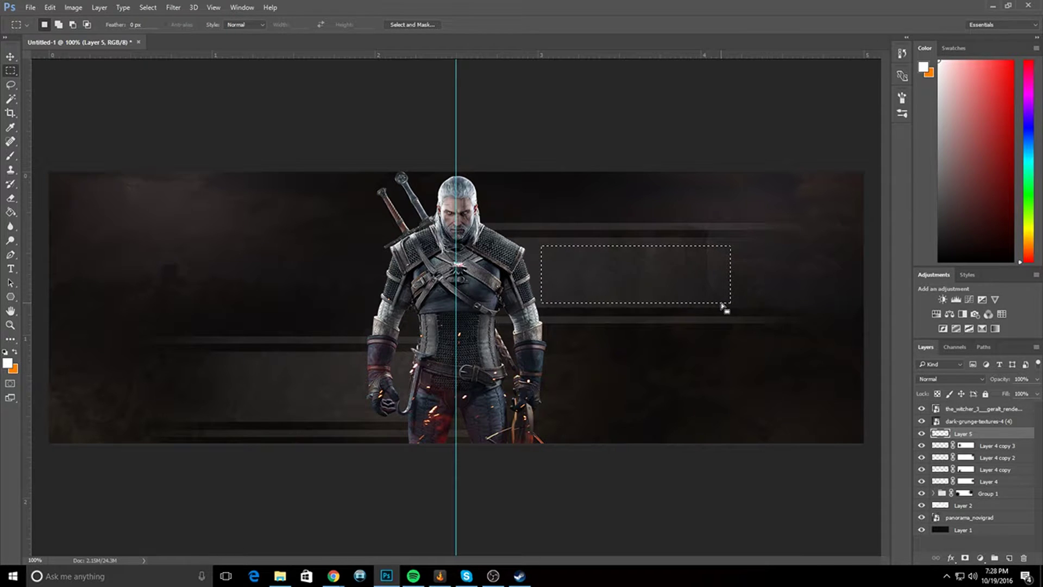
# - Clear the selection and create a text box over the right wide bar with the text "YOUR NAME"
pyautogui.press('t')
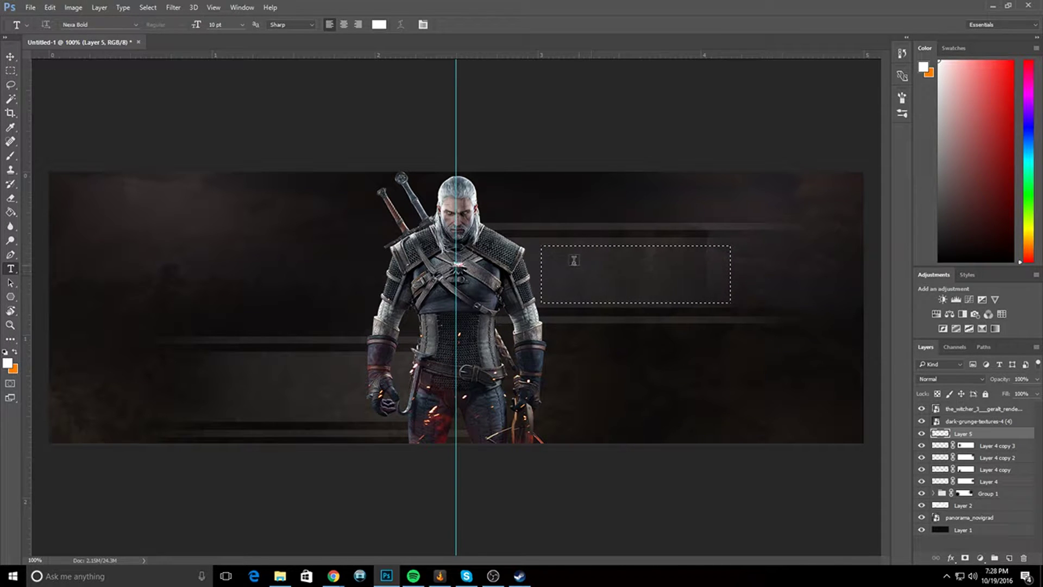
pyautogui.click(573, 260)
pyautogui.press('Escape')
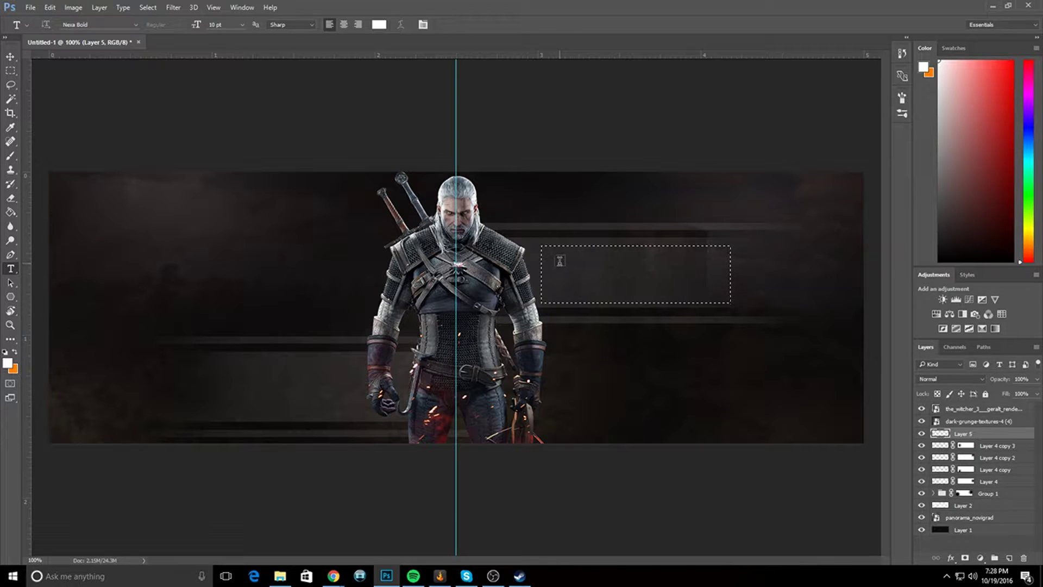
pyautogui.hotkey('ctrl', 'd')
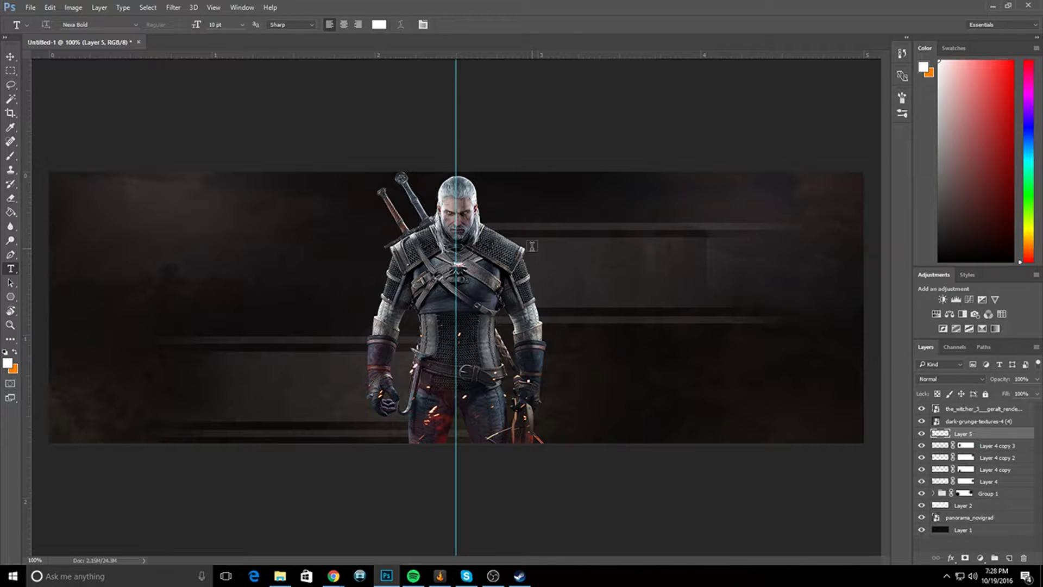
pyautogui.moveTo(532, 247); pyautogui.dragTo(792, 305)
pyautogui.write('YOUR NAME')
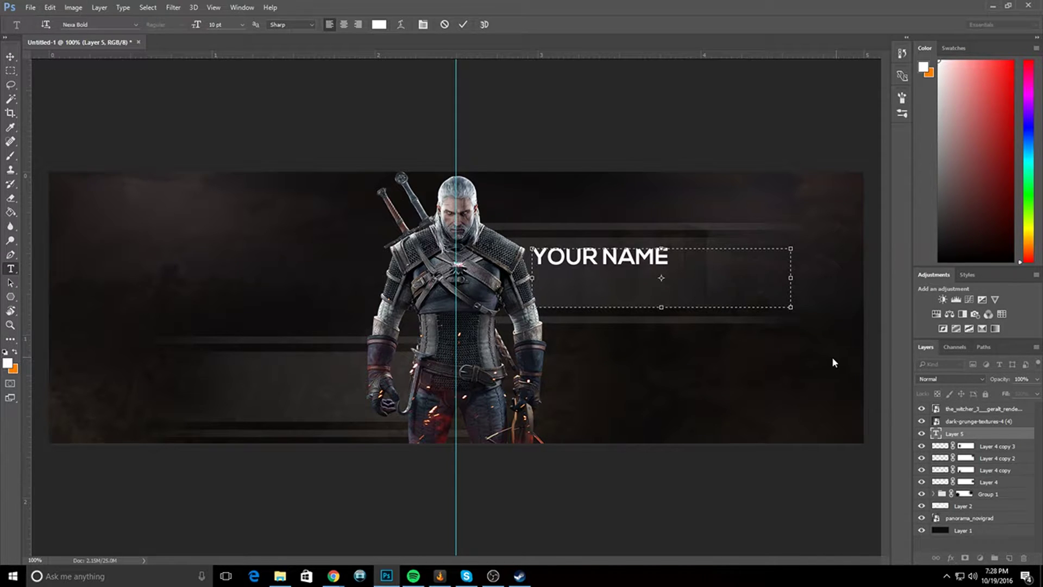
# - Set the YOUR NAME text size to 18 pt and move the text down to centre it in the right wide bar
pyautogui.hotkey('ctrl', 'a')
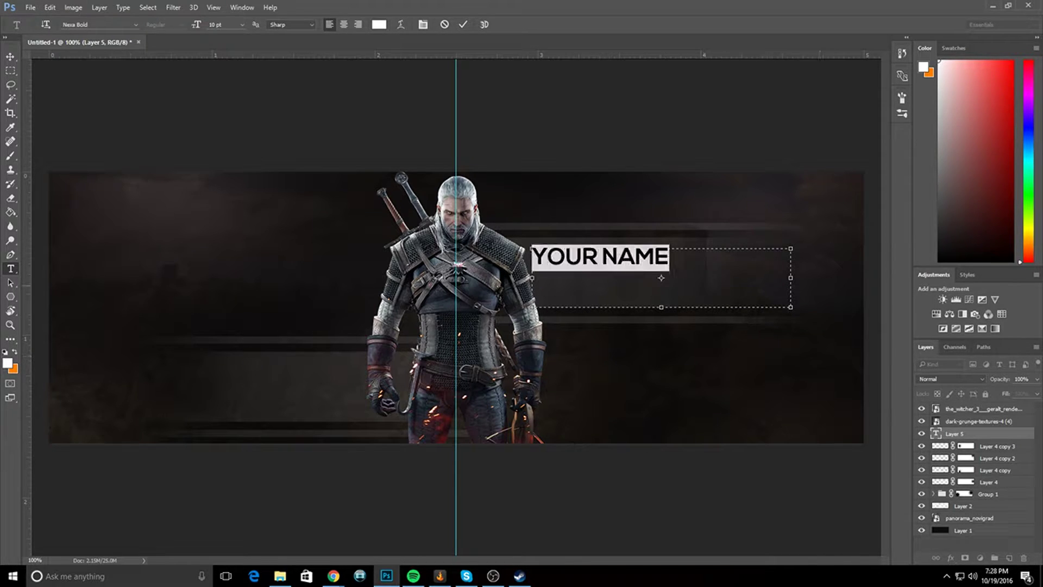
pyautogui.click(214, 23)
pyautogui.scroll(10, 218, 23)
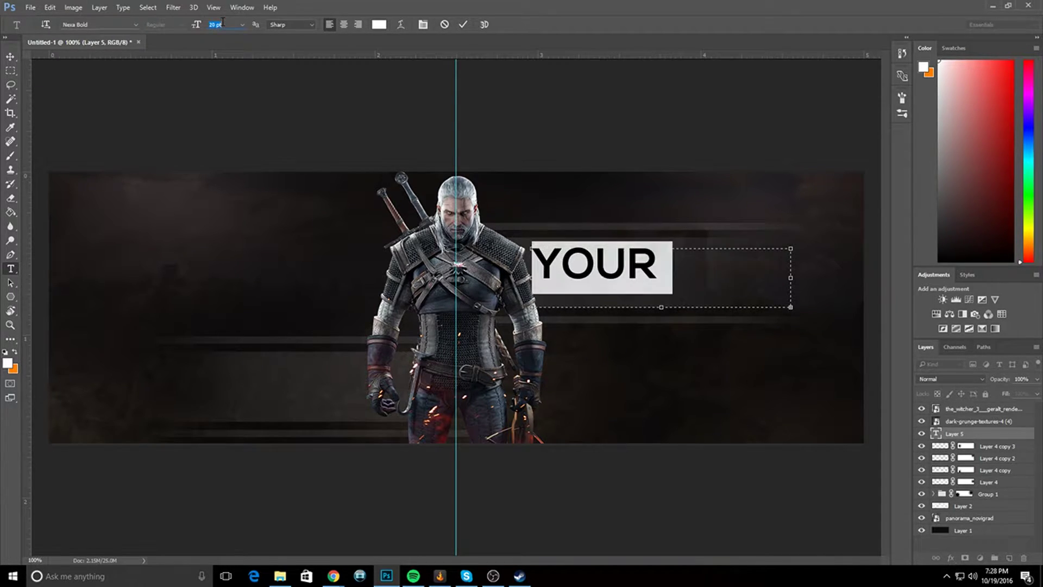
pyautogui.scroll(-2, 223, 22)
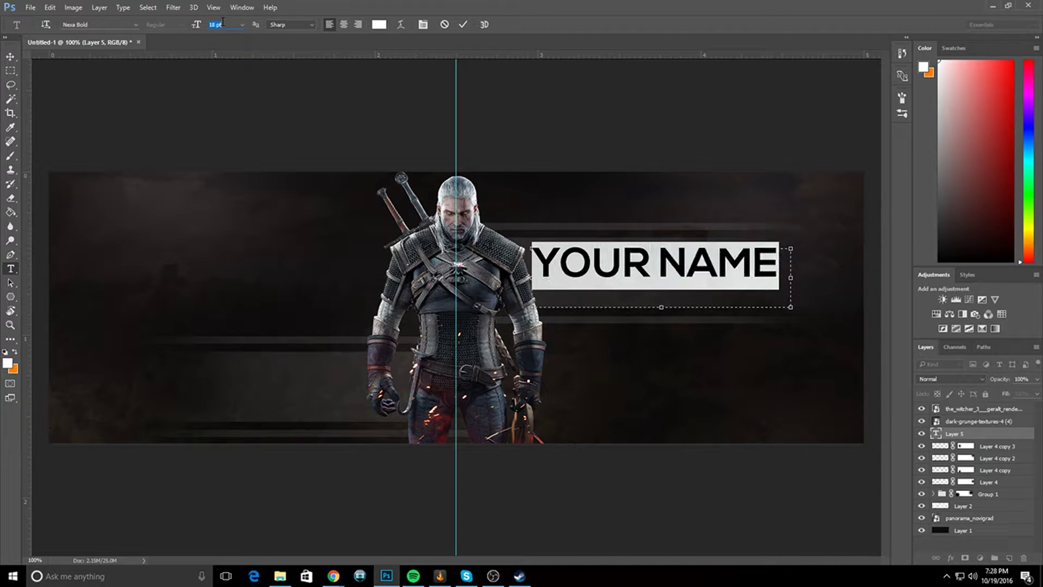
pyautogui.click(10, 57)
pyautogui.moveTo(594, 256); pyautogui.dragTo(594, 265)
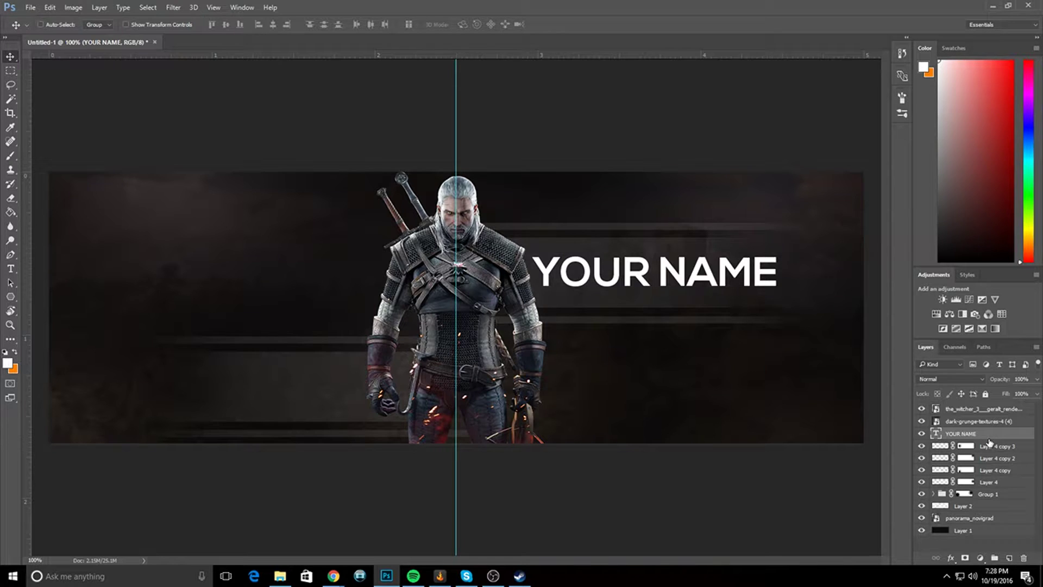
# - Load the YOUR NAME text outline as a selection and check which bars Layer 4, Layer 4 copy and Group 1 hold
pyautogui.press('ctrl')
pyautogui.keyDown('ctrl'); pyautogui.click(937, 434); pyautogui.keyUp('ctrl')
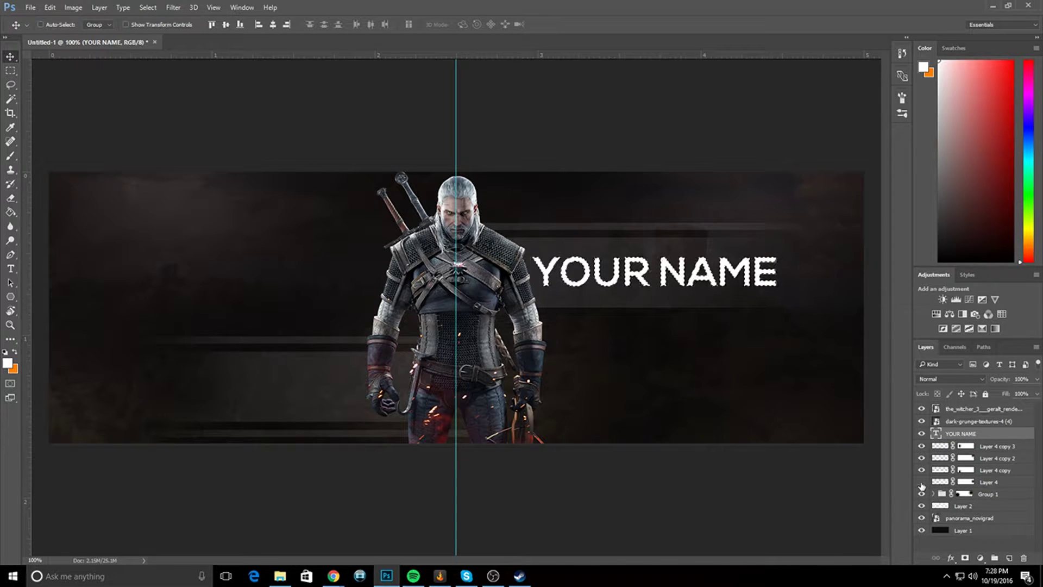
pyautogui.click(922, 469)
pyautogui.click(921, 470)
pyautogui.click(921, 481)
pyautogui.click(921, 482)
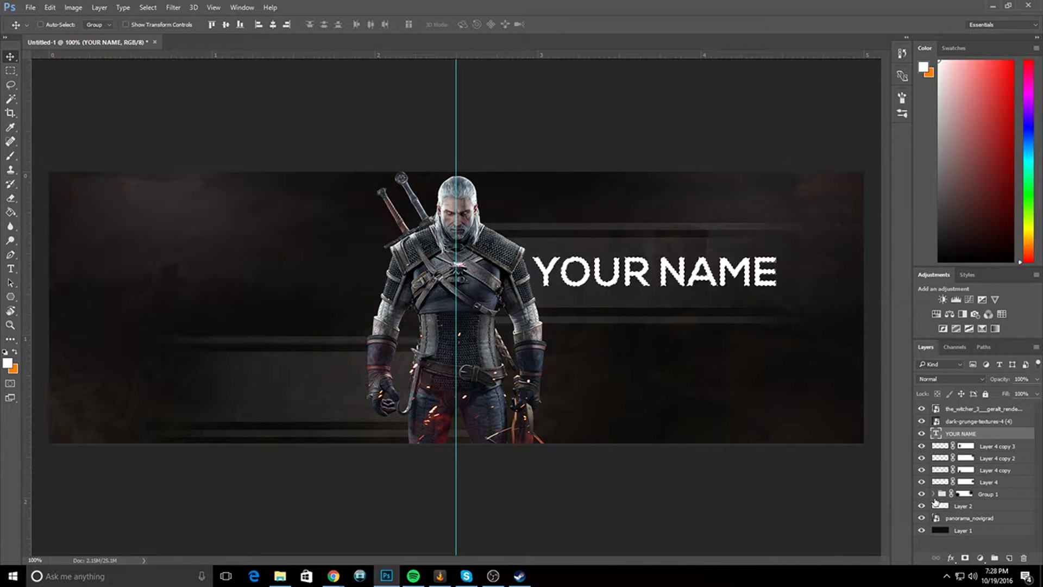
pyautogui.click(921, 494)
pyautogui.click(921, 493)
pyautogui.click(966, 494)
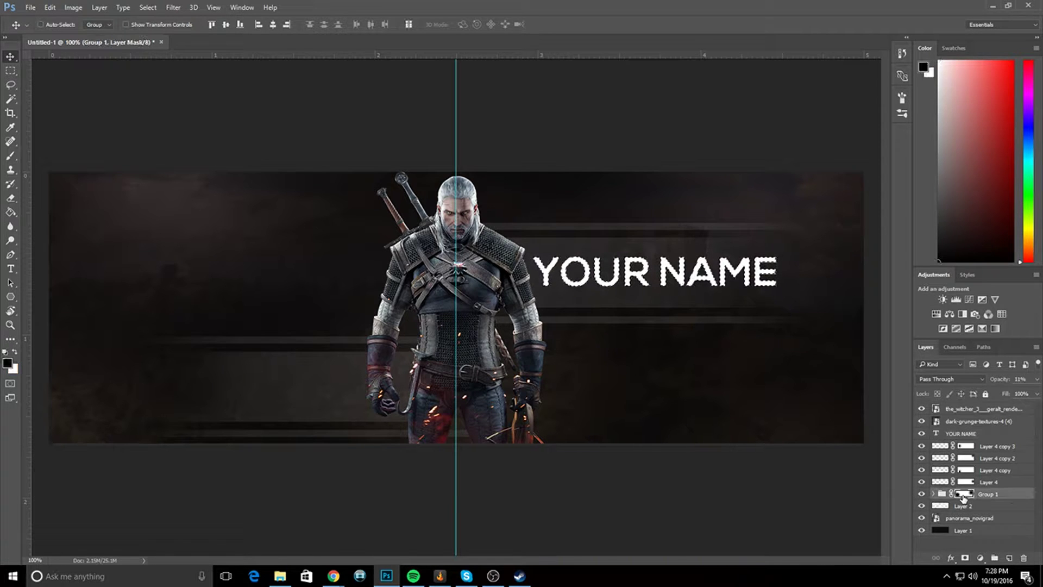
pyautogui.click(947, 493)
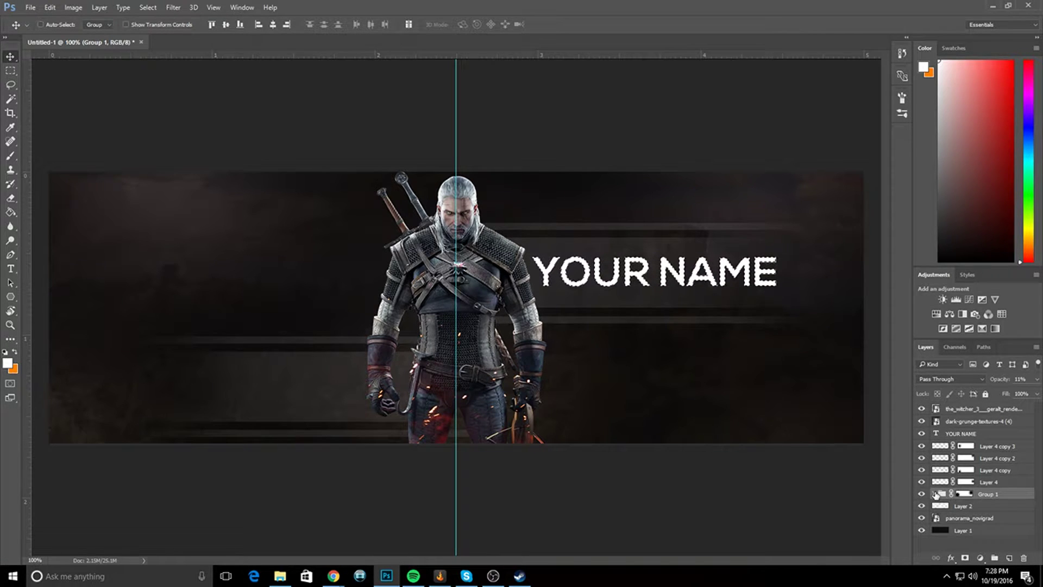
# - Cut the selected text shape out of the right wide bar on Layer 3 in Group 1 and delete the YOUR NAME text layer
pyautogui.click(933, 494)
pyautogui.click(948, 505)
pyautogui.click(921, 518)
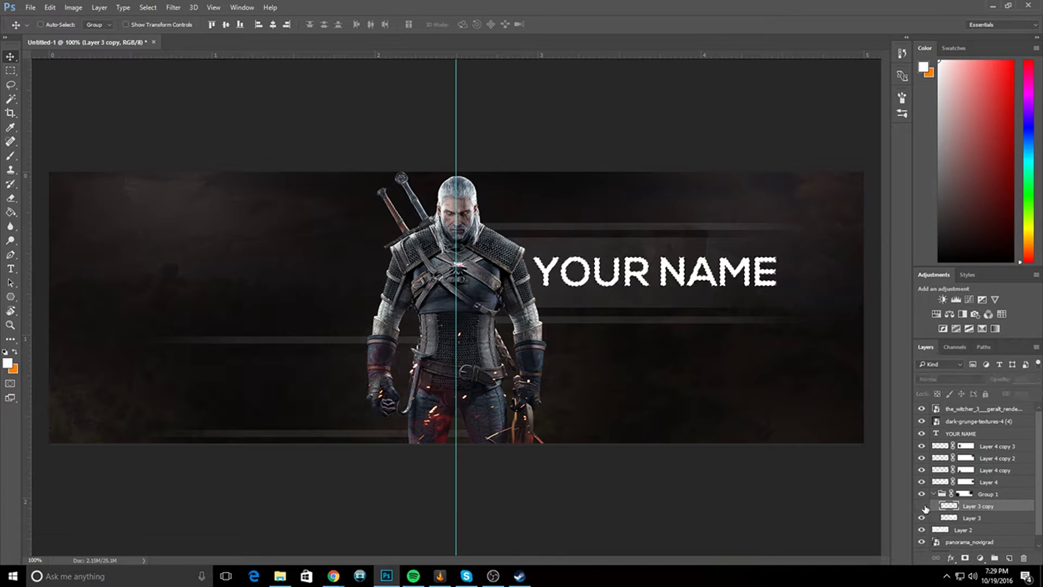
pyautogui.click(921, 517)
pyautogui.click(975, 518)
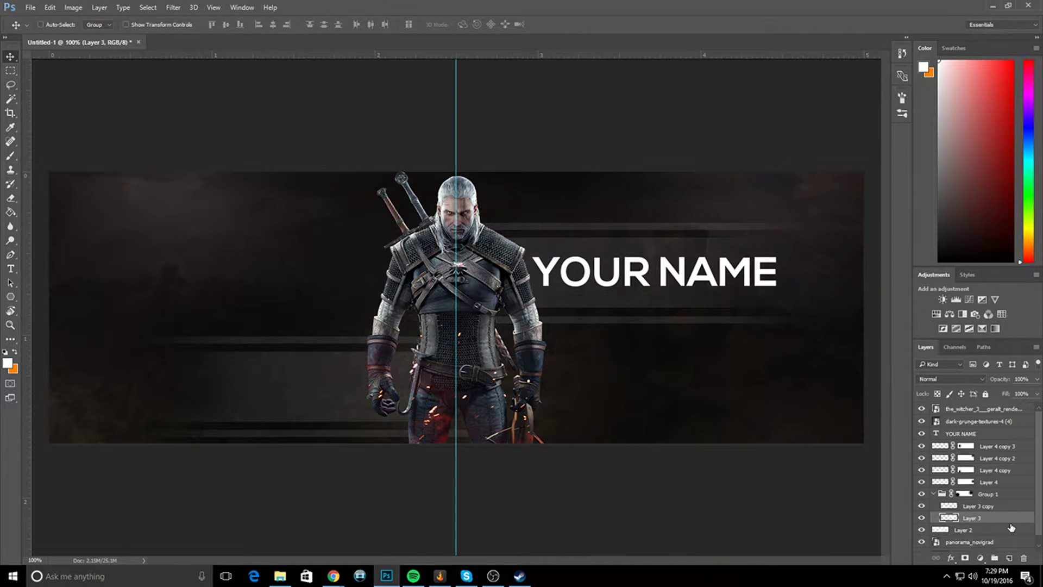
pyautogui.click(973, 434)
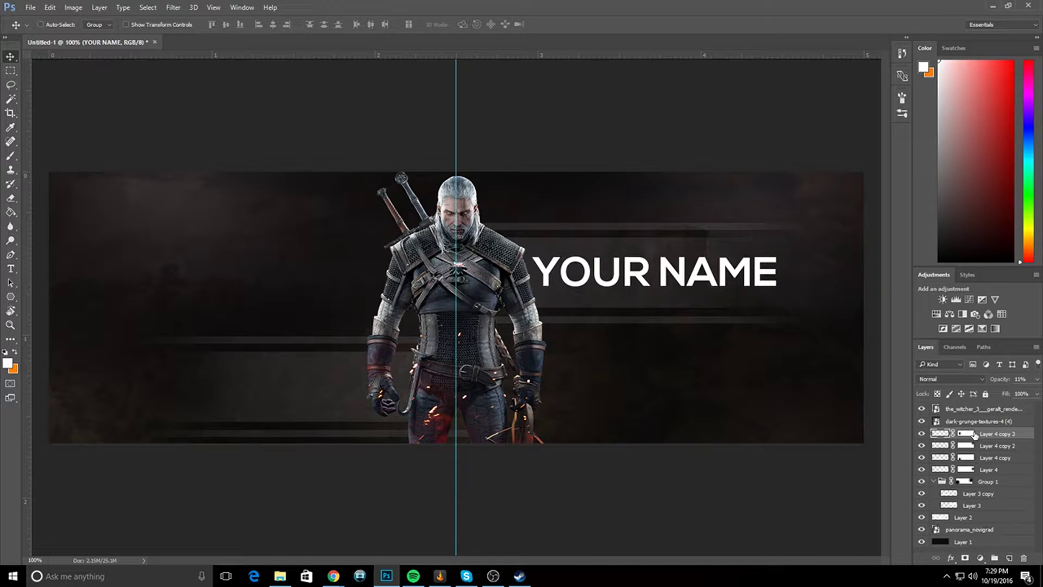
pyautogui.press('Delete')
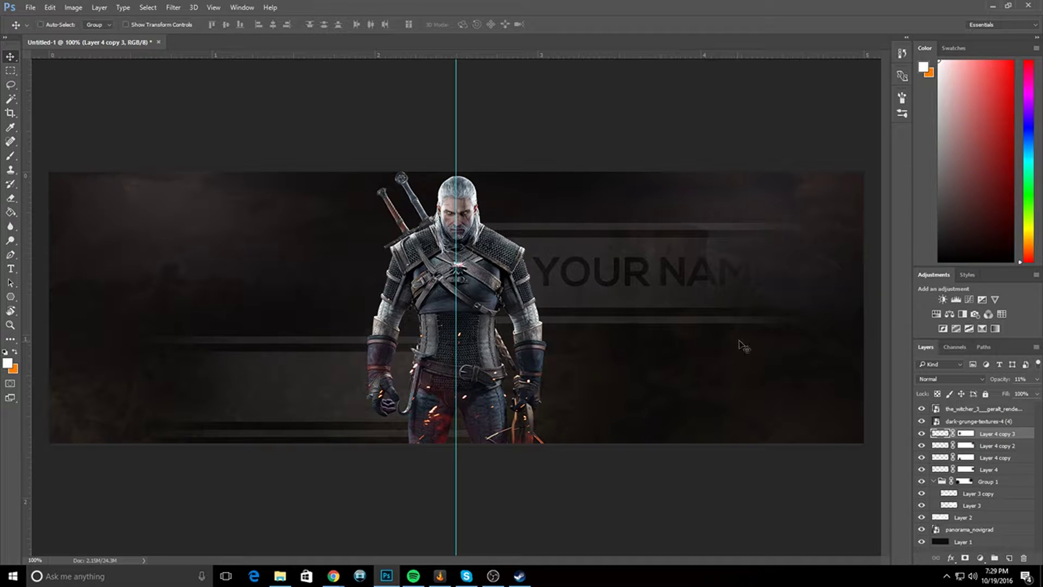
# - Add a new empty layer and place it at the very top of the layer stack, above the Geralt render
pyautogui.press('e')
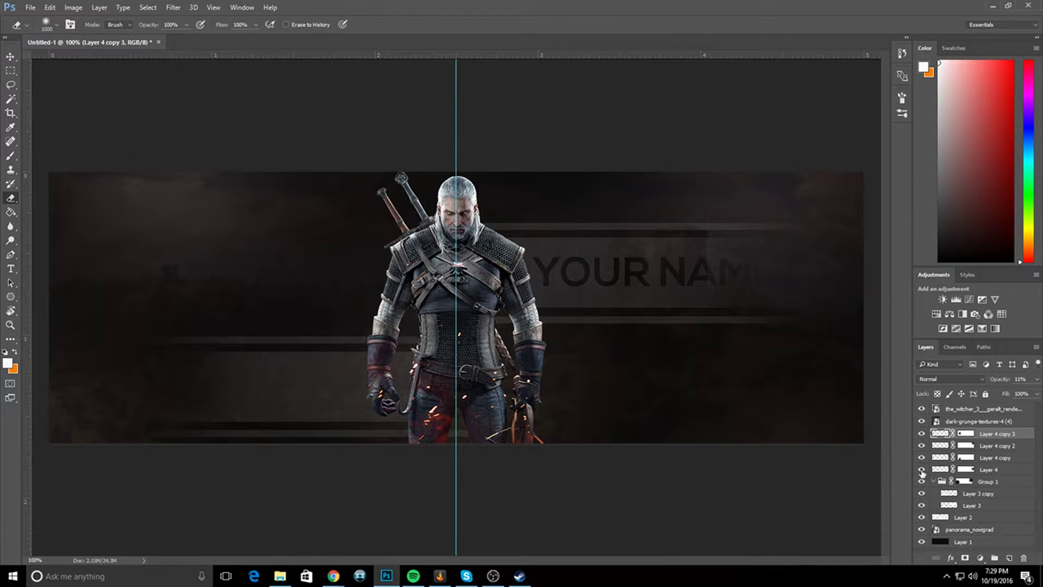
pyautogui.click(1009, 557)
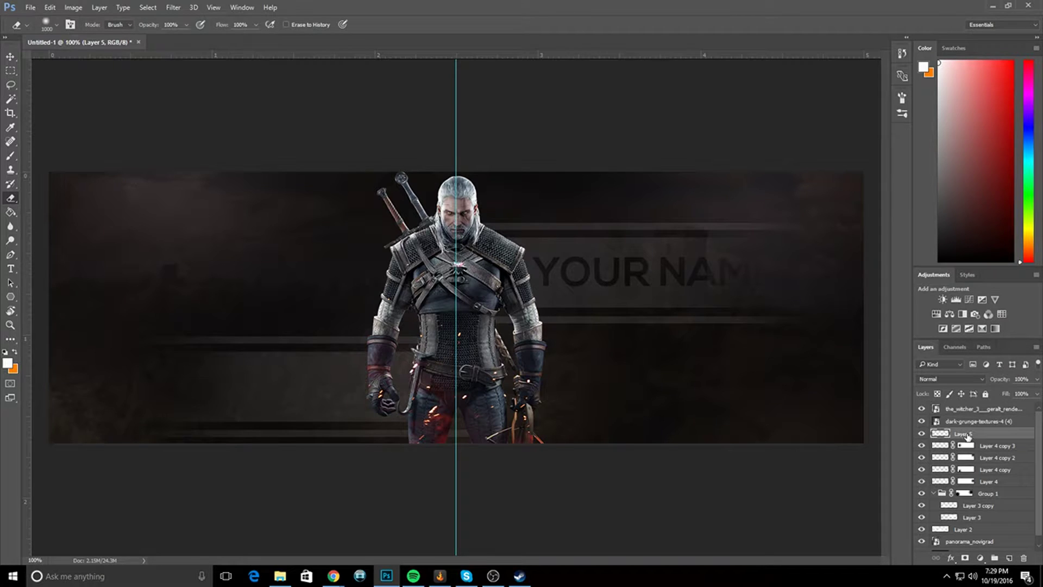
pyautogui.moveTo(967, 435); pyautogui.dragTo(966, 406)
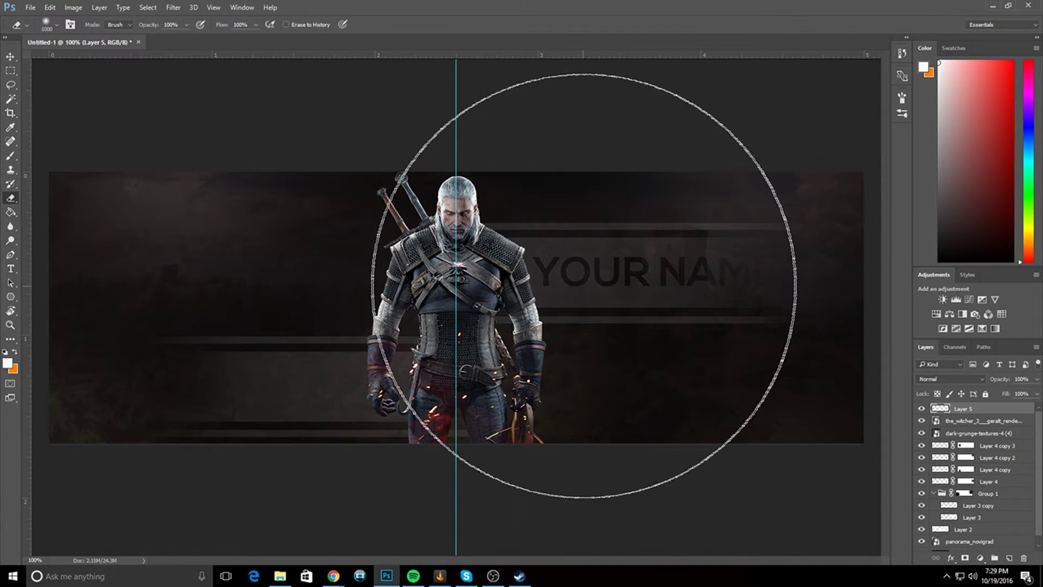
pyautogui.scroll(-1, 1004, 431)
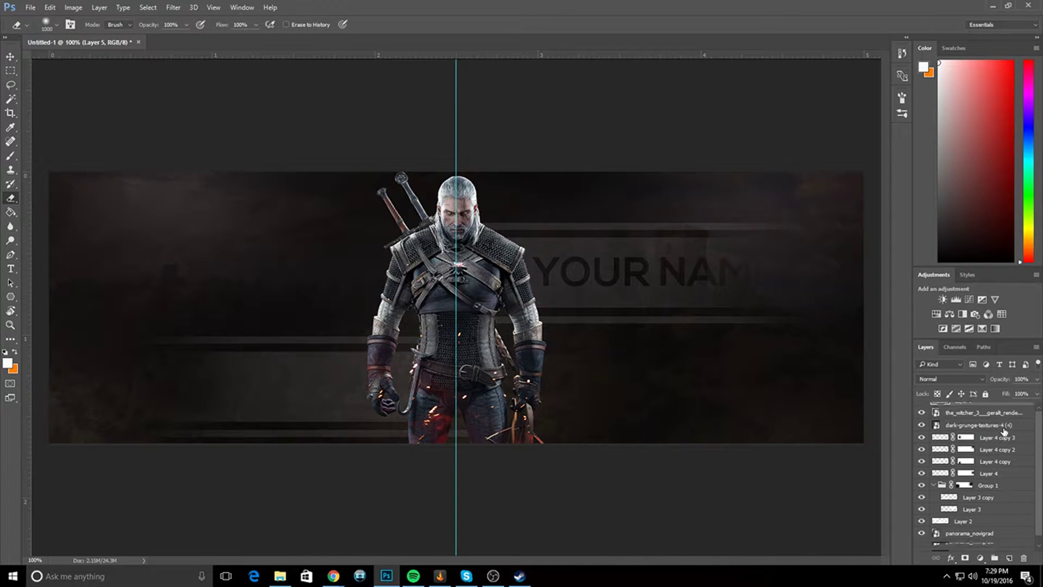
pyautogui.scroll(1, 1004, 431)
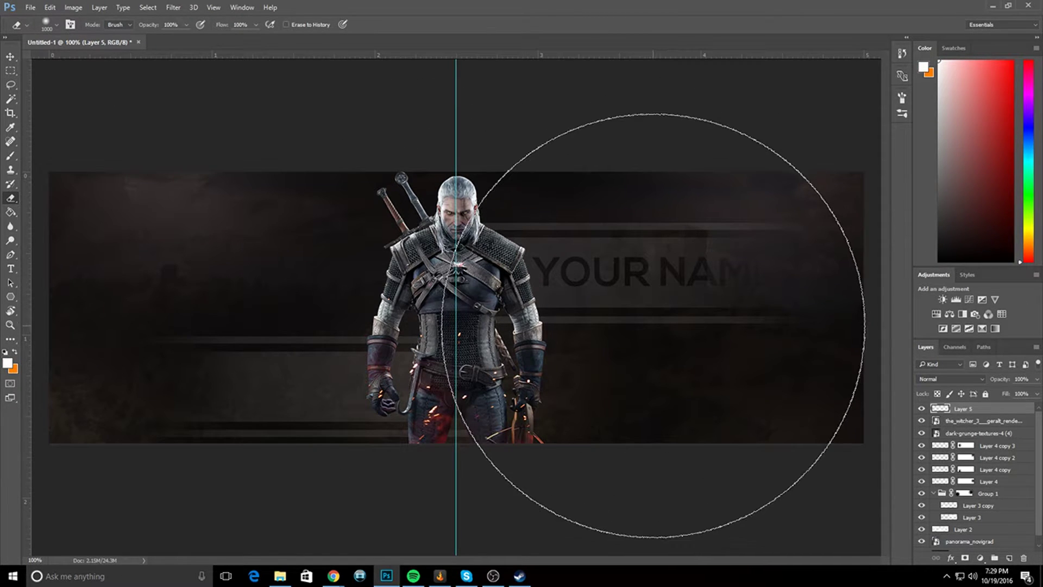
# - Set the Eraser to a hard round tip at 300 px
pyautogui.press('[')
pyautogui.press('[')
pyautogui.press('[')
pyautogui.press('[')
pyautogui.press('[')
pyautogui.press('[')
pyautogui.press('[')
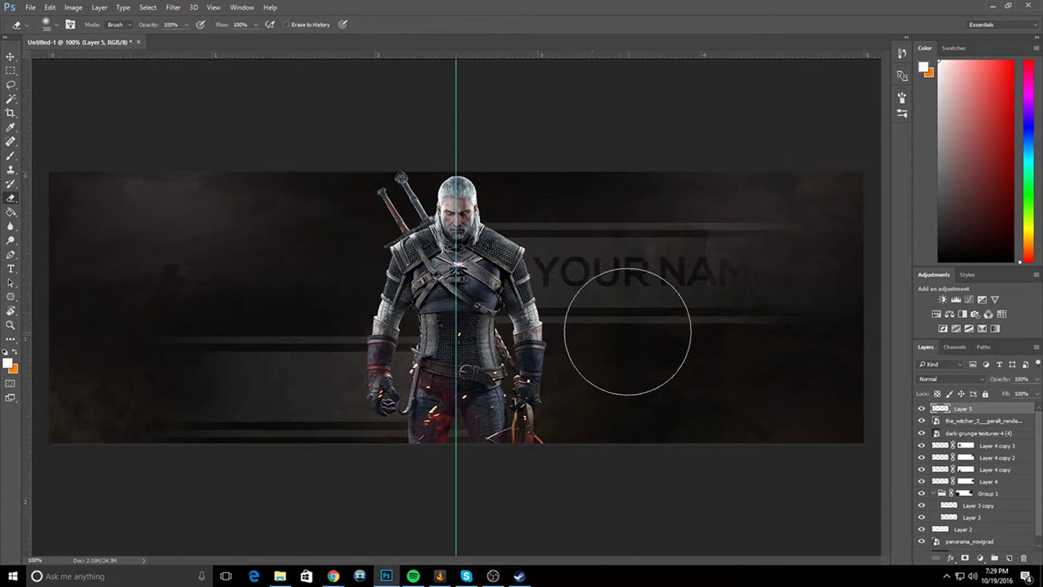
pyautogui.click(948, 378)
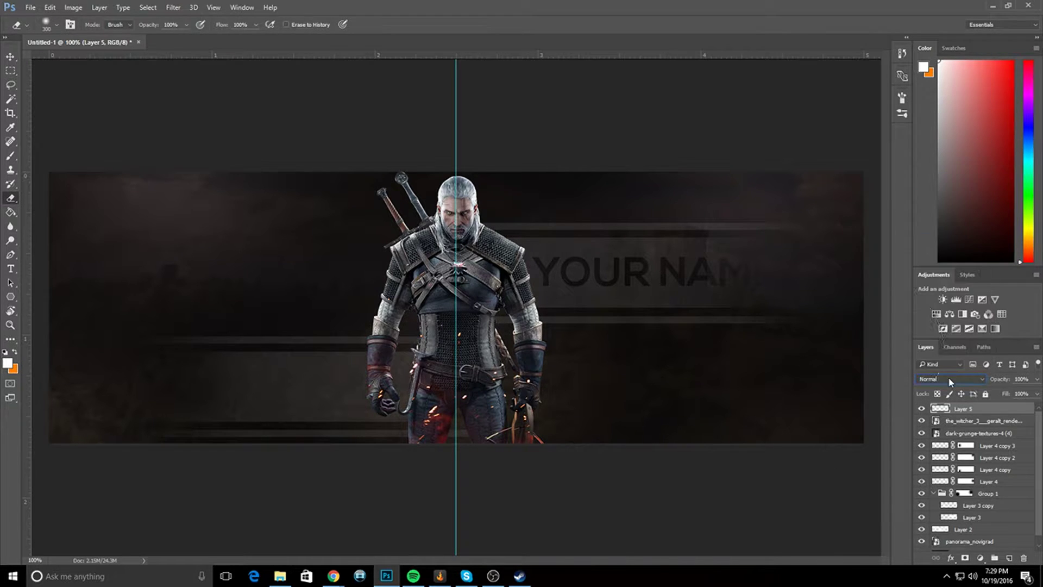
pyautogui.click(126, 24)
pyautogui.rightClick(215, 203)
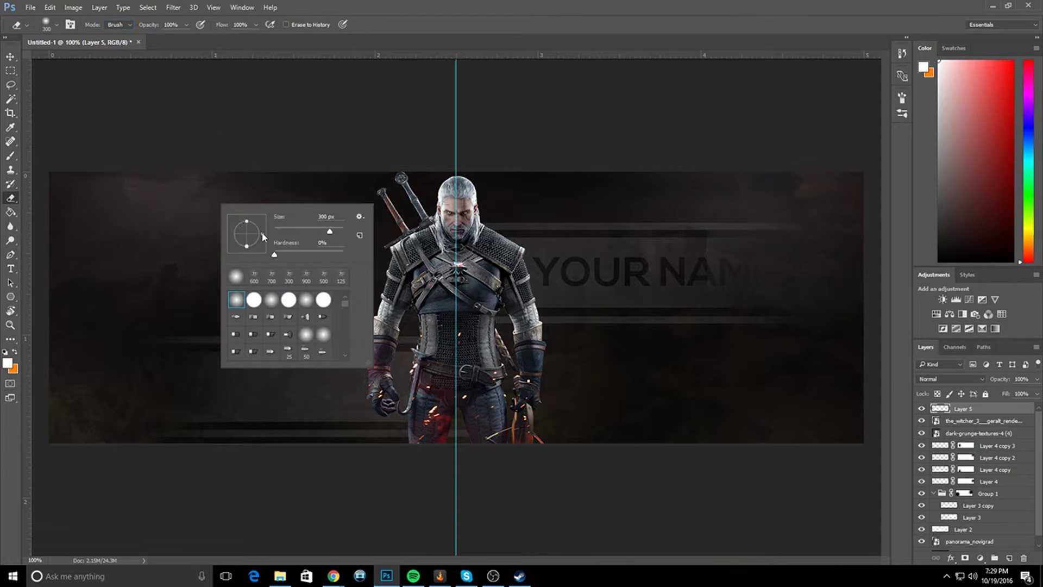
pyautogui.click(253, 304)
pyautogui.click(210, 261)
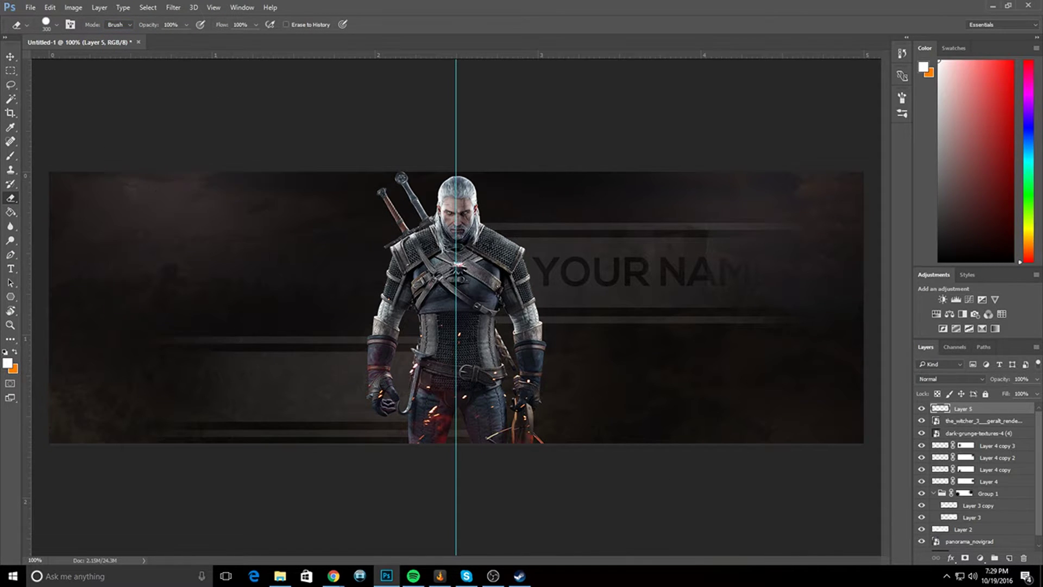
pyautogui.scroll(-1, 956, 465)
# - Save the document as a Photoshop file named "Witcher 3 Header" in the GFX Drive Templates folder
pyautogui.click(30, 7)
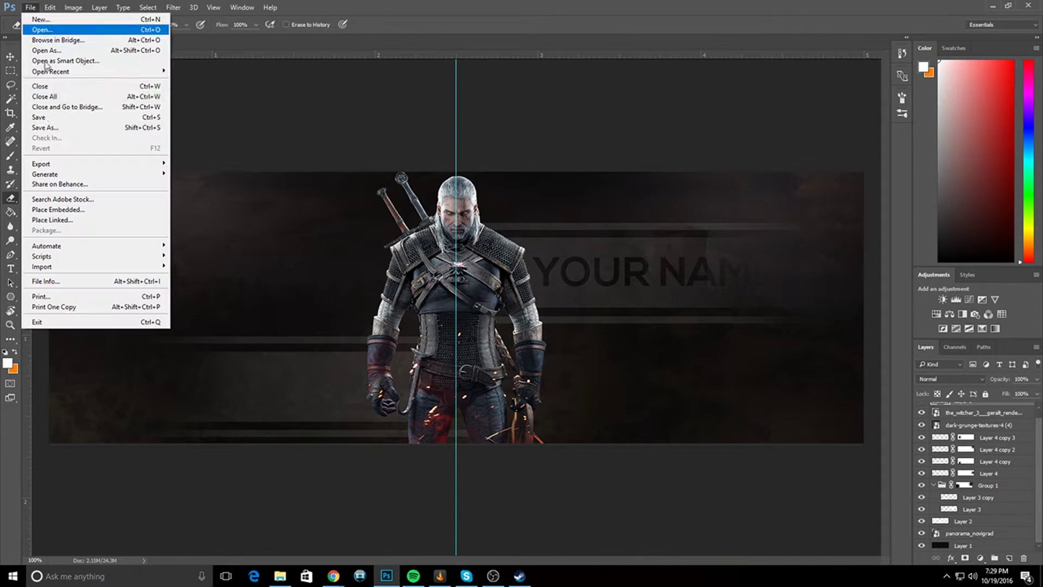
pyautogui.click(52, 127)
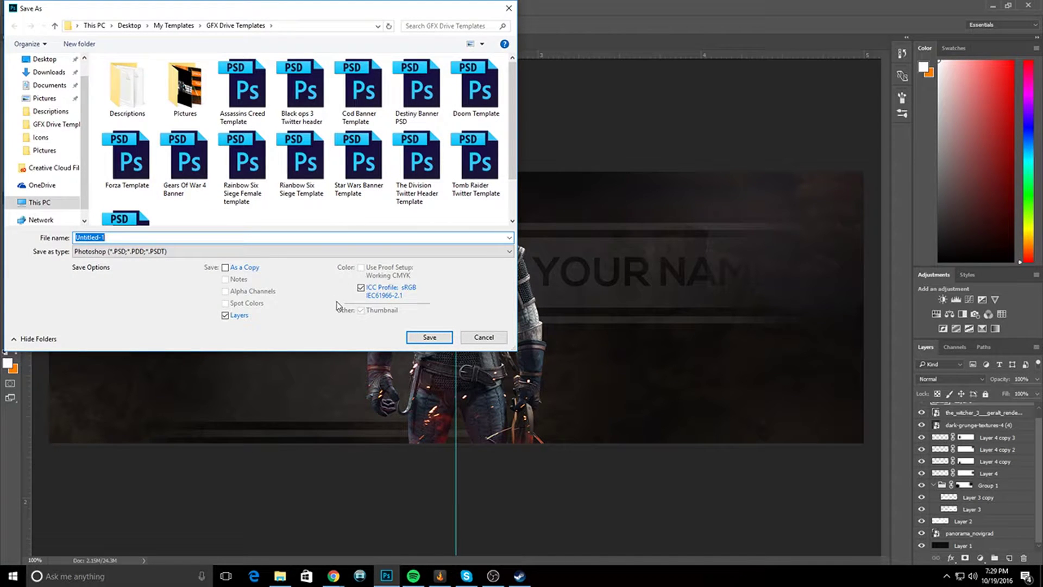
pyautogui.write('Witcher 3 Header')
pyautogui.press('Return')
pyautogui.click(655, 178)
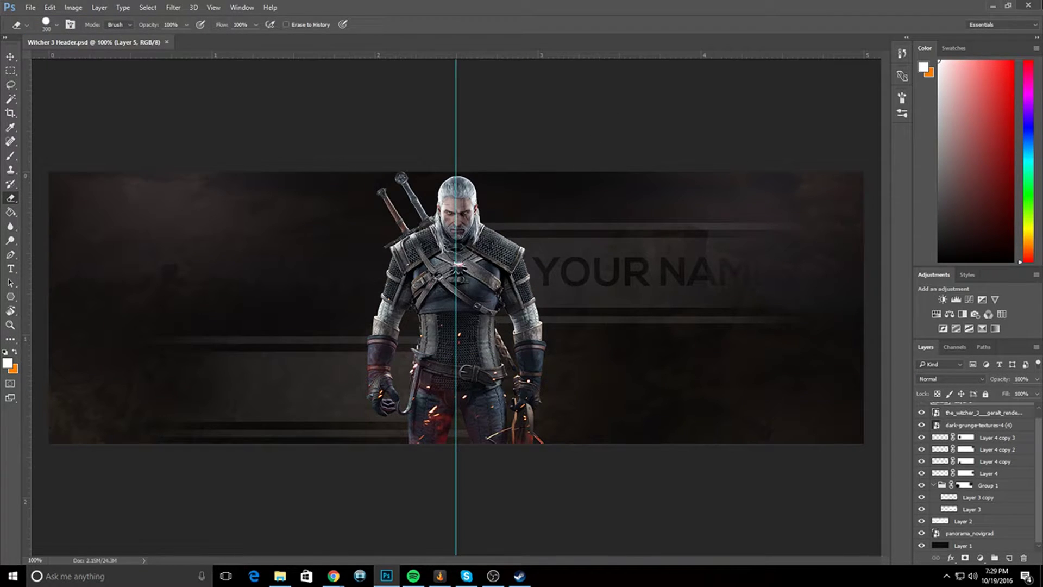
# - Restart Photoshop, minimising the browser, and reopen Witcher 3 Header.psd from the recent files
pyautogui.click(1028, 5)
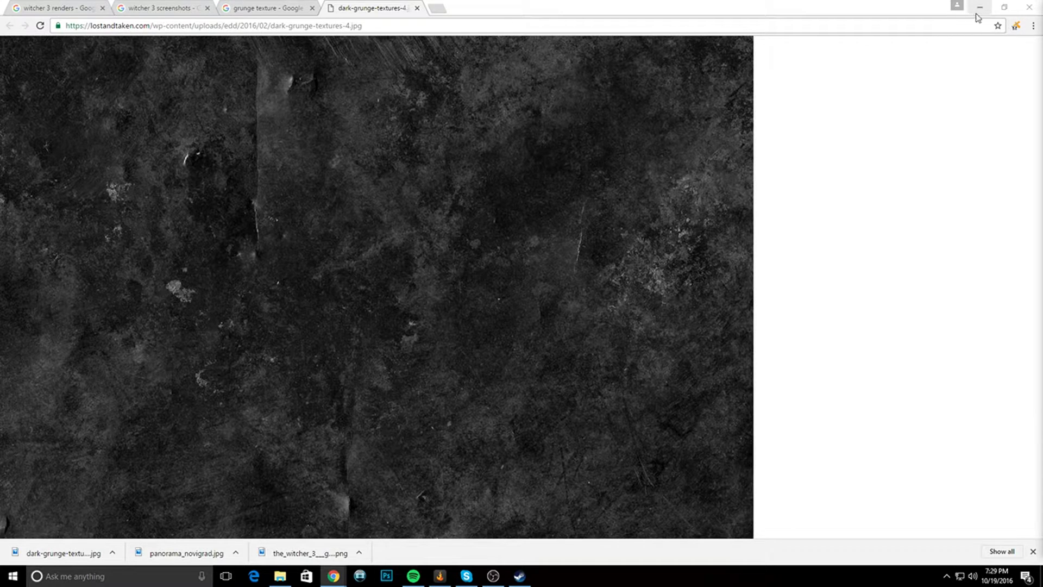
pyautogui.click(978, 10)
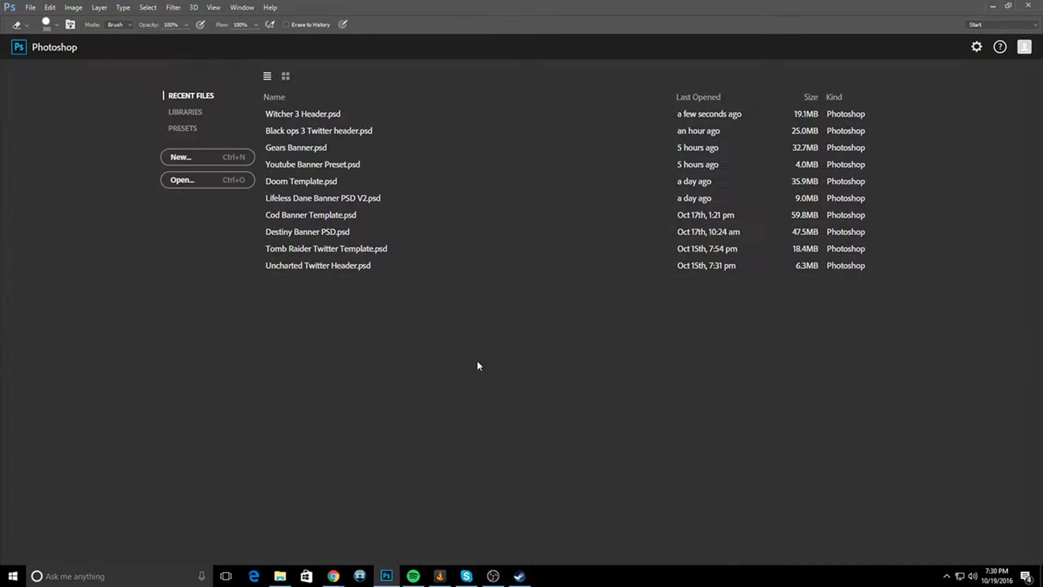
pyautogui.click(324, 116)
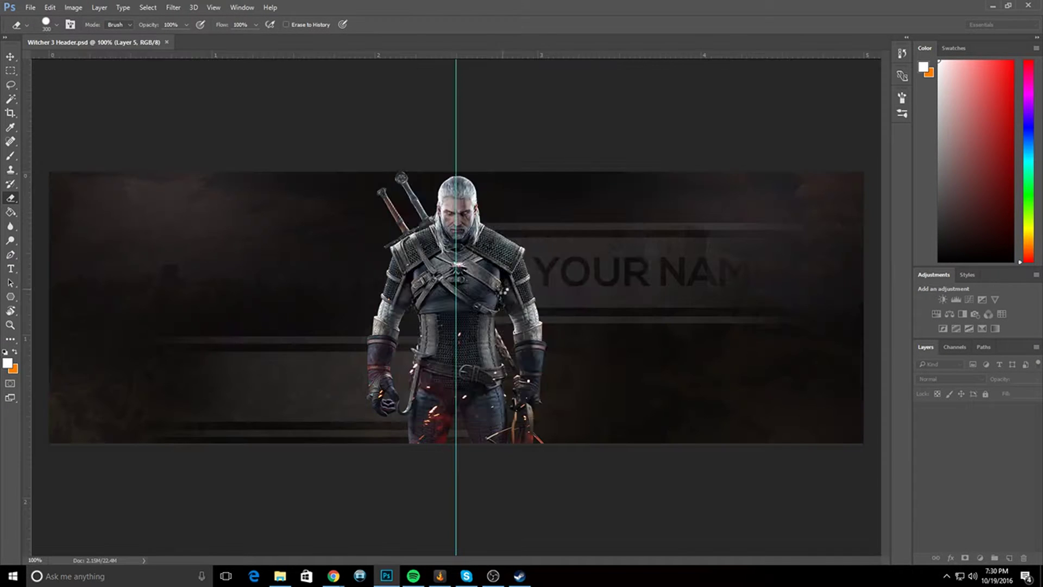
pyautogui.click(492, 392)
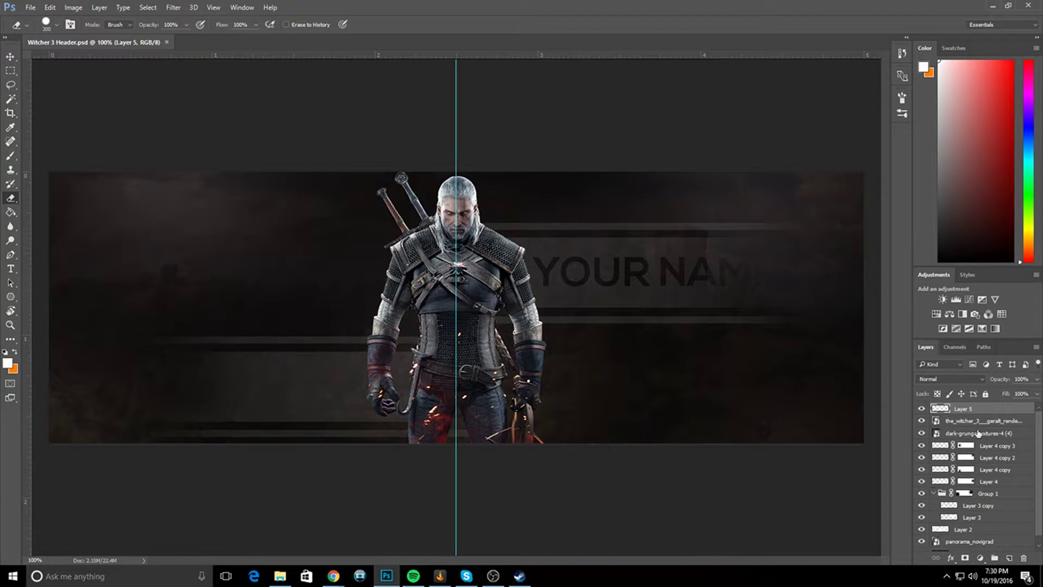
# - Try painting a soft white glow over the right wide bar on Layer 5 with a 400 px brush
pyautogui.moveTo(620, 268)
pyautogui.mouseDown()
pyautogui.moveTo(692, 282)
pyautogui.moveTo(826, 204)
pyautogui.moveTo(676, 257)
pyautogui.moveTo(537, 282)
pyautogui.moveTo(811, 281)
pyautogui.moveTo(568, 277)
pyautogui.moveTo(800, 282)
pyautogui.moveTo(649, 286)
pyautogui.moveTo(792, 274)
pyautogui.mouseUp()
pyautogui.click(11, 156)
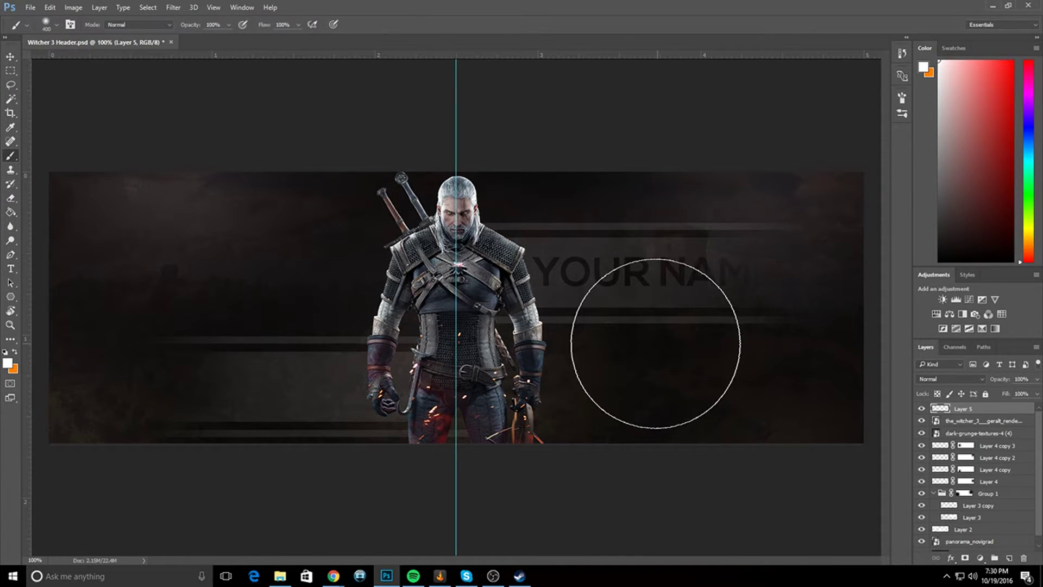
pyautogui.moveTo(597, 296); pyautogui.dragTo(706, 296)
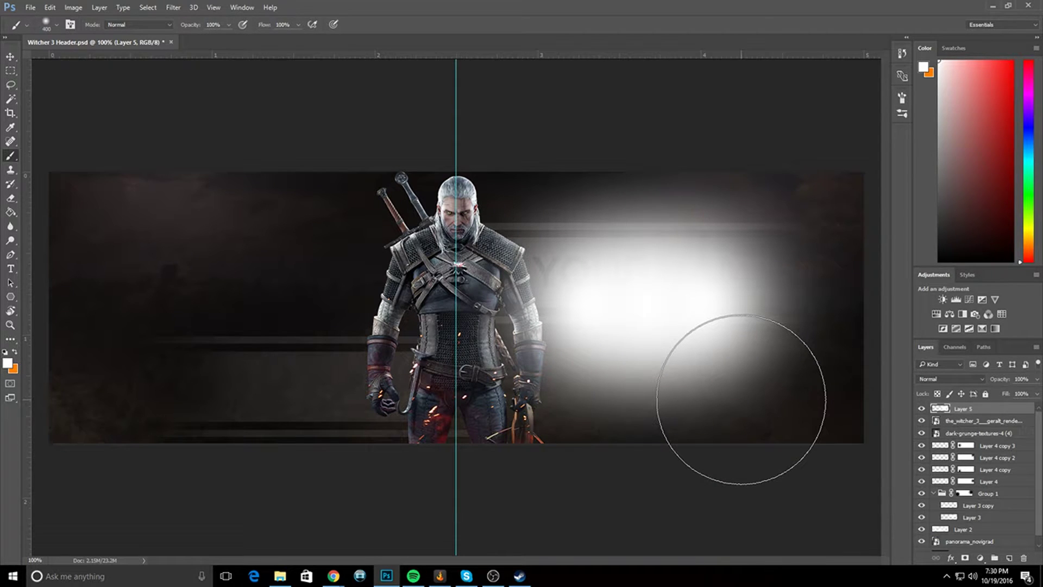
pyautogui.hotkey('ctrl', 'z')
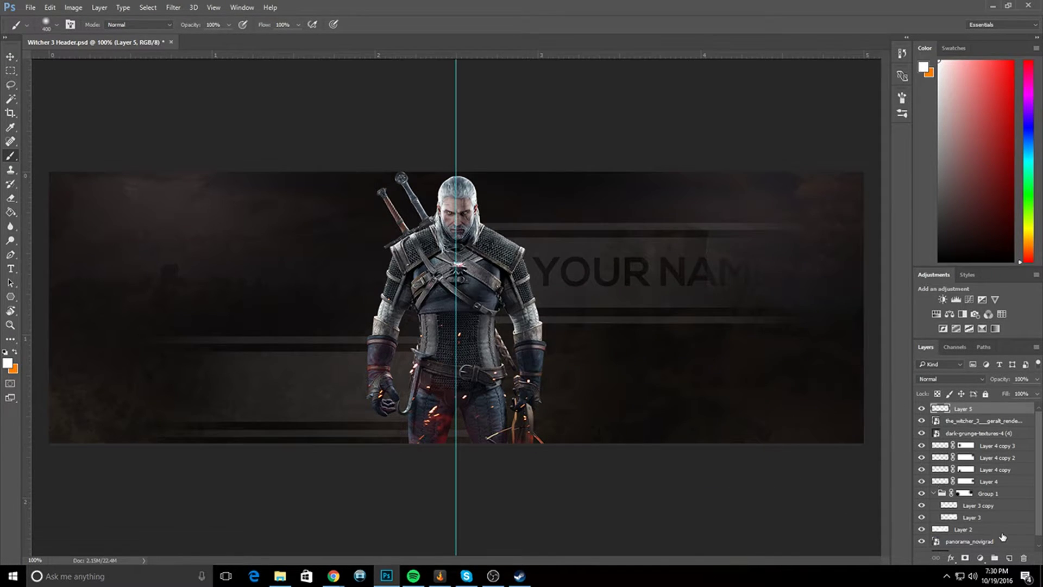
# - Try a wide soft white stroke across the right wide bar on Layer 5 at 5% layer opacity, and undo it
pyautogui.moveTo(538, 263); pyautogui.dragTo(768, 261)
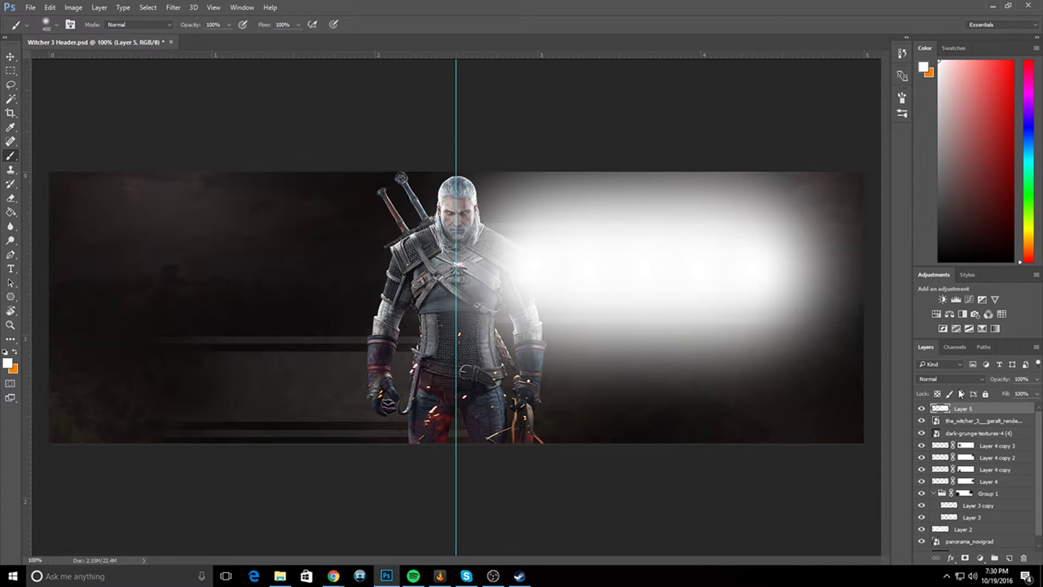
pyautogui.click(1036, 393)
pyautogui.moveTo(1007, 395); pyautogui.dragTo(984, 398)
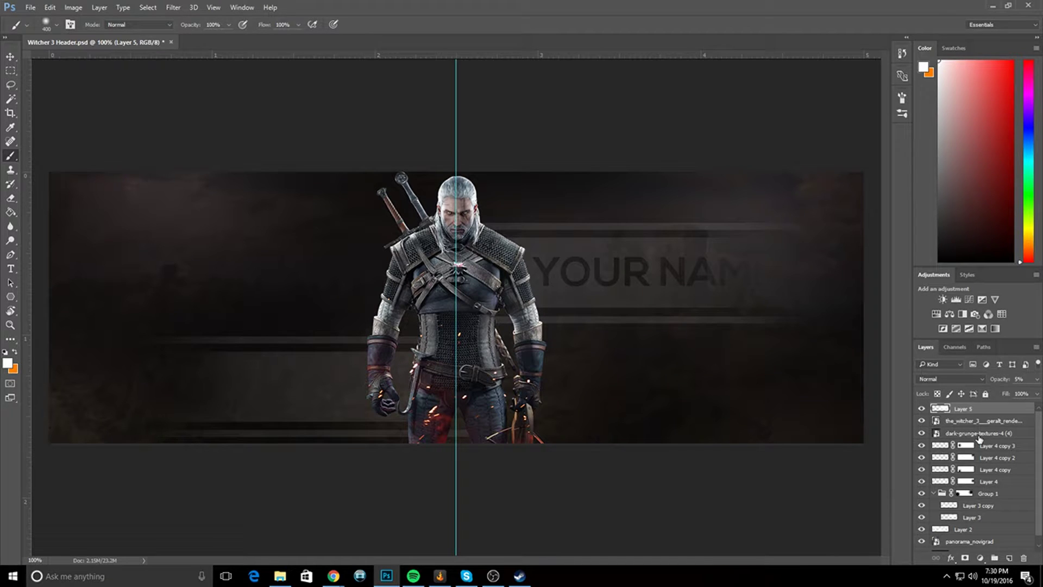
pyautogui.hotkey('ctrl', 'alt', 'z')
pyautogui.hotkey('ctrl', 'alt', 'z')
pyautogui.hotkey('ctrl', 'alt', 'z')
pyautogui.hotkey('ctrl', 'alt', 'z')
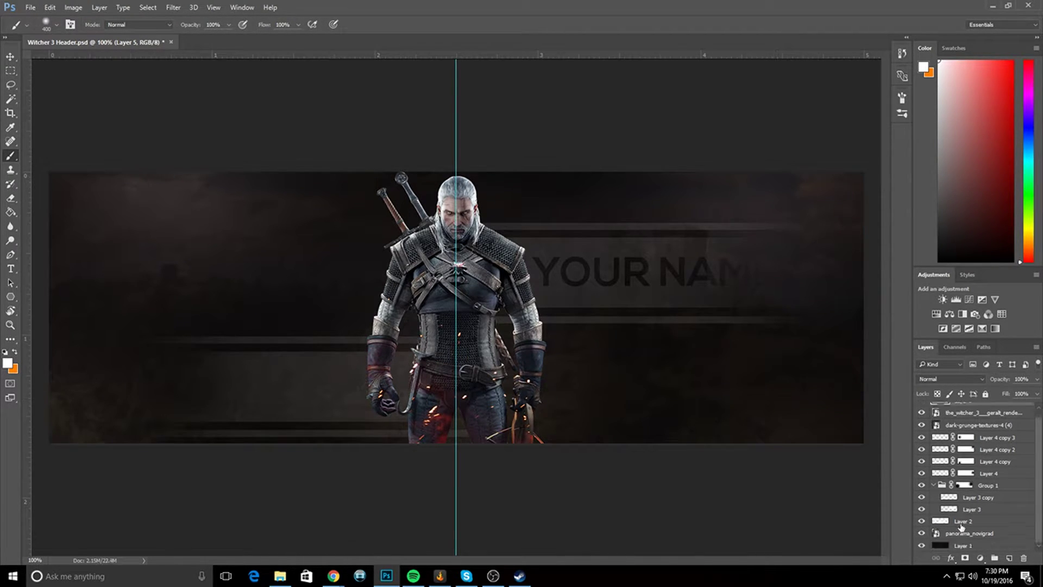
# - Identify the right wide bar with the cut-out text in Group 1 and delete its layer, Layer 3
pyautogui.scroll(-1, 981, 493)
pyautogui.click(921, 471)
pyautogui.click(921, 472)
pyautogui.click(921, 509)
pyautogui.click(921, 509)
pyautogui.click(971, 509)
pyautogui.press('Delete')
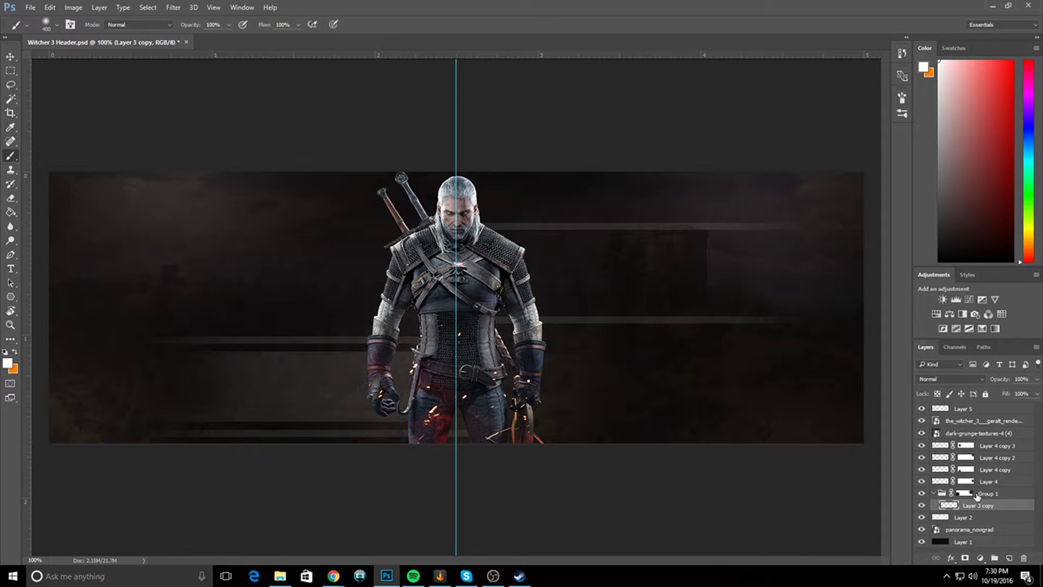
# - Duplicate the left wide bar layer, Layer 3 copy, in Group 1 and move the copy across to the right half of the banner
pyautogui.click(964, 493)
pyautogui.click(970, 508)
pyautogui.hotkey('ctrl', 'j')
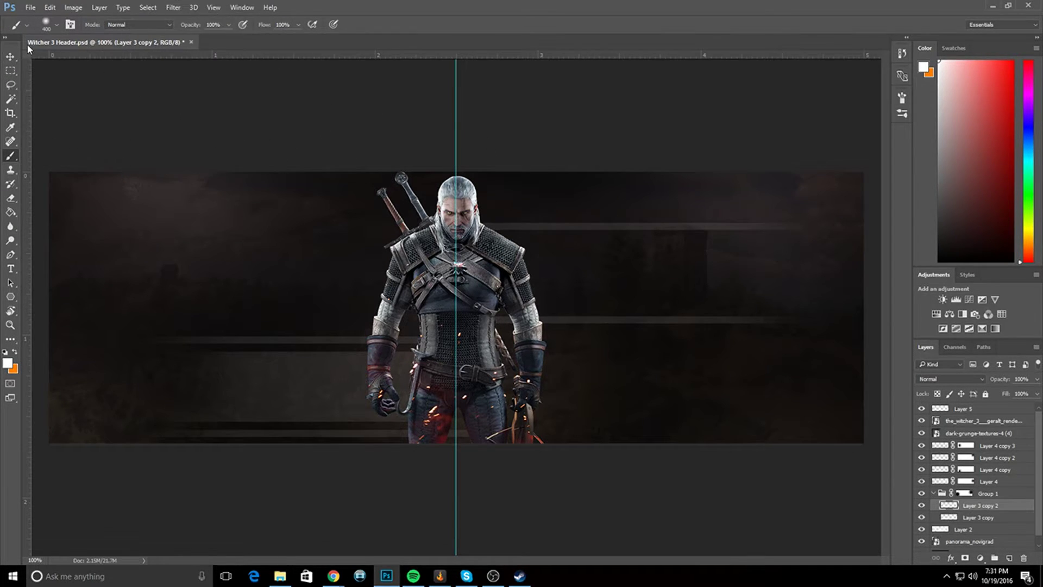
pyautogui.press('v')
pyautogui.moveTo(288, 356); pyautogui.dragTo(649, 224)
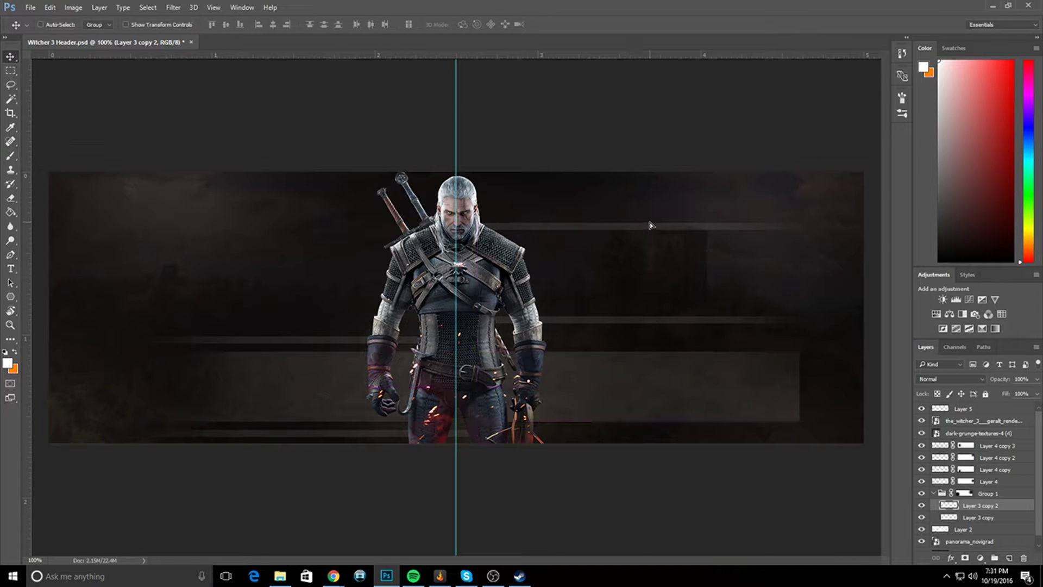
# - Flip the right wide bar copy, Layer 3 copy 2, horizontally and place it between the two thin bars on the banner's right half
pyautogui.hotkey('ctrl', 't')
pyautogui.rightClick(617, 400)
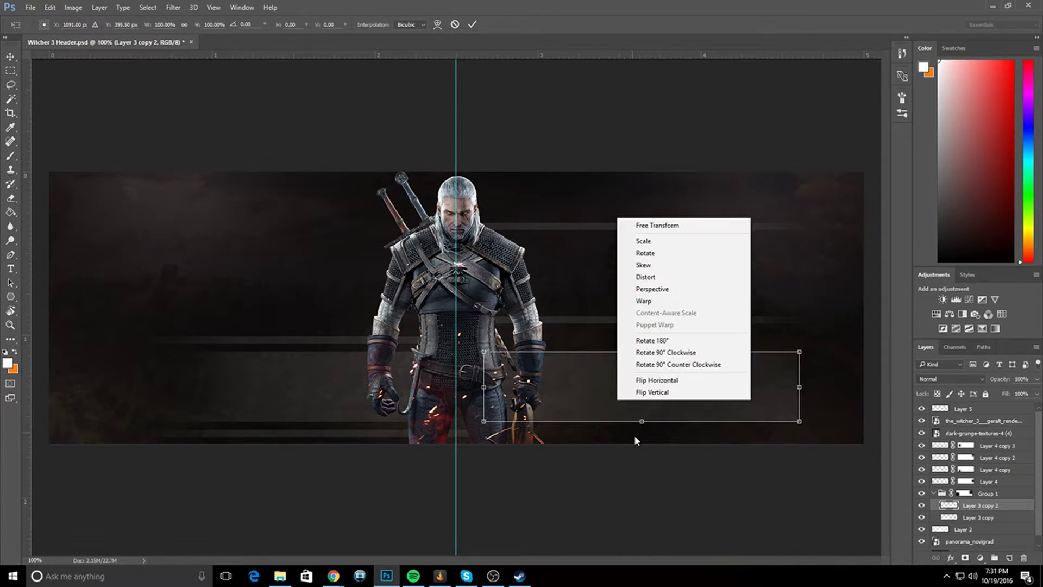
pyautogui.click(658, 380)
pyautogui.moveTo(627, 397); pyautogui.dragTo(704, 281)
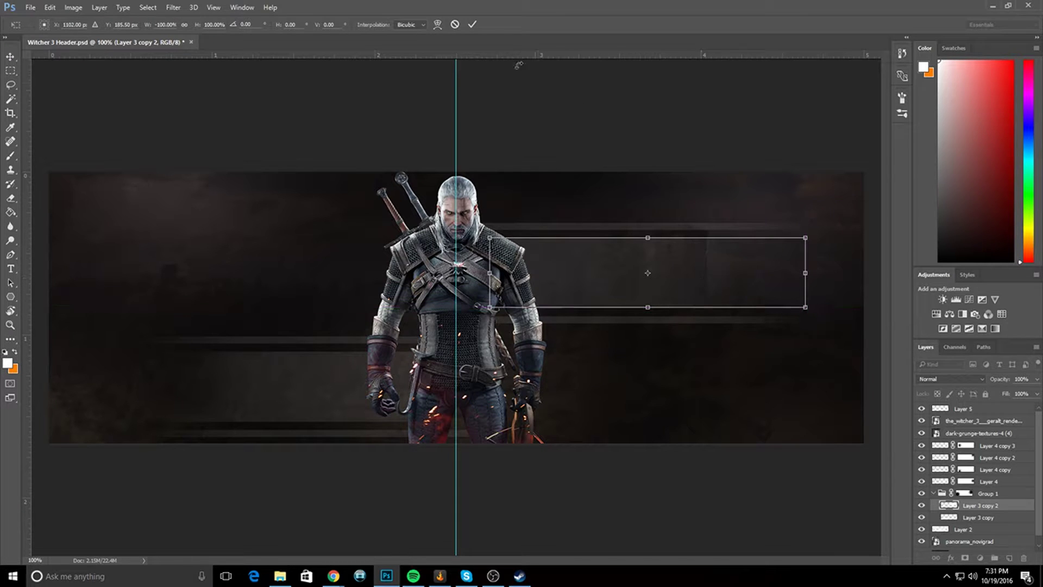
pyautogui.click(472, 24)
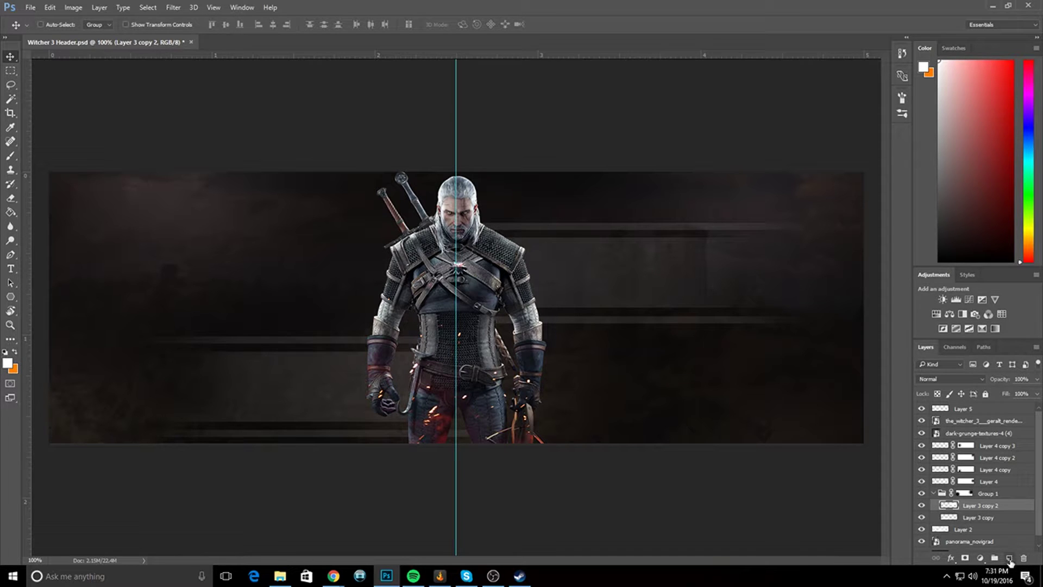
# - Add a new layer beneath Layer 5 and put the white 18 pt Nexa Bold text "YOUR NAME" on the right wide bar
pyautogui.click(1009, 557)
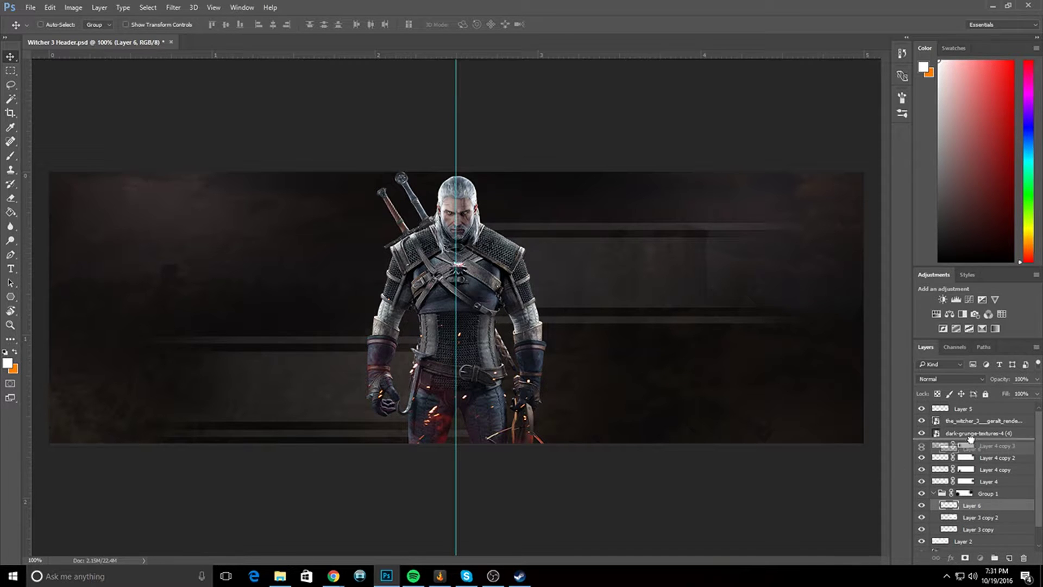
pyautogui.moveTo(972, 421); pyautogui.dragTo(970, 416)
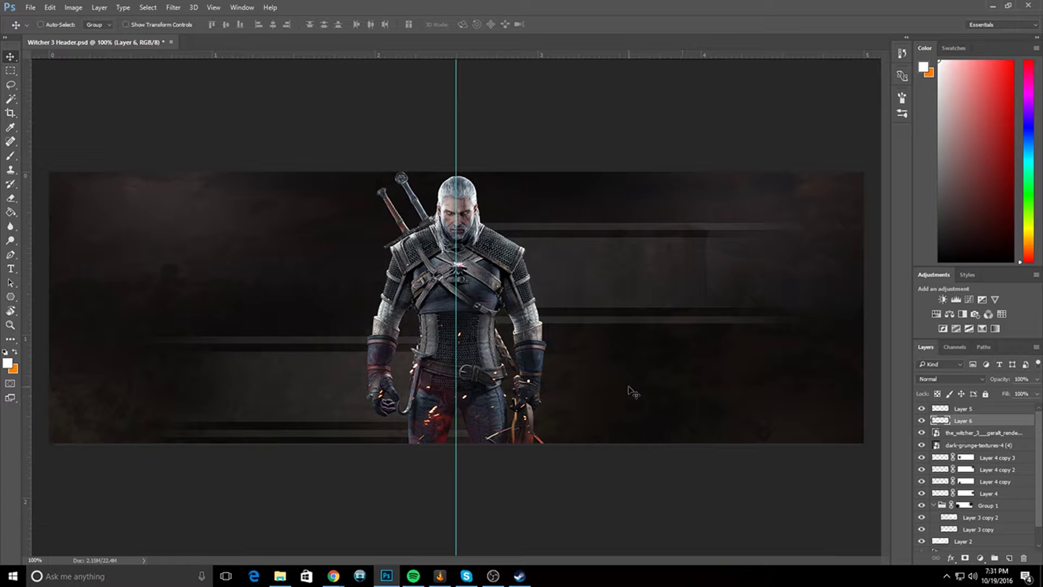
pyautogui.press('t')
pyautogui.moveTo(542, 257); pyautogui.dragTo(819, 315)
pyautogui.write('YOUR NAME')
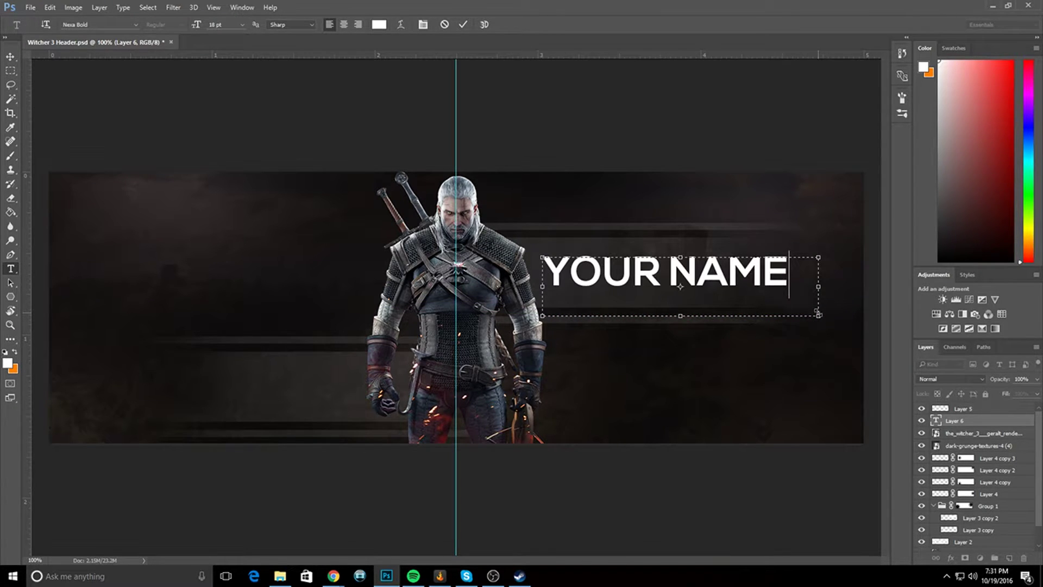
pyautogui.click(10, 57)
pyautogui.moveTo(687, 269); pyautogui.dragTo(674, 269)
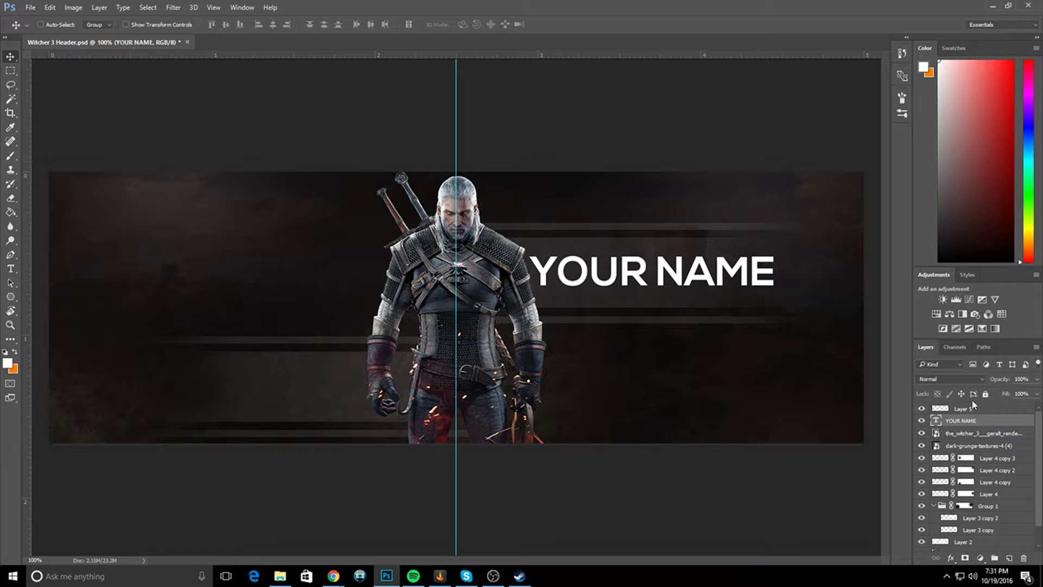
# - Lower the YOUR NAME text layer's opacity to 47%
pyautogui.doubleClick(995, 423)
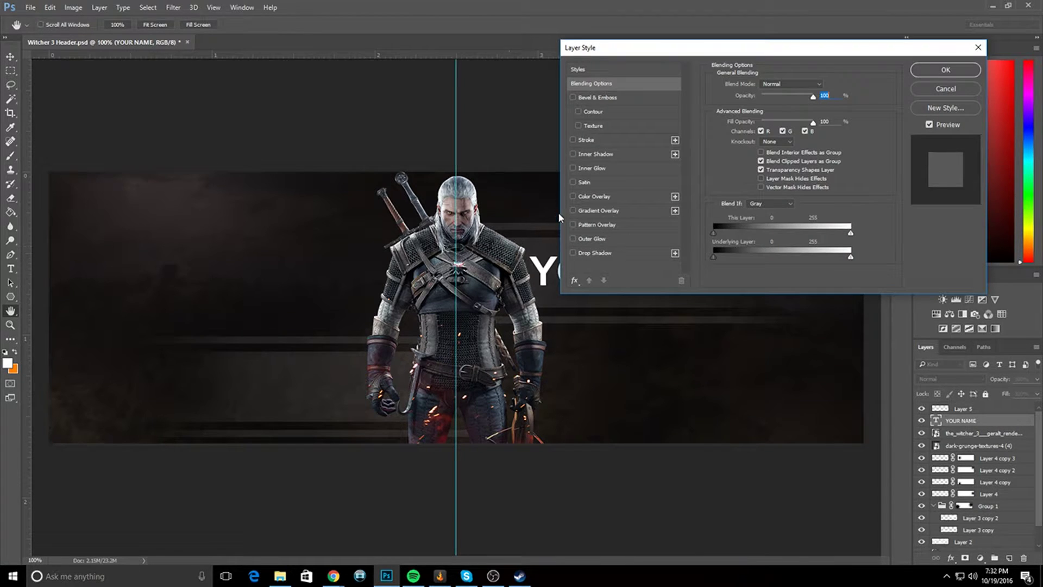
pyautogui.click(945, 88)
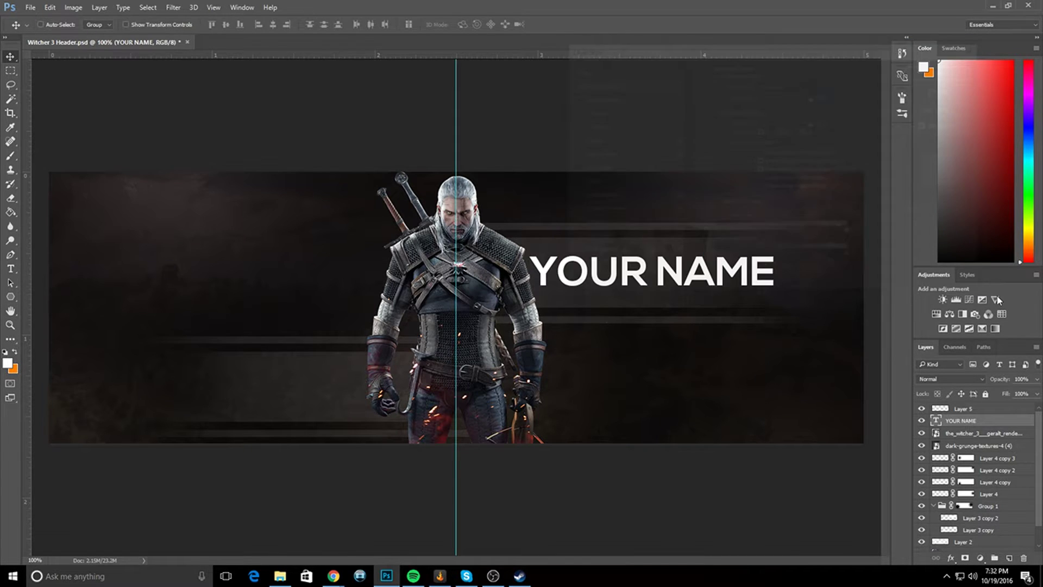
pyautogui.moveTo(1036, 379); pyautogui.dragTo(1007, 396)
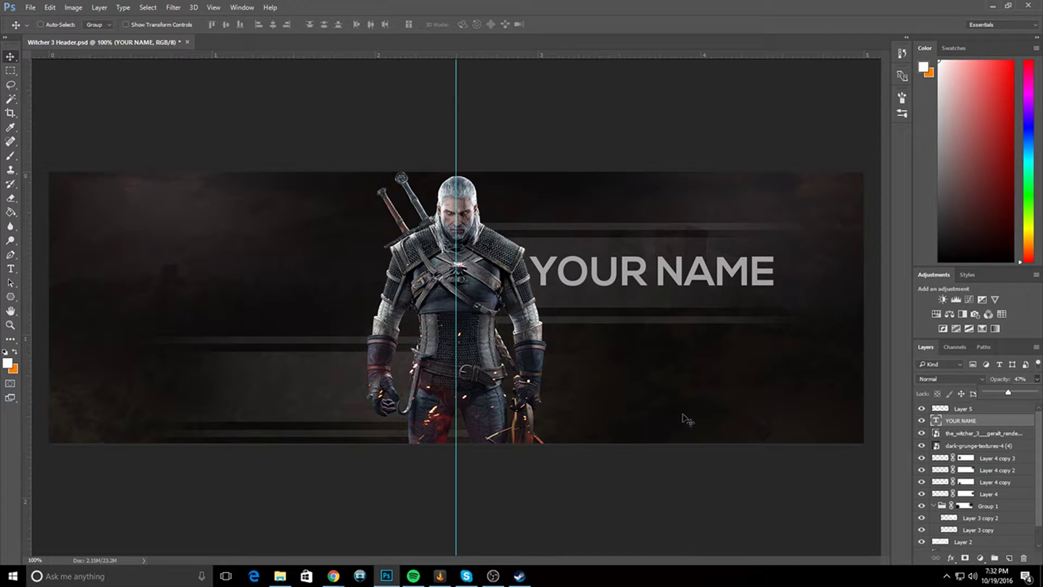
# - Switch to File Explorer and open the Icons folder inside the Desktop's Assets folder, positioned so the banner's left side stays reachable
pyautogui.click(279, 576)
pyautogui.middleClick(212, 127)
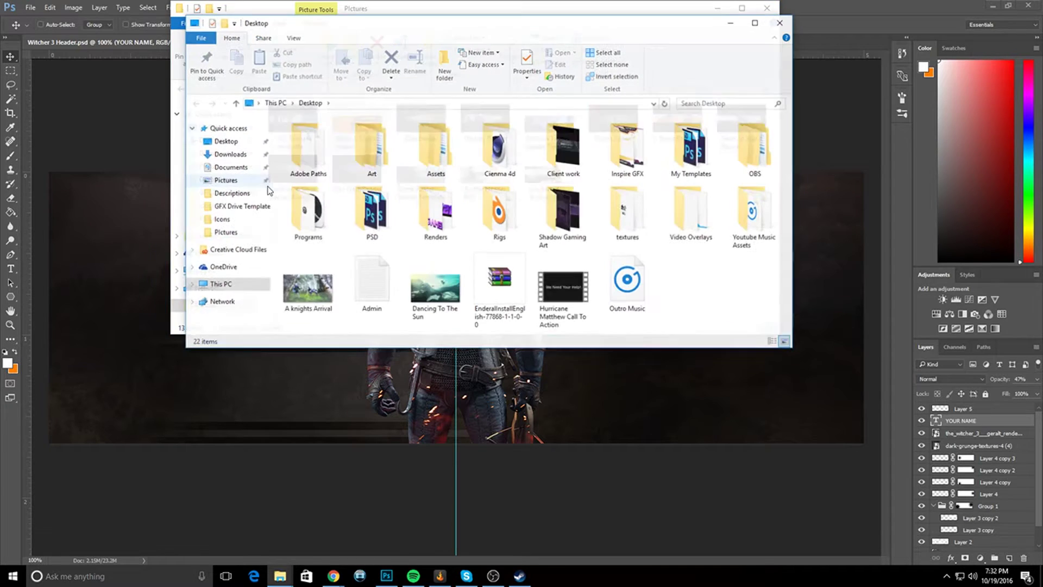
pyautogui.doubleClick(425, 142)
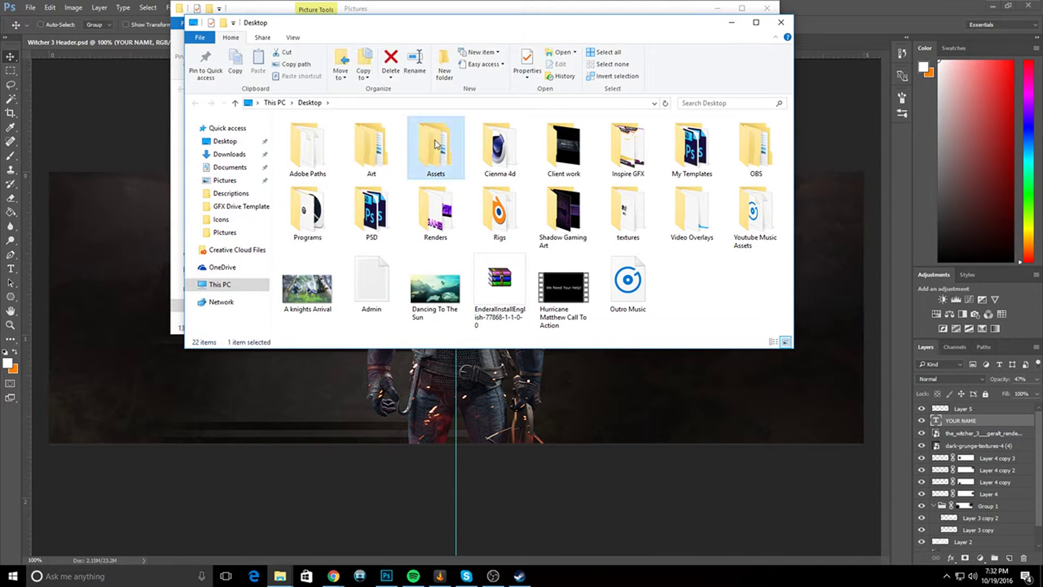
pyautogui.click(723, 9)
pyautogui.click(741, 8)
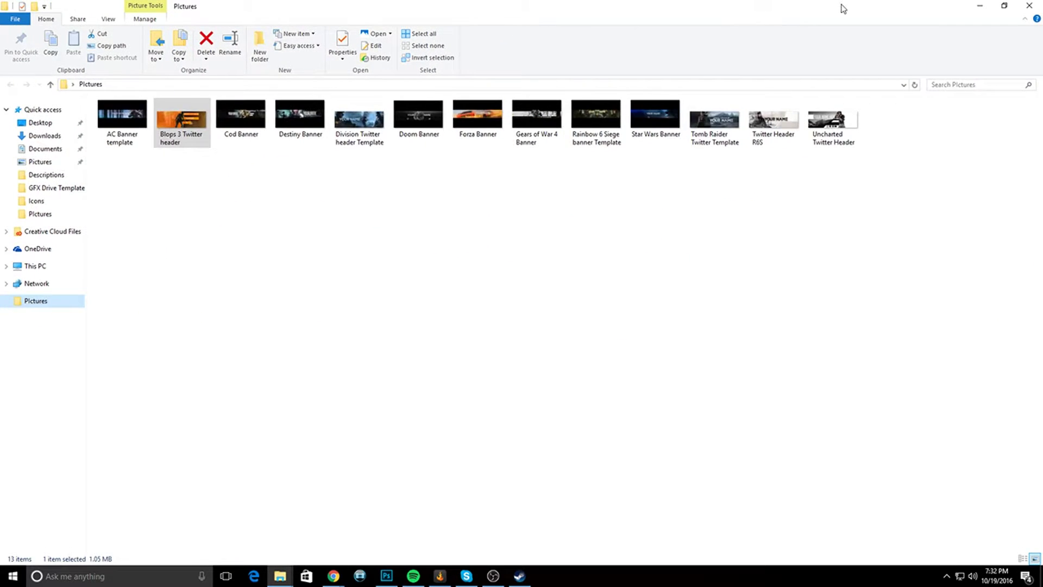
pyautogui.click(979, 6)
pyautogui.moveTo(689, 28); pyautogui.dragTo(892, 27)
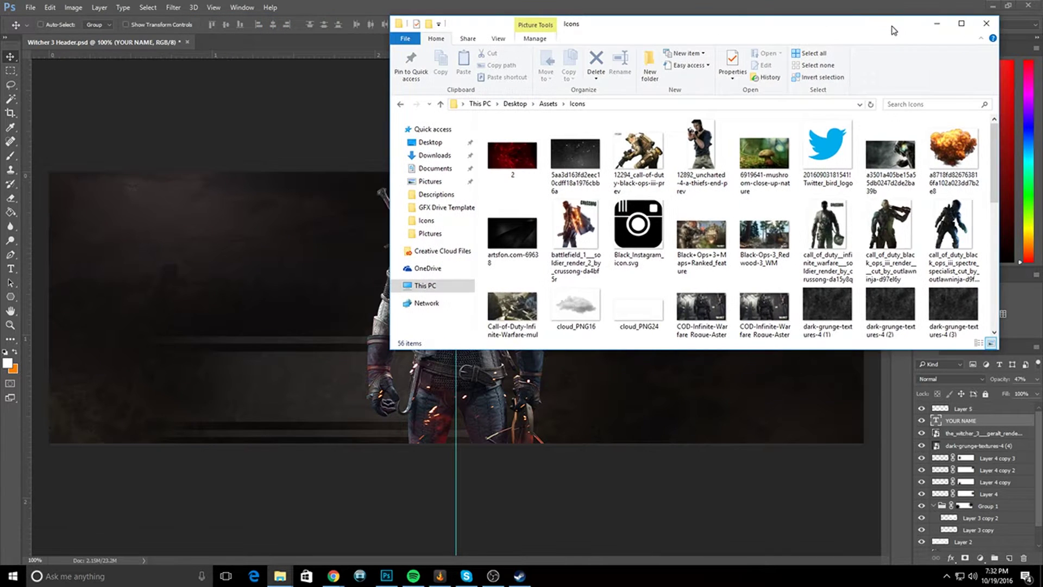
# - Place the Twitter bird logo image into the banner, scaled to 0.62%, near the outer end of the left wide bar
pyautogui.moveTo(835, 139); pyautogui.dragTo(335, 390)
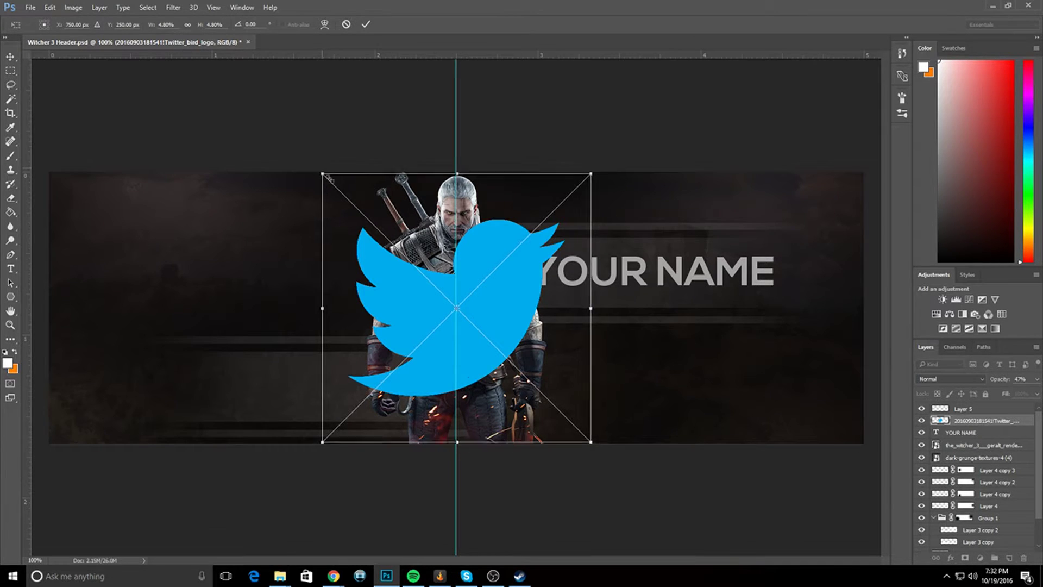
pyautogui.moveTo(321, 171); pyautogui.dragTo(201, 386)
pyautogui.click(365, 25)
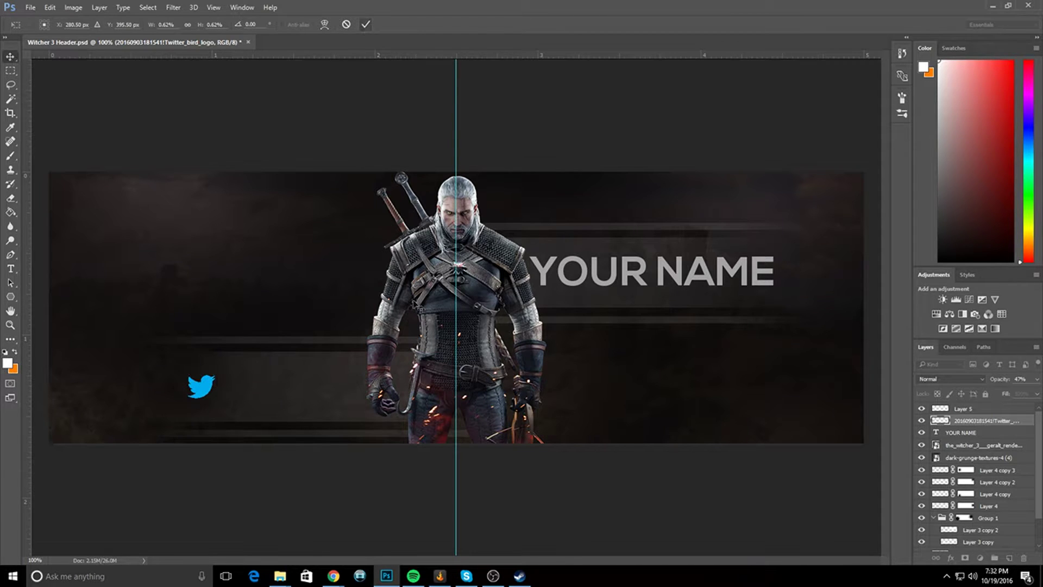
# - Apply a white Color Overlay at 100% to the Twitter logo layer and lower the layer's opacity to 22%
pyautogui.doubleClick(1023, 420)
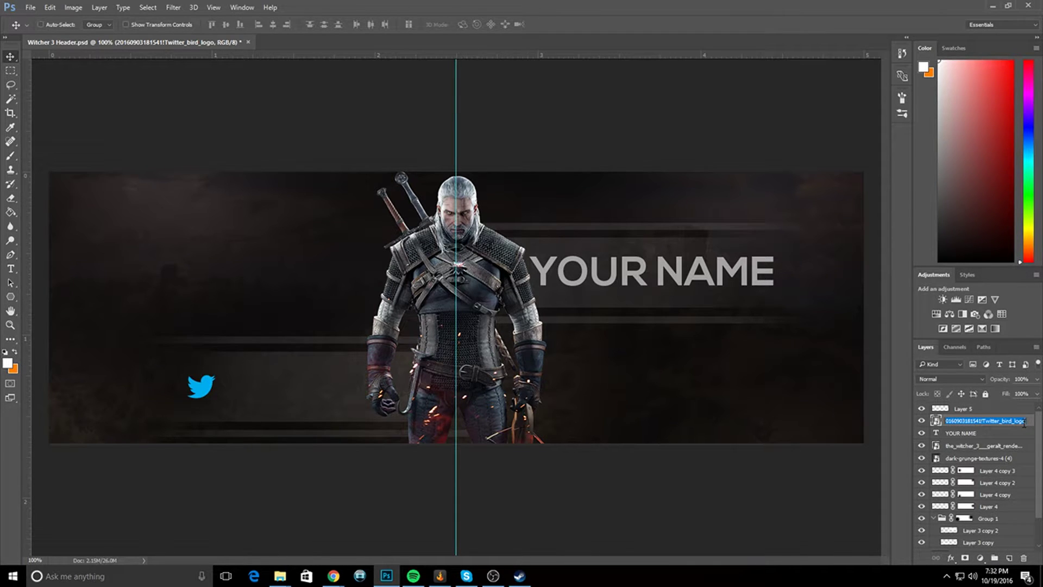
pyautogui.click(1025, 422)
pyautogui.press('Return')
pyautogui.doubleClick(1027, 427)
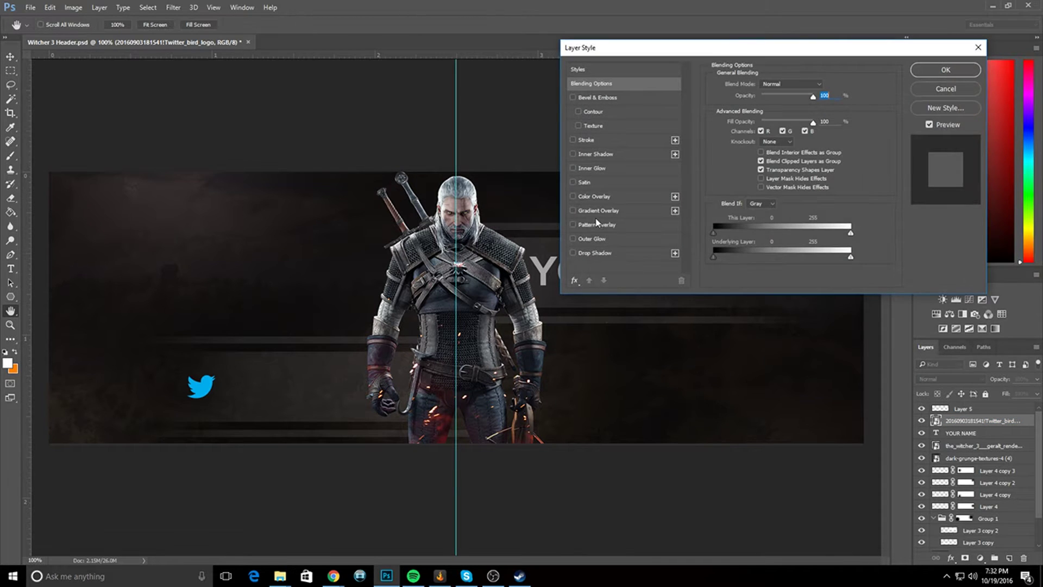
pyautogui.click(596, 238)
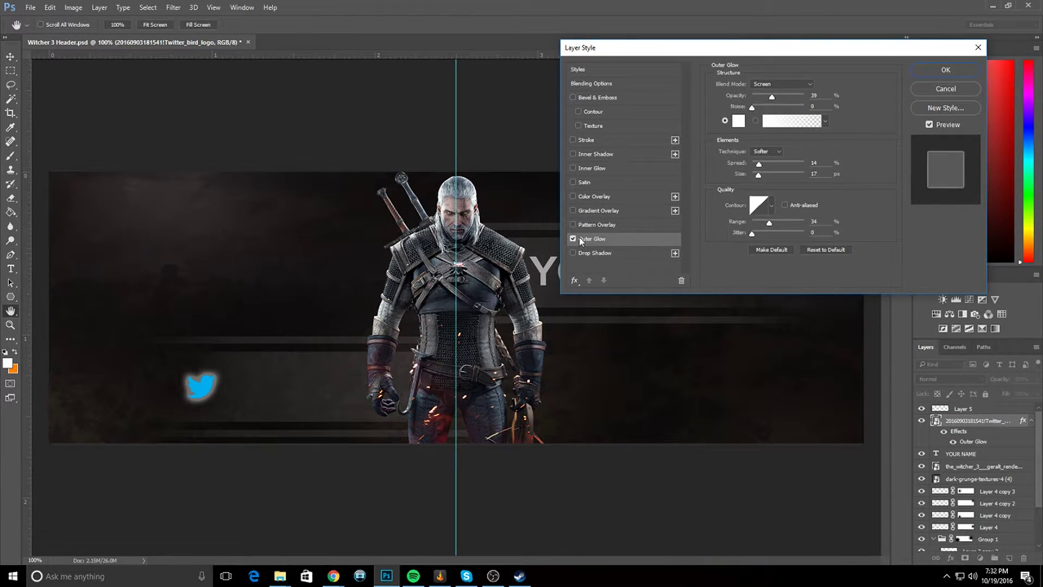
pyautogui.click(572, 238)
pyautogui.click(573, 196)
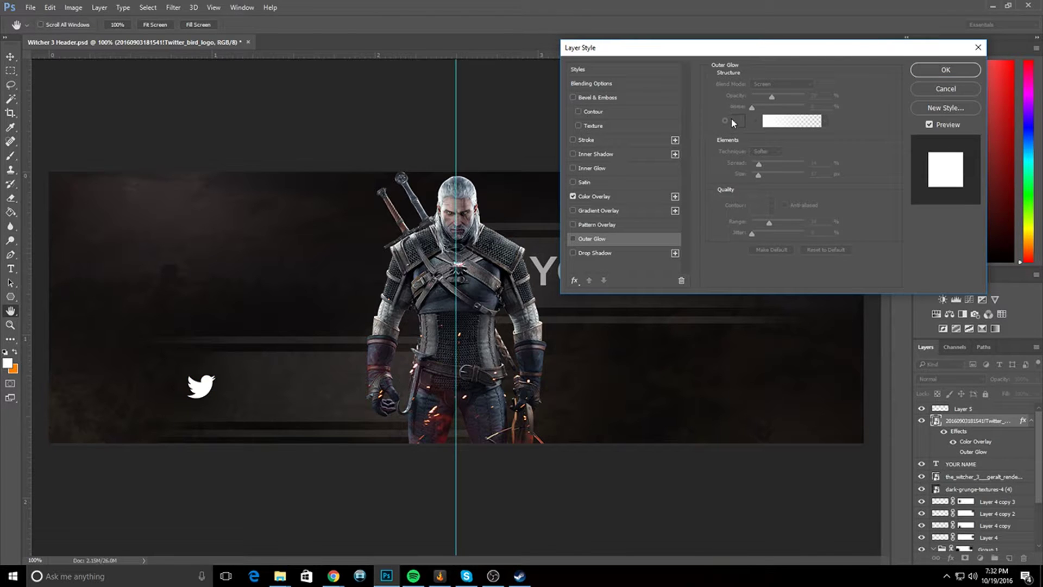
pyautogui.click(614, 200)
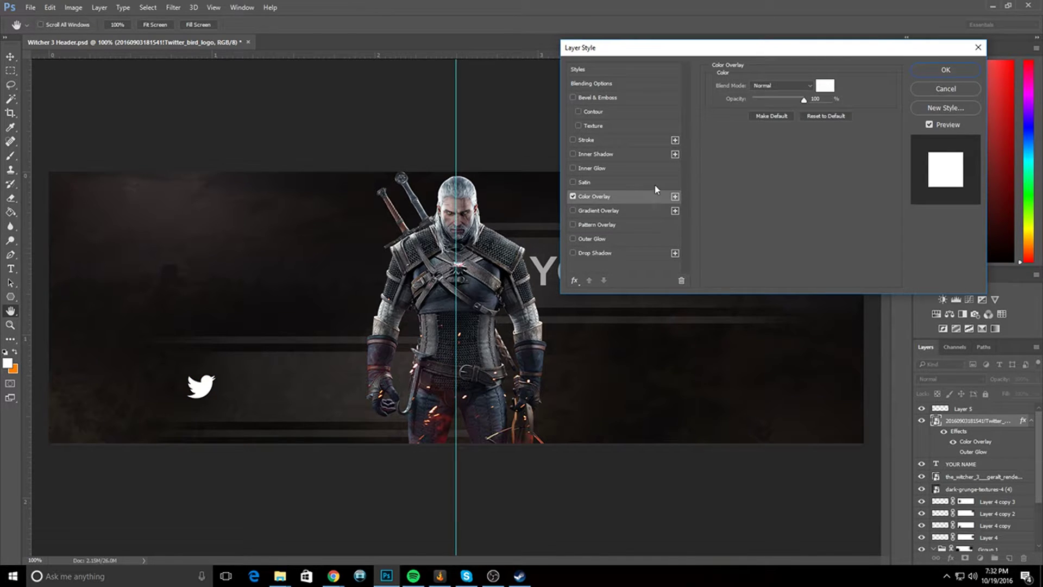
pyautogui.moveTo(803, 100)
pyautogui.mouseDown()
pyautogui.moveTo(785, 100)
pyautogui.moveTo(804, 100)
pyautogui.mouseUp()
pyautogui.click(946, 69)
pyautogui.click(1036, 378)
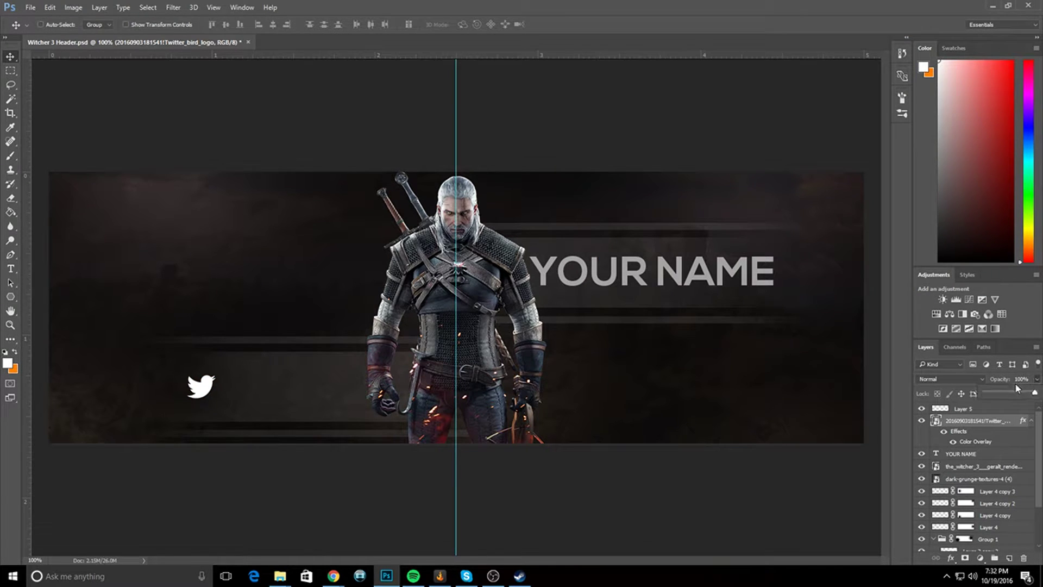
pyautogui.moveTo(1035, 391); pyautogui.dragTo(995, 393)
# - Place Black_Instagram_icon.svg beside the Twitter logo on the left wide bar, scaled to 0.68%, and delete the Twitter logo layer
pyautogui.moveTo(291, 579)
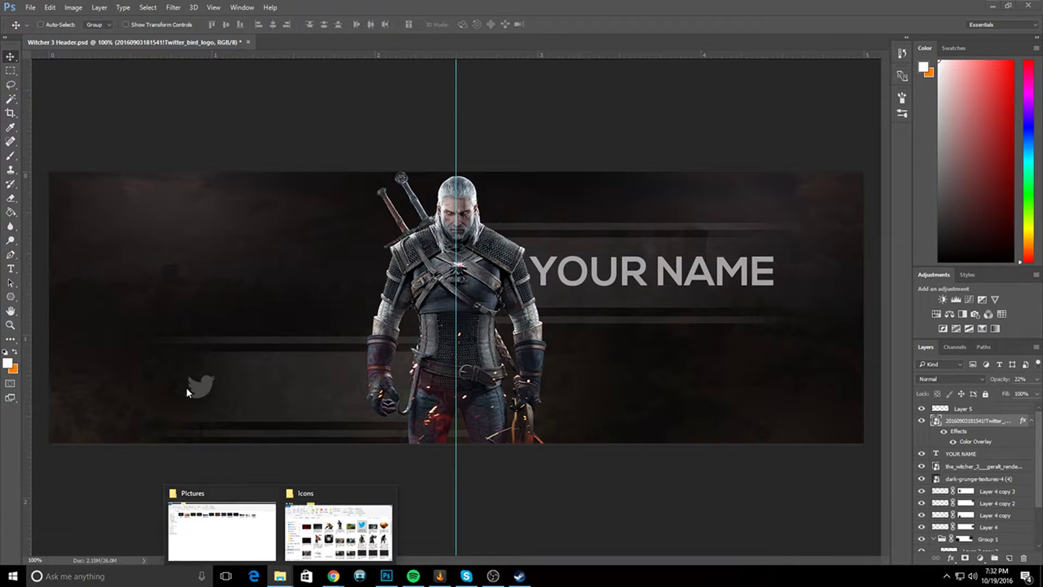
pyautogui.click(338, 529)
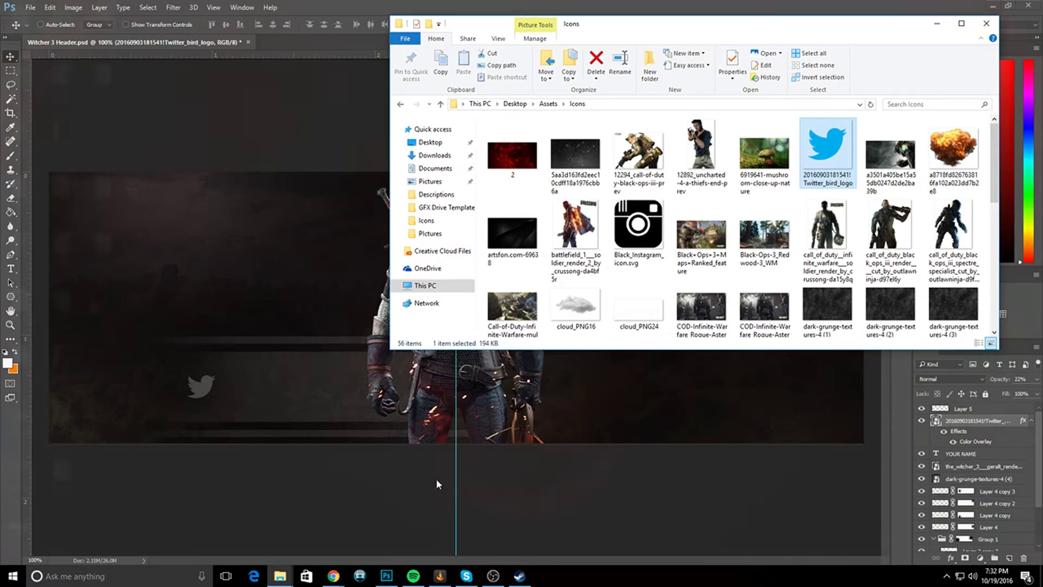
pyautogui.click(662, 228)
pyautogui.moveTo(661, 229); pyautogui.dragTo(256, 396)
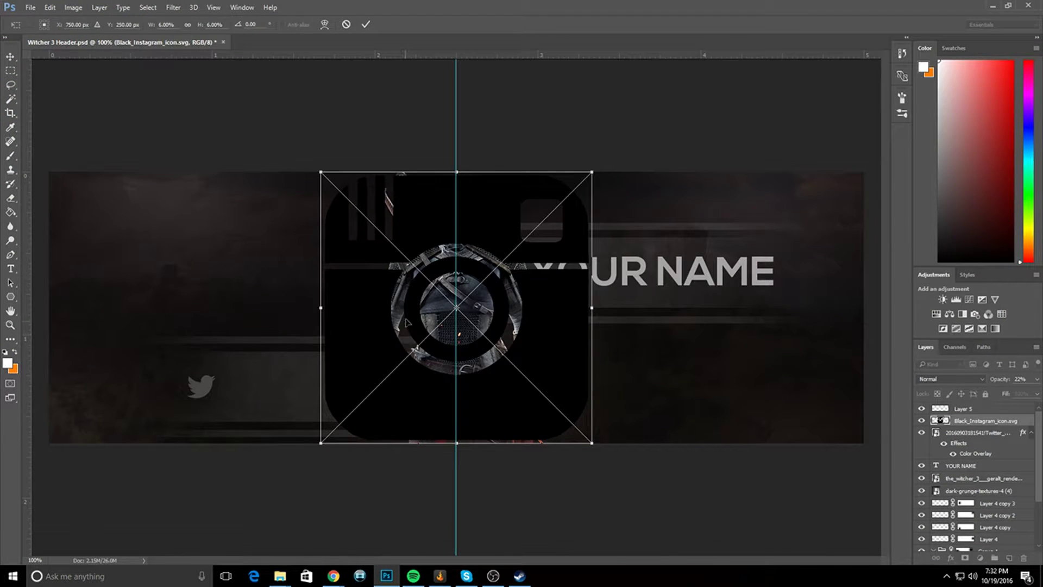
pyautogui.moveTo(322, 172); pyautogui.dragTo(253, 388)
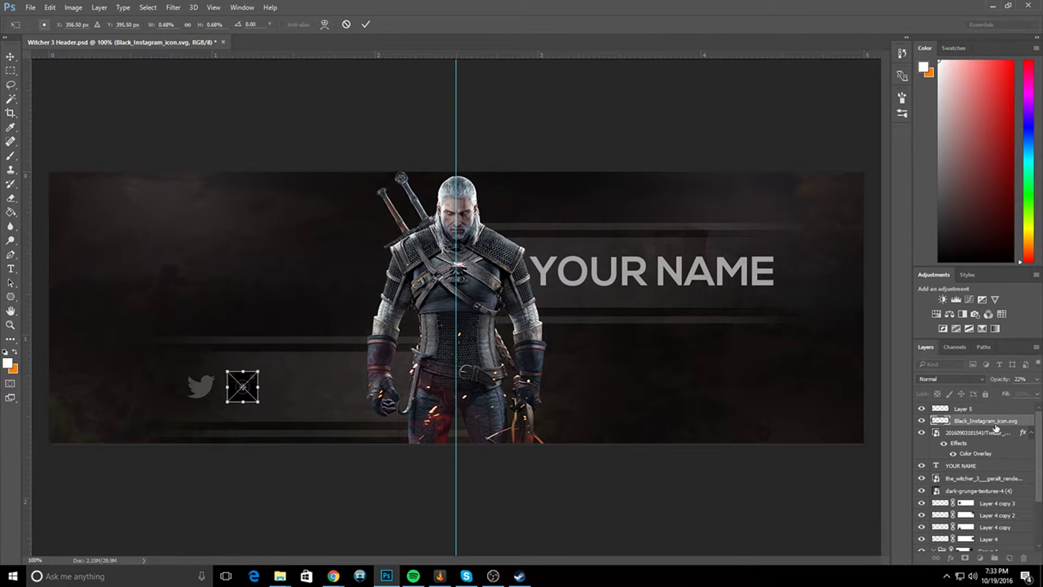
pyautogui.click(366, 24)
pyautogui.click(982, 432)
pyautogui.press('Delete')
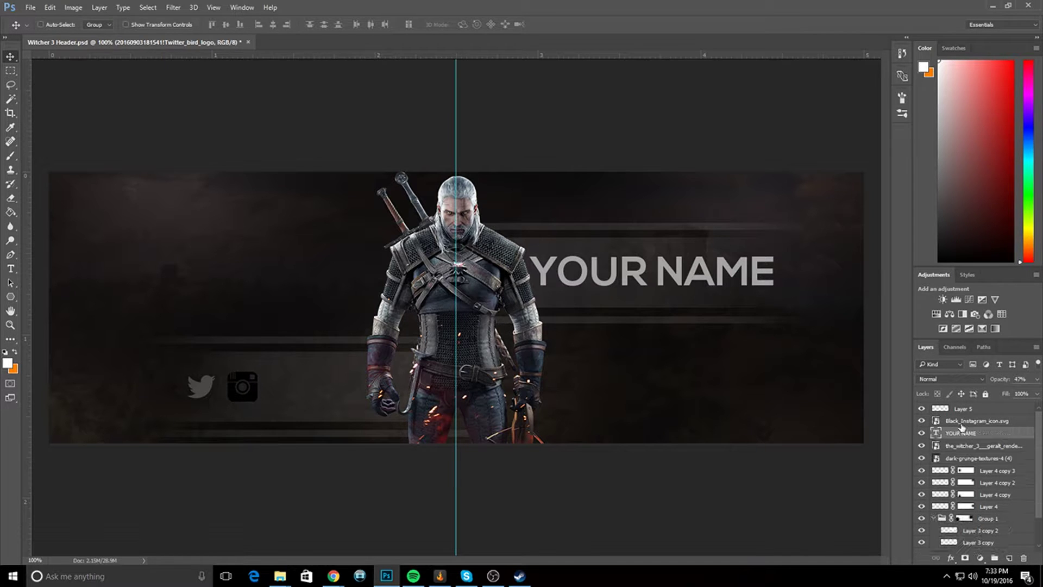
# - Apply a white Color Overlay to the Instagram icon and shift it slightly outward along the left wide bar
pyautogui.doubleClick(1002, 421)
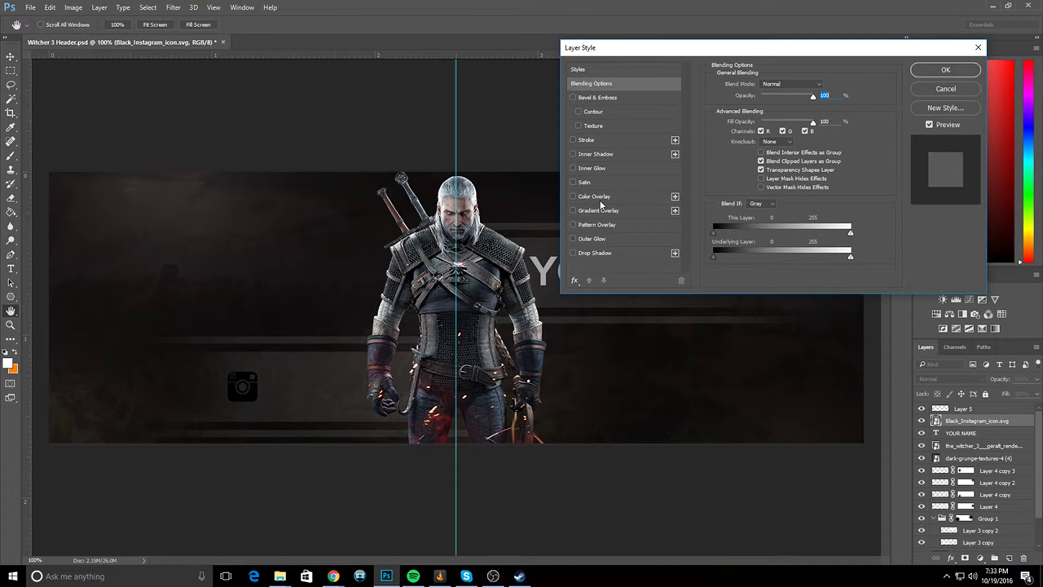
pyautogui.click(598, 197)
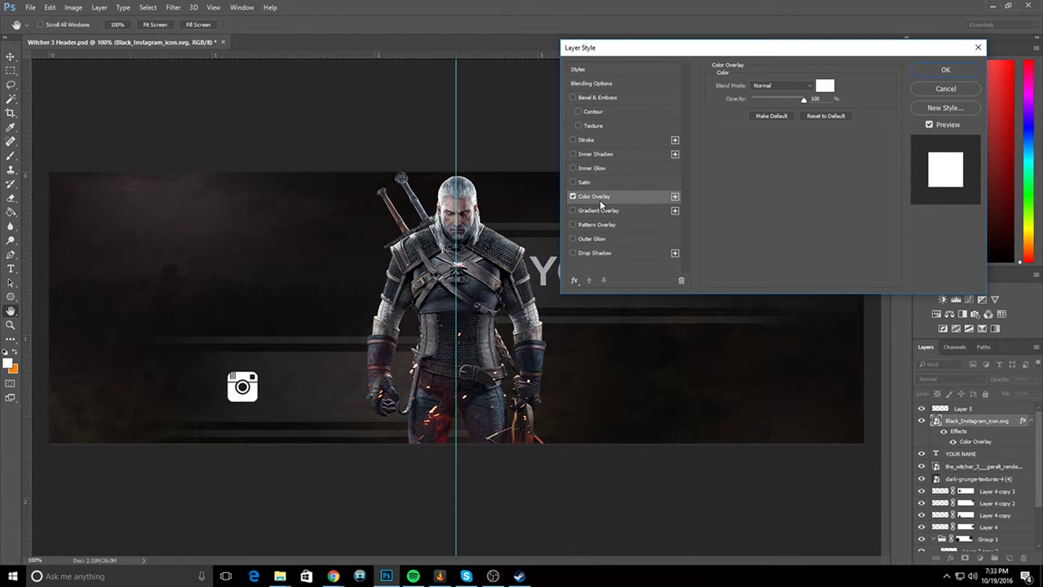
pyautogui.click(944, 71)
pyautogui.moveTo(244, 388)
pyautogui.mouseDown()
pyautogui.moveTo(207, 388)
pyautogui.moveTo(230, 397)
pyautogui.mouseUp()
# - Place the GlitchIcon_purple image from the Icons folder, scaled down to the Instagram icon's size and set just to its right
pyautogui.moveTo(334, 575)
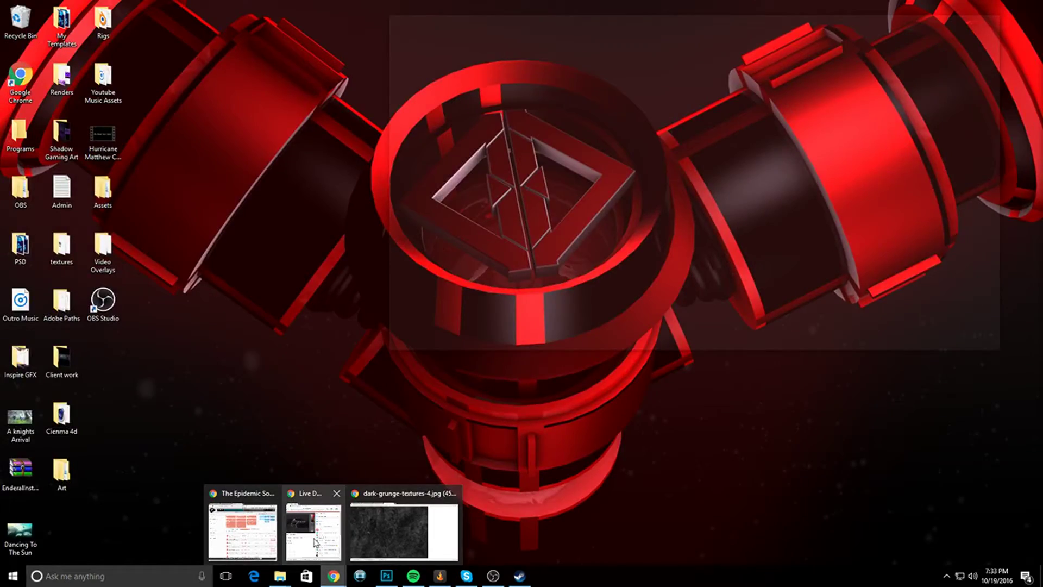
pyautogui.moveTo(396, 530)
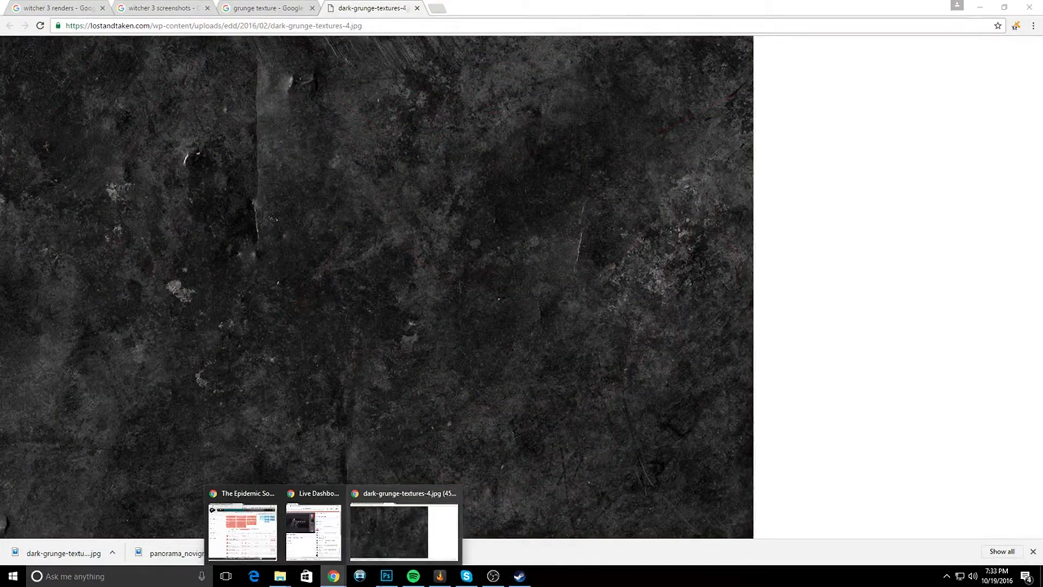
pyautogui.moveTo(280, 575)
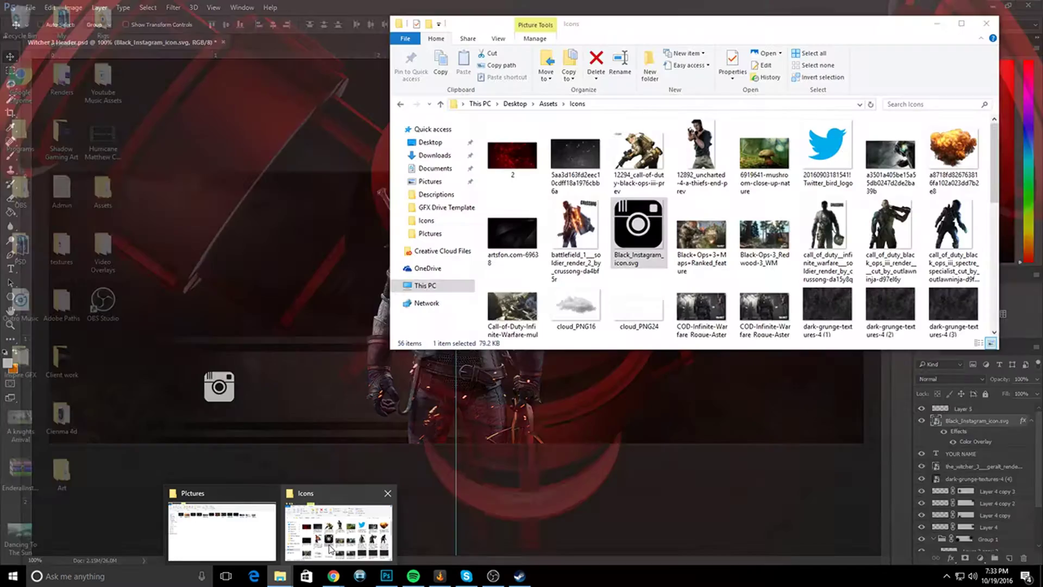
pyautogui.click(330, 549)
pyautogui.scroll(-5, 700, 244)
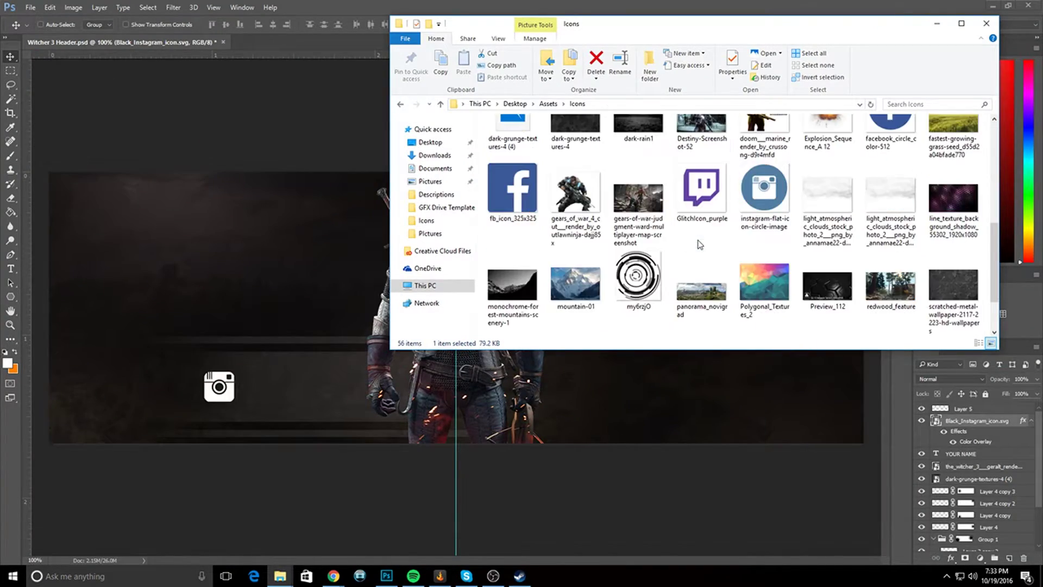
pyautogui.moveTo(701, 191); pyautogui.dragTo(339, 386)
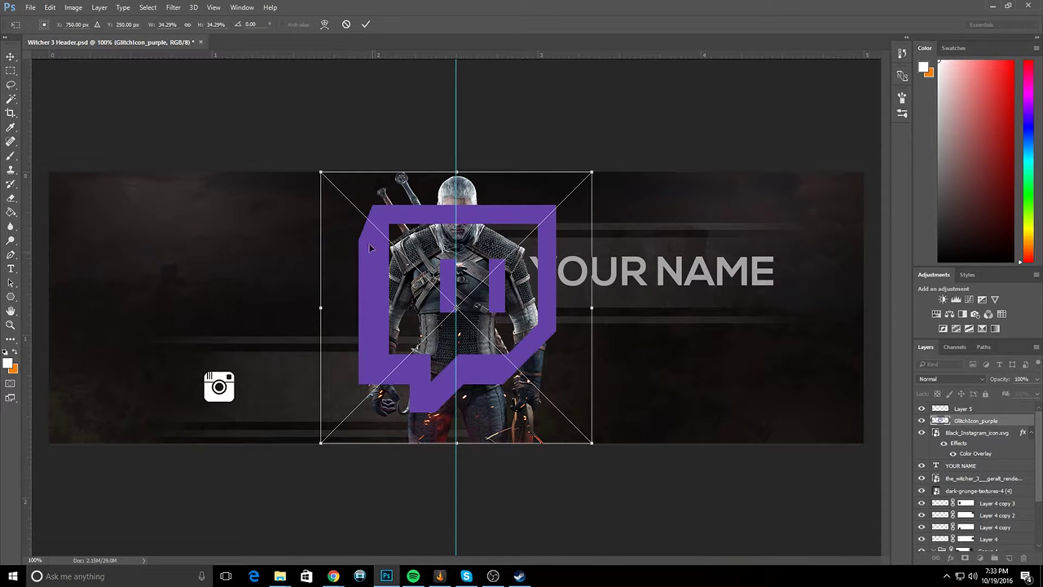
pyautogui.moveTo(321, 172); pyautogui.dragTo(427, 278)
pyautogui.moveTo(475, 306); pyautogui.dragTo(291, 388)
pyautogui.moveTo(244, 358); pyautogui.dragTo(333, 398)
pyautogui.click(366, 25)
pyautogui.press('z')
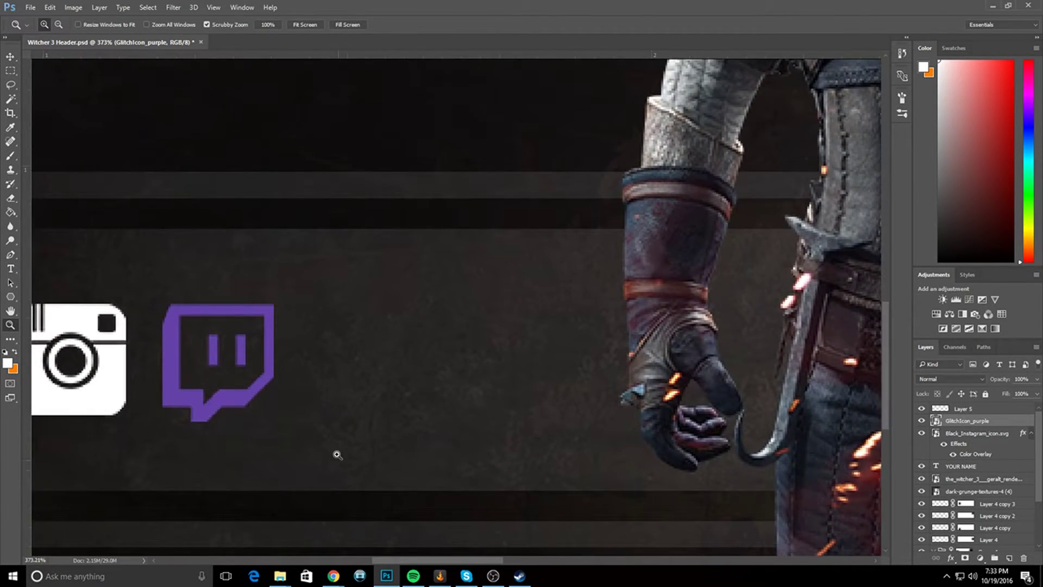
# - Apply a white Color Overlay at 100% opacity to the GlitchIcon_purple layer
pyautogui.moveTo(259, 415); pyautogui.dragTo(626, 410)
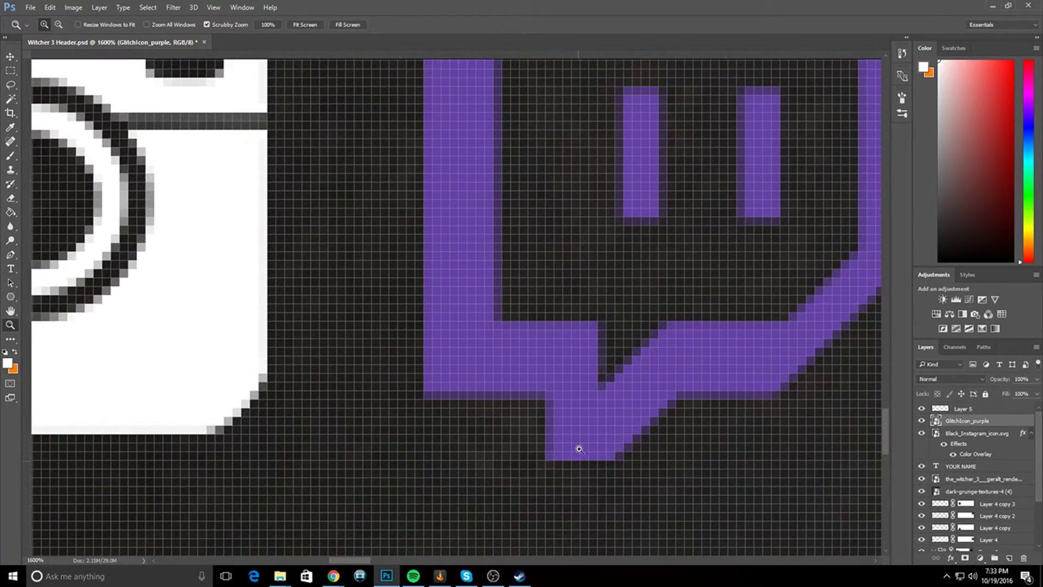
pyautogui.moveTo(572, 443); pyautogui.dragTo(516, 426)
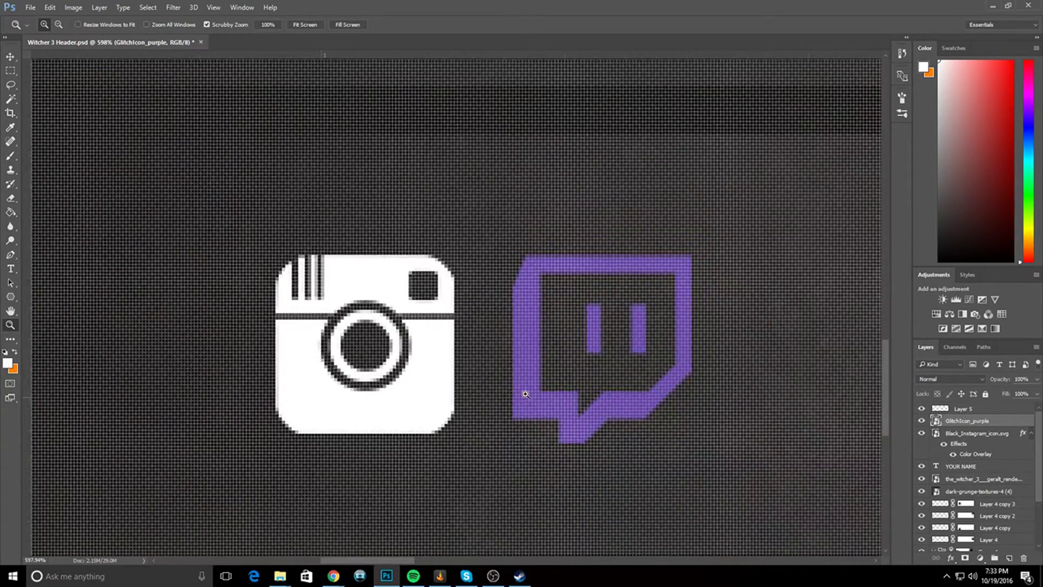
pyautogui.moveTo(528, 377); pyautogui.dragTo(448, 376)
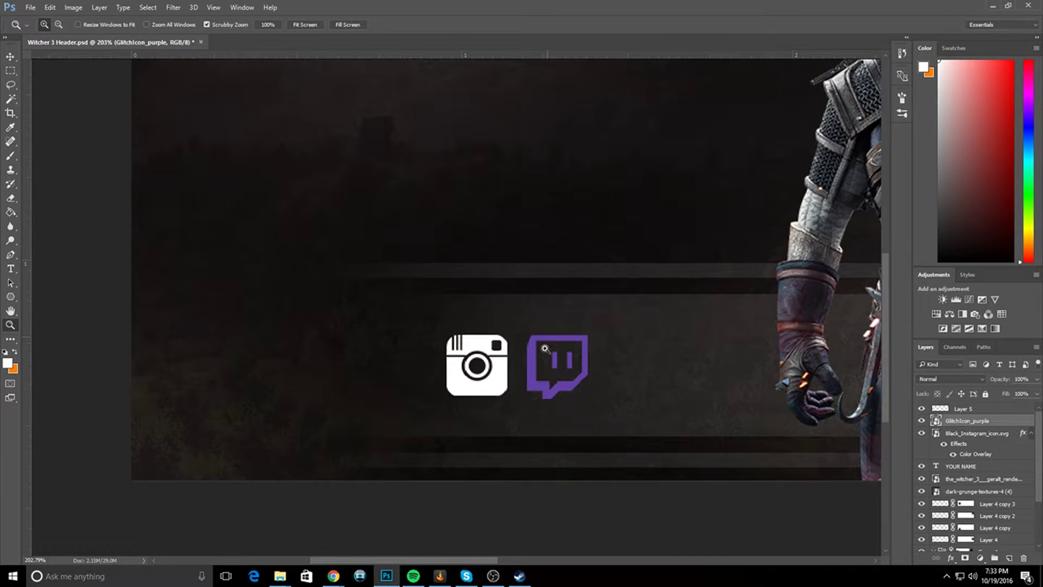
pyautogui.moveTo(545, 350); pyautogui.dragTo(434, 370)
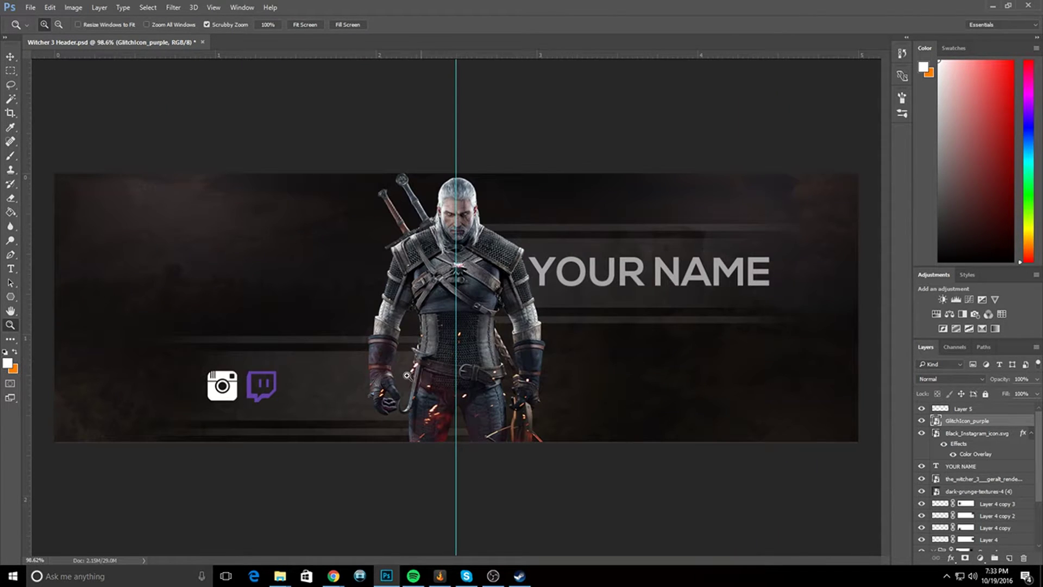
pyautogui.moveTo(363, 375); pyautogui.dragTo(378, 375)
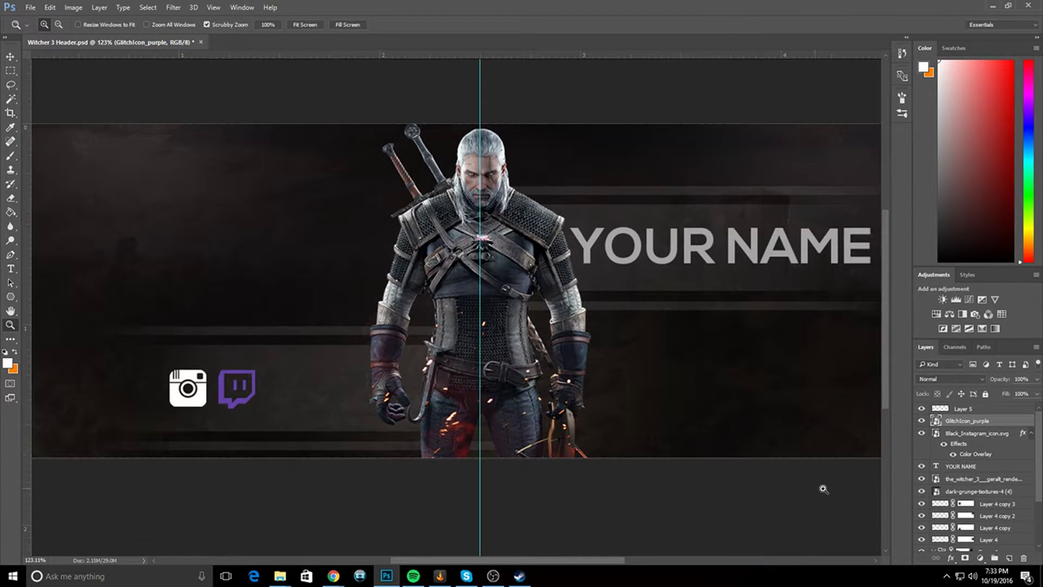
pyautogui.doubleClick(1002, 423)
pyautogui.click(598, 196)
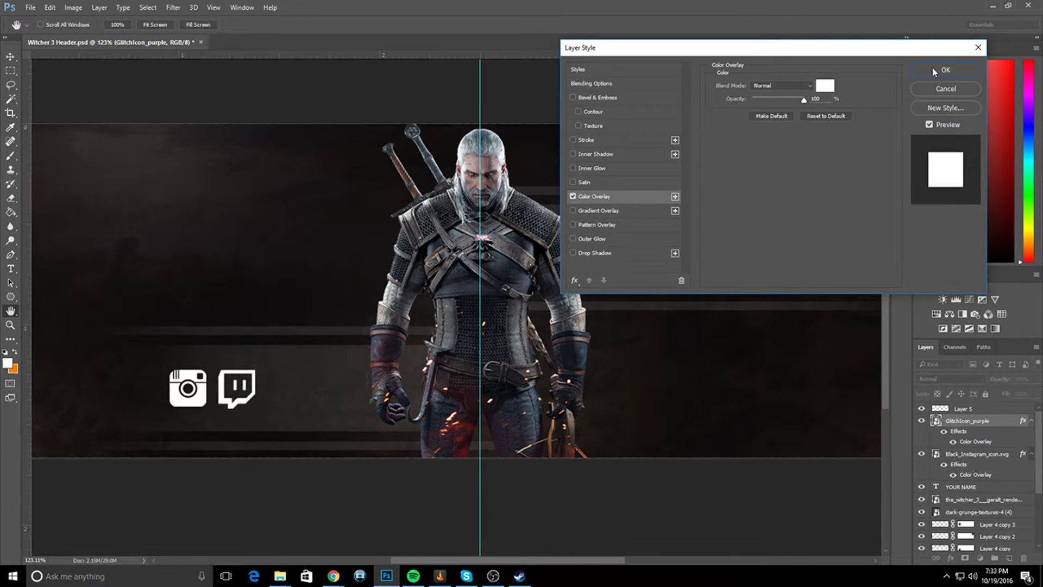
pyautogui.click(944, 70)
# - Place fb_icon_325x325 from the Icons folder, scaled to 4.36%, just to the right of the Twitch icon
pyautogui.moveTo(279, 576)
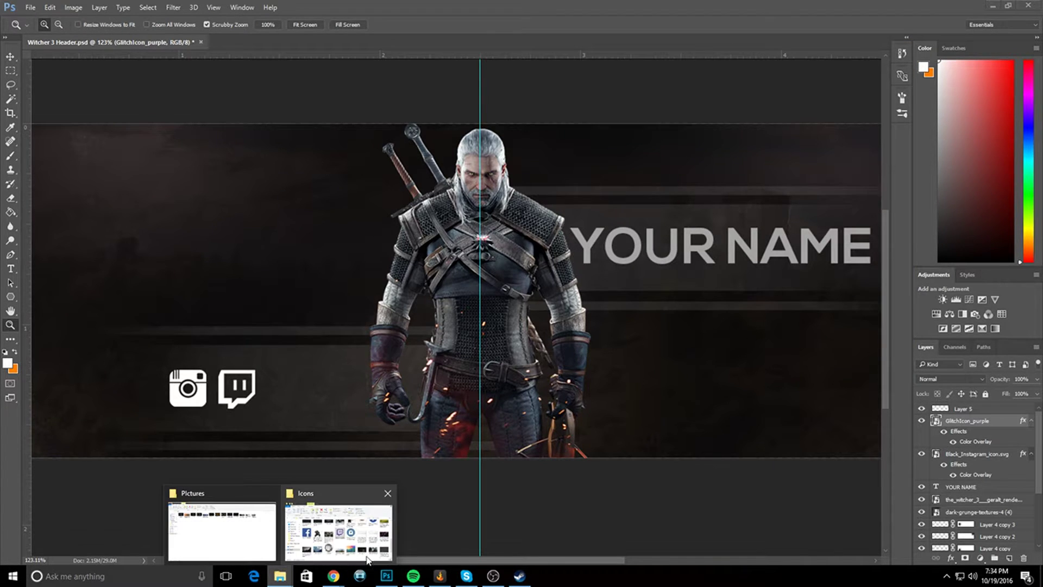
pyautogui.click(367, 560)
pyautogui.click(535, 187)
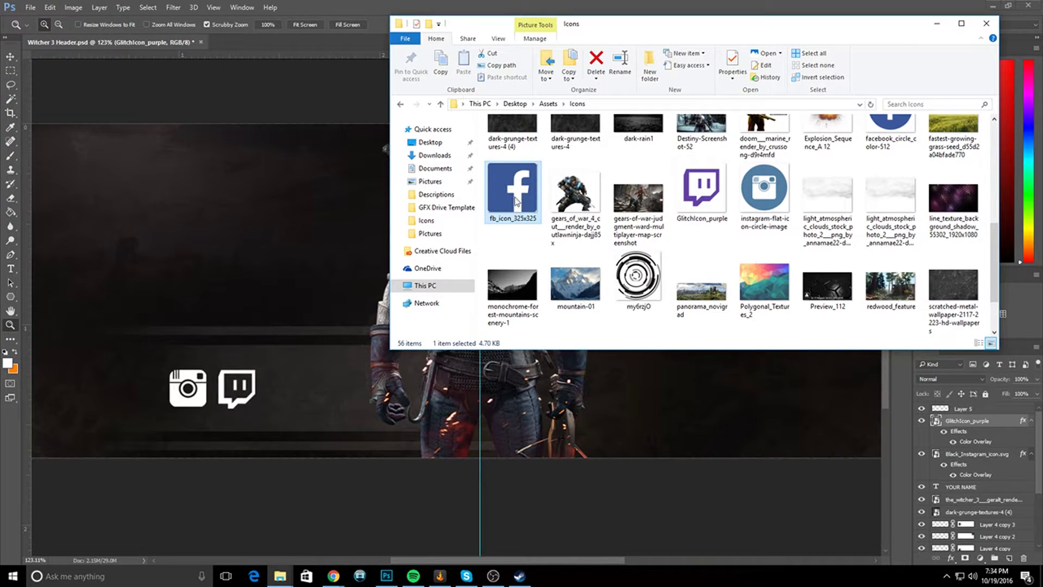
pyautogui.moveTo(516, 201); pyautogui.dragTo(318, 384)
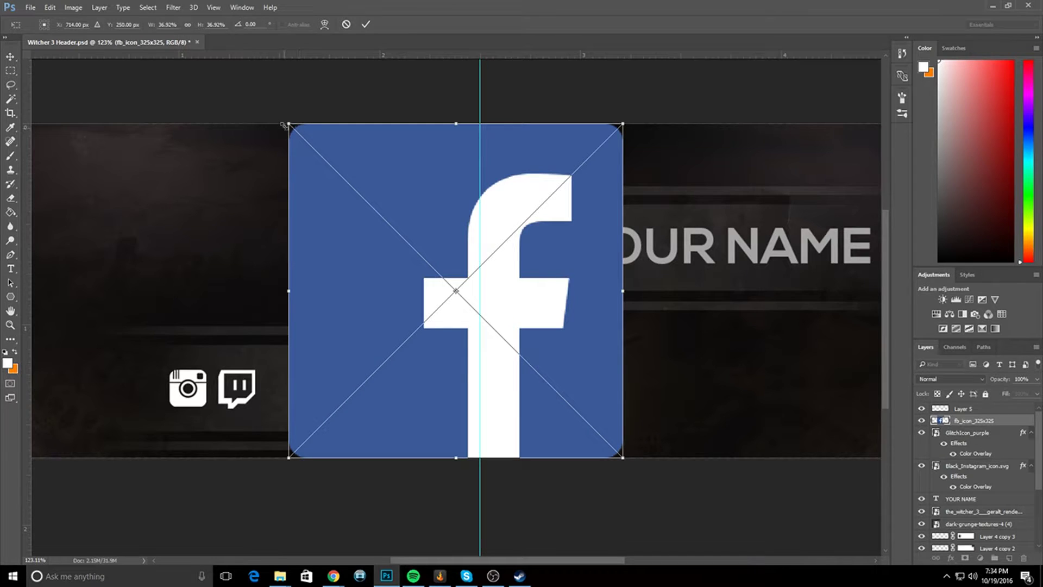
pyautogui.moveTo(283, 126); pyautogui.dragTo(436, 271)
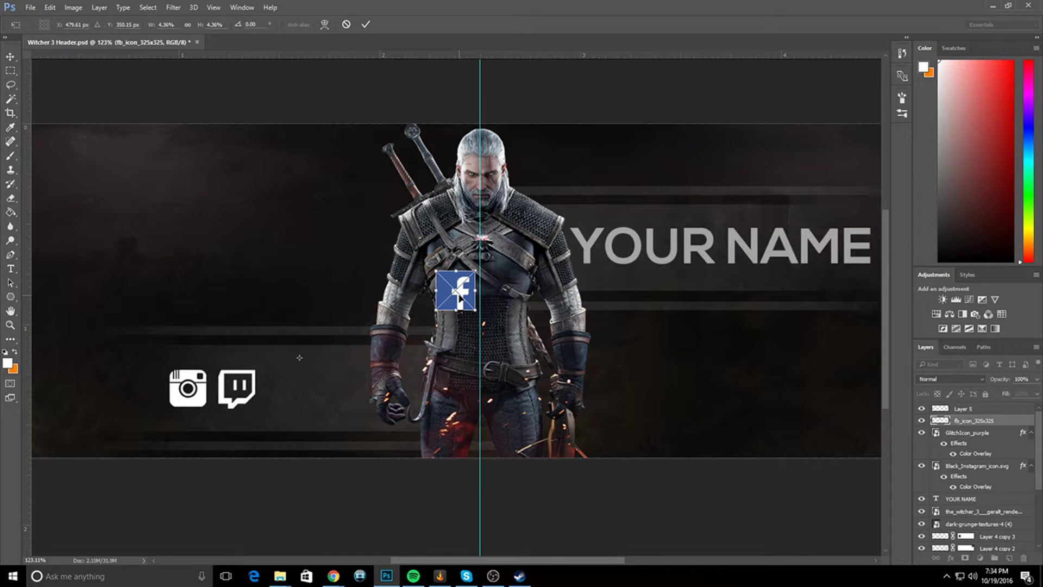
pyautogui.moveTo(458, 291); pyautogui.dragTo(298, 383)
pyautogui.click(365, 24)
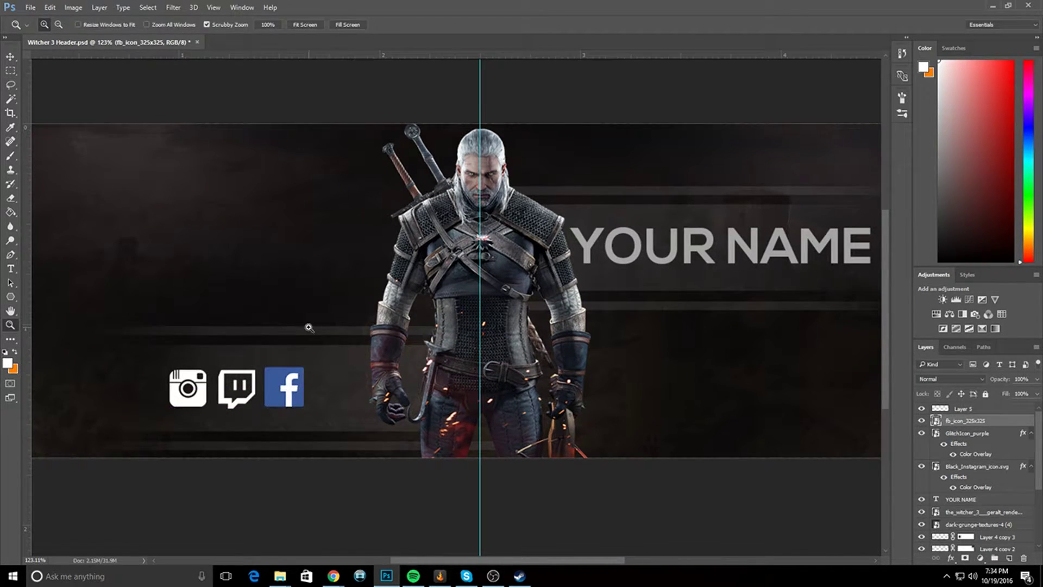
# - Rasterize the Facebook icon layer, try a black Paint Bucket fill on its blue background, and undo the fill
pyautogui.moveTo(309, 327); pyautogui.dragTo(340, 317)
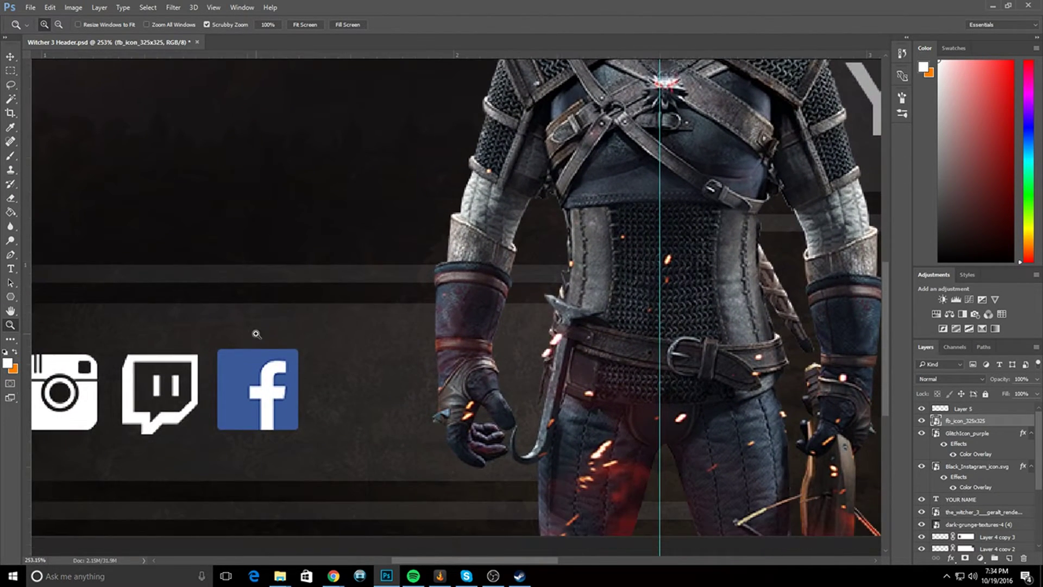
pyautogui.moveTo(256, 334); pyautogui.dragTo(286, 342)
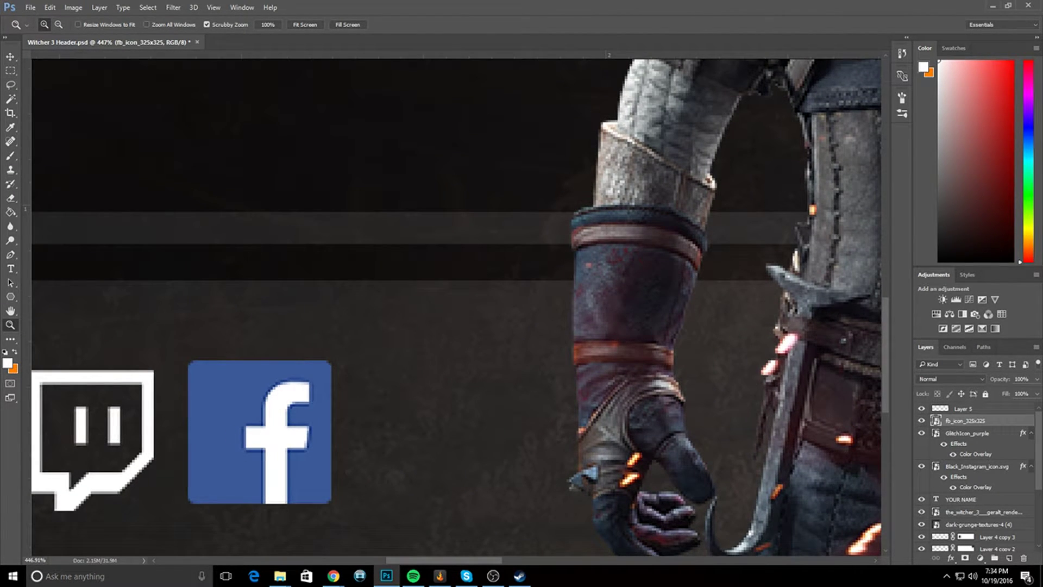
pyautogui.moveTo(976, 156); pyautogui.dragTo(938, 261)
pyautogui.click(10, 212)
pyautogui.click(228, 431)
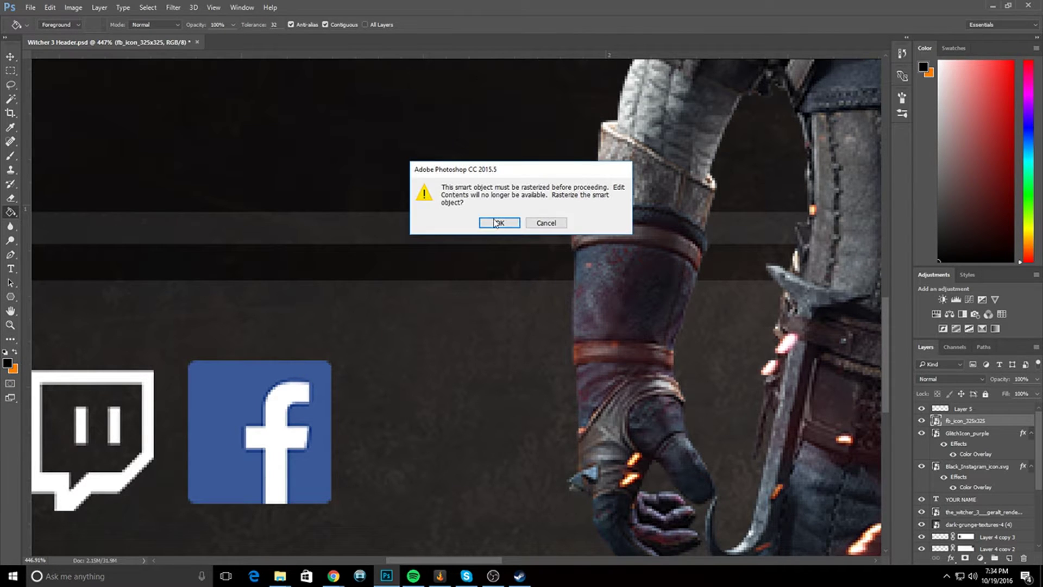
pyautogui.click(498, 223)
pyautogui.click(212, 429)
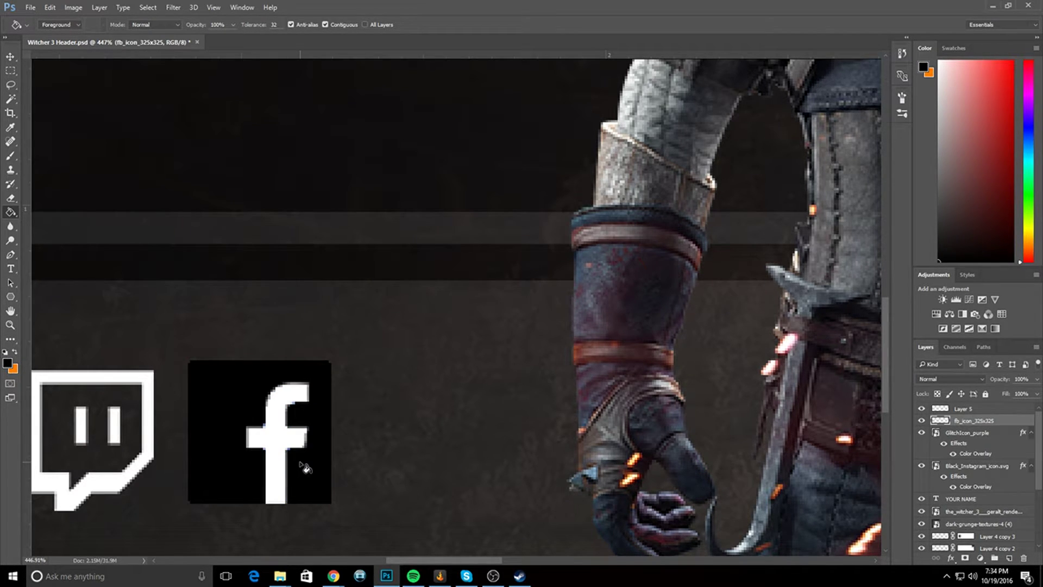
pyautogui.hotkey('ctrl', 'z')
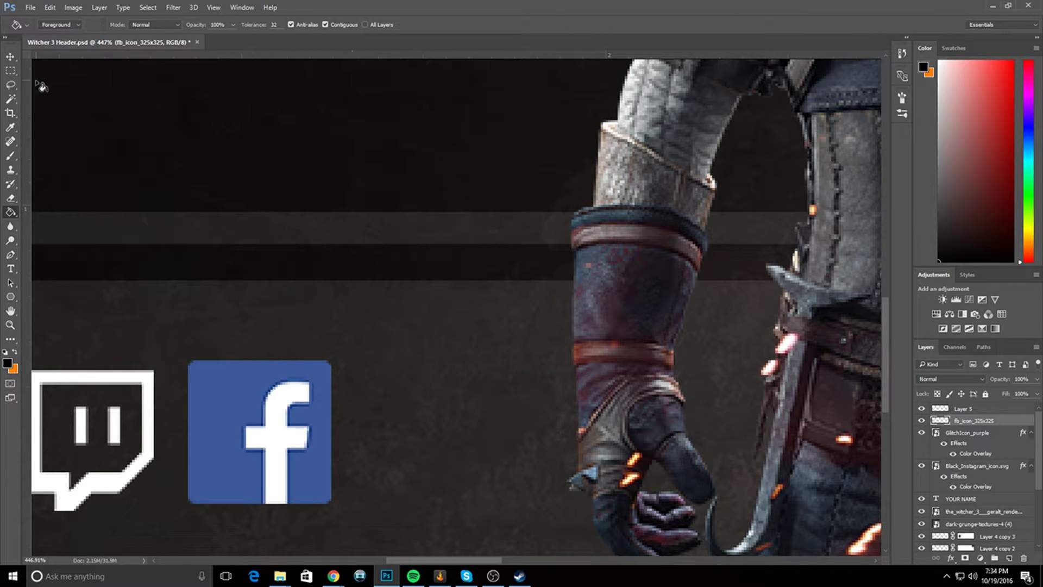
# - Select the Facebook icon's blue background with the Magic Wand, delete it to leave the white f, and deselect
pyautogui.click(11, 99)
pyautogui.click(206, 408)
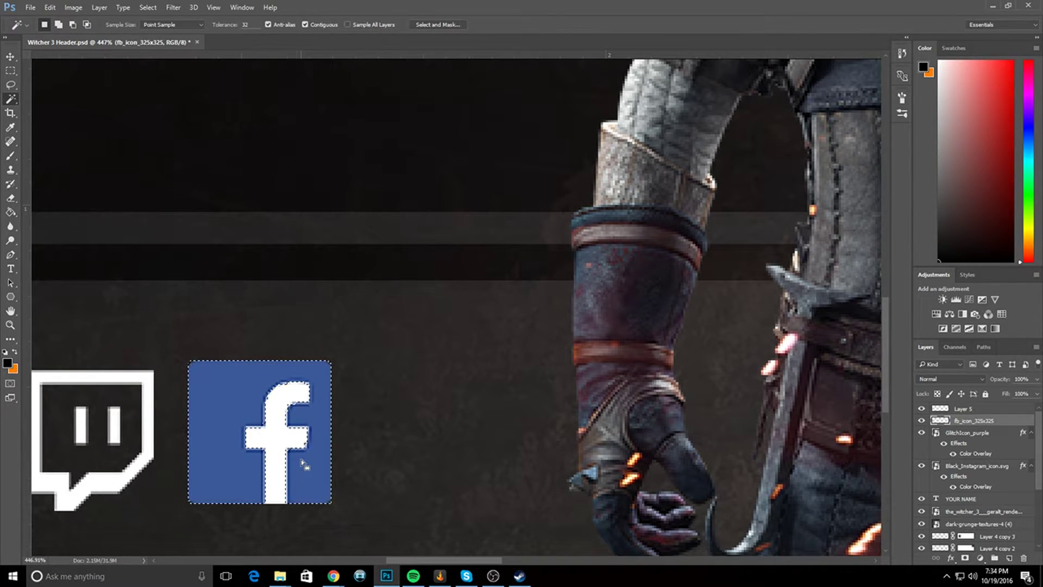
pyautogui.press('Delete')
pyautogui.hotkey('ctrl', 'd')
pyautogui.press('z')
pyautogui.moveTo(405, 466); pyautogui.dragTo(362, 458)
# - Group the Facebook, Twitch and Instagram icon layers and check the group's contents
pyautogui.click(11, 57)
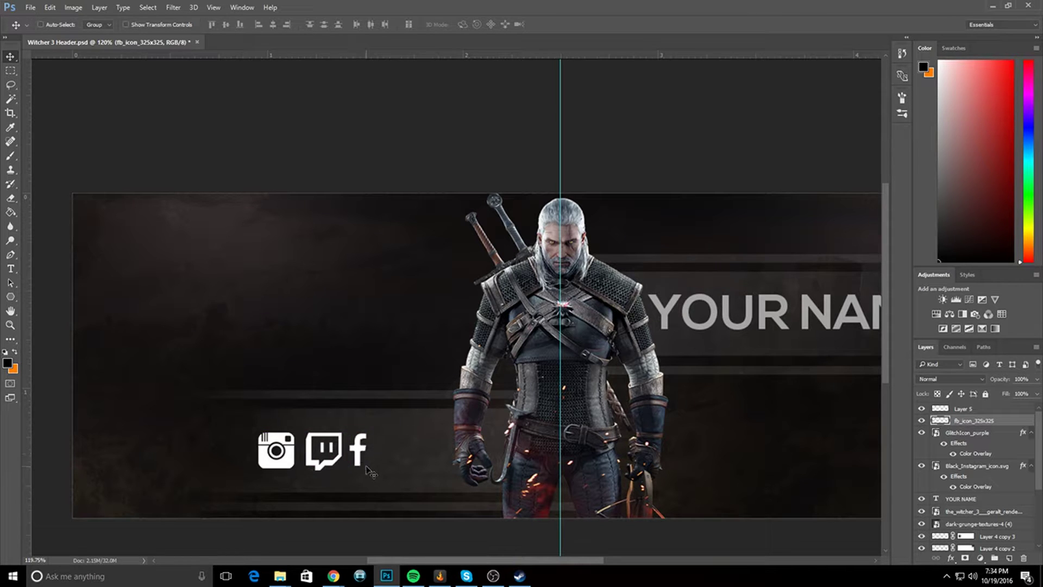
pyautogui.keyDown('shift'); pyautogui.click(973, 441); pyautogui.keyUp('shift')
pyautogui.keyDown('shift'); pyautogui.click(976, 466); pyautogui.keyUp('shift')
pyautogui.hotkey('ctrl', 'g')
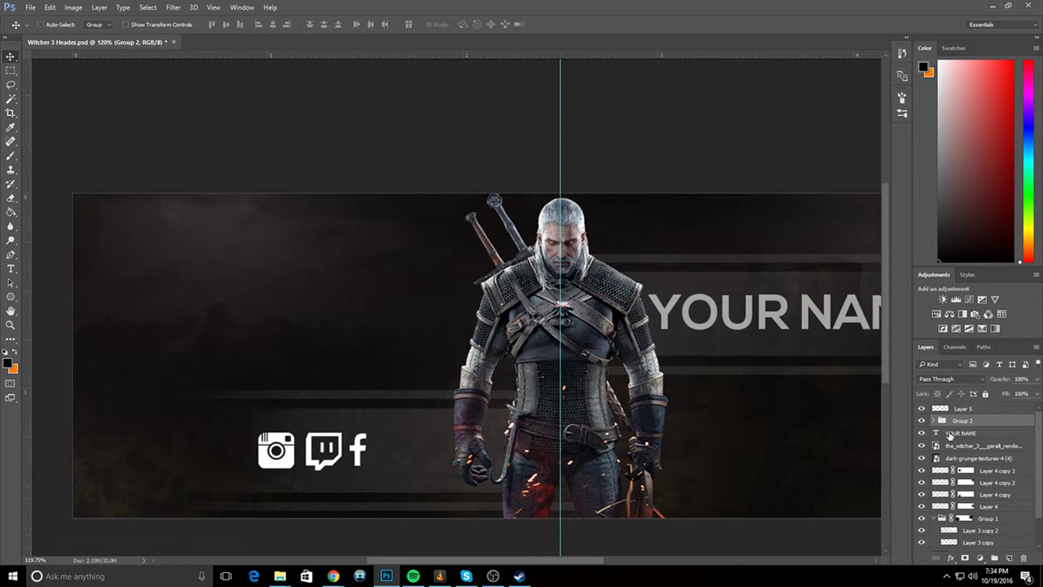
pyautogui.click(932, 421)
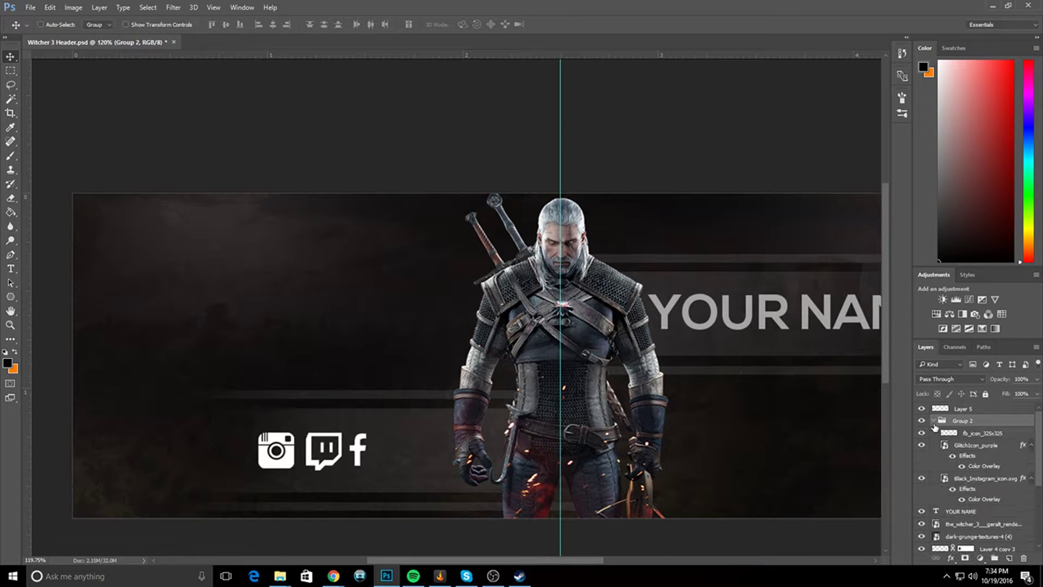
pyautogui.click(934, 421)
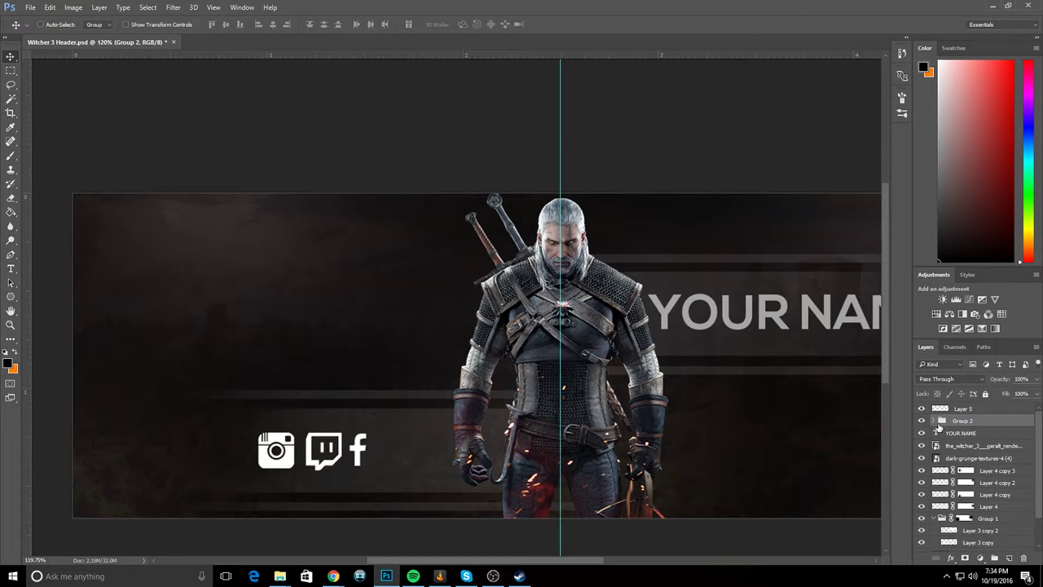
# - Lower the icon group's opacity to 23% and shift it along the left wide bar towards Geralt
pyautogui.moveTo(1037, 379); pyautogui.dragTo(997, 396)
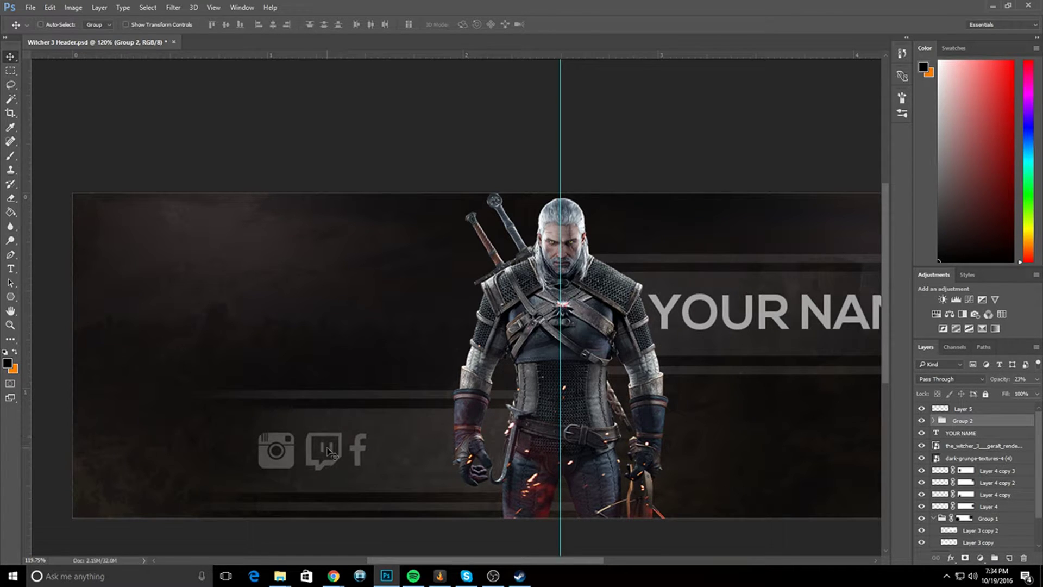
pyautogui.moveTo(331, 451); pyautogui.dragTo(366, 452)
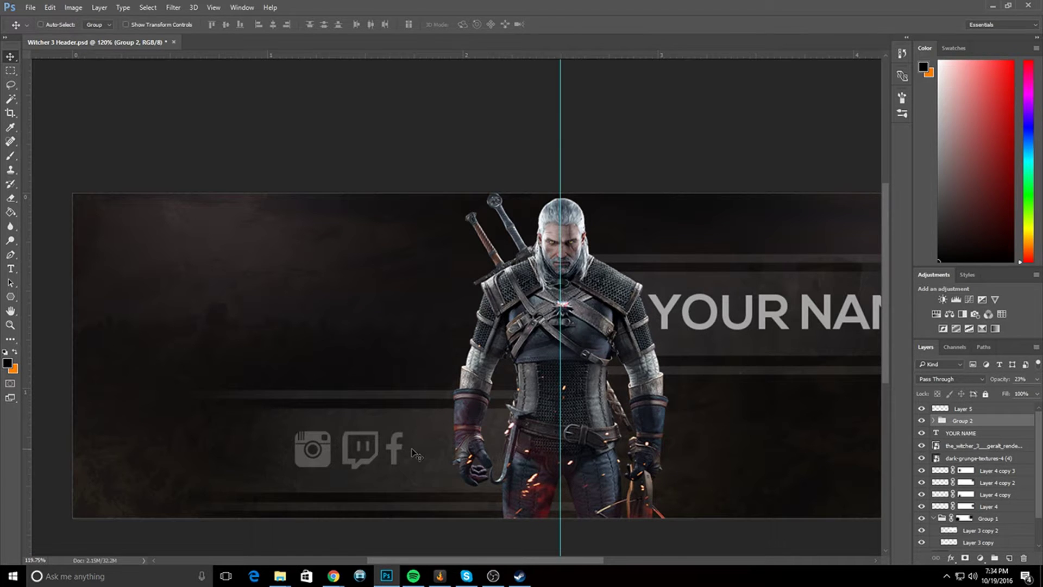
pyautogui.press('z')
pyautogui.moveTo(521, 302); pyautogui.dragTo(489, 305)
# - Create a new layer between the icon group and the YOUR NAME text, and greatly reduce the soft brush size
pyautogui.moveTo(506, 433); pyautogui.dragTo(533, 425)
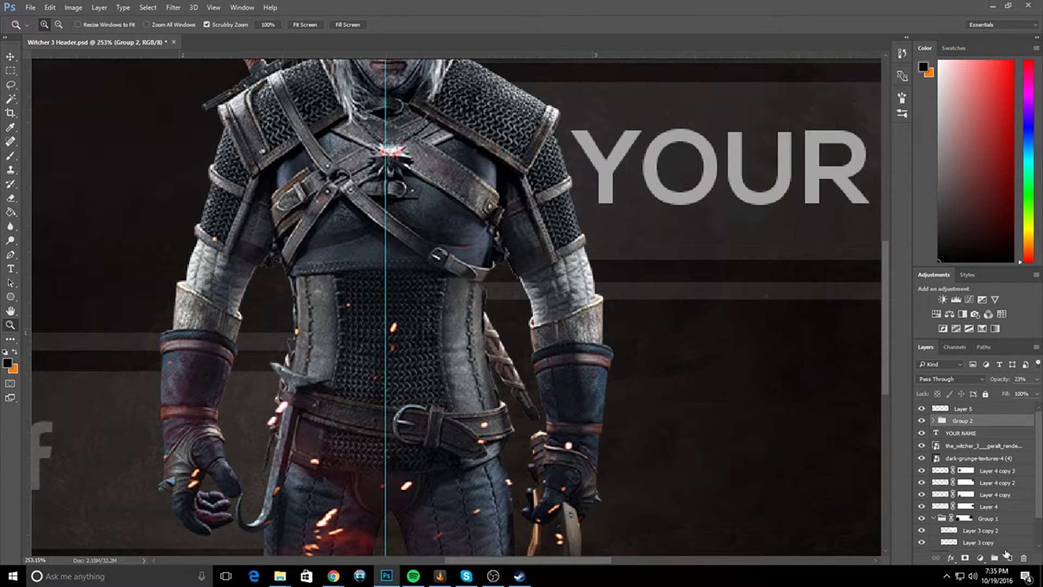
pyautogui.click(1004, 551)
pyautogui.moveTo(1009, 546); pyautogui.dragTo(998, 419)
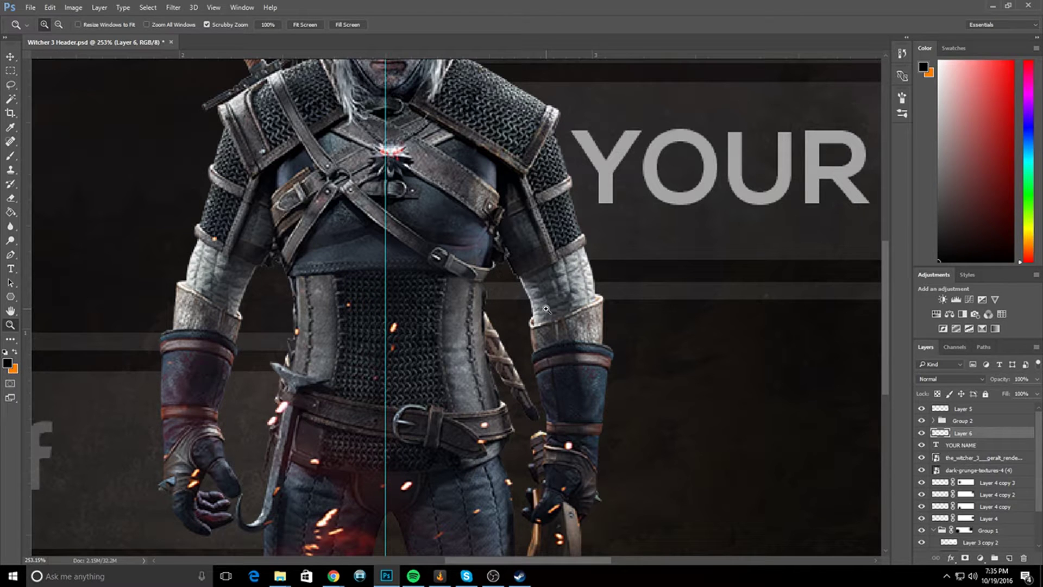
pyautogui.press('b')
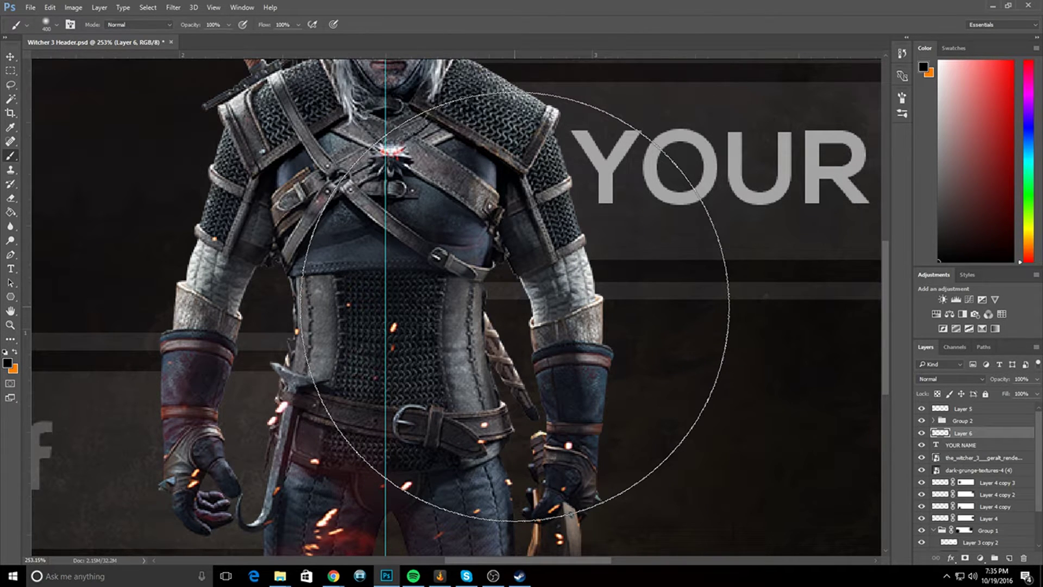
pyautogui.press('[')
pyautogui.press('[')
pyautogui.press('[')
pyautogui.press('[')
pyautogui.press('[')
pyautogui.press('[')
pyautogui.press('[')
pyautogui.press('[')
pyautogui.press('[')
pyautogui.press('[')
pyautogui.press('[')
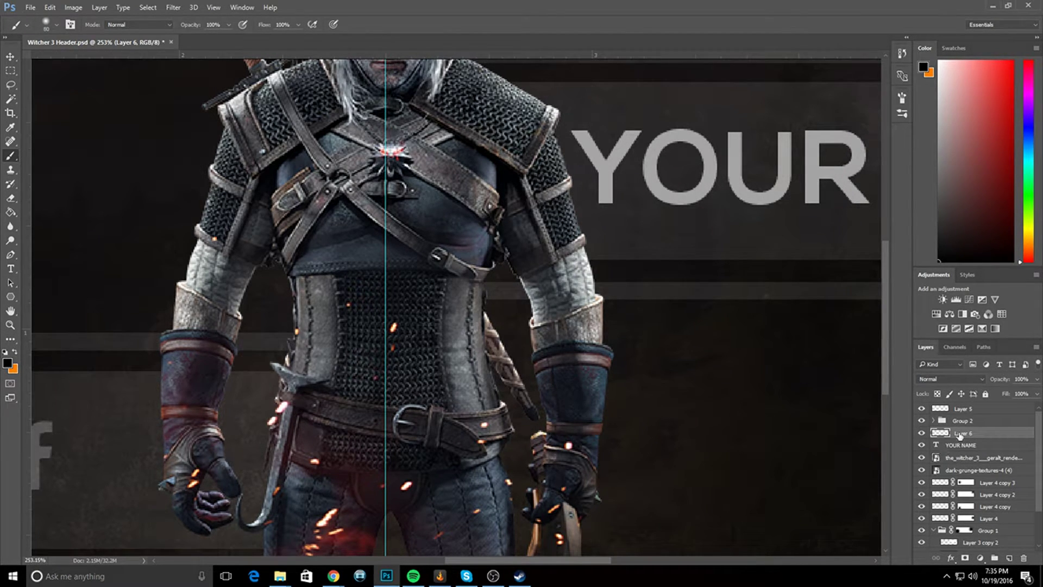
# - Hide and reshow the Geralt render layer to check it, and reselect the empty layer above the name text
pyautogui.click(973, 460)
pyautogui.click(922, 458)
pyautogui.click(922, 459)
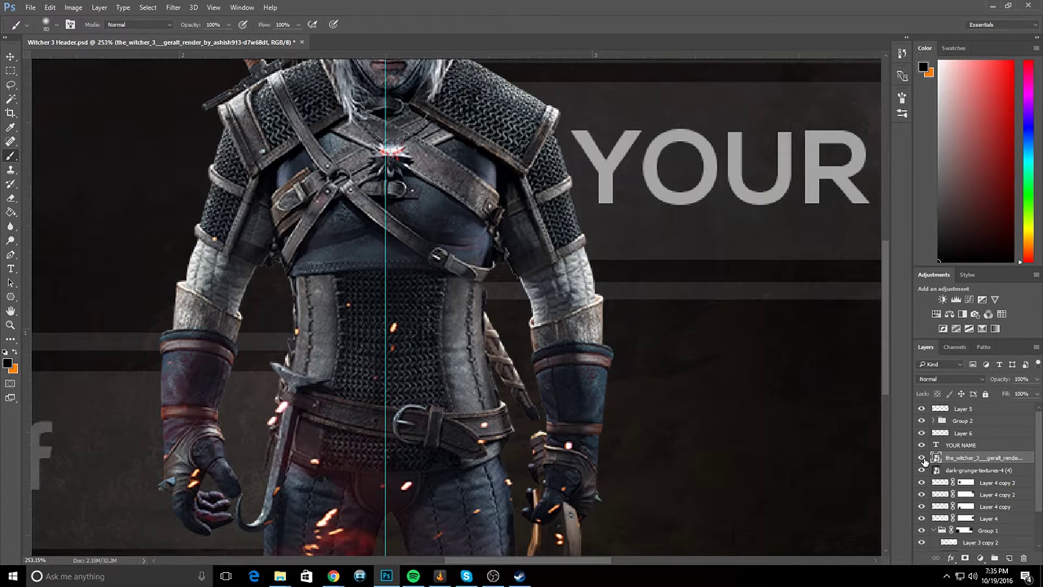
pyautogui.click(972, 434)
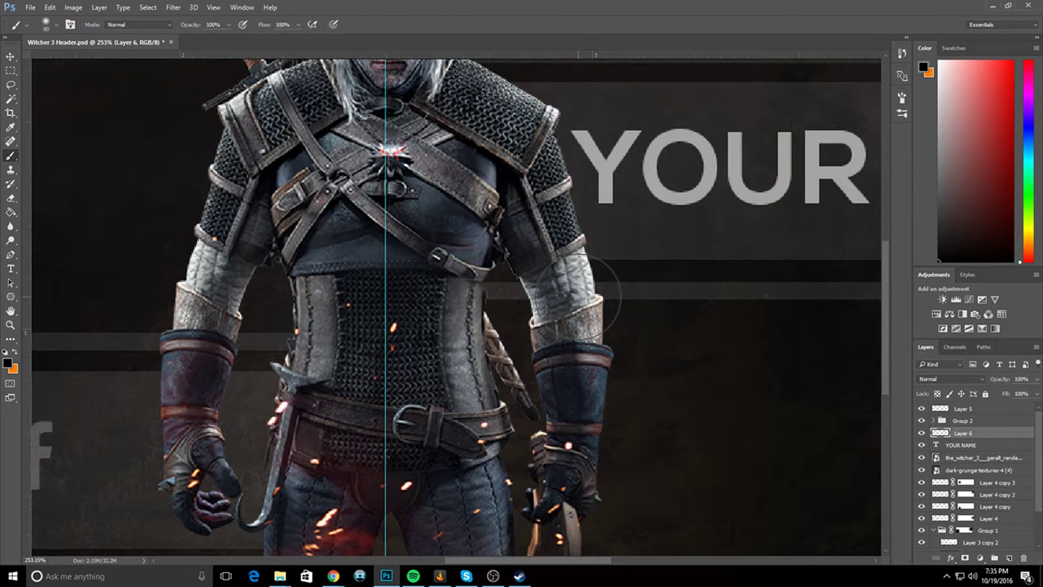
# - Paint soft white spots over the outer edges of both of Geralt's pale sleeves, using a smaller brush
pyautogui.press('[')
pyautogui.press('[')
pyautogui.press('[')
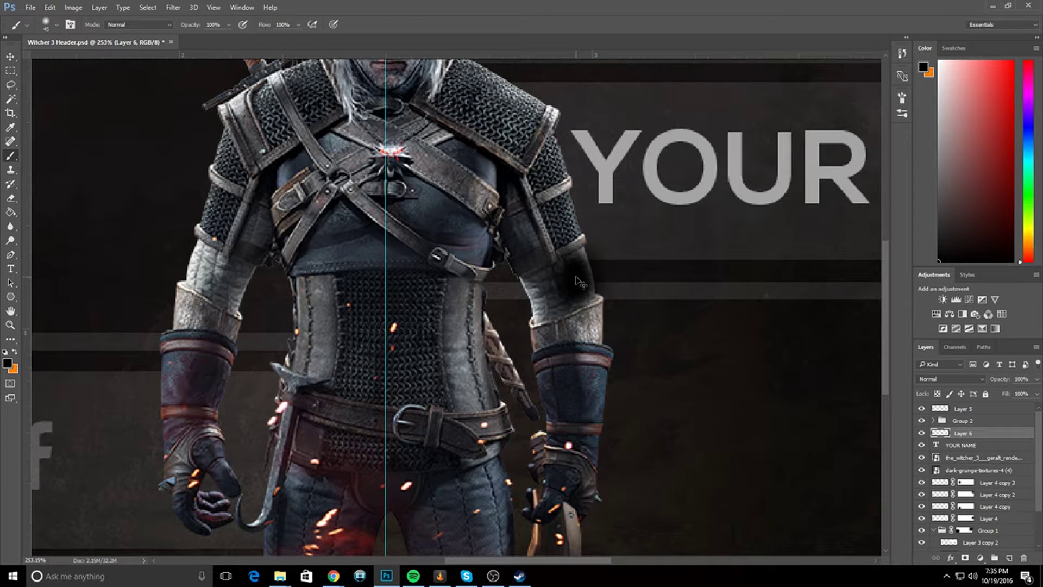
pyautogui.moveTo(935, 164); pyautogui.dragTo(938, 61)
pyautogui.click(582, 272)
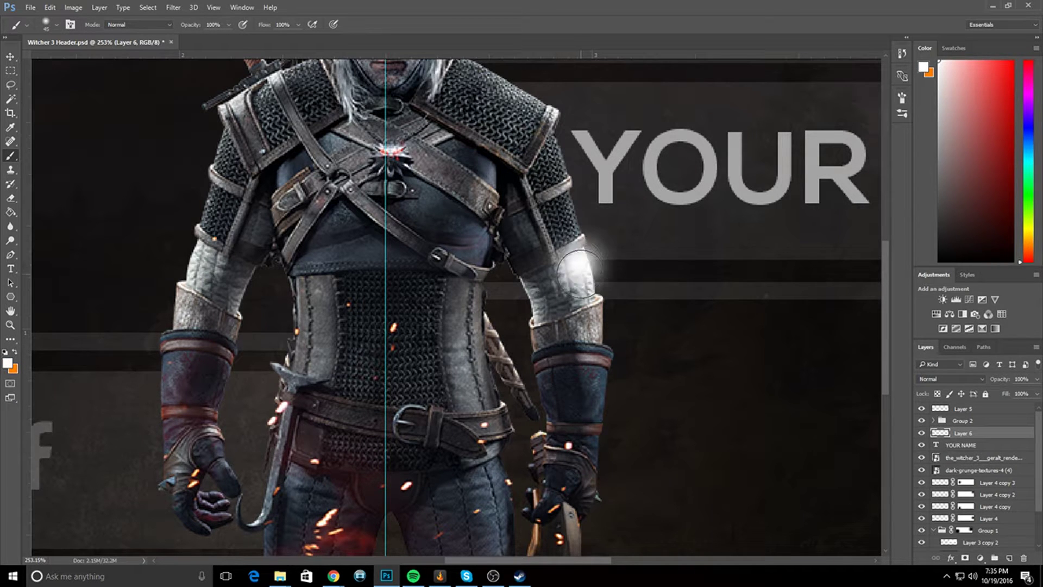
pyautogui.click(581, 281)
pyautogui.click(200, 270)
pyautogui.click(198, 282)
# - Paint smaller soft white spots on both sides of Geralt's hair, reducing the brush size further
pyautogui.scroll(3, 347, 234)
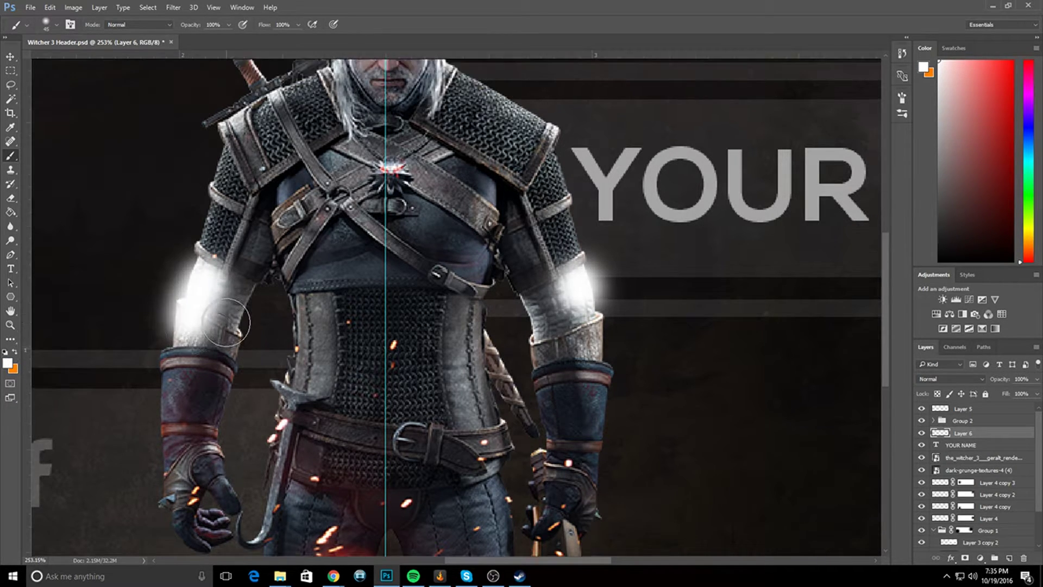
pyautogui.scroll(4, 348, 233)
pyautogui.press('[')
pyautogui.press('[')
pyautogui.press('[')
pyautogui.press('[')
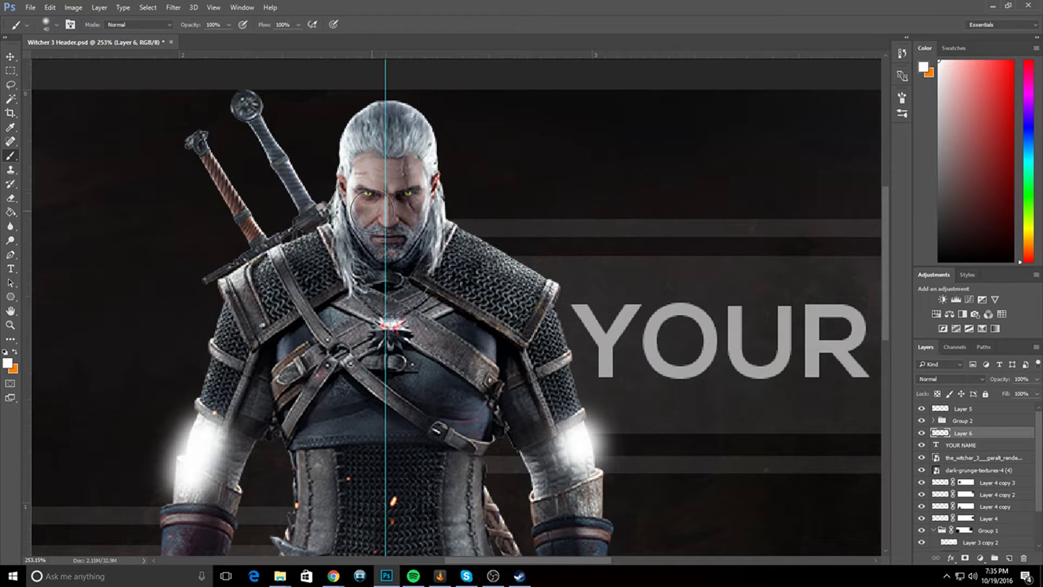
pyautogui.click(428, 143)
pyautogui.click(430, 152)
pyautogui.press('[')
pyautogui.press('[')
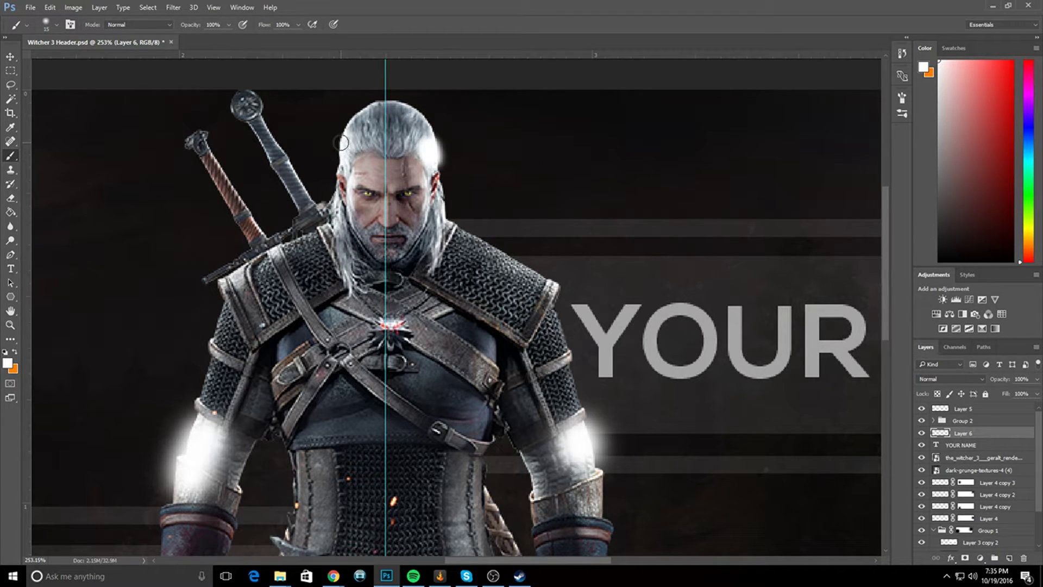
pyautogui.click(349, 143)
pyautogui.click(348, 153)
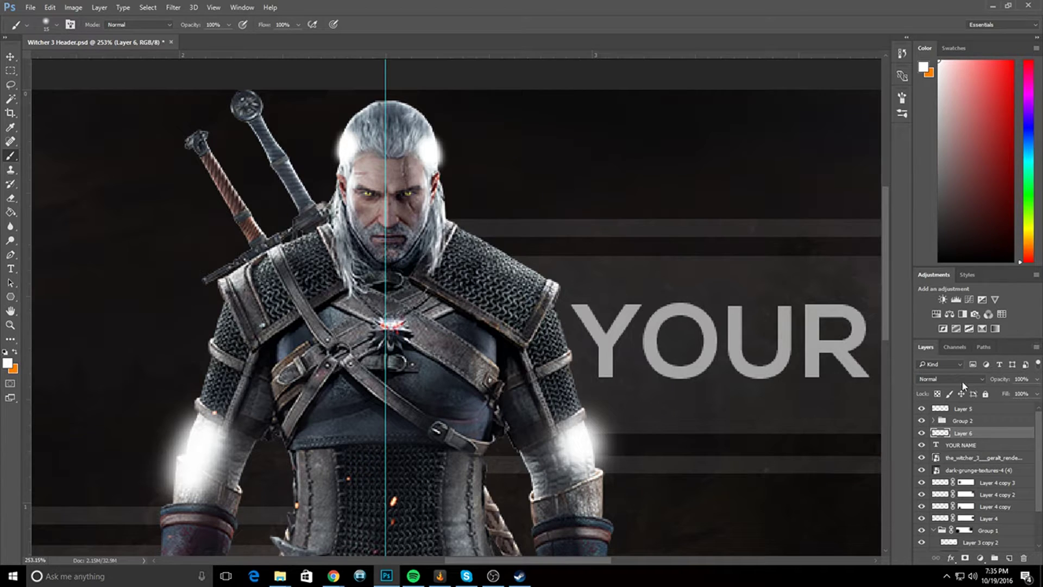
# - Set the white highlight layer, Layer 6, to Soft Light blending at 82% opacity
pyautogui.click(944, 375)
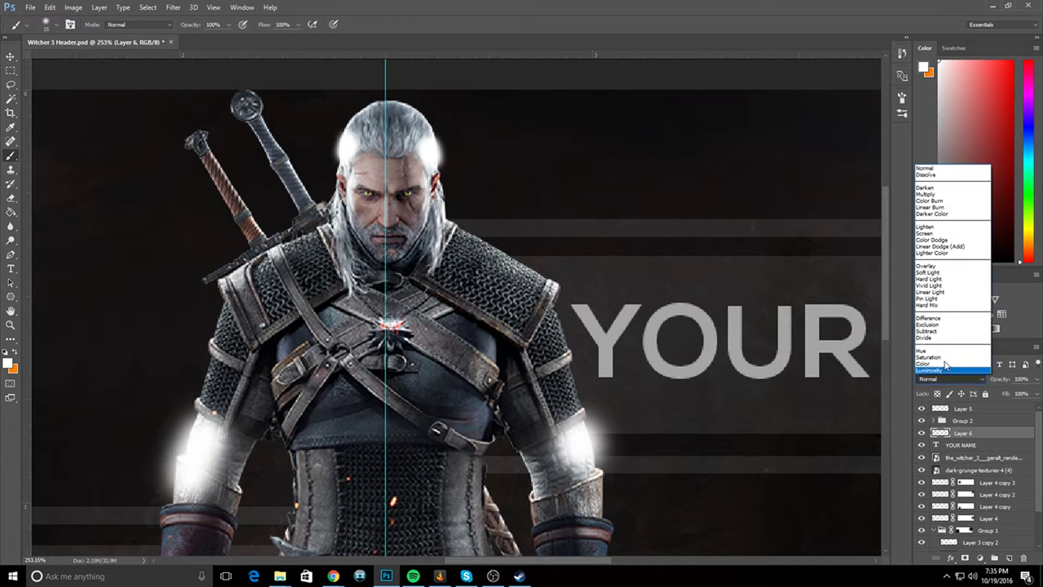
pyautogui.click(939, 273)
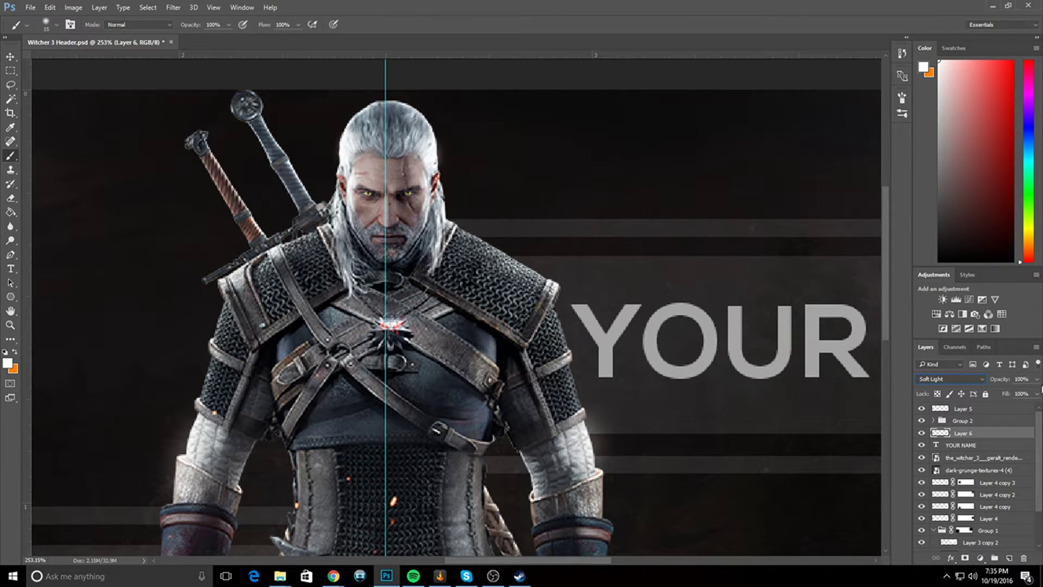
pyautogui.click(1037, 379)
pyautogui.moveTo(1010, 393); pyautogui.dragTo(1009, 394)
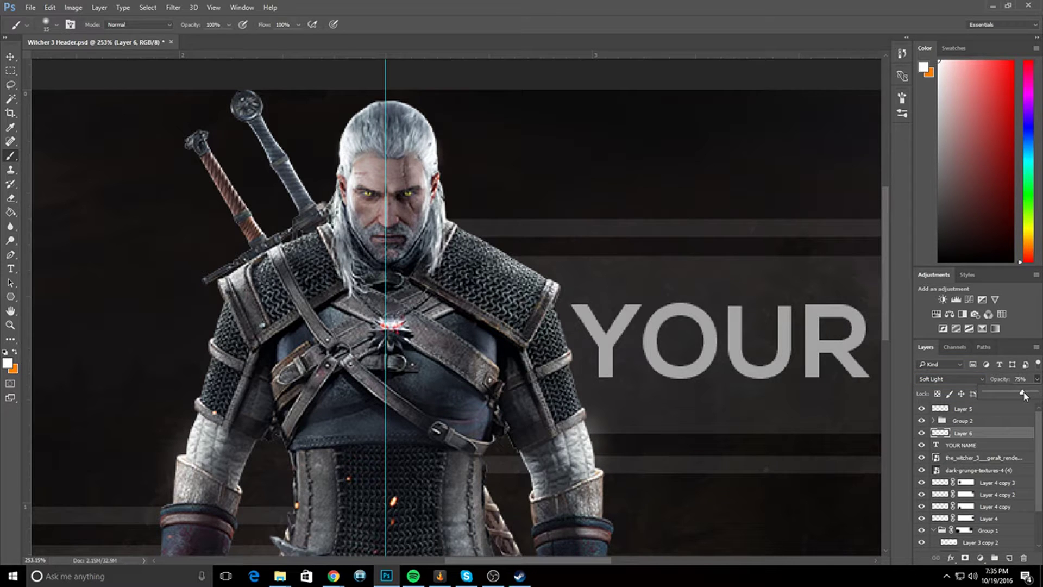
# - Compare the whole banner with the highlight layer hidden and shown, and lower that layer's opacity to 49%
pyautogui.press('z')
pyautogui.moveTo(705, 345); pyautogui.dragTo(659, 341)
pyautogui.click(922, 433)
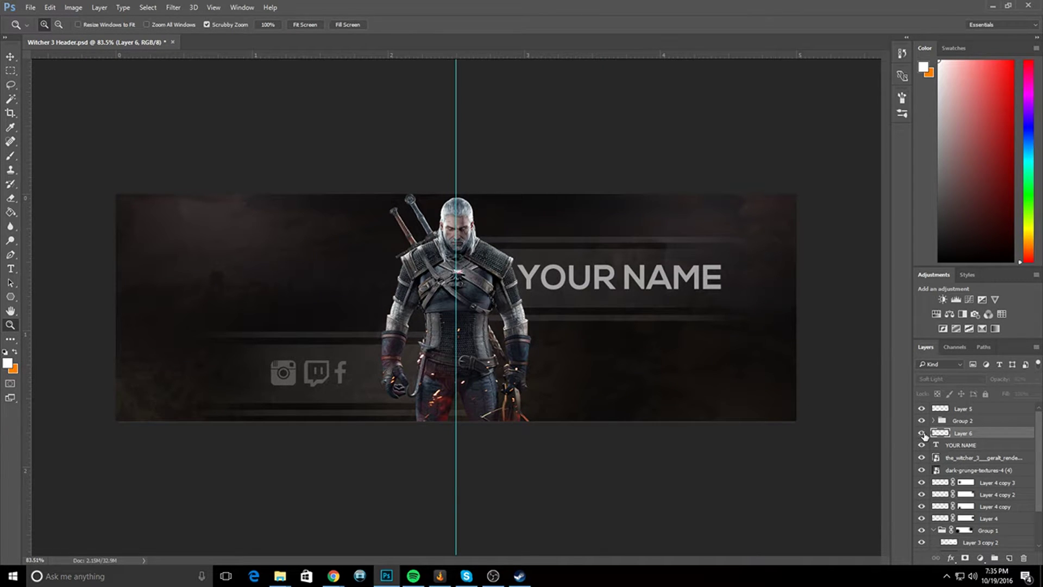
pyautogui.click(922, 433)
pyautogui.click(922, 433)
pyautogui.click(922, 432)
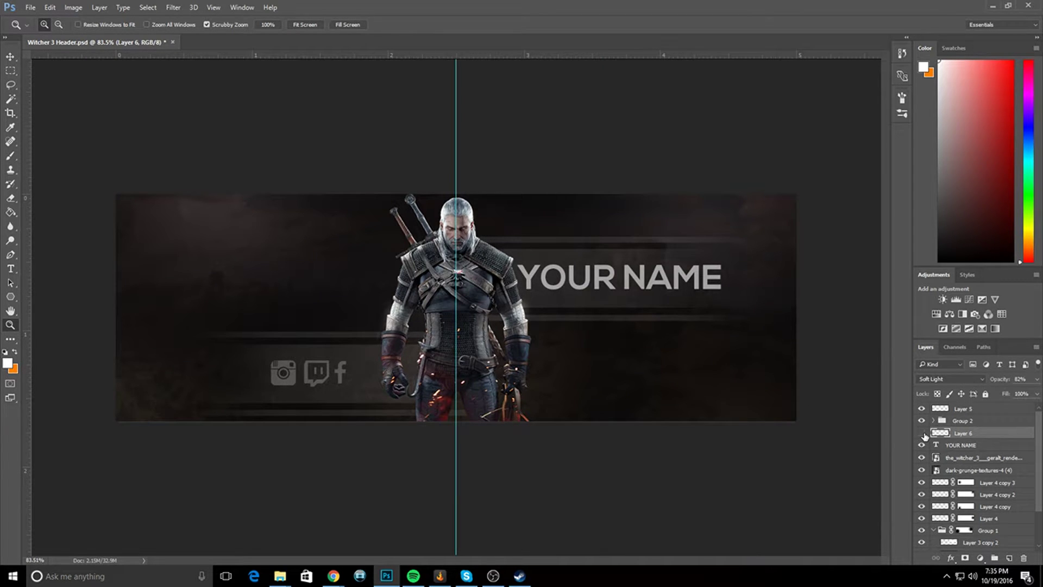
pyautogui.click(922, 433)
pyautogui.click(922, 433)
pyautogui.click(922, 433)
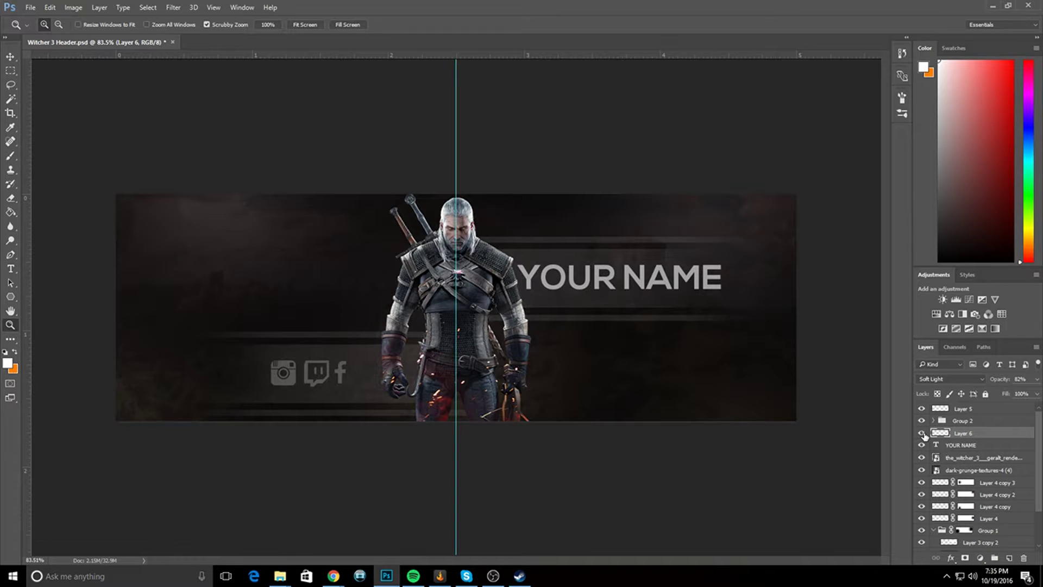
pyautogui.click(922, 433)
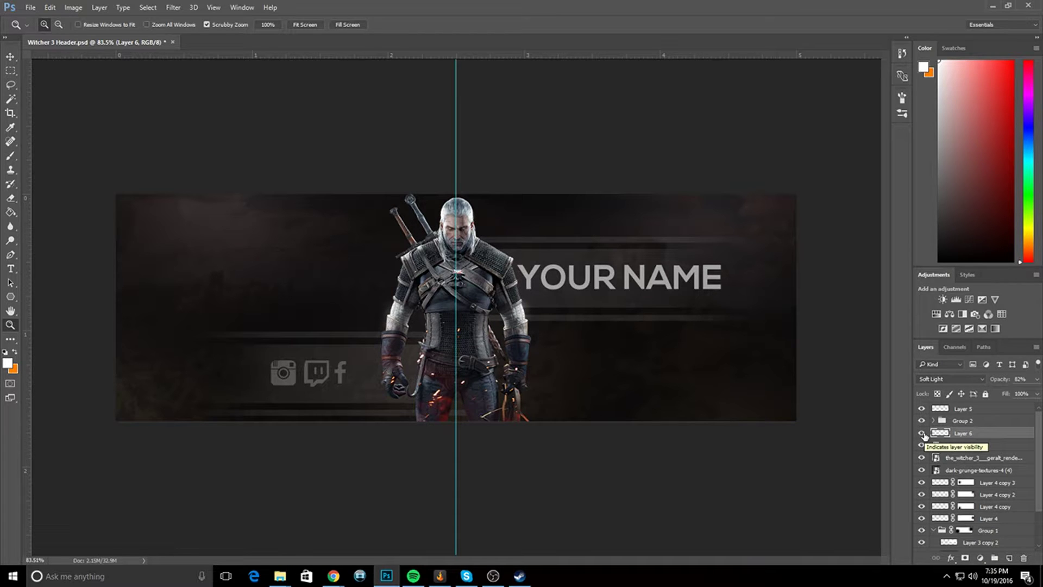
pyautogui.click(1037, 379)
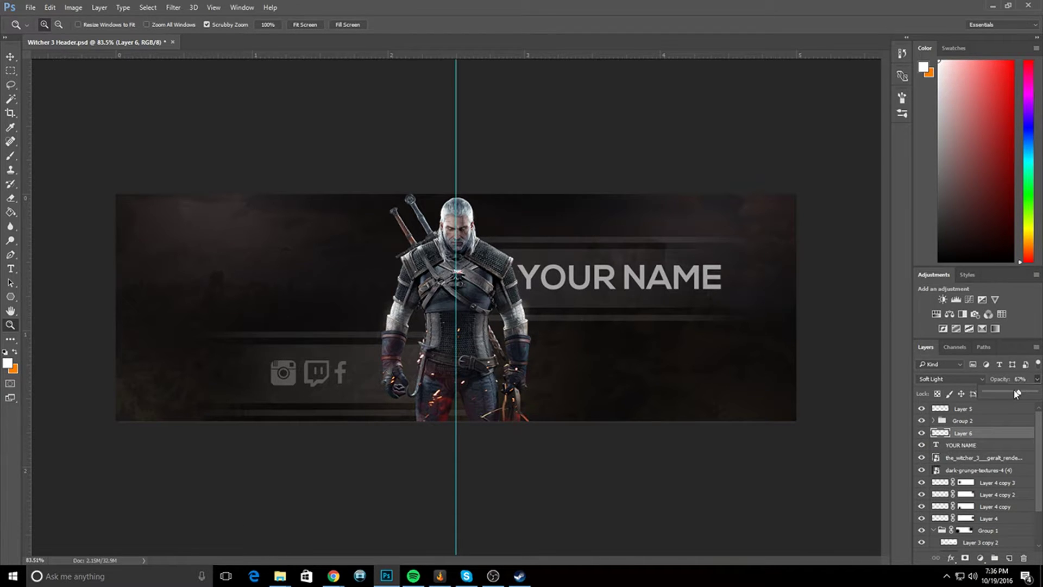
pyautogui.moveTo(1017, 393); pyautogui.dragTo(1007, 393)
# - Switch to the Chrome window with the grunge texture and search Google Images for "cloud render"
pyautogui.moveTo(349, 574)
pyautogui.click(391, 529)
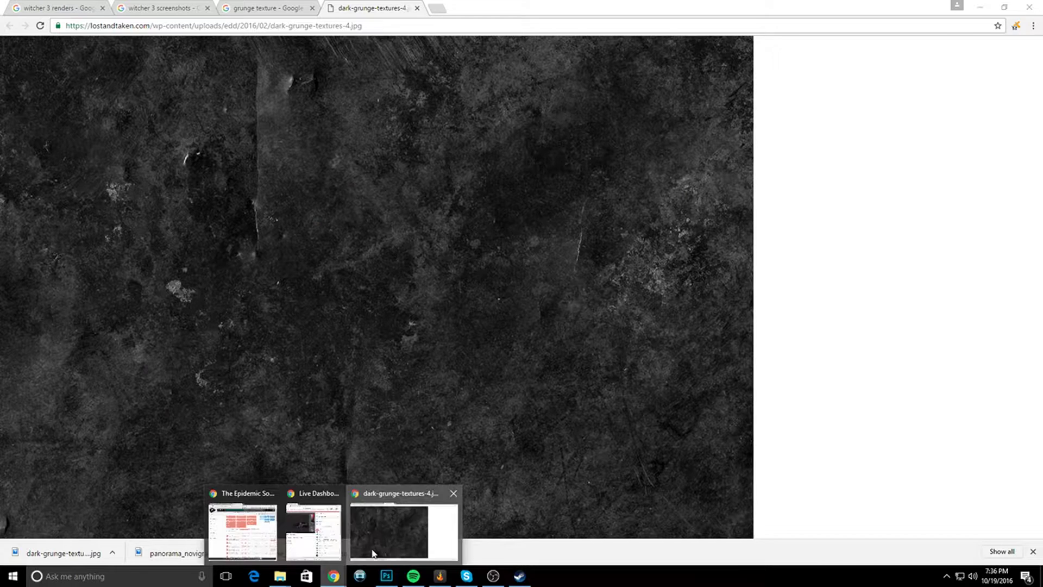
pyautogui.click(374, 28)
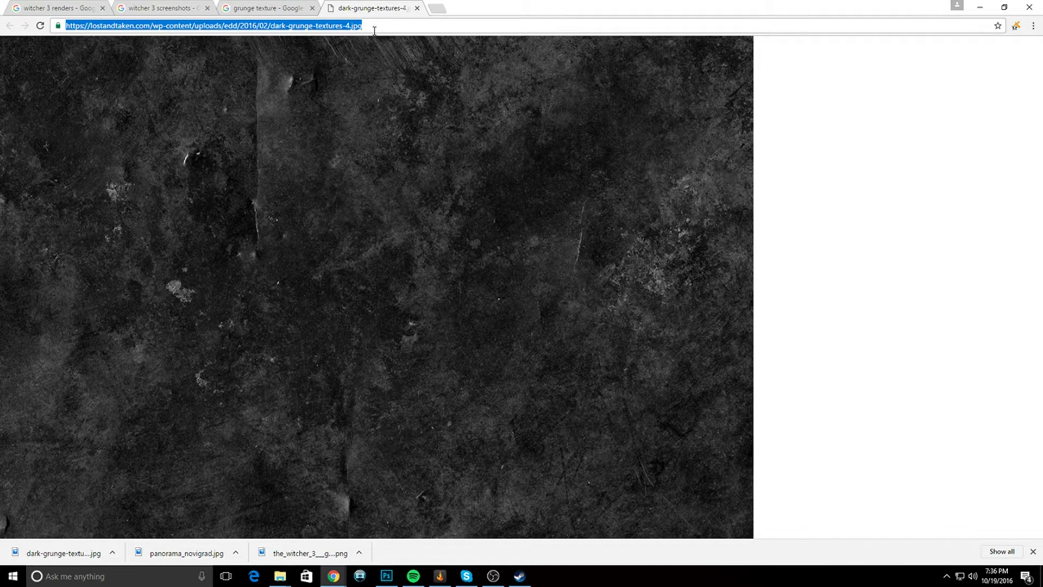
pyautogui.write('cloud ren')
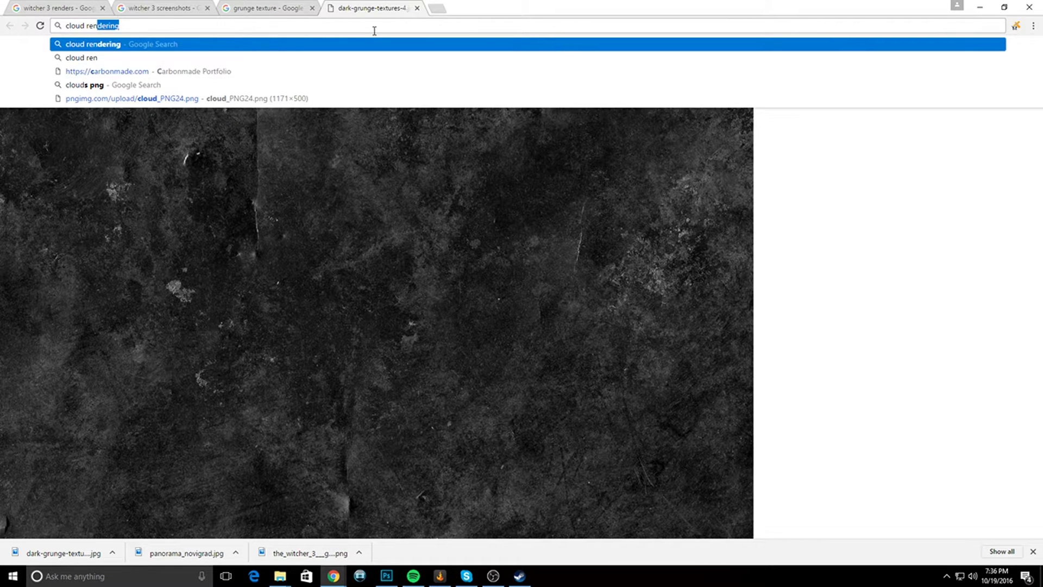
pyautogui.write('de')
pyautogui.press('Return')
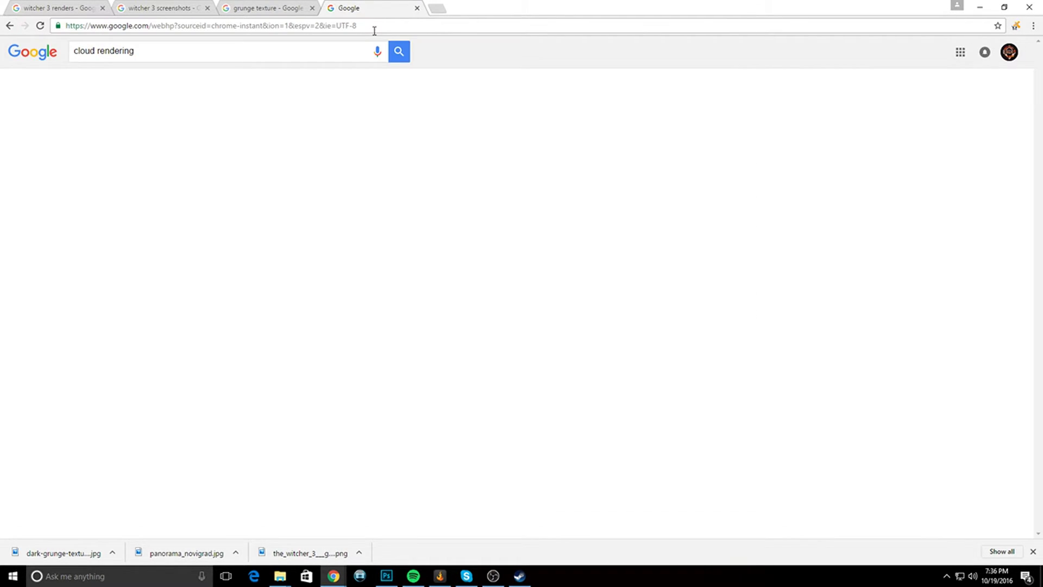
pyautogui.click(136, 52)
pyautogui.moveTo(136, 52); pyautogui.dragTo(115, 56)
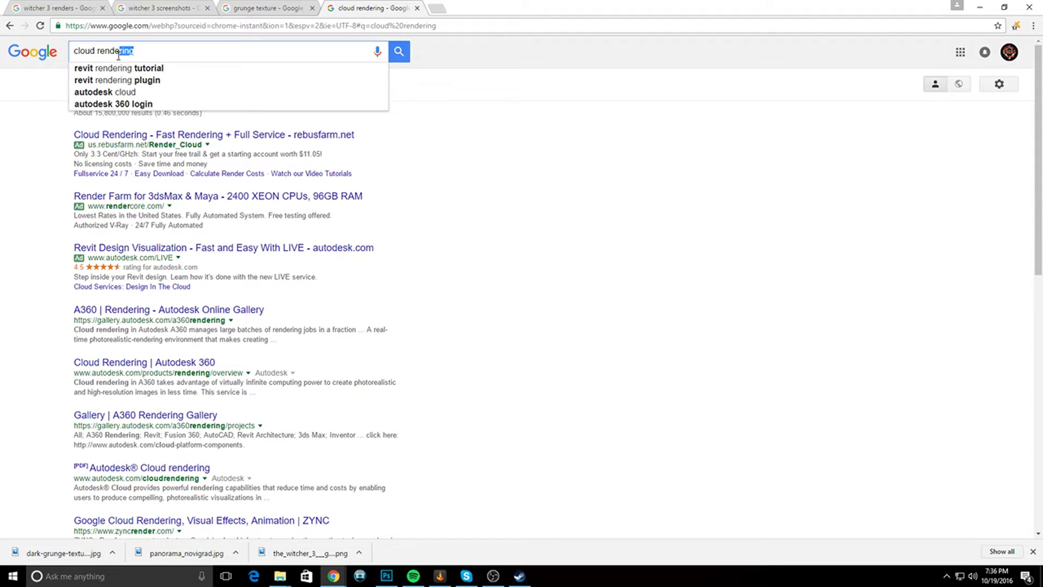
pyautogui.press('BackSpace')
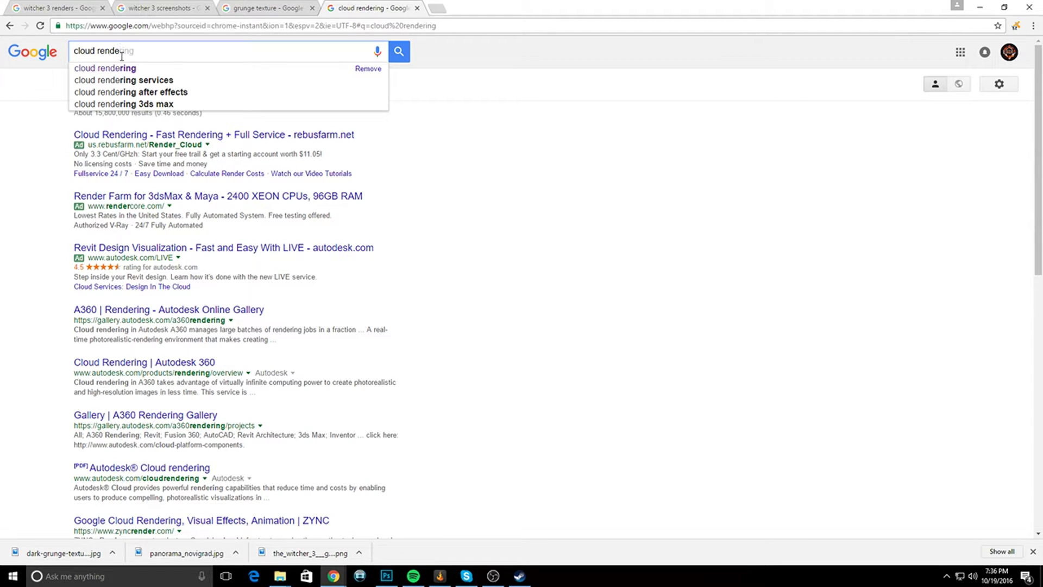
pyautogui.write('r')
pyautogui.press('Return')
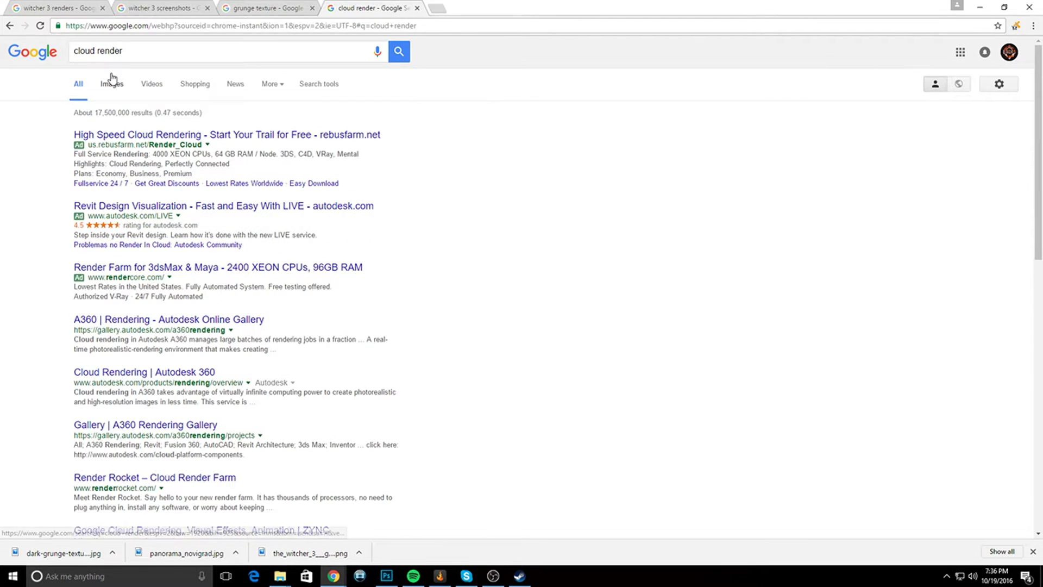
pyautogui.click(111, 83)
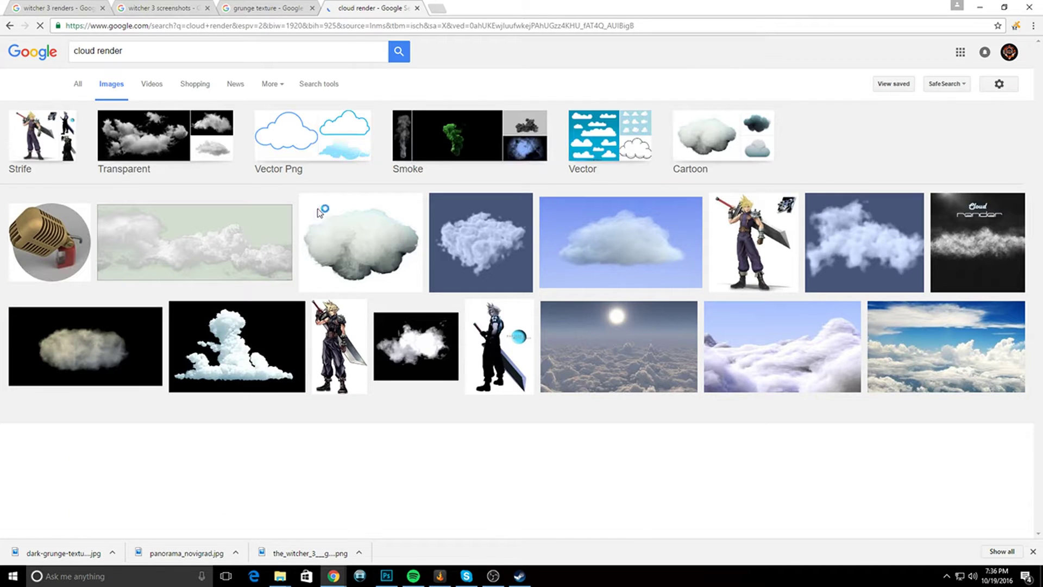
# - Search Google Images for "cloud png" and save the first result at full size as cloud_PNG4
pyautogui.click(180, 56)
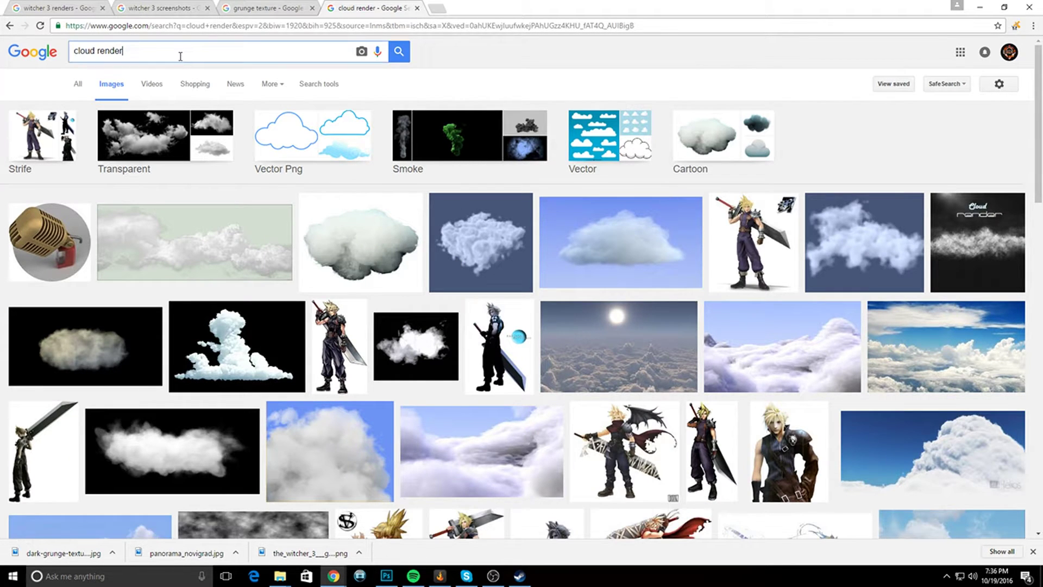
pyautogui.write('png')
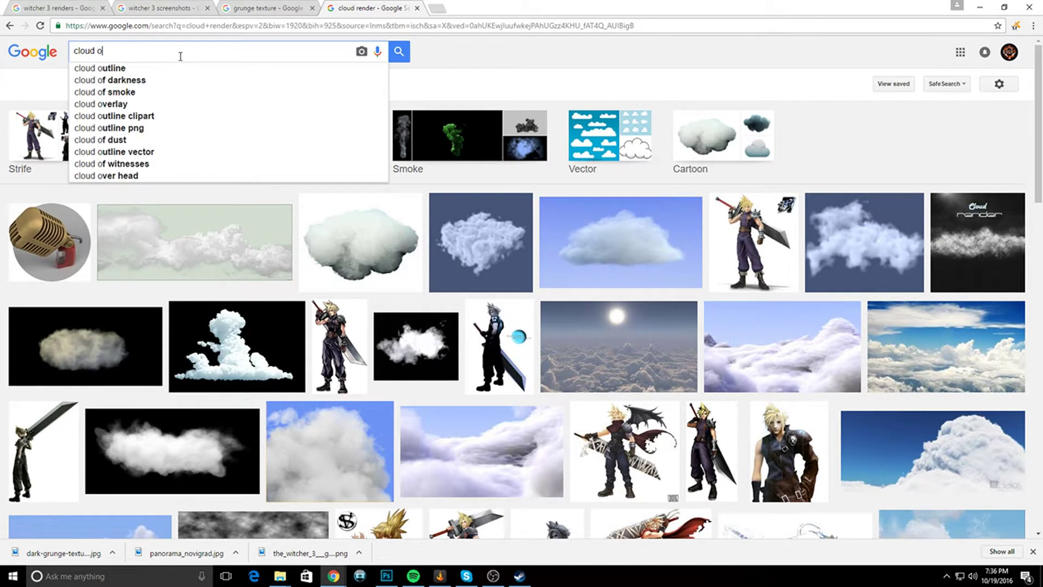
pyautogui.press('Return')
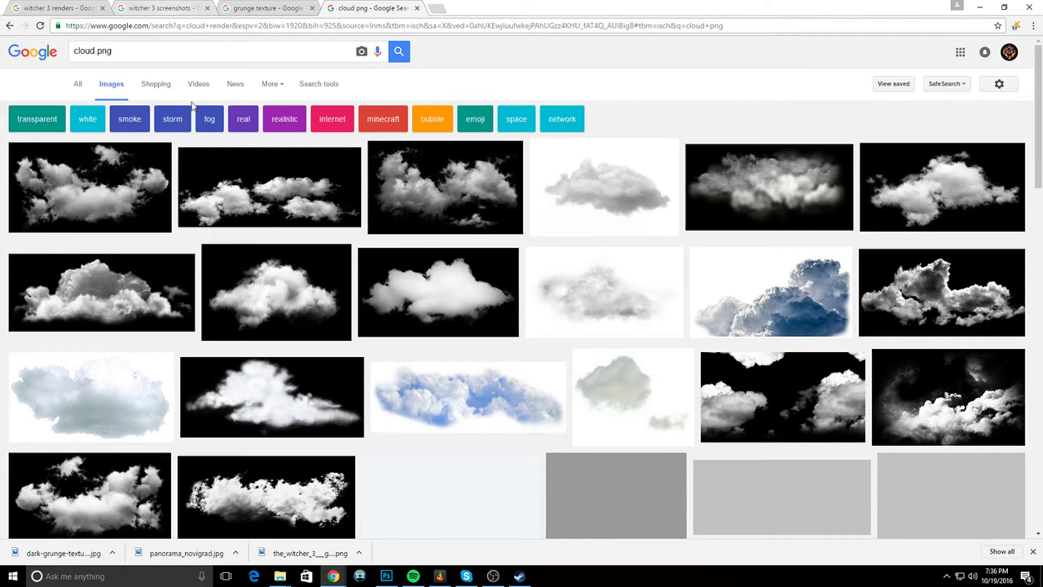
pyautogui.click(135, 178)
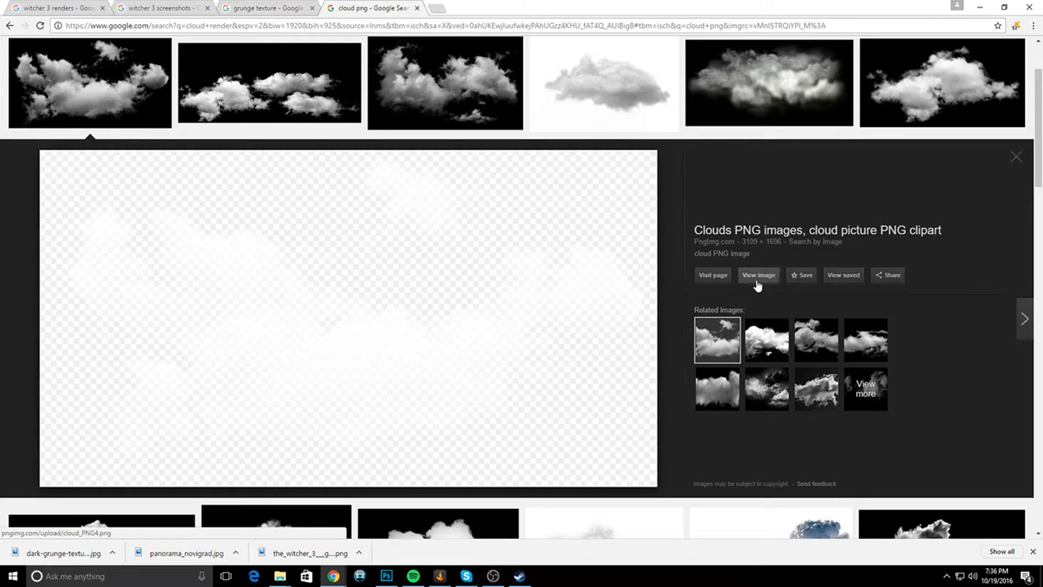
pyautogui.click(759, 275)
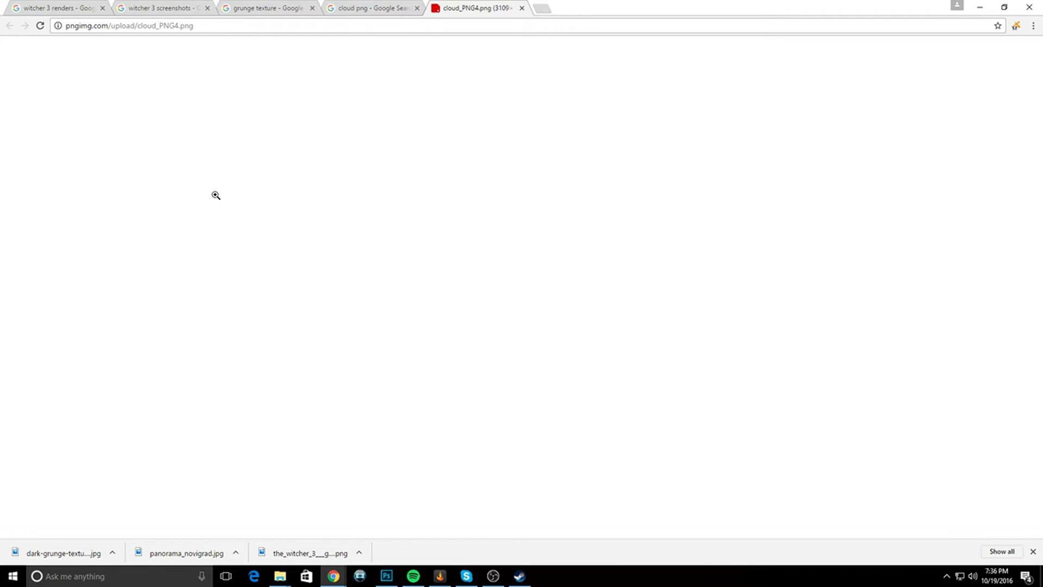
pyautogui.rightClick(215, 195)
pyautogui.click(233, 216)
pyautogui.click(431, 275)
# - Place the downloaded cloud_PNG4 image in the Photoshop banner, over the lower right area beneath YOUR NAME
pyautogui.click(387, 576)
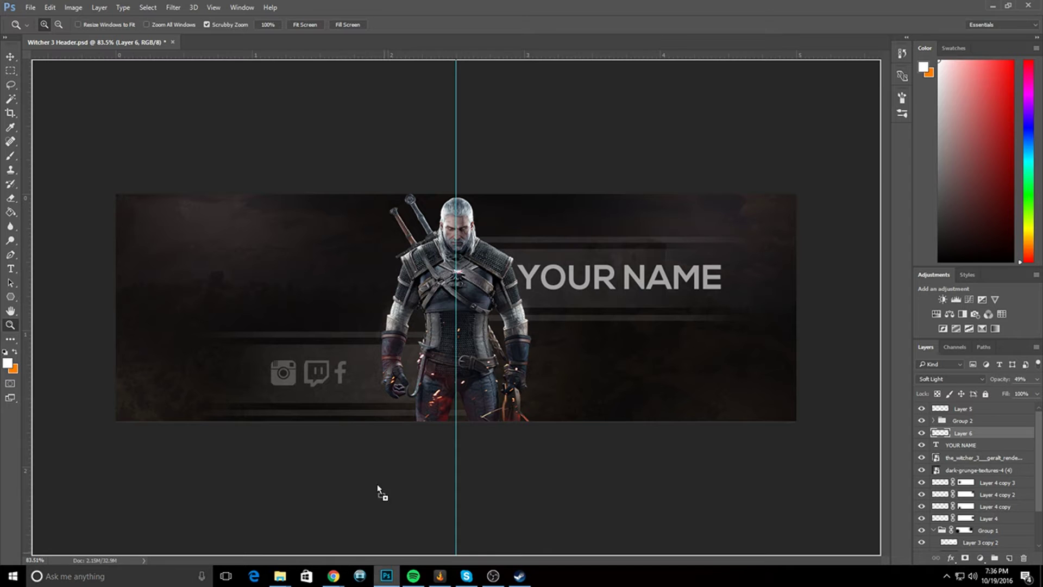
pyautogui.moveTo(378, 488); pyautogui.dragTo(706, 405)
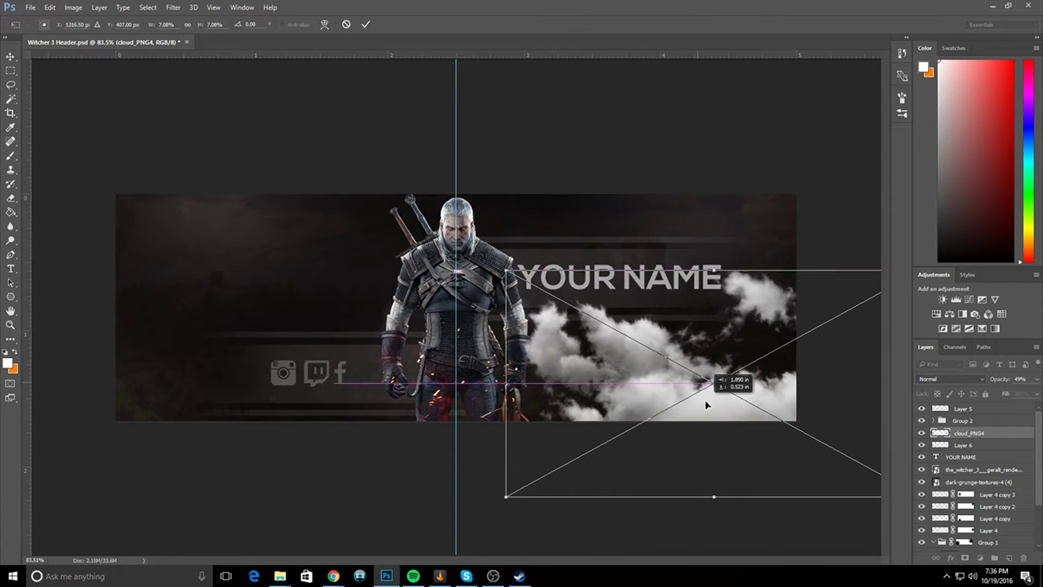
pyautogui.press('Return')
pyautogui.press('z')
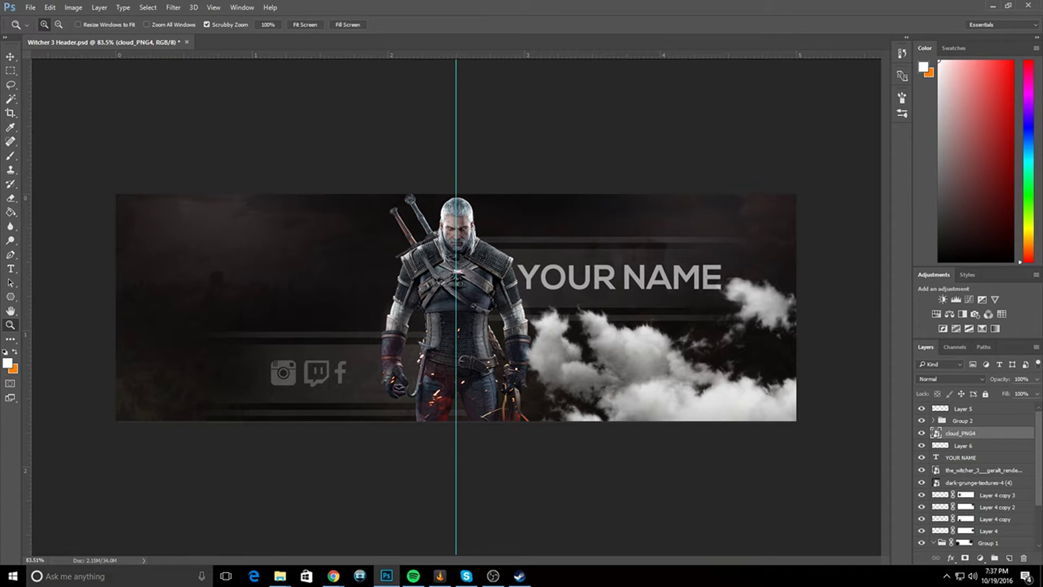
# - Lower the opacity of the cloud_PNG4 layer to 4%
pyautogui.click(1036, 379)
pyautogui.moveTo(1024, 397); pyautogui.dragTo(991, 397)
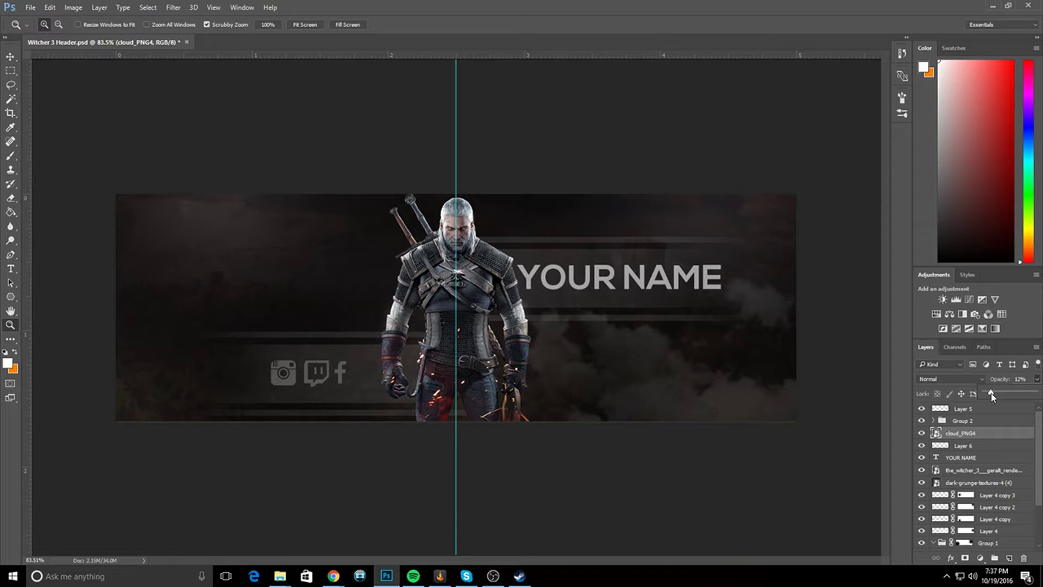
pyautogui.moveTo(990, 394); pyautogui.dragTo(987, 394)
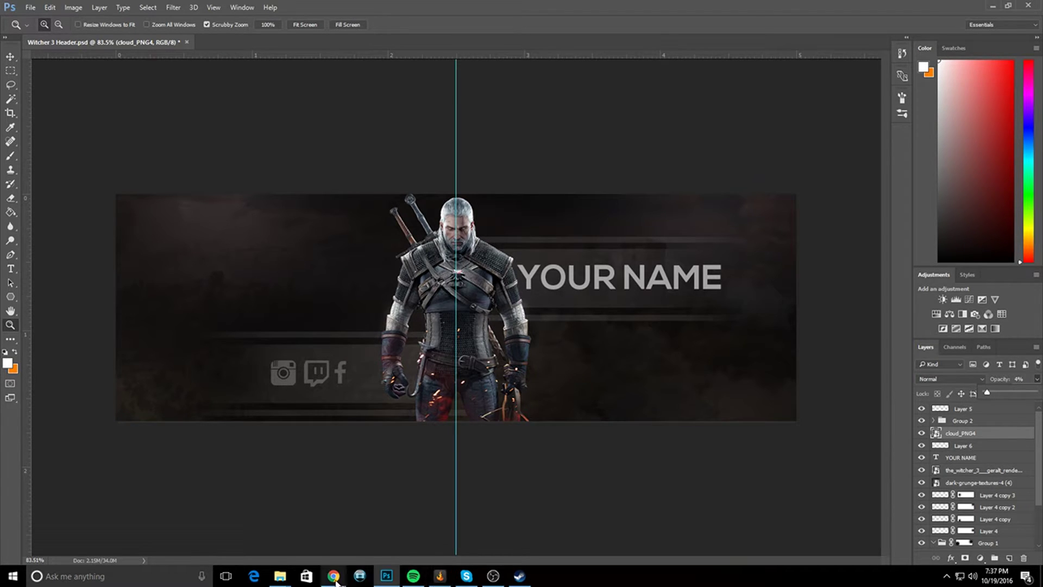
# - Return to the "cloud png" image results in Chrome and save the third cloud at full size as cloud_PNG7
pyautogui.moveTo(333, 576)
pyautogui.click(380, 538)
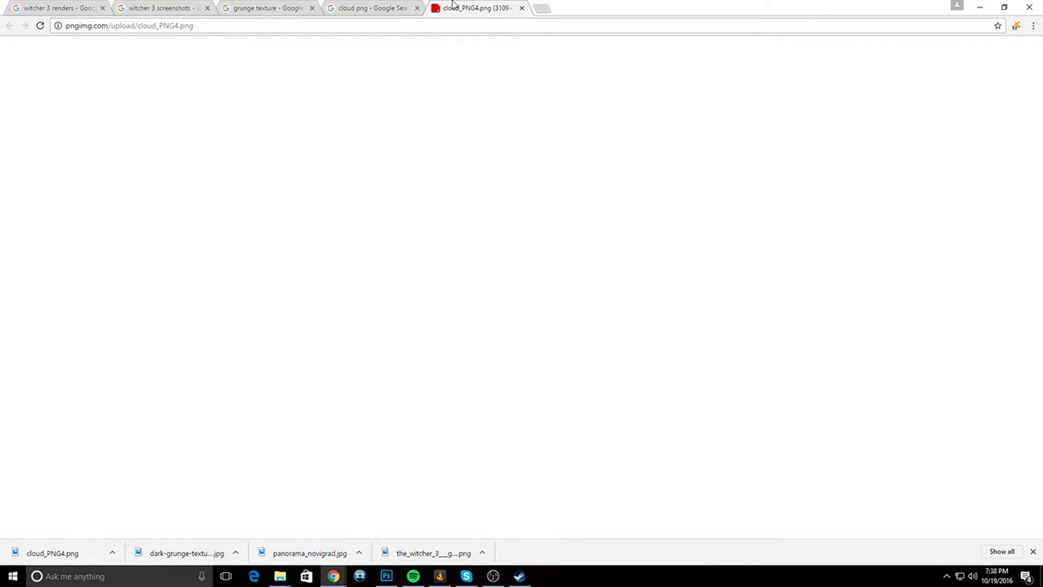
pyautogui.click(397, 7)
pyautogui.scroll(3, 540, 202)
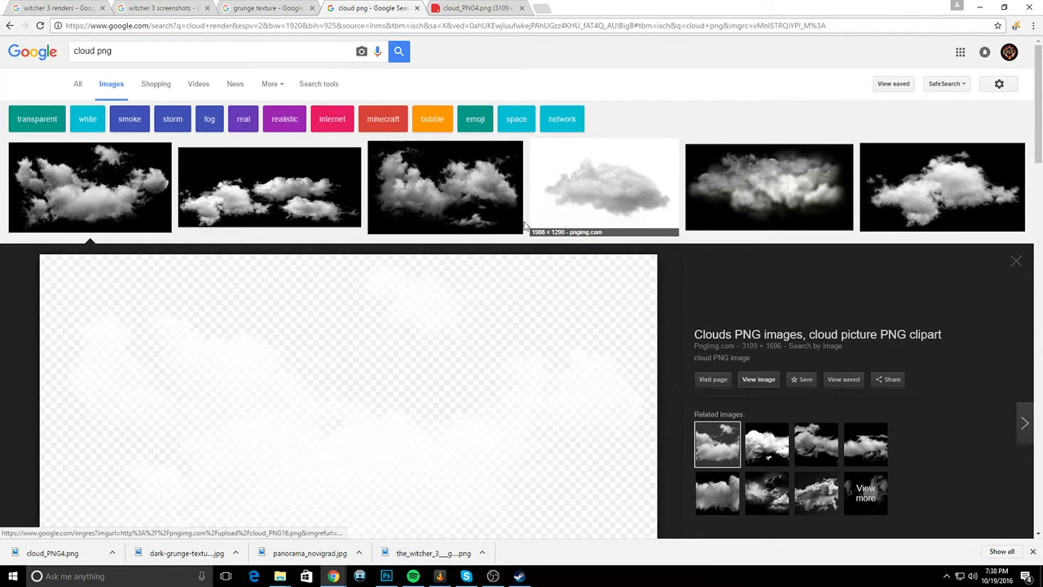
pyautogui.click(473, 207)
pyautogui.scroll(-4, 478, 218)
pyautogui.click(758, 275)
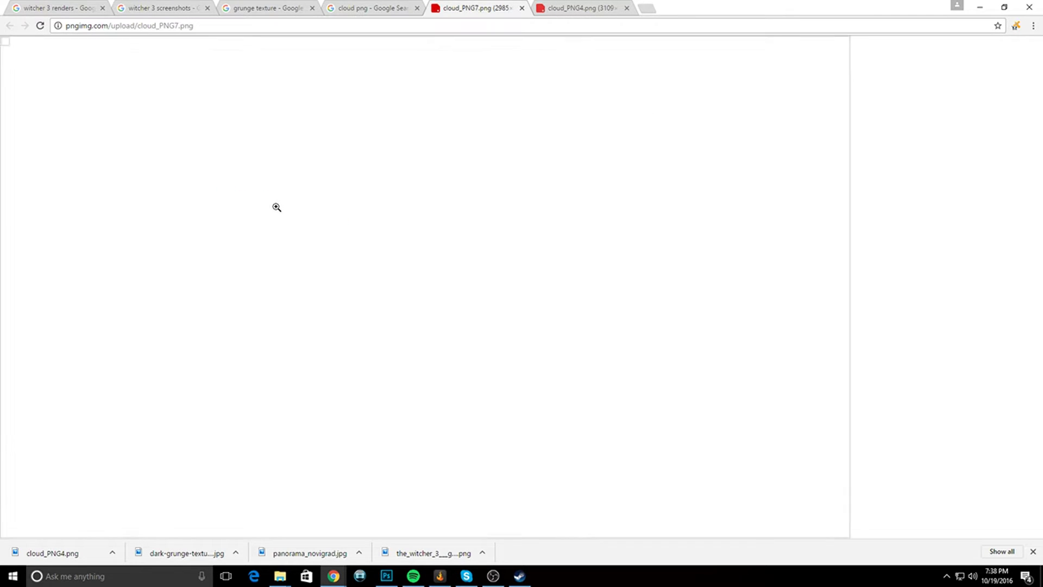
pyautogui.rightClick(284, 213)
pyautogui.click(303, 233)
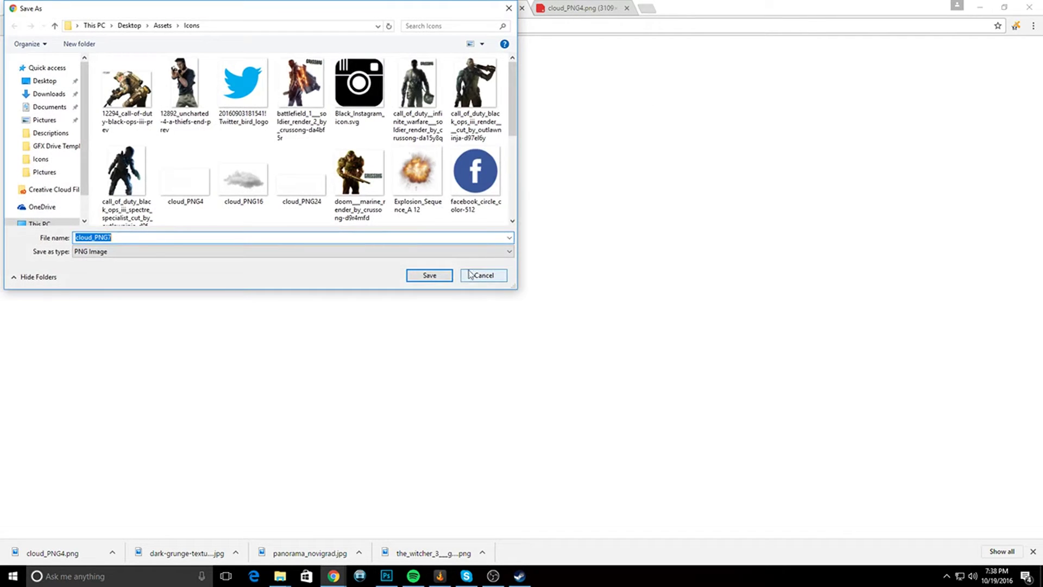
pyautogui.click(445, 274)
# - Place cloud_PNG7 over the banner's lower left corner and reduce its layer opacity to about 8%
pyautogui.moveTo(52, 553); pyautogui.dragTo(56, 455)
pyautogui.click(366, 25)
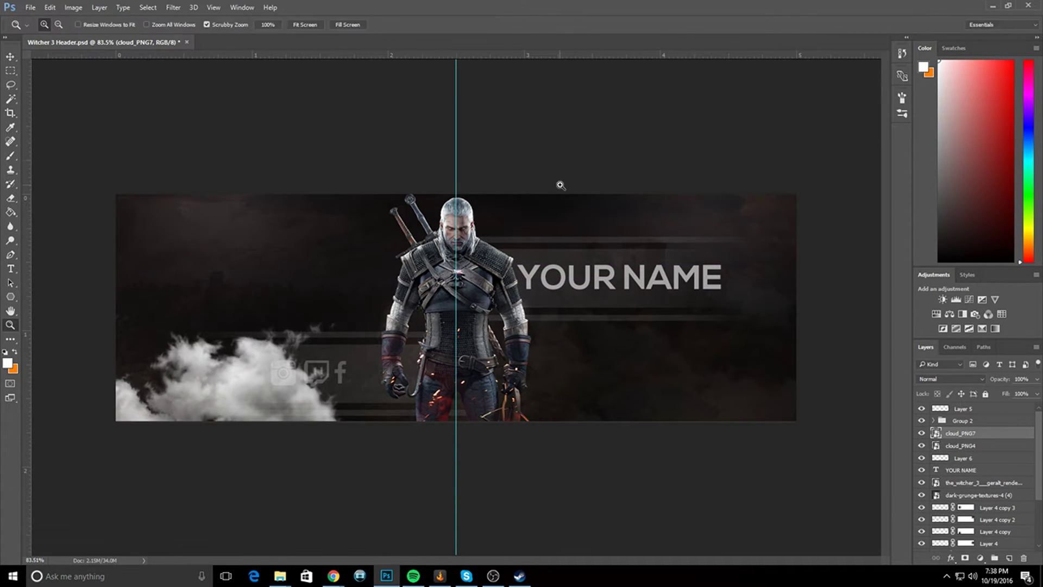
pyautogui.click(1036, 380)
pyautogui.moveTo(998, 392); pyautogui.dragTo(988, 392)
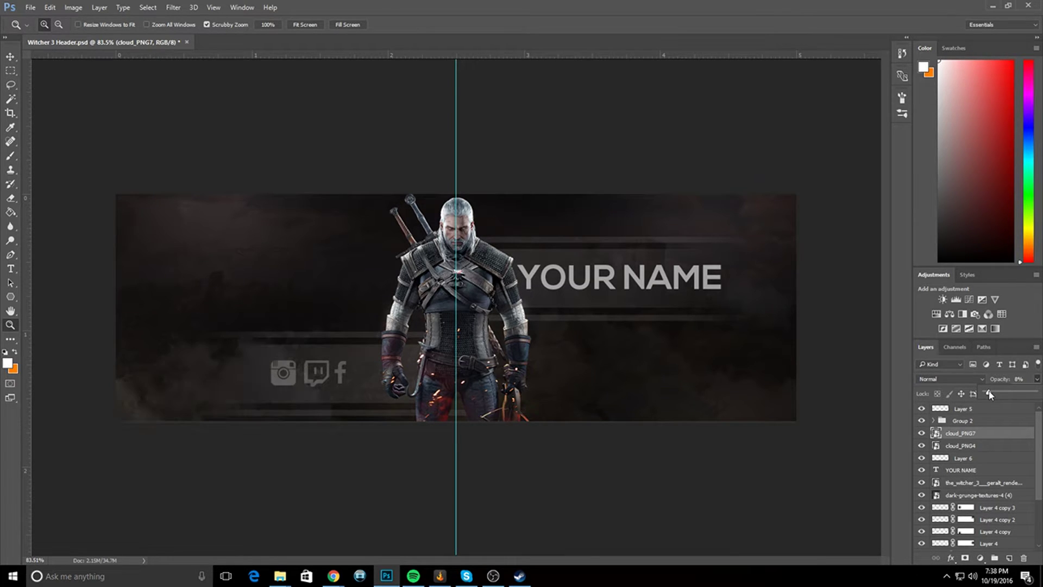
# - Set the cloud_PNG7 layer's opacity to 4% to match cloud_PNG4, and select the social icon group
pyautogui.click(950, 448)
pyautogui.click(968, 446)
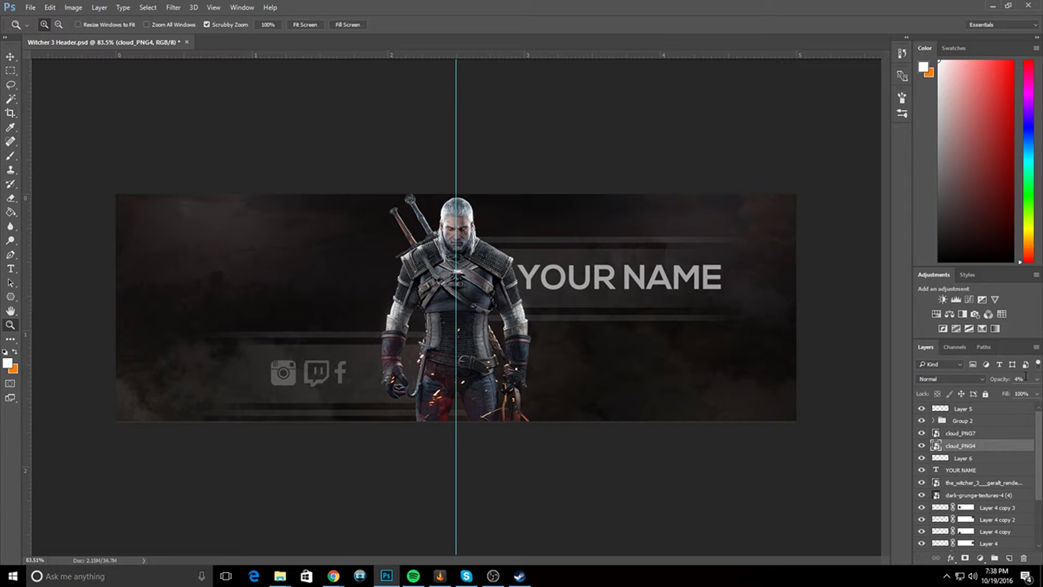
pyautogui.click(1000, 433)
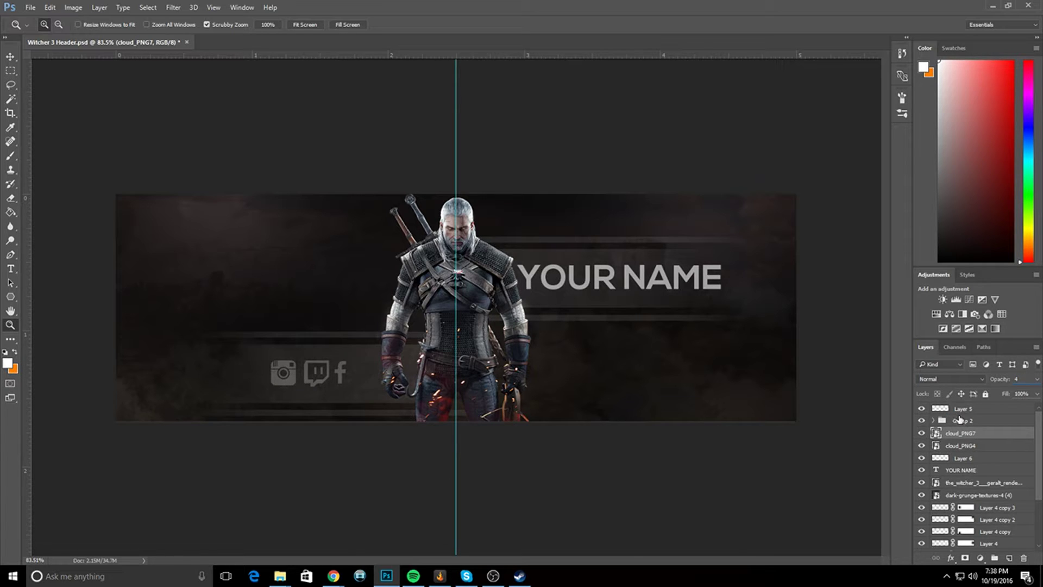
pyautogui.click(959, 419)
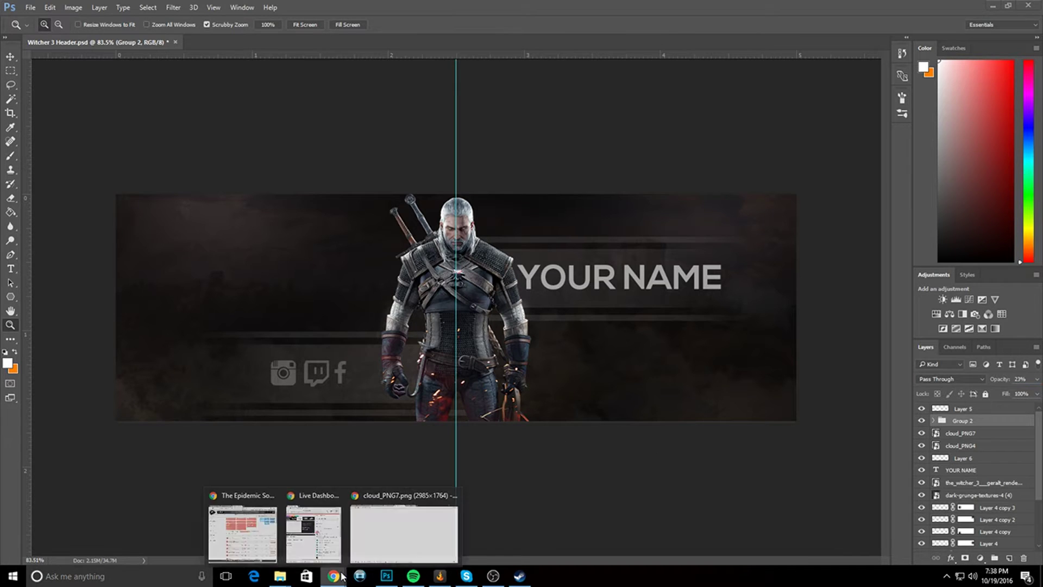
# - Switch to Chrome and run a Google image search for "particles png"
pyautogui.click(374, 541)
pyautogui.click(335, 29)
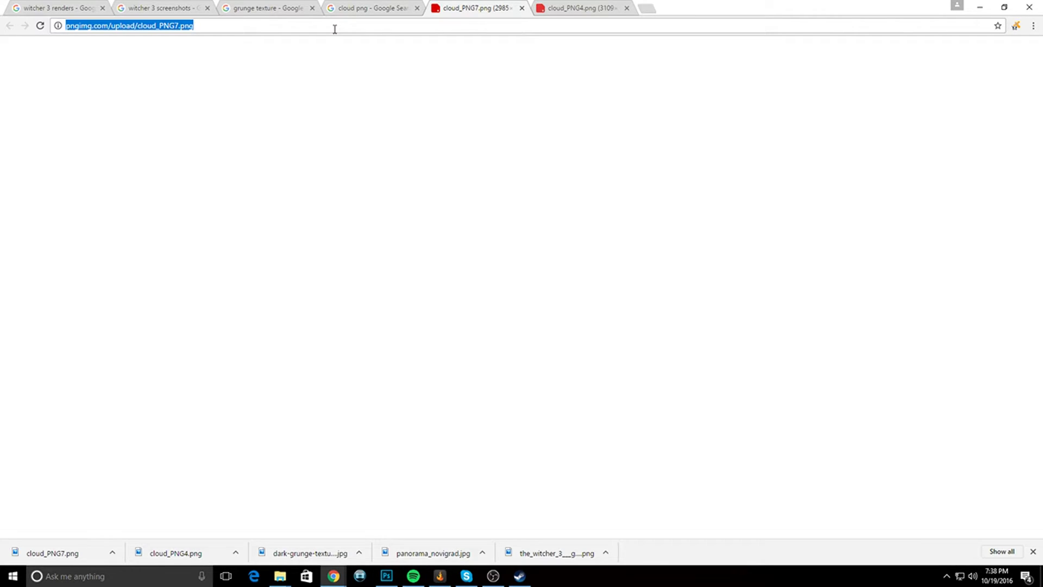
pyautogui.write('partciles')
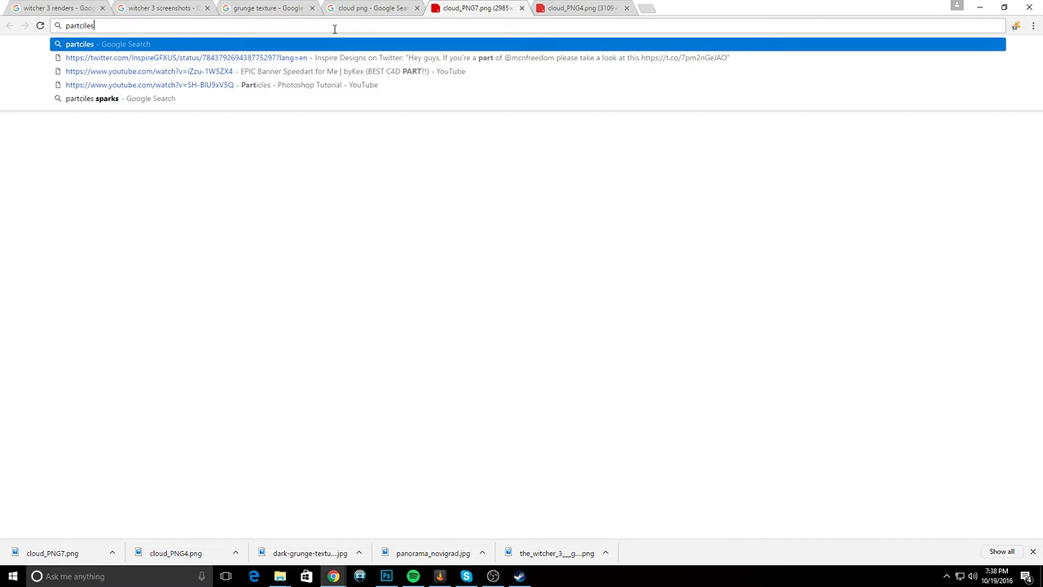
pyautogui.press('Return')
pyautogui.click(152, 53)
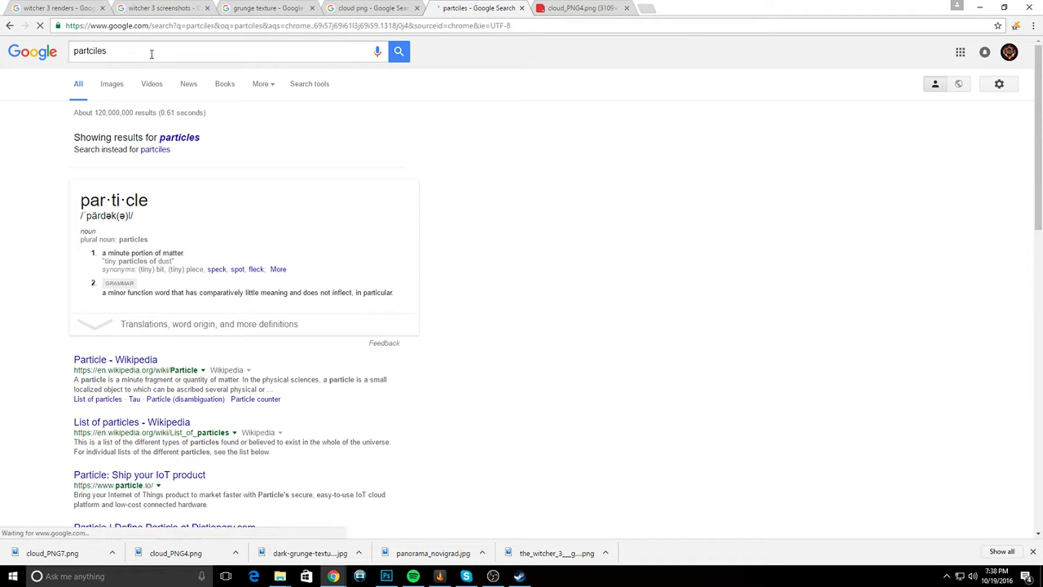
pyautogui.write('png')
pyautogui.press('Return')
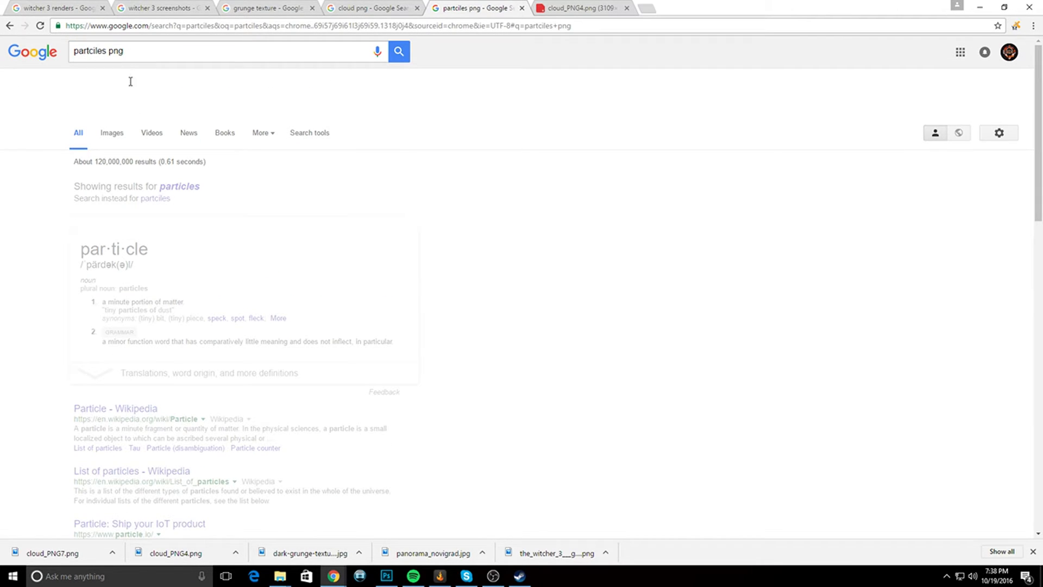
pyautogui.click(120, 127)
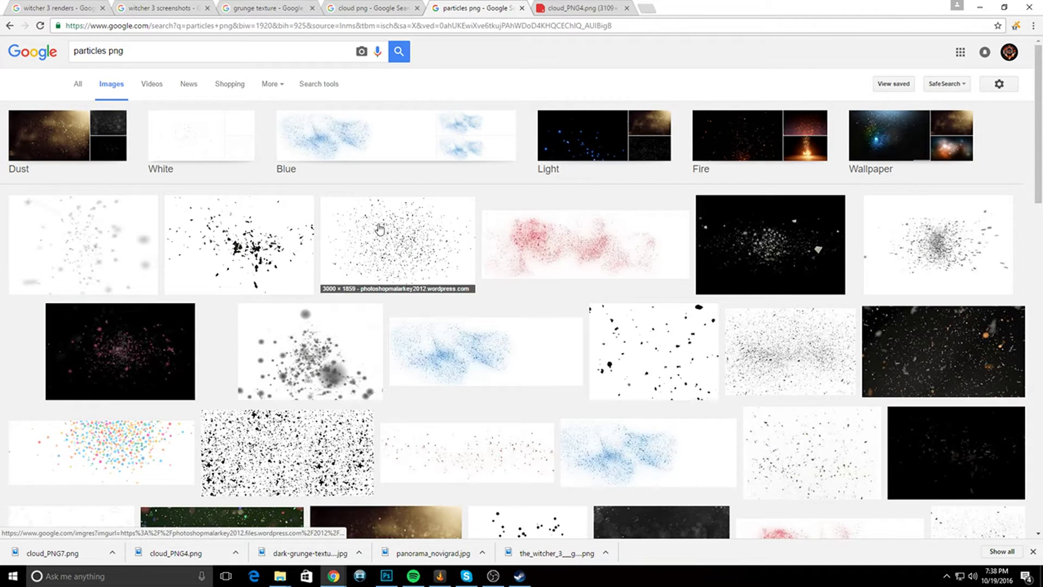
# - Open the 3000 × 1859 black particle image at full size and save it as media_militia_particles001
pyautogui.click(407, 230)
pyautogui.click(749, 280)
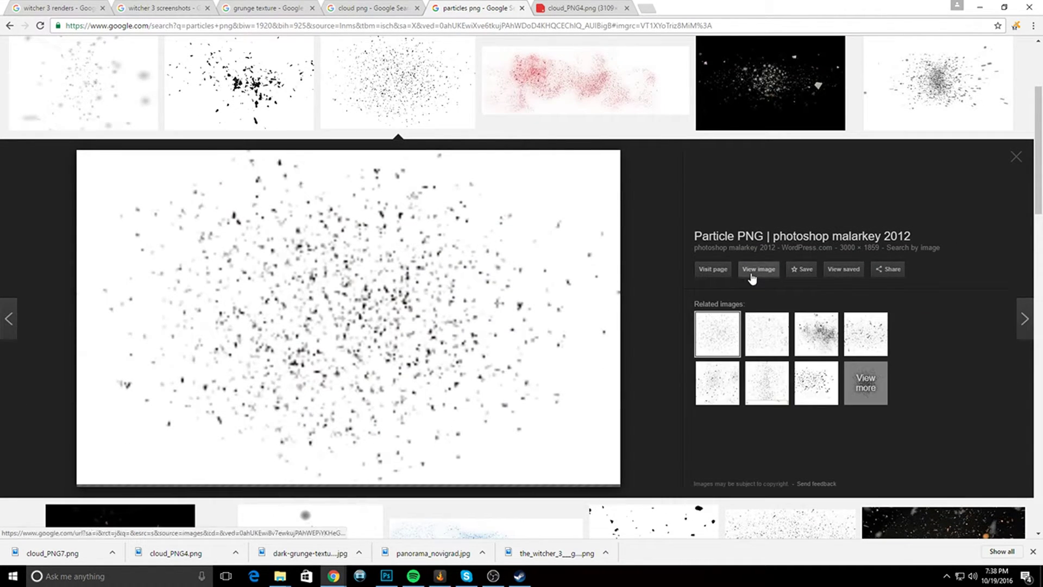
pyautogui.rightClick(262, 222)
pyautogui.click(293, 242)
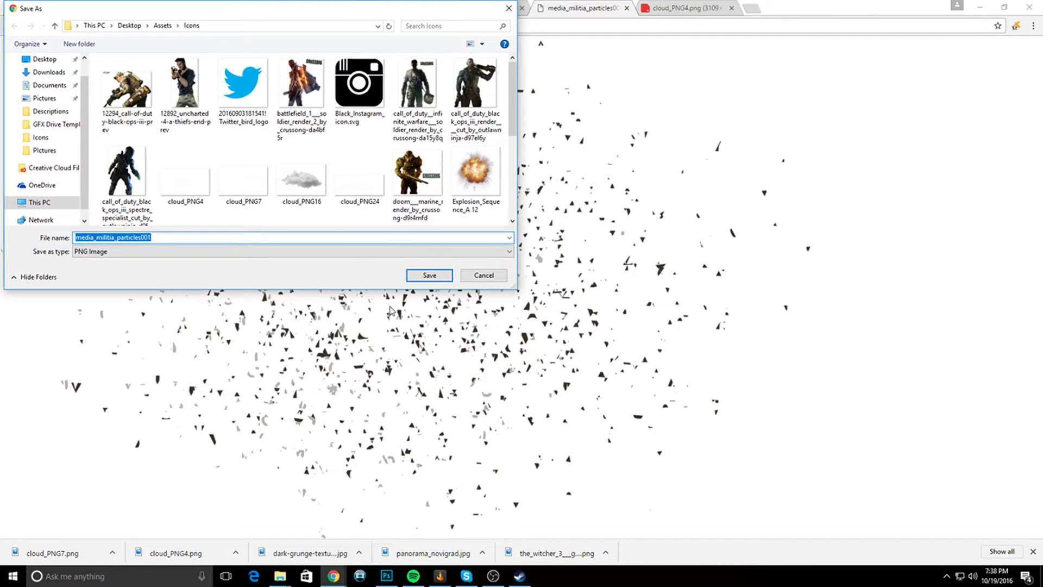
pyautogui.click(422, 278)
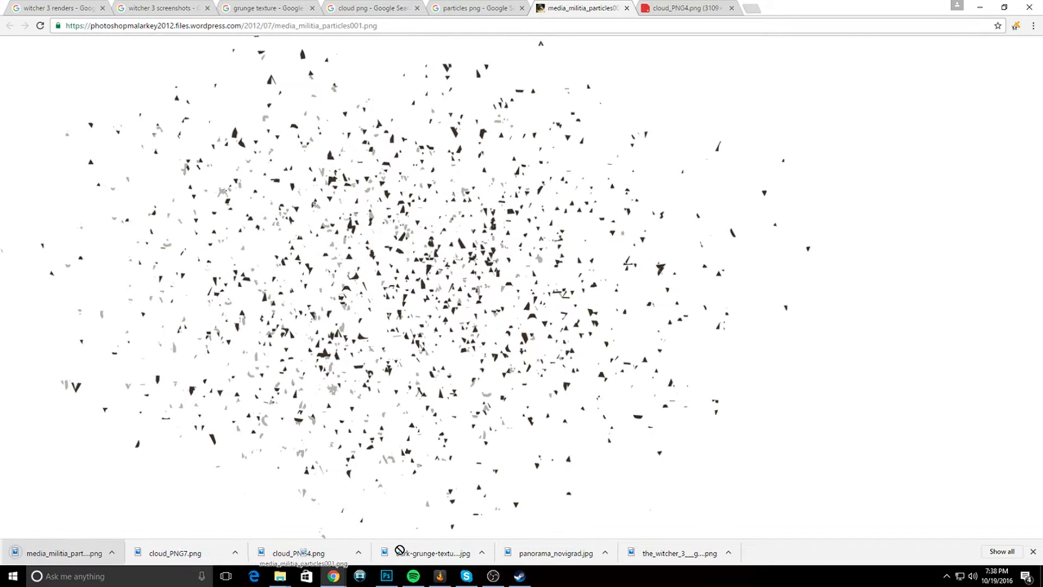
# - Place media_militia_particles001 in the Photoshop banner, slightly left of centre behind the Geralt render, and set its layer opacity to 20%
pyautogui.click(387, 575)
pyautogui.moveTo(386, 575); pyautogui.dragTo(430, 410)
pyautogui.moveTo(443, 323); pyautogui.dragTo(426, 306)
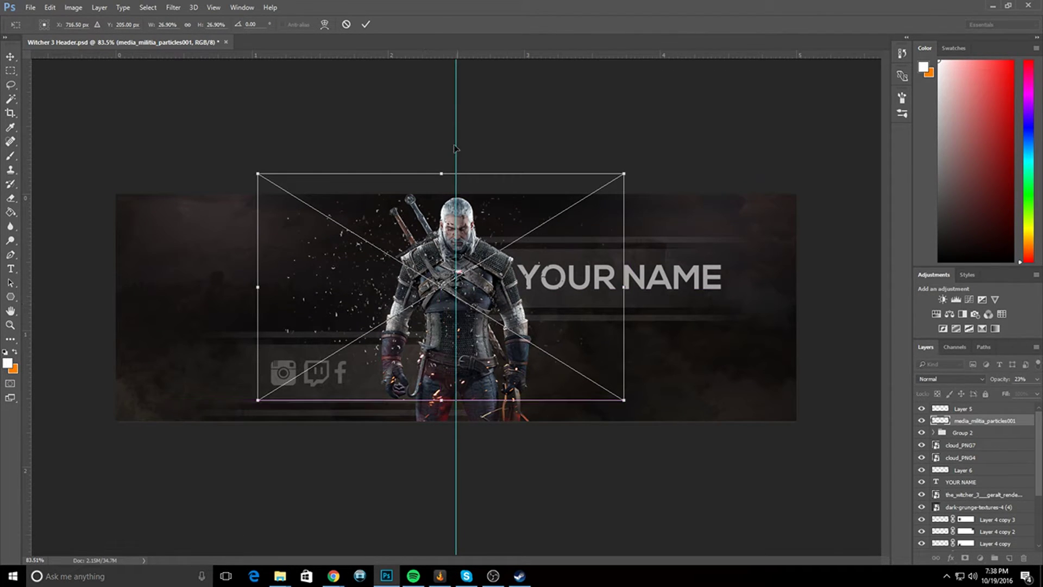
pyautogui.click(366, 24)
pyautogui.press('z')
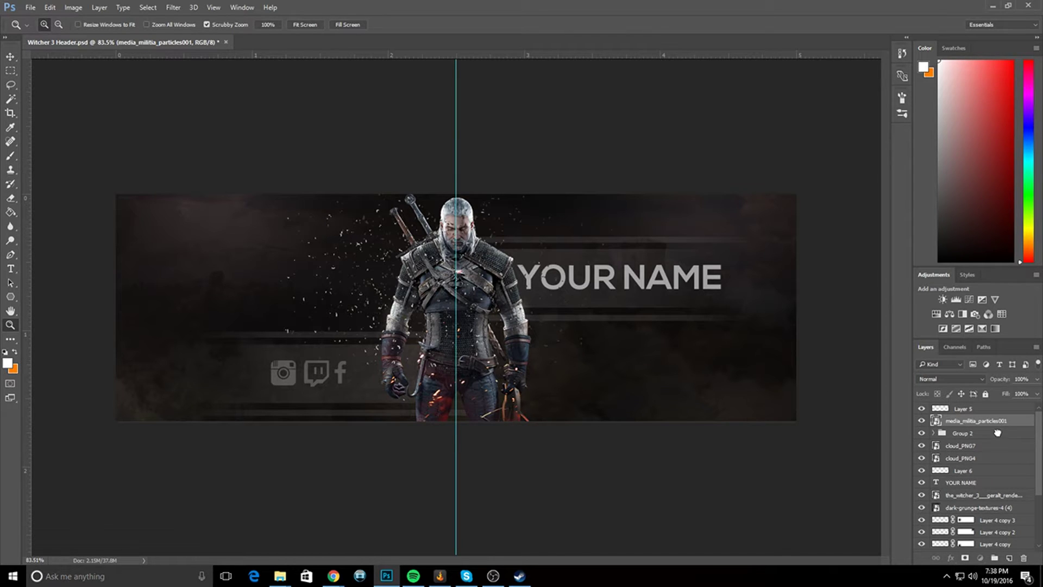
pyautogui.moveTo(1005, 508); pyautogui.dragTo(1006, 508)
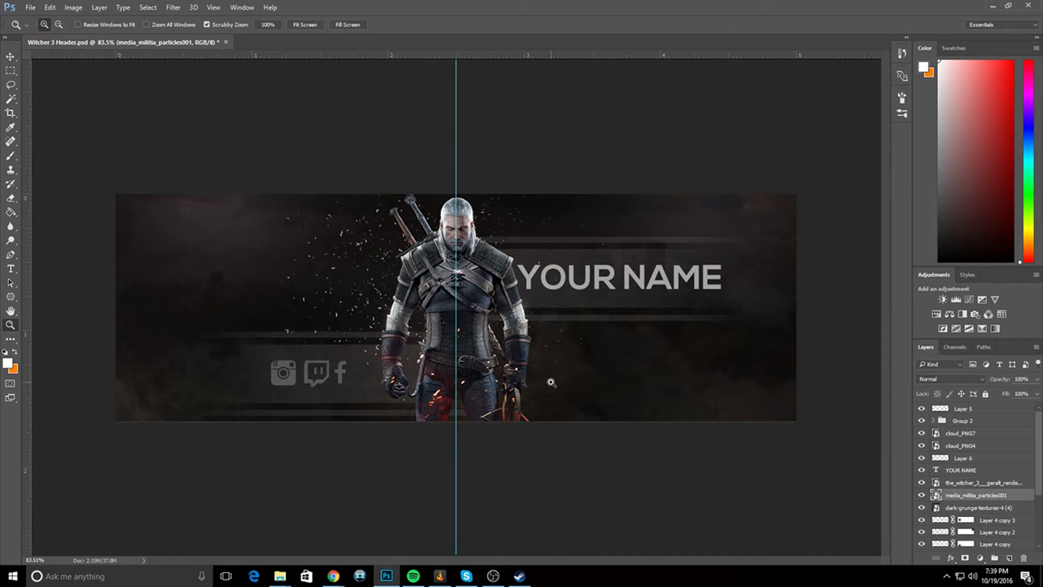
pyautogui.moveTo(1037, 379); pyautogui.dragTo(997, 396)
# - Return to the particle results in Chrome and save the 3000 × 2000 shard image at full size as media_militia_particles023
pyautogui.click(333, 576)
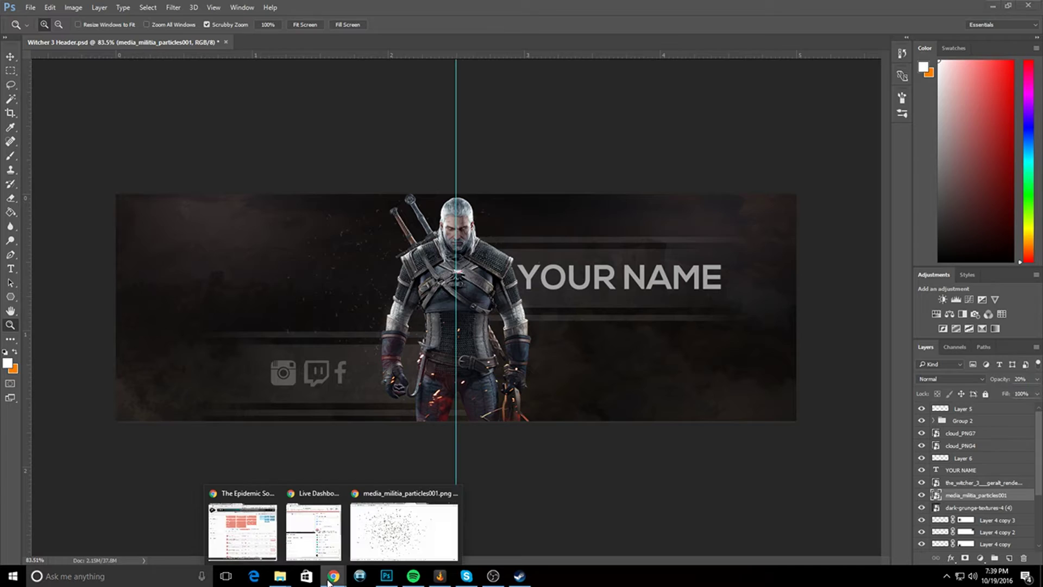
pyautogui.click(374, 549)
pyautogui.click(479, 7)
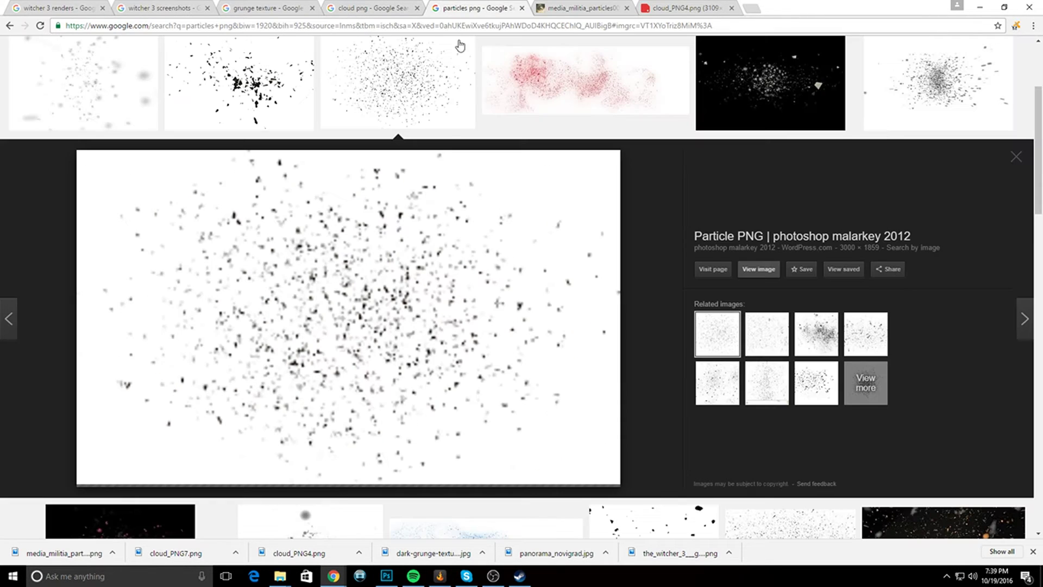
pyautogui.scroll(1, 454, 123)
pyautogui.click(347, 150)
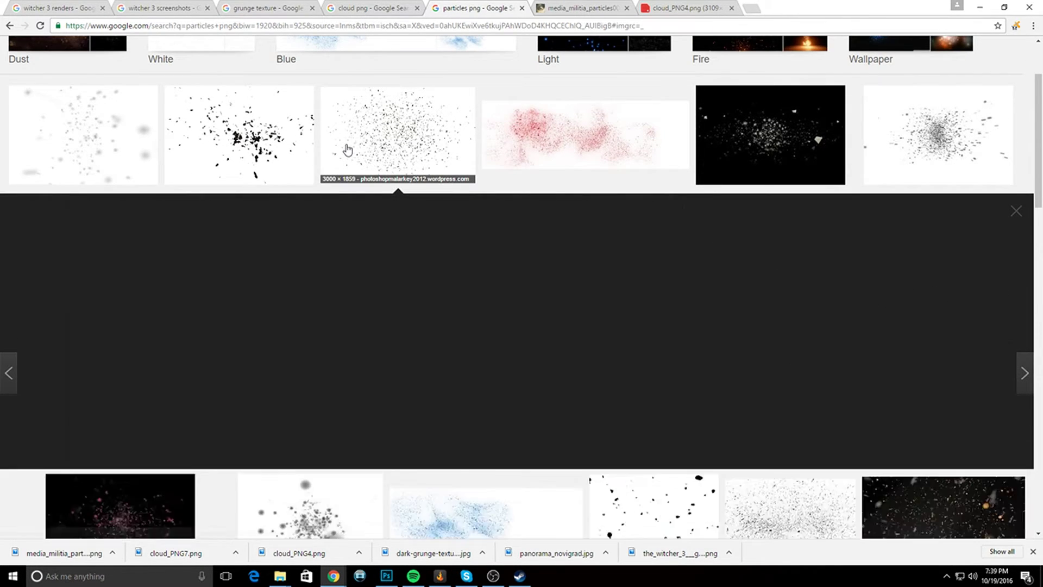
pyautogui.click(239, 138)
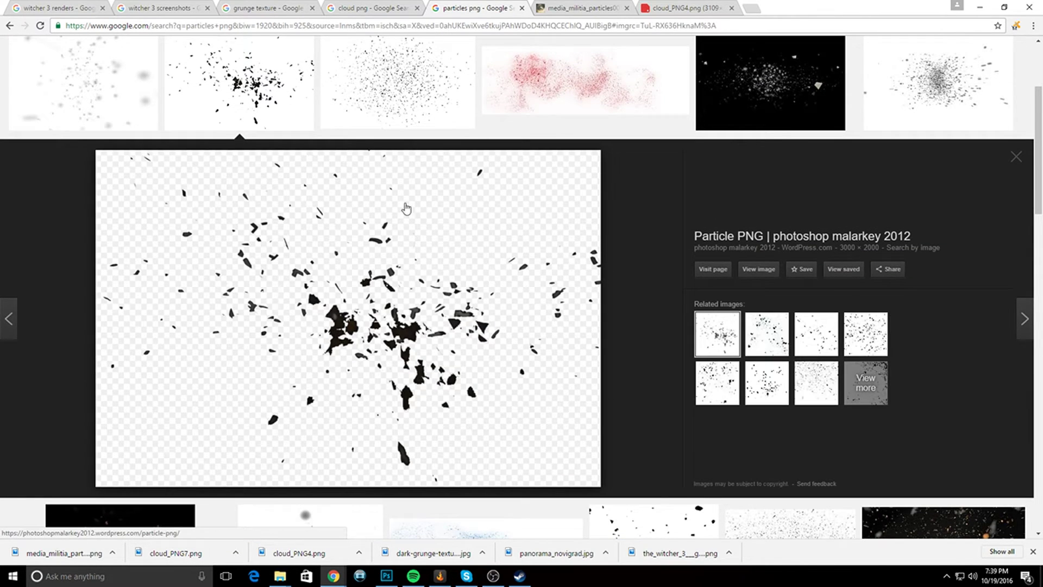
pyautogui.click(758, 269)
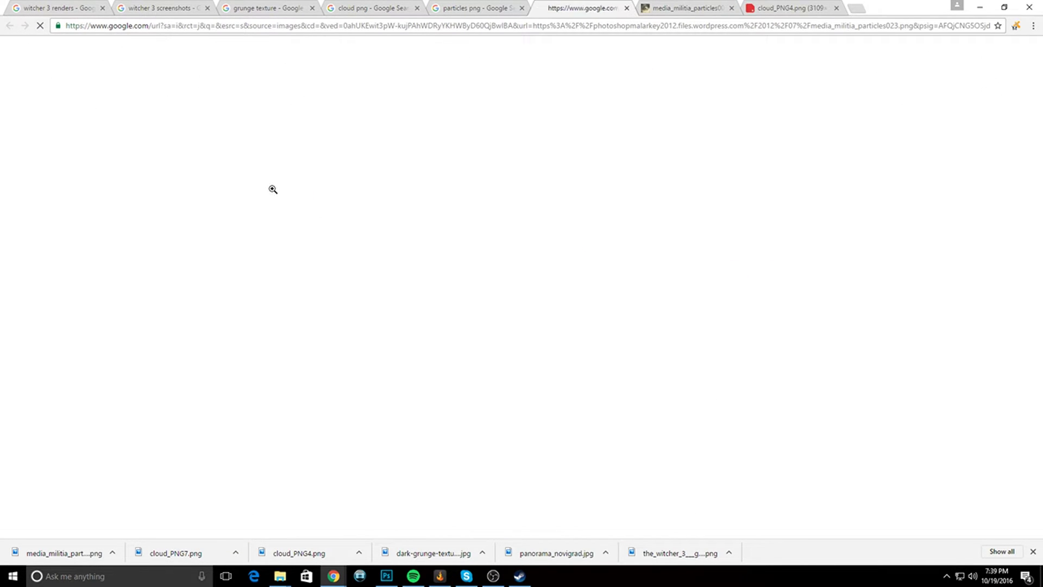
pyautogui.rightClick(277, 190)
pyautogui.click(309, 210)
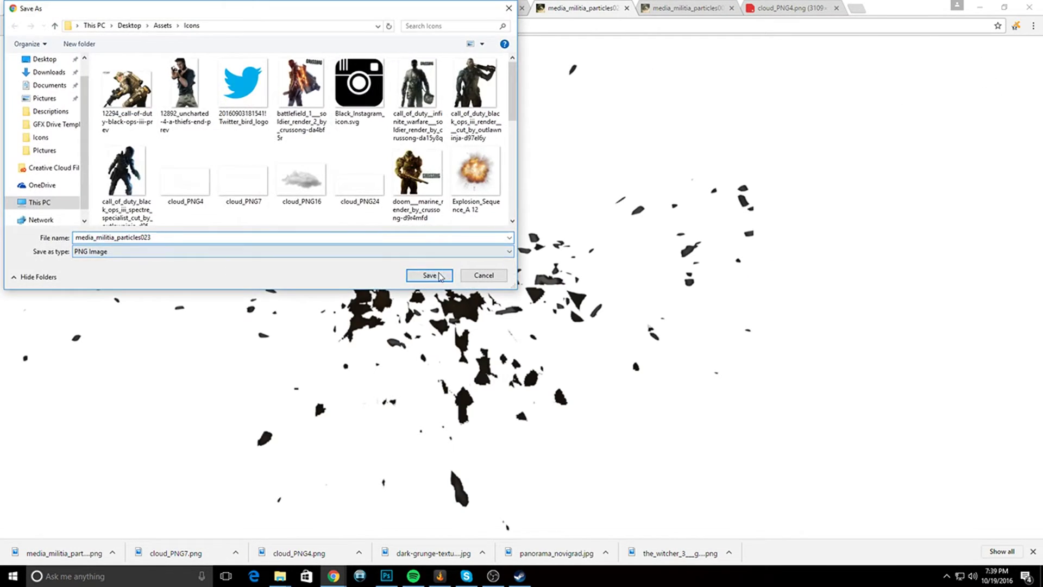
pyautogui.click(429, 275)
# - Place media_militia_particles023 over the lower right part of the Photoshop banner, behind Geralt, and lower its layer opacity
pyautogui.click(385, 577)
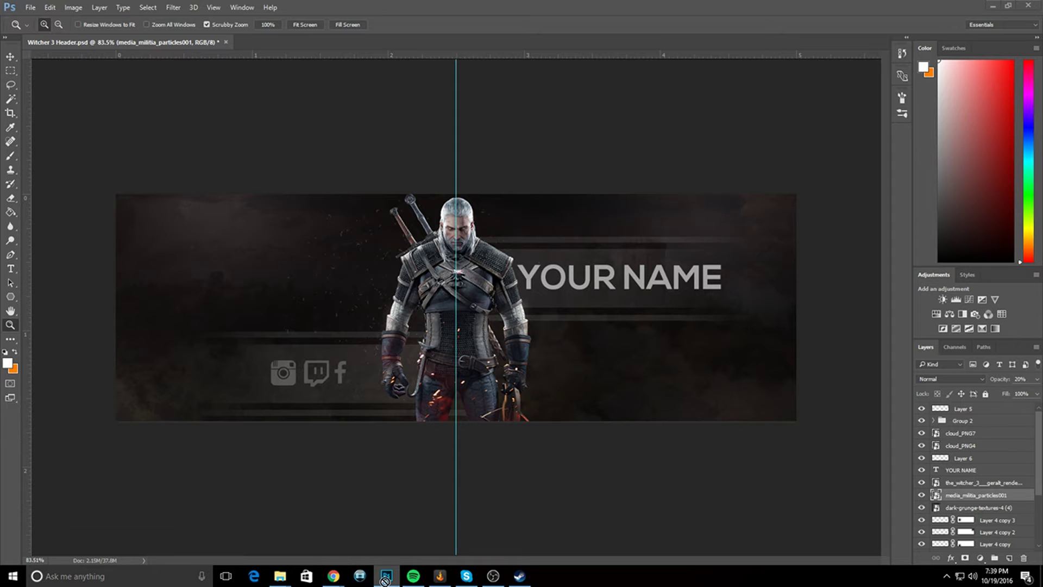
pyautogui.moveTo(385, 581); pyautogui.dragTo(444, 388)
pyautogui.moveTo(457, 307); pyautogui.dragTo(560, 389)
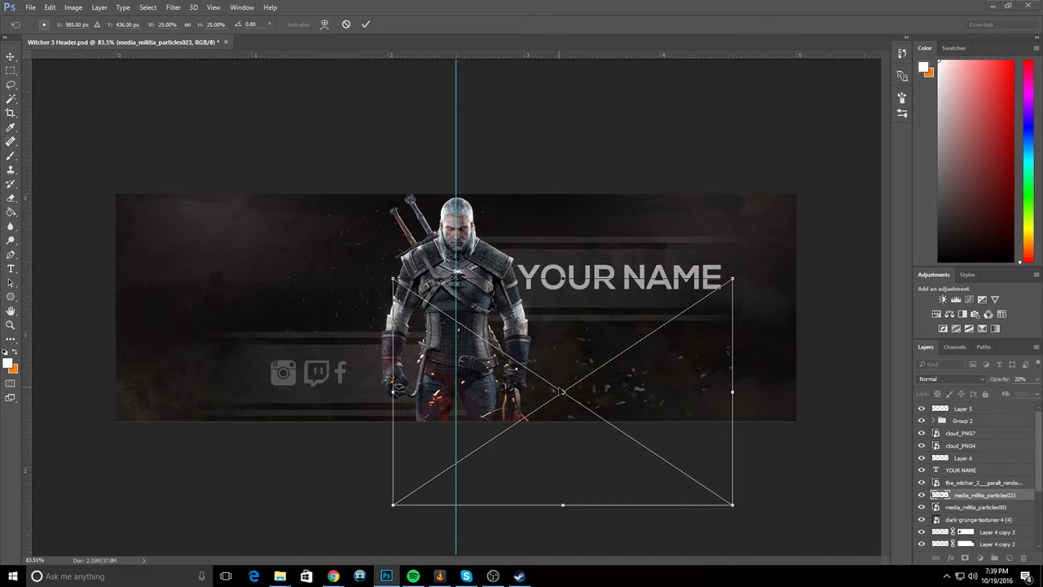
pyautogui.click(365, 24)
pyautogui.press('z')
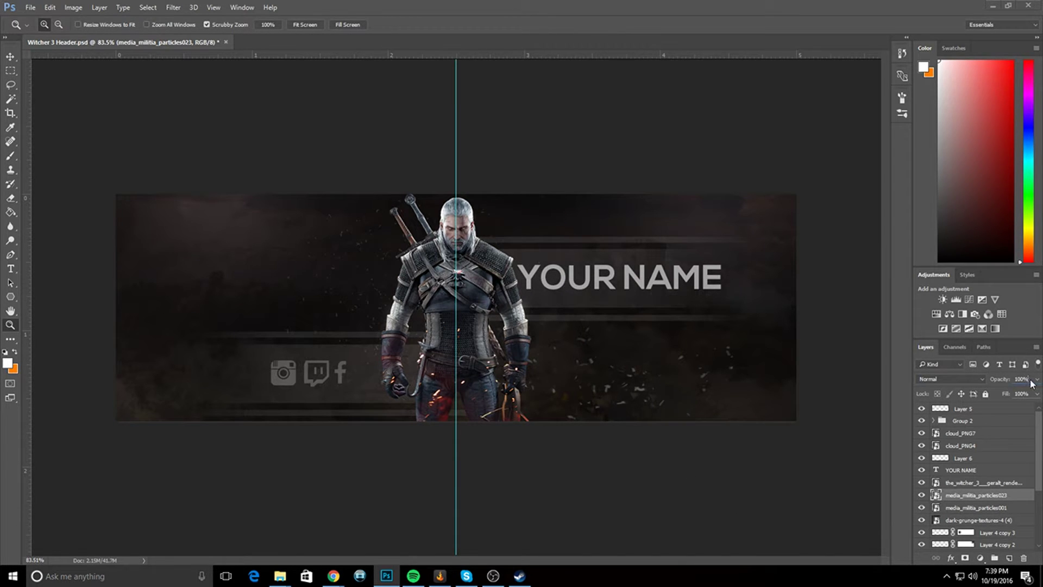
pyautogui.moveTo(1035, 378); pyautogui.dragTo(1002, 393)
# - On a new topmost layer, paint black along the banner's upper and lower edges with a soft 600 px brush
pyautogui.click(1009, 558)
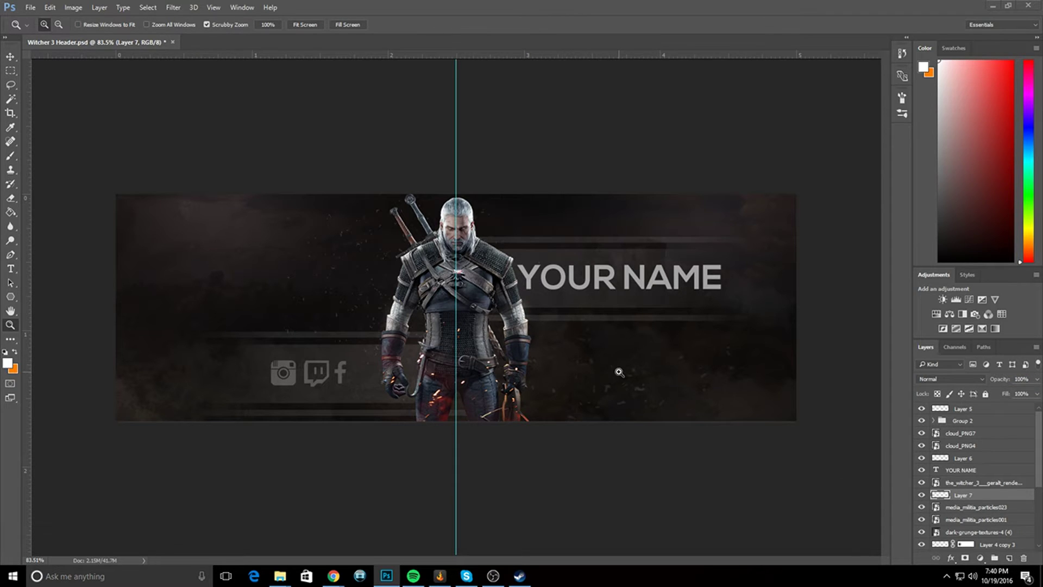
pyautogui.moveTo(978, 495); pyautogui.dragTo(984, 404)
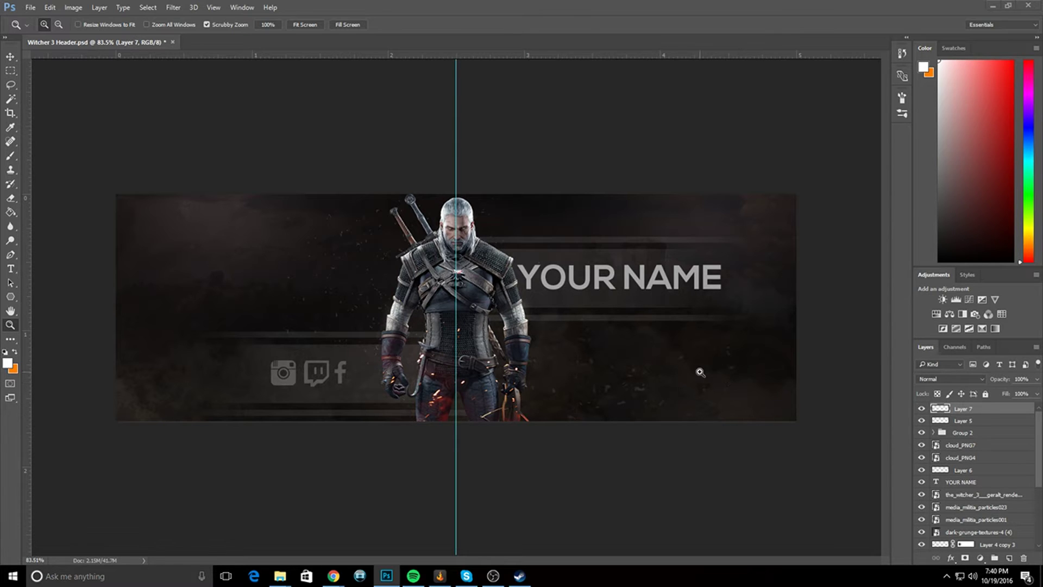
pyautogui.press('b')
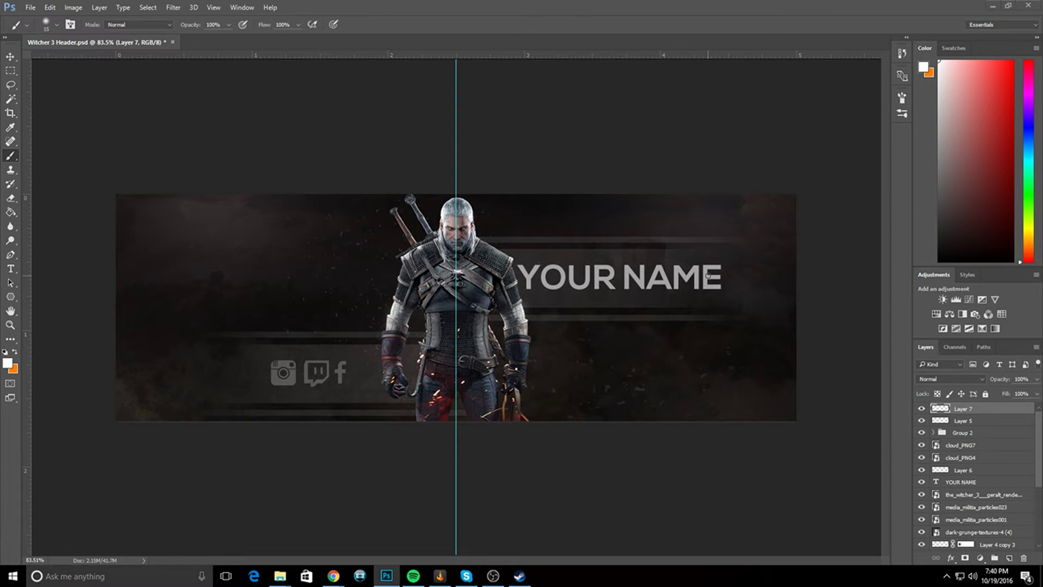
pyautogui.press(']')
pyautogui.press(']')
pyautogui.press(']')
pyautogui.press(']')
pyautogui.press(']')
pyautogui.press(']')
pyautogui.press(']')
pyautogui.press(']')
pyautogui.press(']')
pyautogui.press(']')
pyautogui.press(']')
pyautogui.press(']')
pyautogui.press(']')
pyautogui.press(']')
pyautogui.press(']')
pyautogui.press(']')
pyautogui.press(']')
pyautogui.click(956, 247)
pyautogui.click(946, 261)
pyautogui.moveTo(725, 139)
pyautogui.mouseDown()
pyautogui.moveTo(577, 143)
pyautogui.moveTo(243, 142)
pyautogui.moveTo(111, 135)
pyautogui.mouseUp()
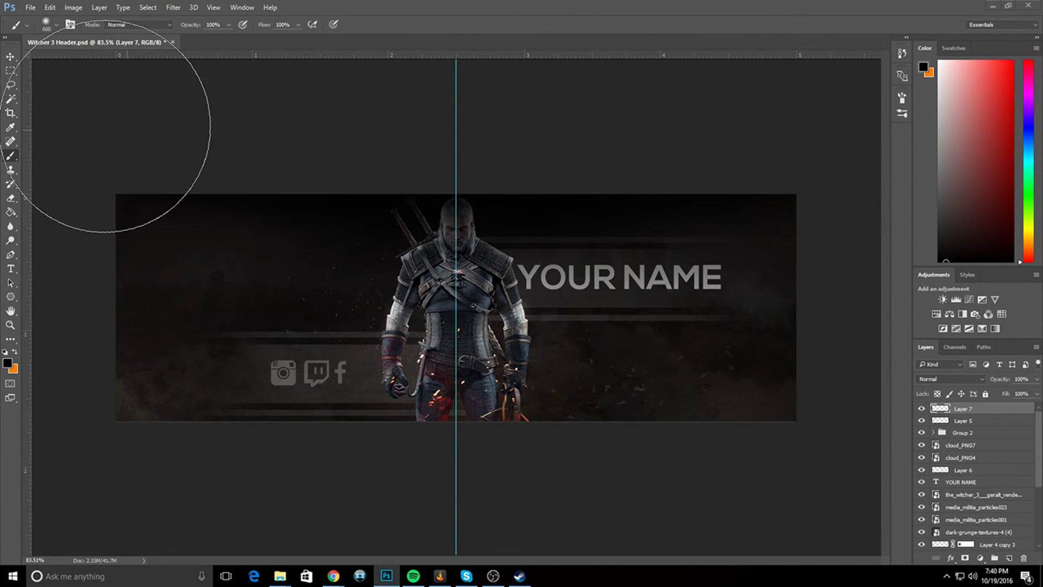
pyautogui.moveTo(570, 477)
pyautogui.mouseDown()
pyautogui.moveTo(184, 513)
pyautogui.moveTo(69, 500)
pyautogui.mouseUp()
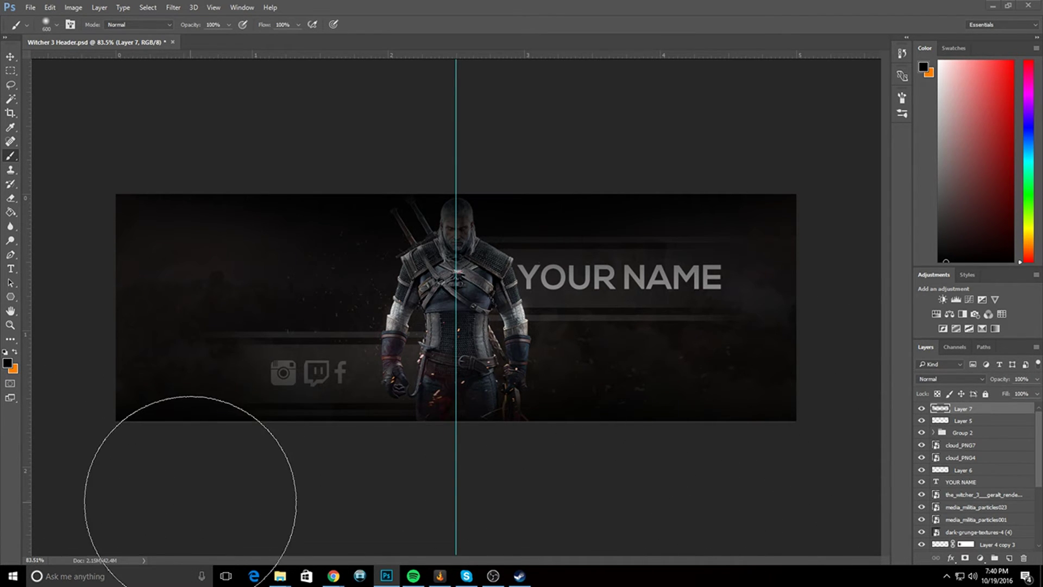
# - Set the black edge-shading layer's opacity to 37% and compare the banner with the layer hidden and shown
pyautogui.click(1036, 378)
pyautogui.moveTo(1007, 392); pyautogui.dragTo(1004, 395)
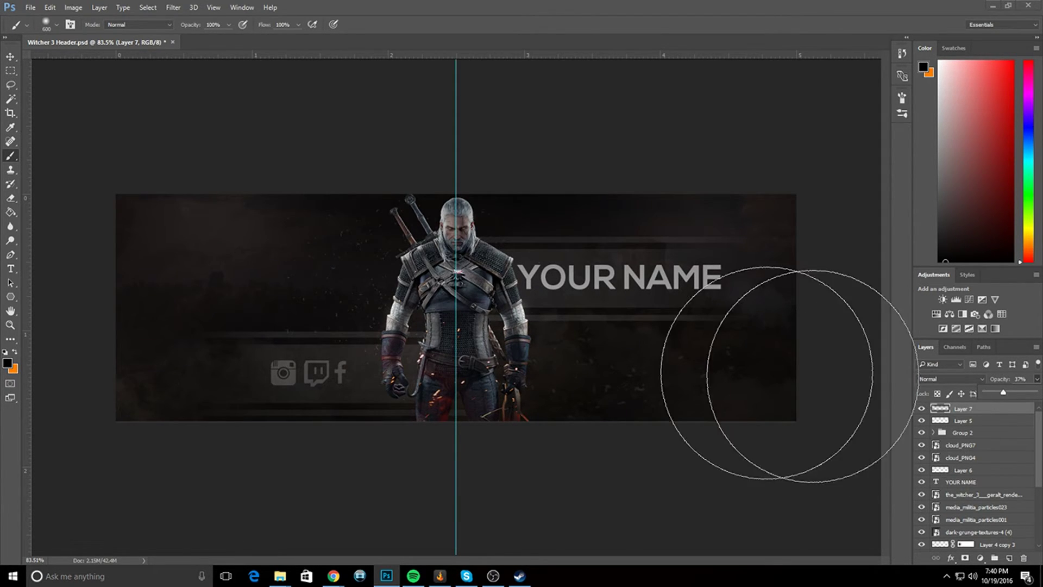
pyautogui.click(921, 408)
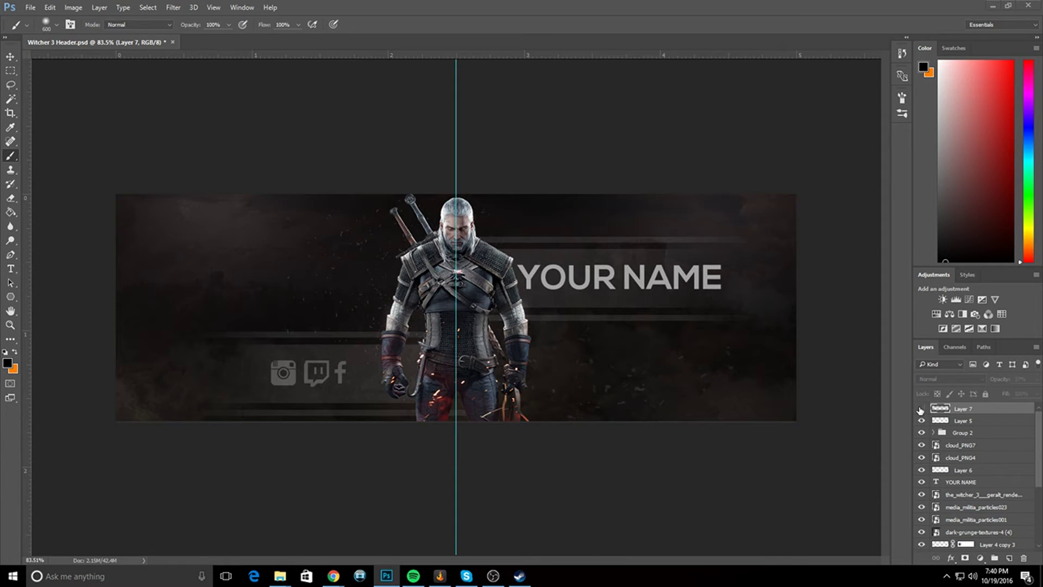
pyautogui.click(921, 409)
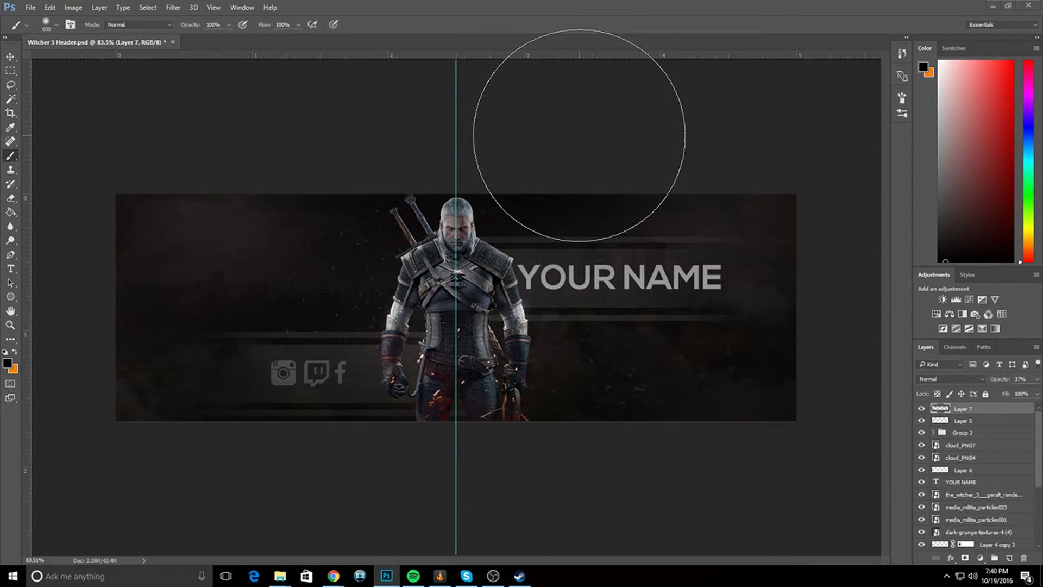
# - Hide the centre guide and add a topmost Curves adjustment with darker shadows and brighter highlights
pyautogui.hotkey('ctrl', ';')
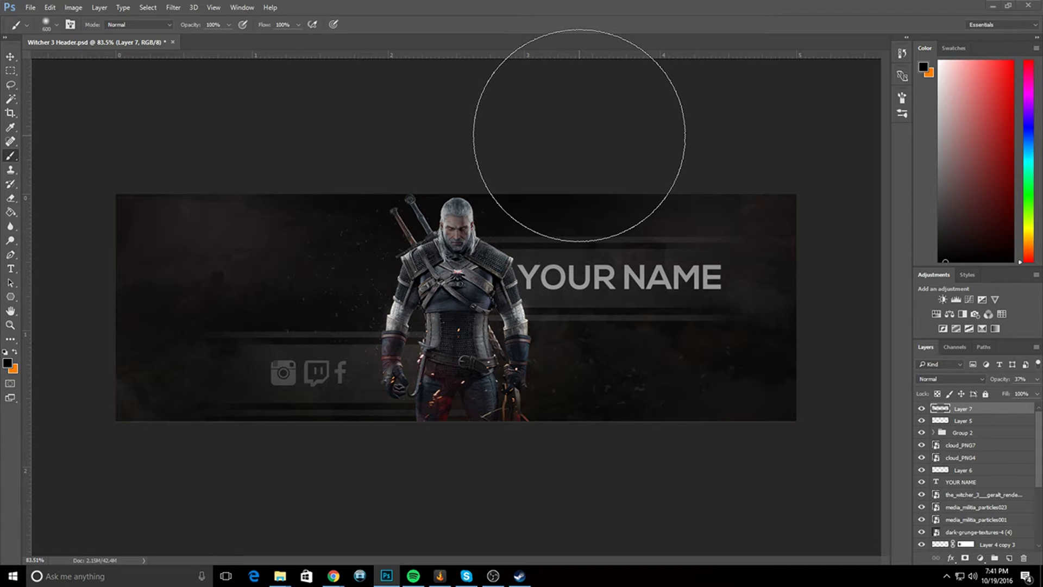
pyautogui.scroll(-3, 946, 472)
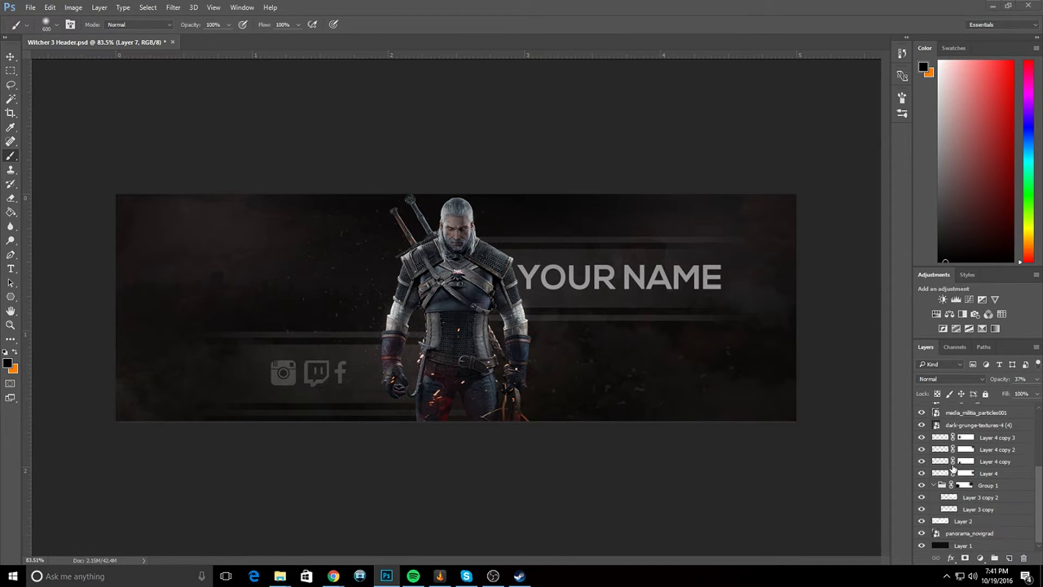
pyautogui.scroll(2, 954, 471)
pyautogui.scroll(1, 954, 470)
pyautogui.click(982, 300)
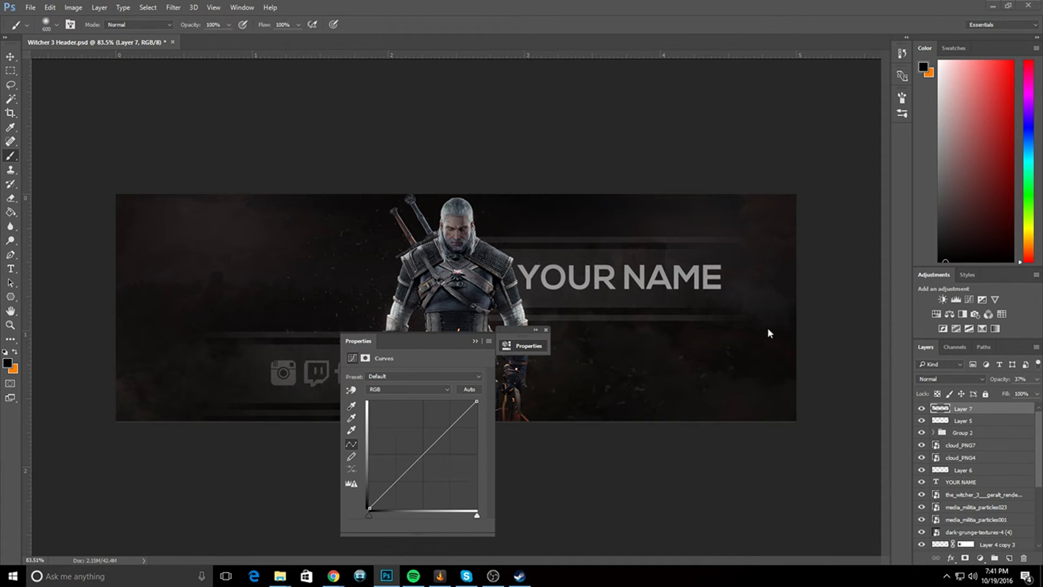
pyautogui.moveTo(382, 491); pyautogui.dragTo(386, 495)
pyautogui.moveTo(453, 424); pyautogui.dragTo(450, 416)
pyautogui.click(475, 341)
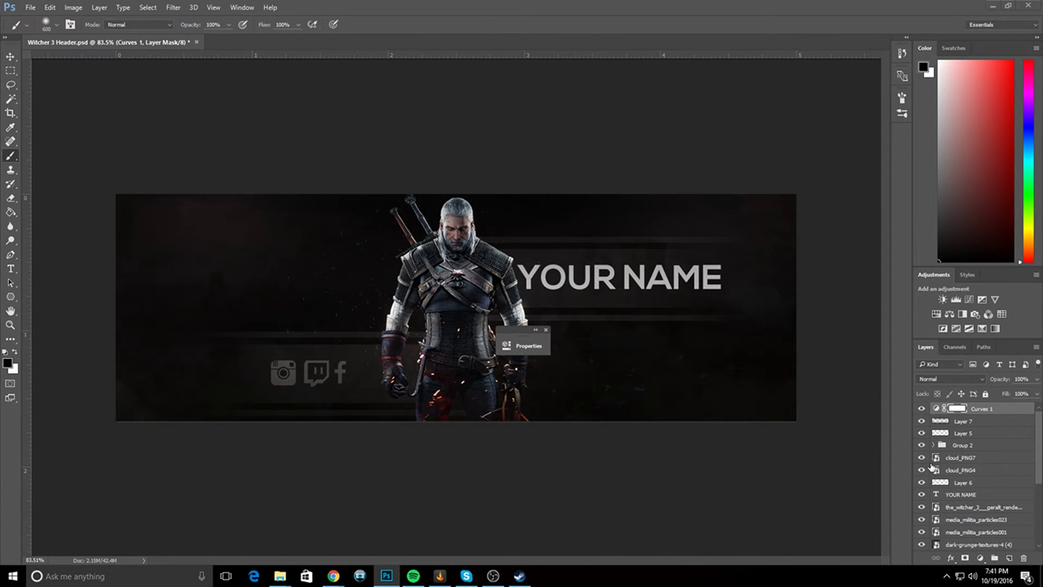
# - Compare the banner with the edge shading and Curves layers toggled off and on, and look through the layer stack
pyautogui.click(924, 418)
pyautogui.click(923, 418)
pyautogui.click(923, 418)
pyautogui.click(923, 419)
pyautogui.click(921, 409)
pyautogui.click(921, 409)
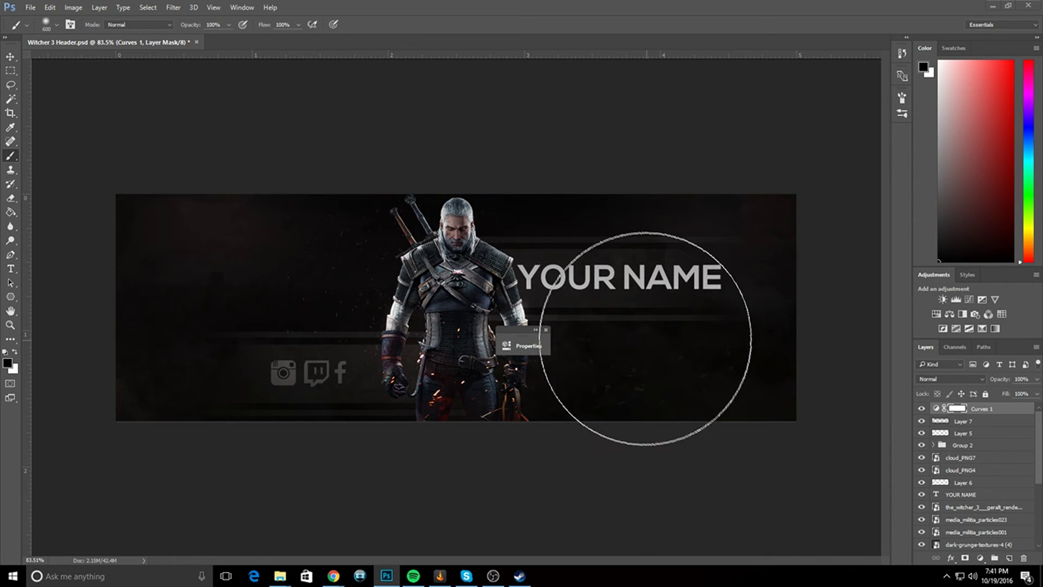
pyautogui.scroll(-2, 966, 508)
pyautogui.scroll(-4, 966, 508)
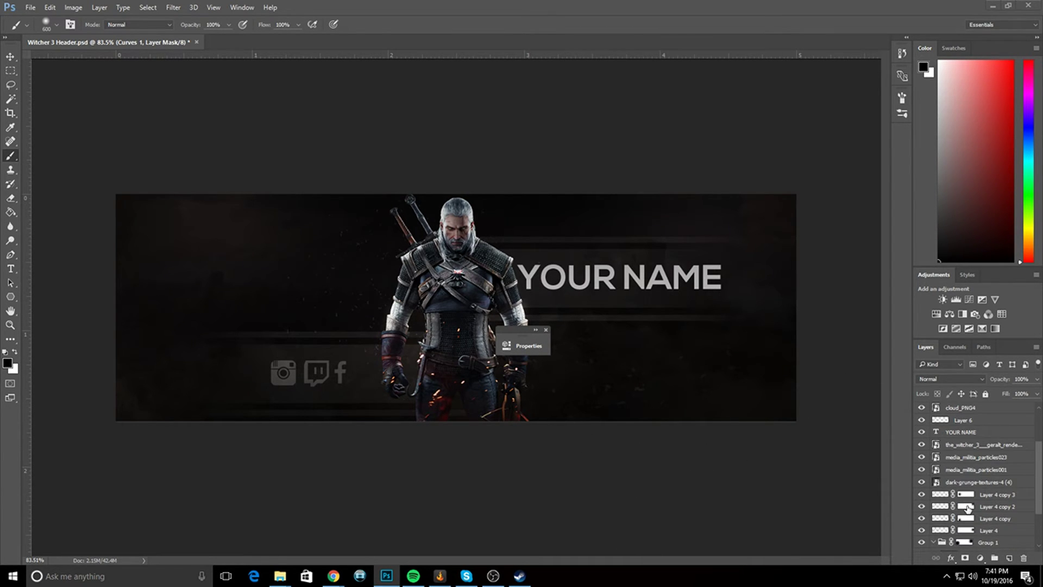
pyautogui.scroll(6, 978, 540)
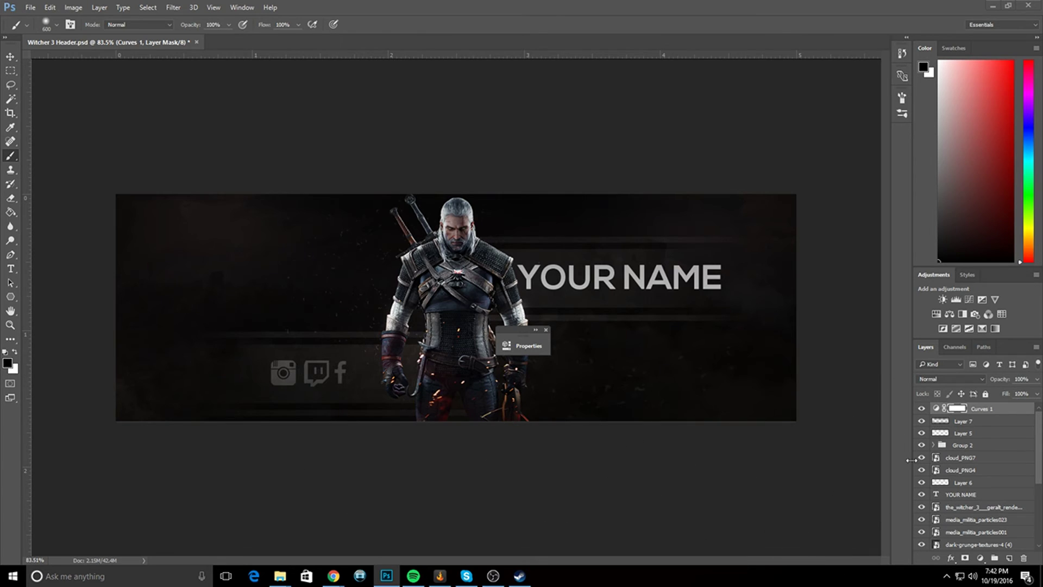
# - Look through the layer stack and check the opacity of the name text, Group 2 and Layer 6
pyautogui.scroll(-2, 971, 468)
pyautogui.click(972, 473)
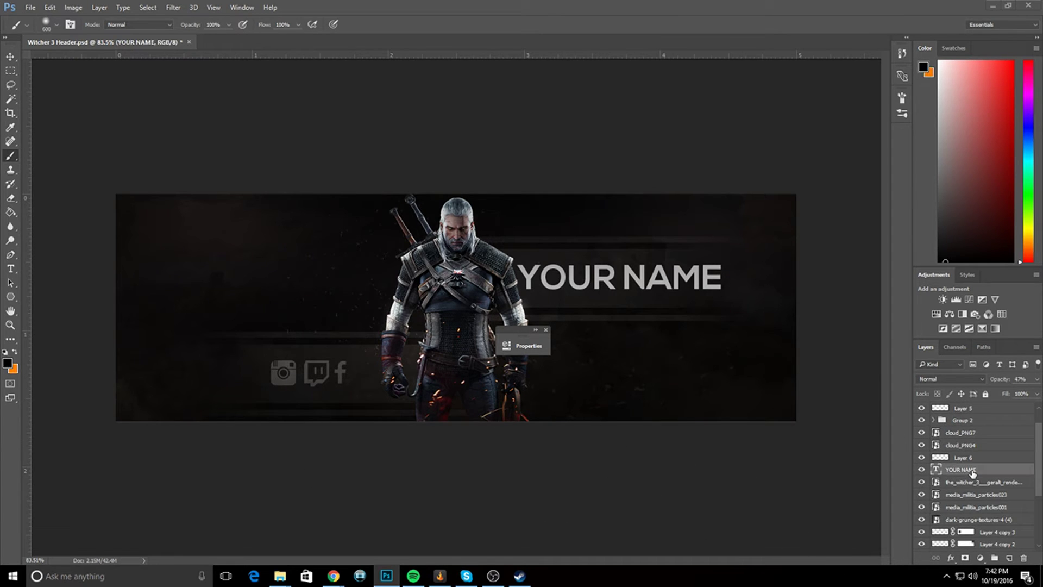
pyautogui.scroll(2, 972, 471)
pyautogui.click(968, 449)
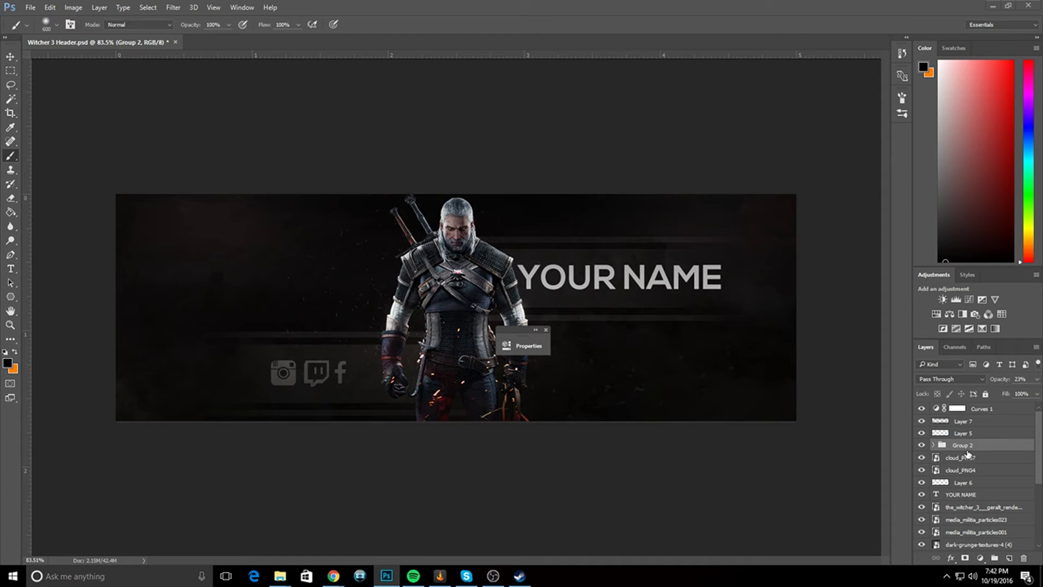
pyautogui.click(968, 482)
pyautogui.doubleClick(1021, 379)
pyautogui.write('23')
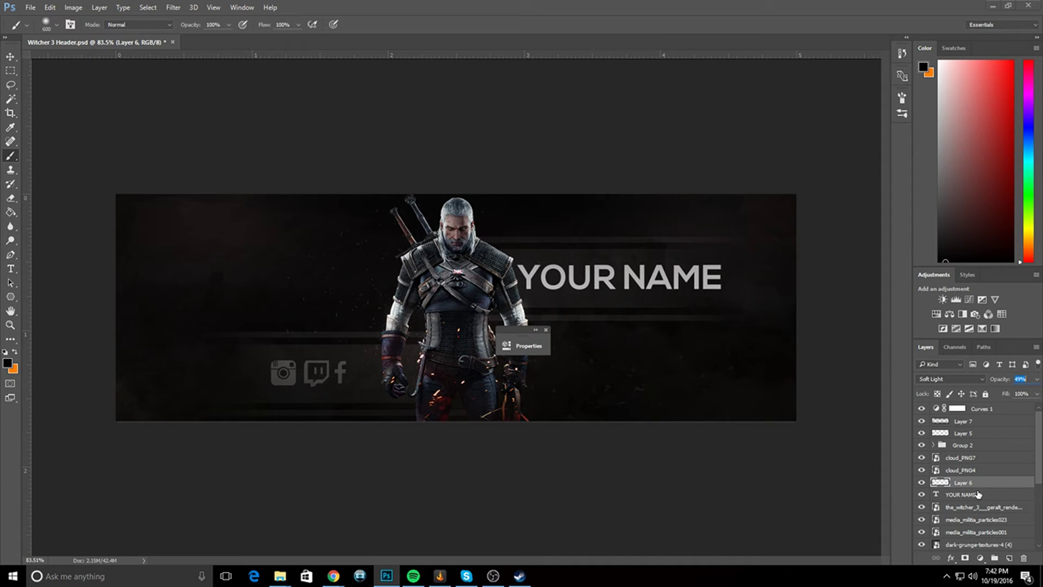
# - Set the YOUR NAME text layer's opacity to 23% and close the floating Properties window
pyautogui.click(978, 493)
pyautogui.doubleClick(1021, 378)
pyautogui.write('23')
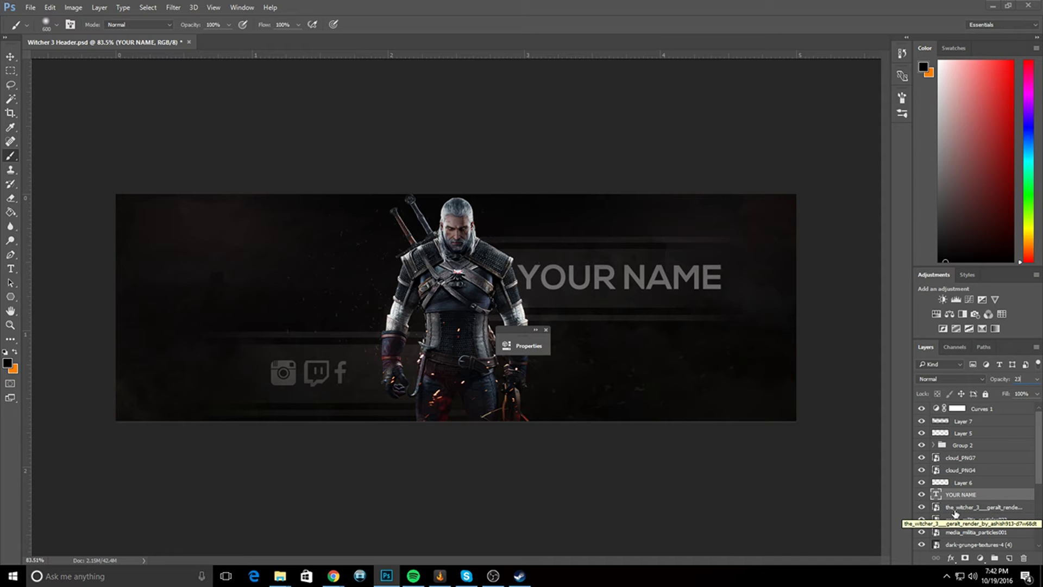
pyautogui.click(546, 330)
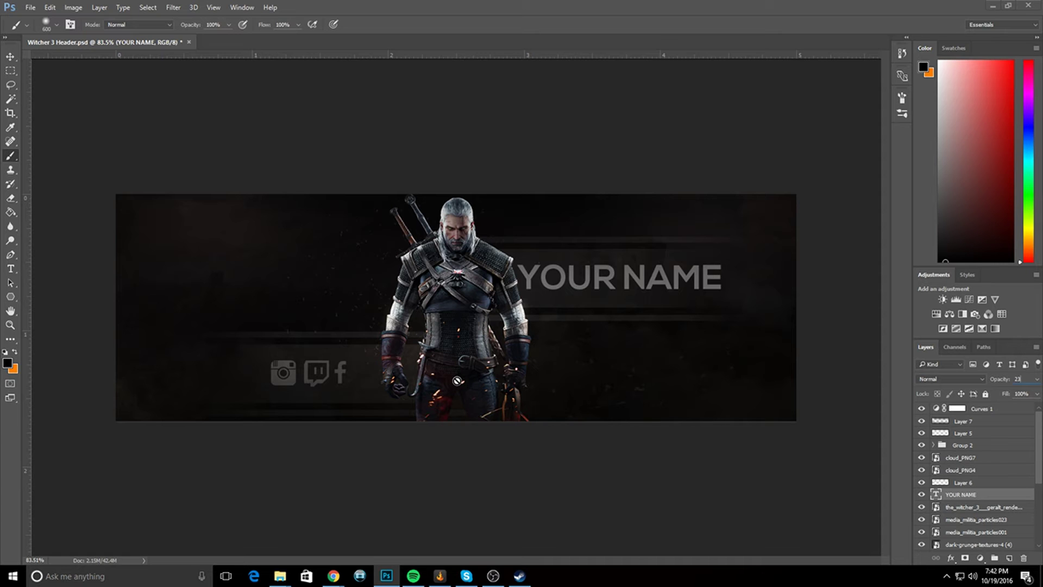
# - Create a new 512 x 512 pixel transparent document at 300 pixels/inch and add an empty layer to it
pyautogui.click(30, 8)
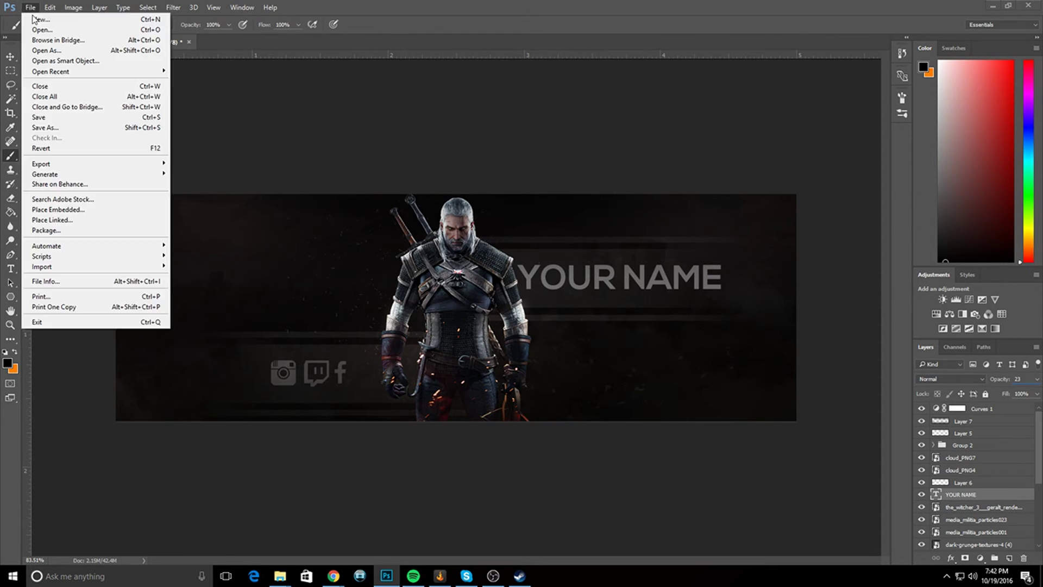
pyautogui.click(40, 21)
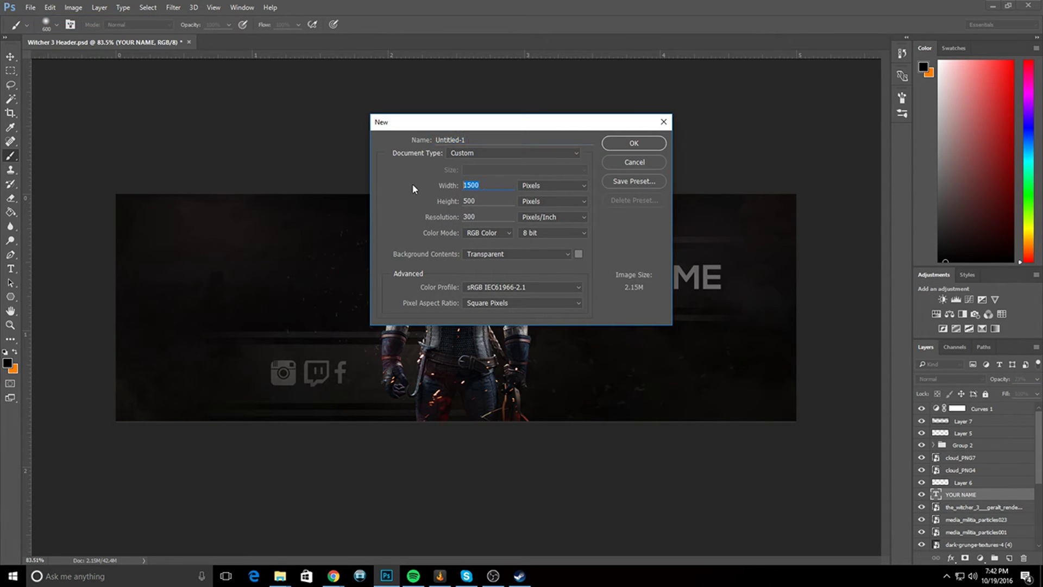
pyautogui.press('BackSpace')
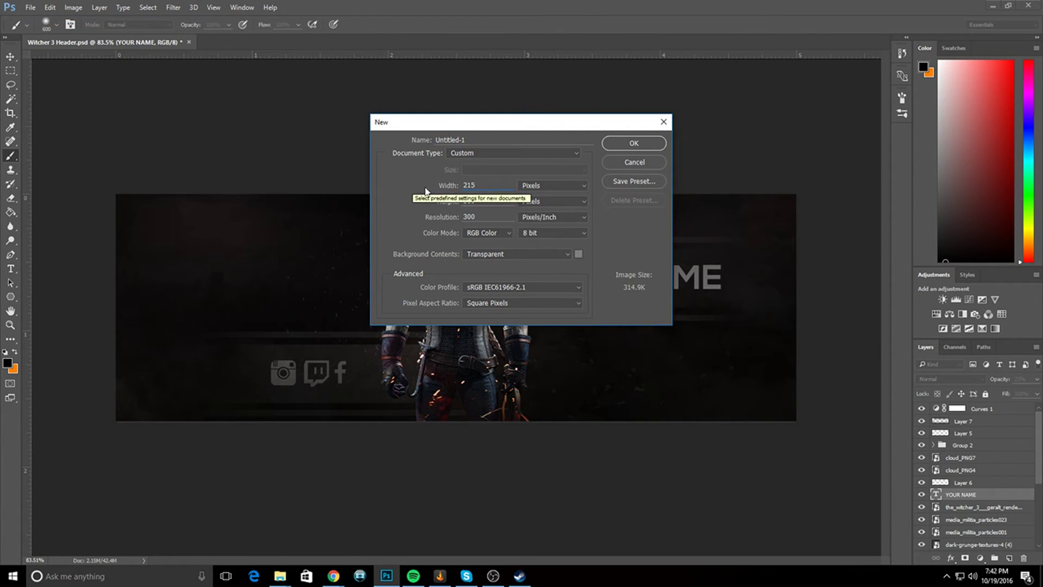
pyautogui.write('512')
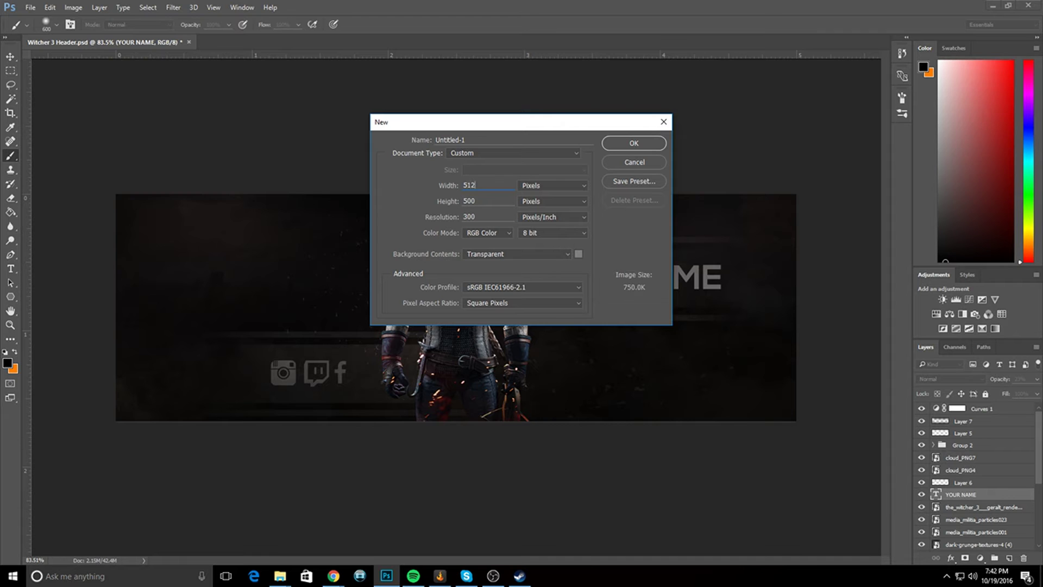
pyautogui.click(486, 202)
pyautogui.doubleClick(486, 203)
pyautogui.write('512')
pyautogui.click(656, 144)
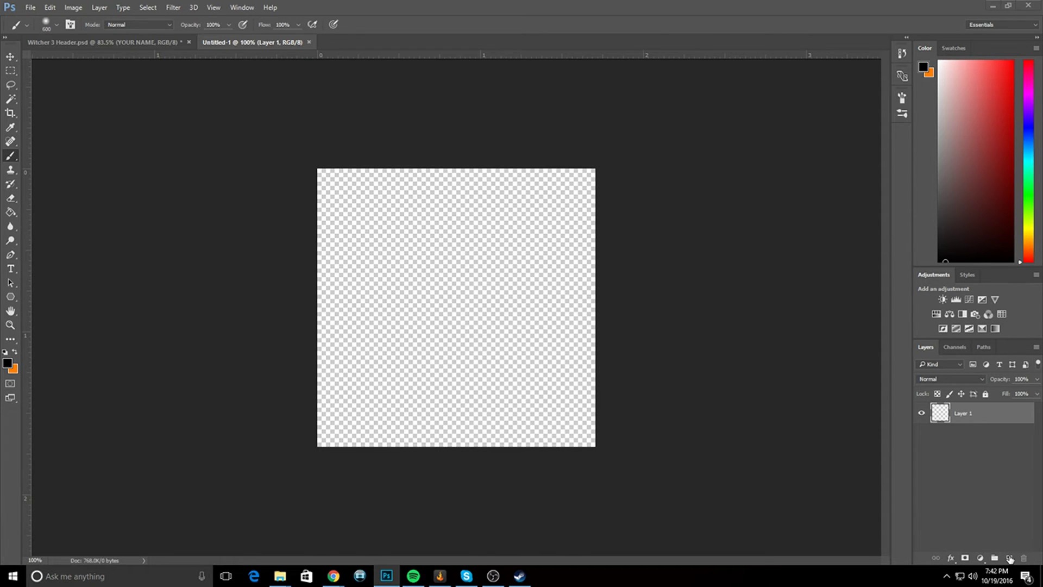
pyautogui.click(1008, 558)
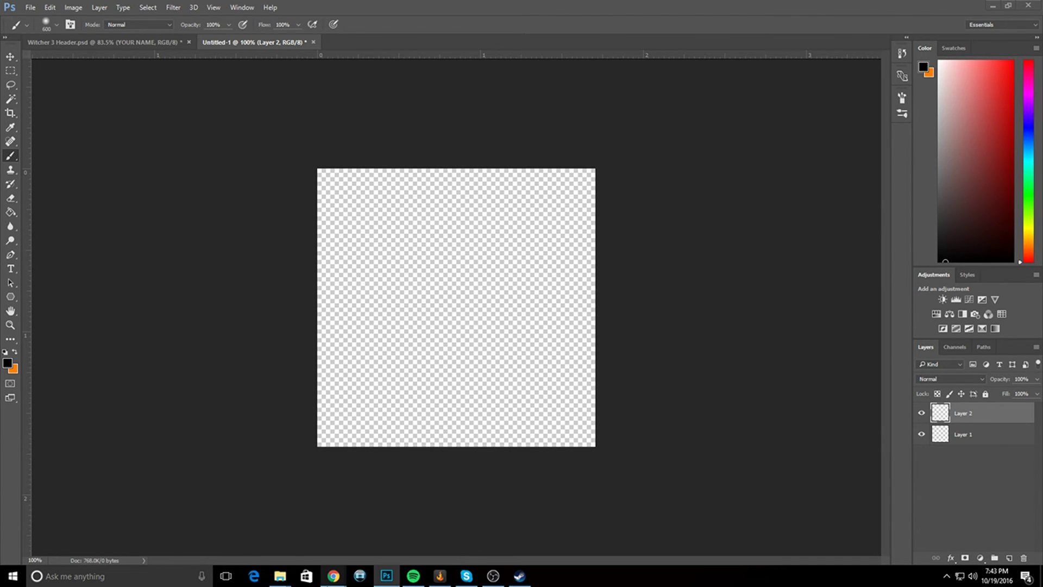
# - Switch to Chrome, search Google Images for "youtube banner preset" and examine the channel template with its device safe areas
pyautogui.moveTo(333, 575)
pyautogui.click(373, 545)
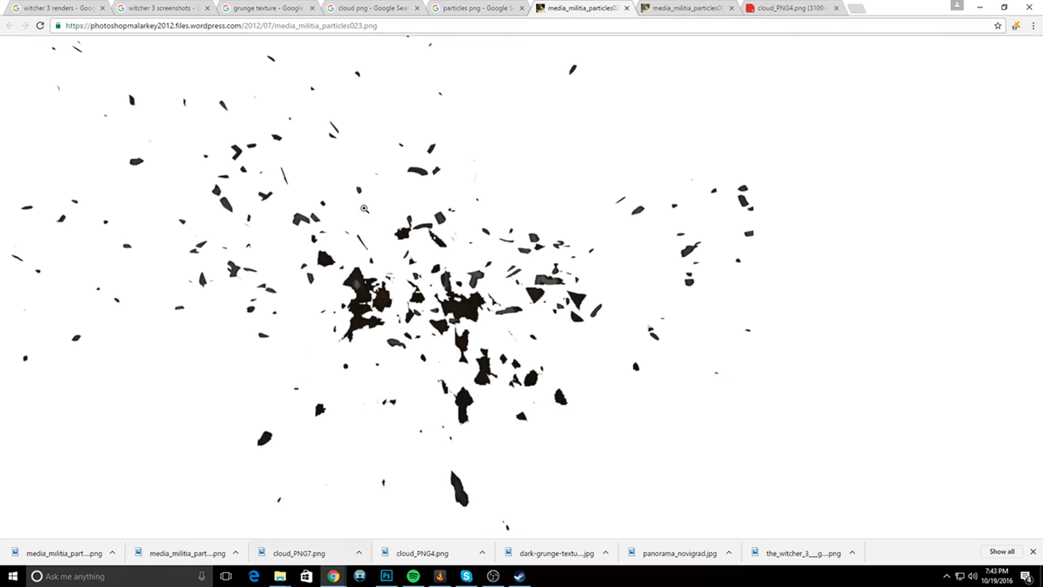
pyautogui.click(306, 29)
pyautogui.write('youtube ')
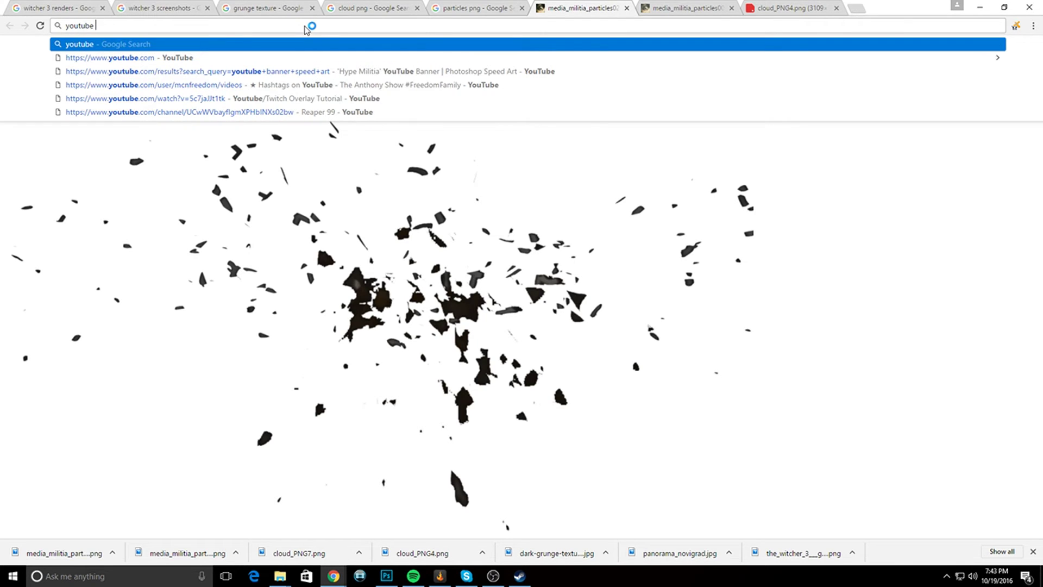
pyautogui.write('banner preset')
pyautogui.press('Return')
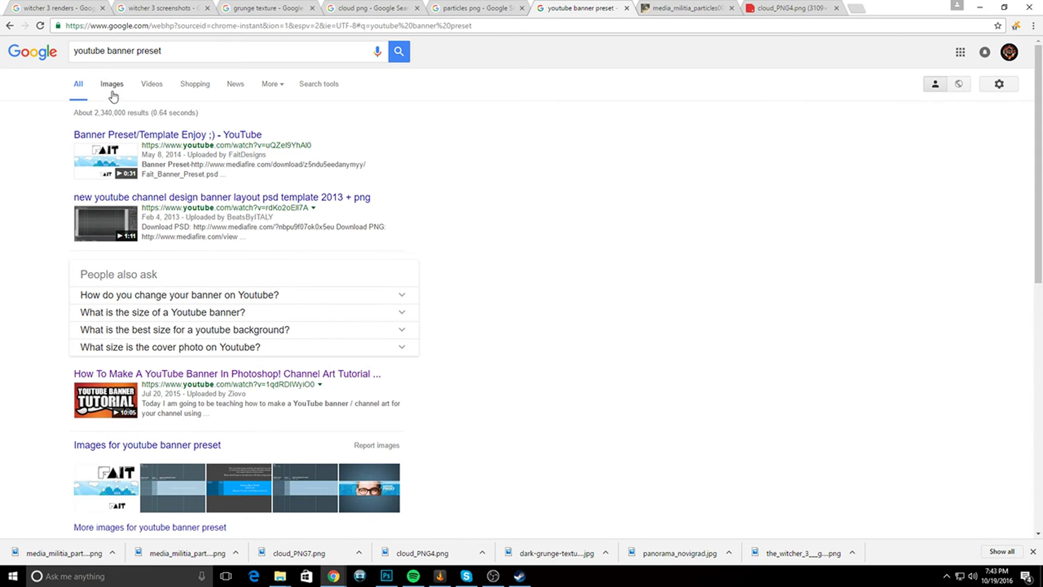
pyautogui.click(127, 104)
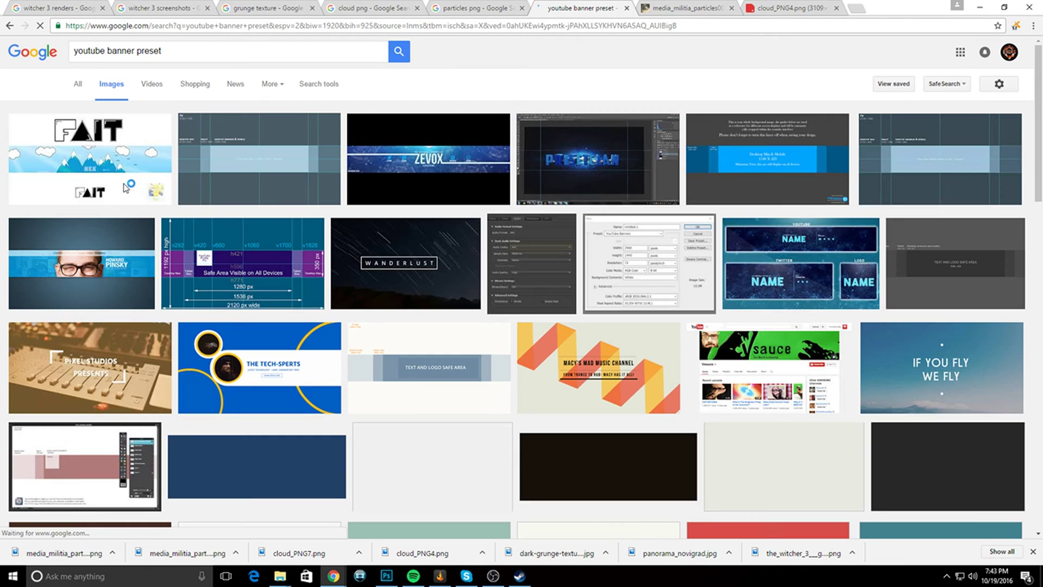
pyautogui.click(247, 182)
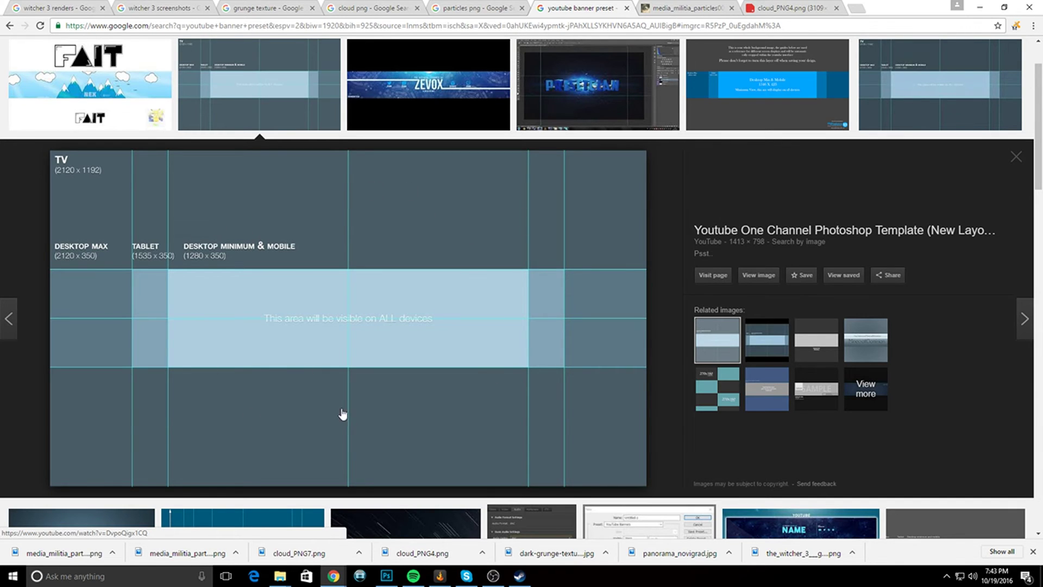
pyautogui.click(979, 7)
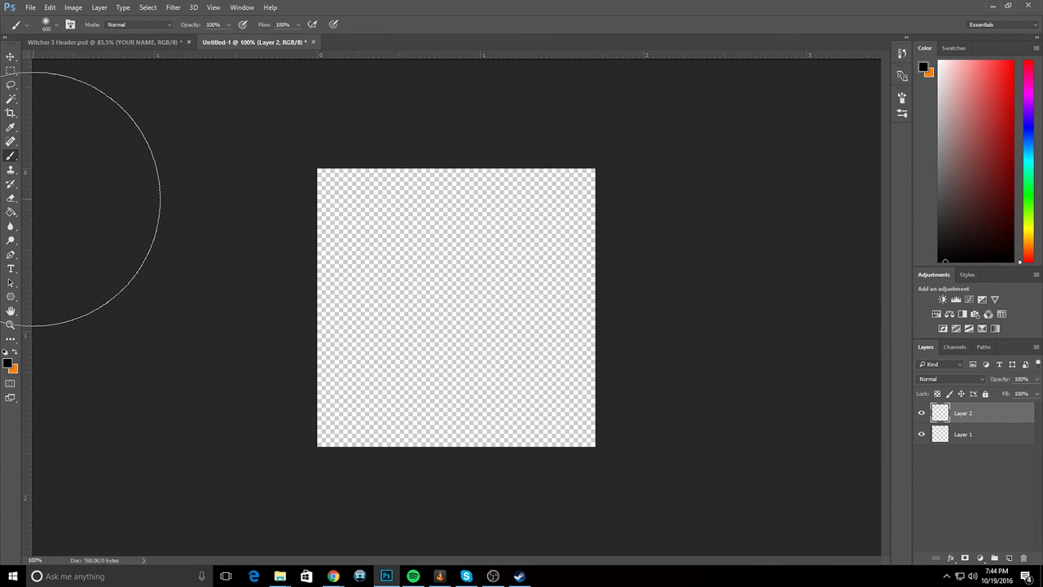
# - Fill the new document's top layer with black and set the Polygon tool's stroke colour to white
pyautogui.click(10, 216)
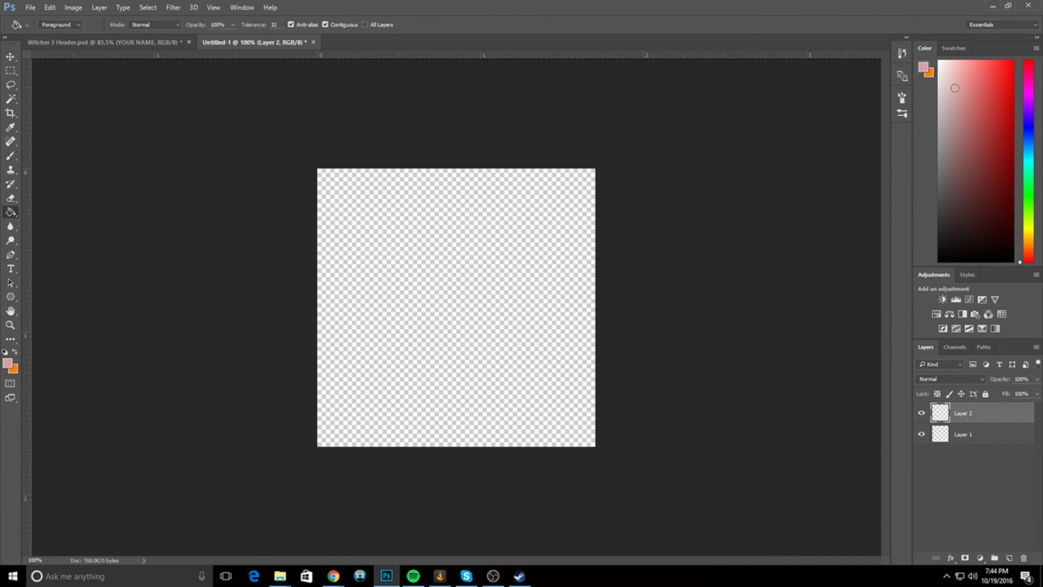
pyautogui.click(467, 333)
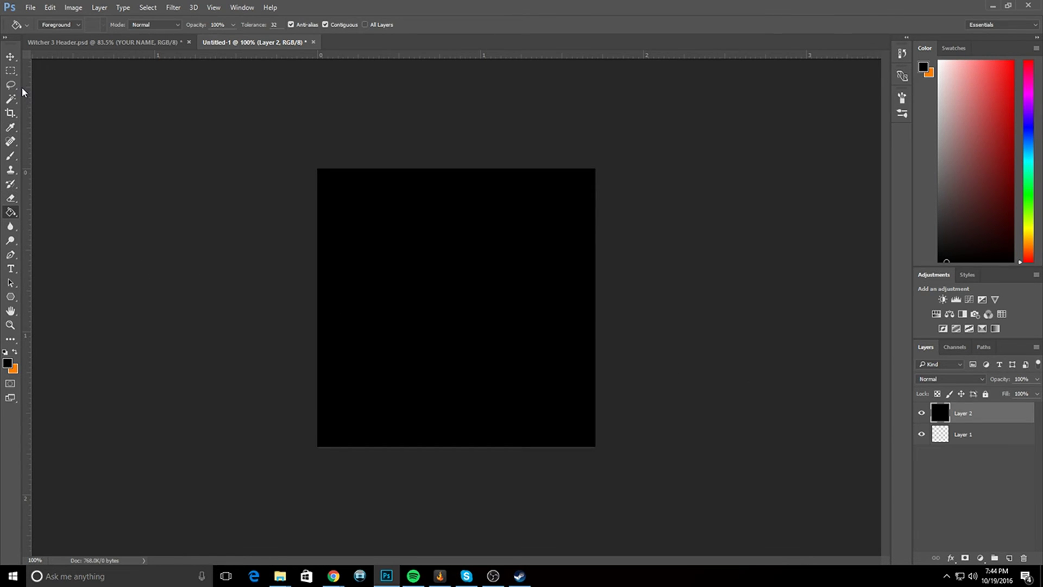
pyautogui.click(13, 297)
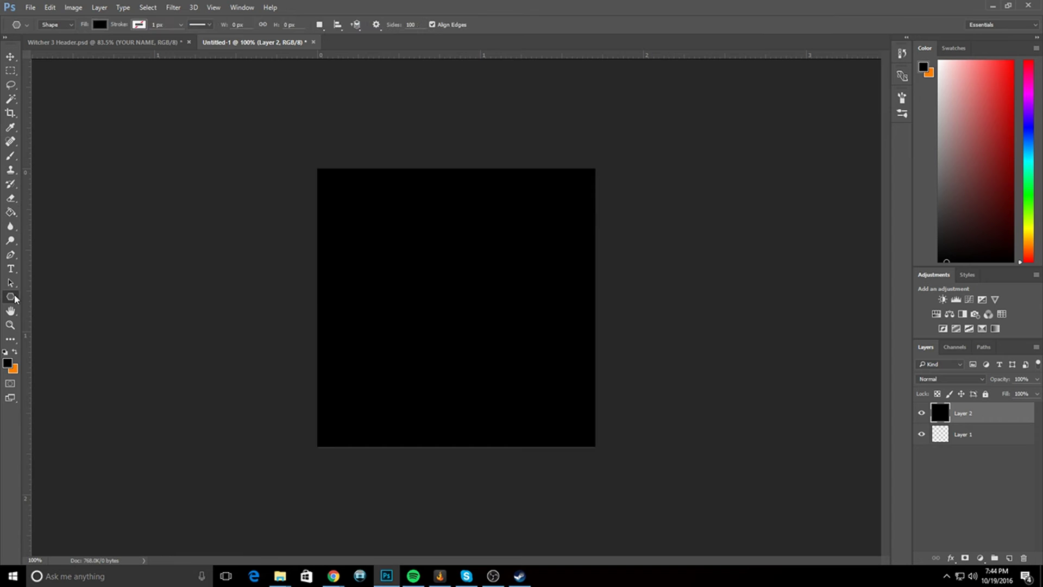
pyautogui.click(369, 239)
pyautogui.click(554, 272)
pyautogui.click(140, 24)
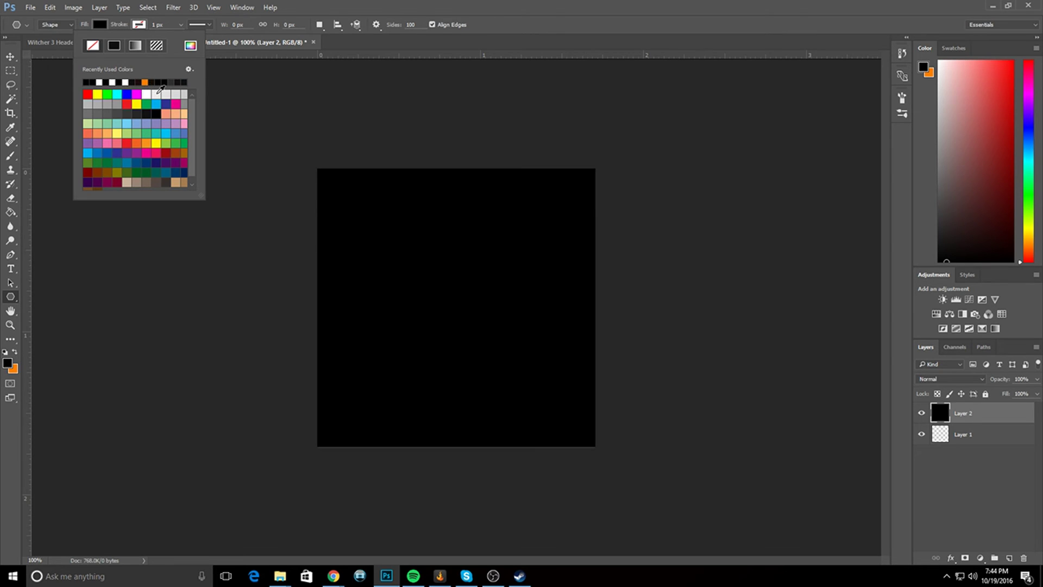
pyautogui.click(104, 82)
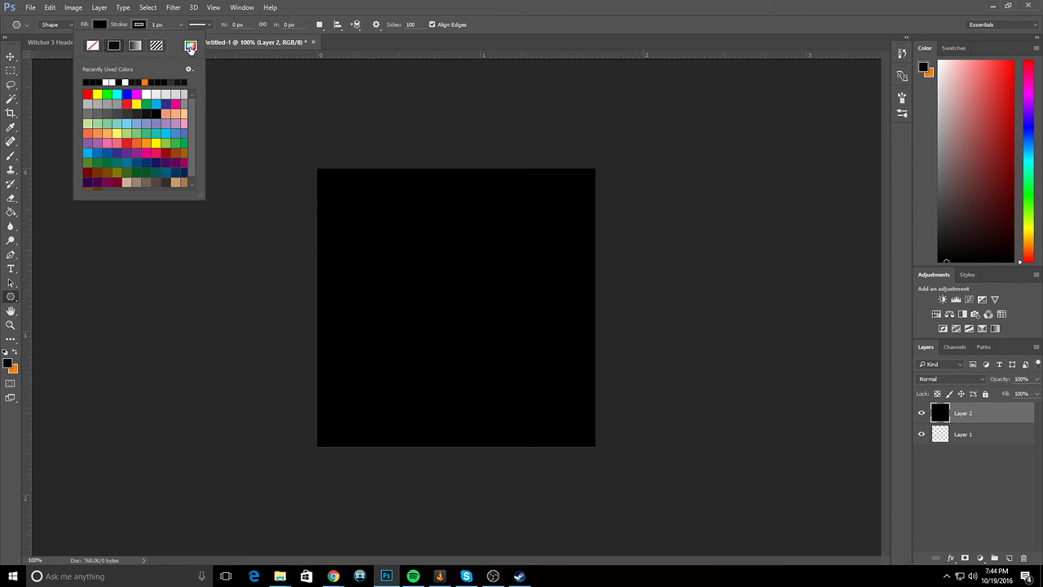
pyautogui.click(110, 81)
pyautogui.click(384, 239)
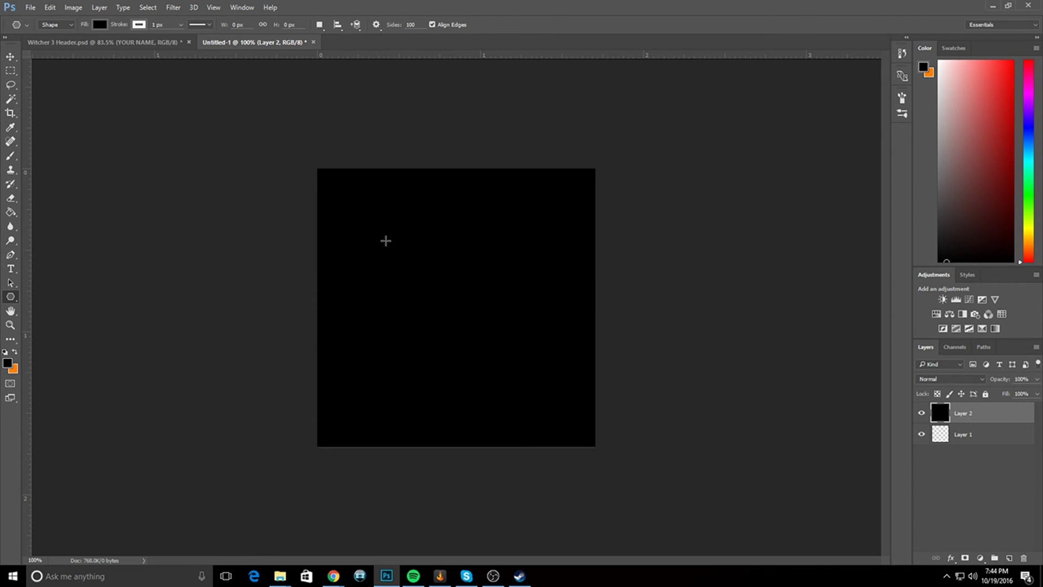
pyautogui.moveTo(384, 239); pyautogui.dragTo(487, 344)
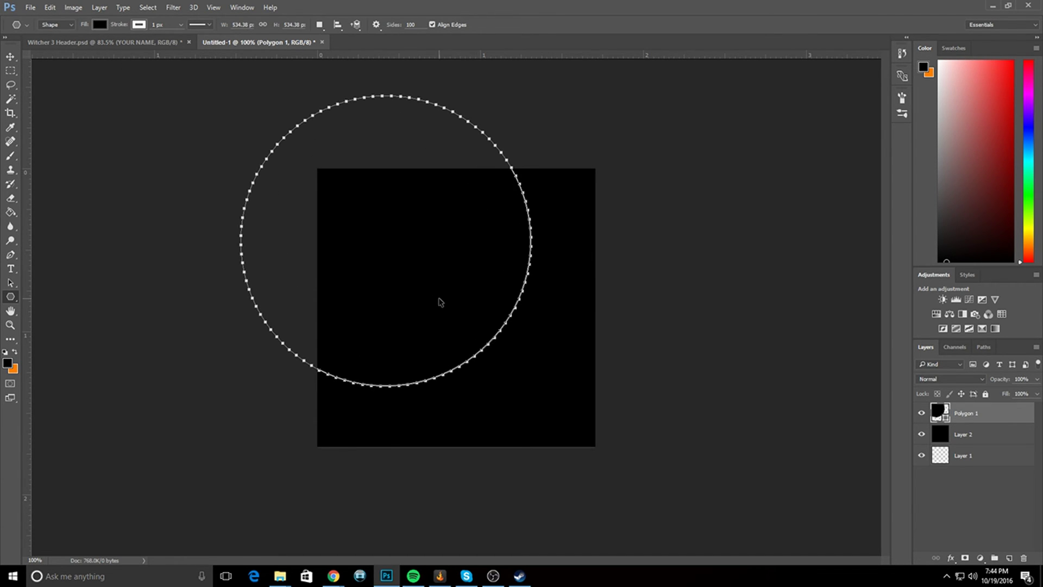
pyautogui.hotkey('ctrl', 'z')
# - Draw a large white-filled 100-sided polygon as a circle and centre it on the black canvas
pyautogui.click(101, 24)
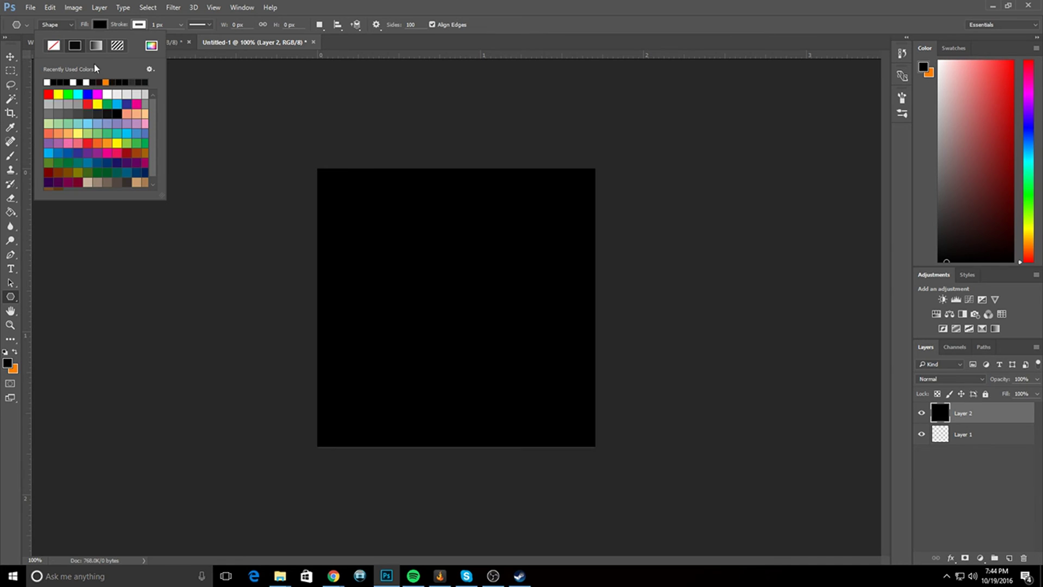
pyautogui.click(48, 81)
pyautogui.click(387, 217)
pyautogui.moveTo(386, 216); pyautogui.dragTo(456, 303)
pyautogui.click(10, 56)
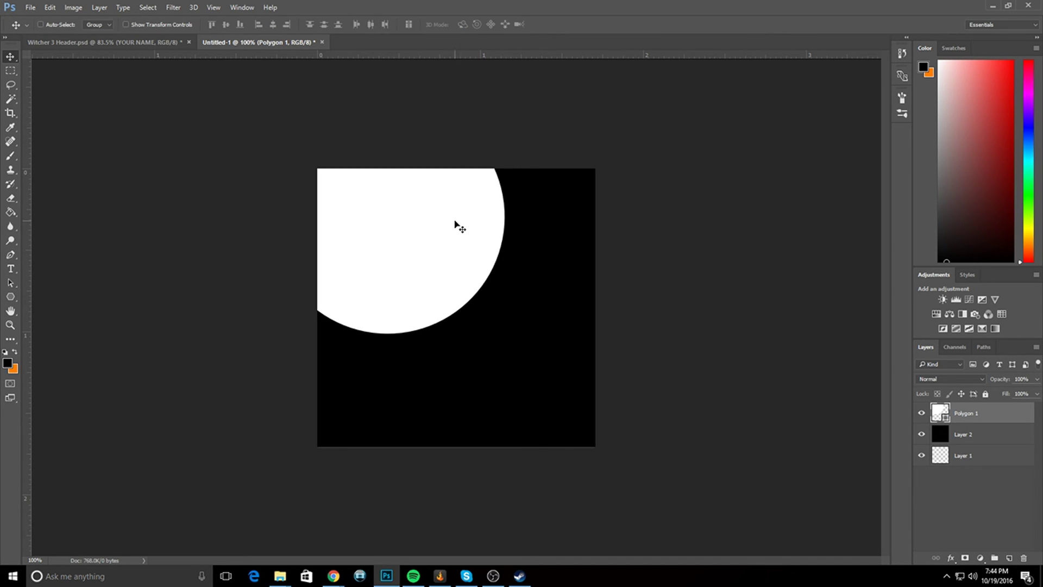
pyautogui.moveTo(456, 226); pyautogui.dragTo(514, 317)
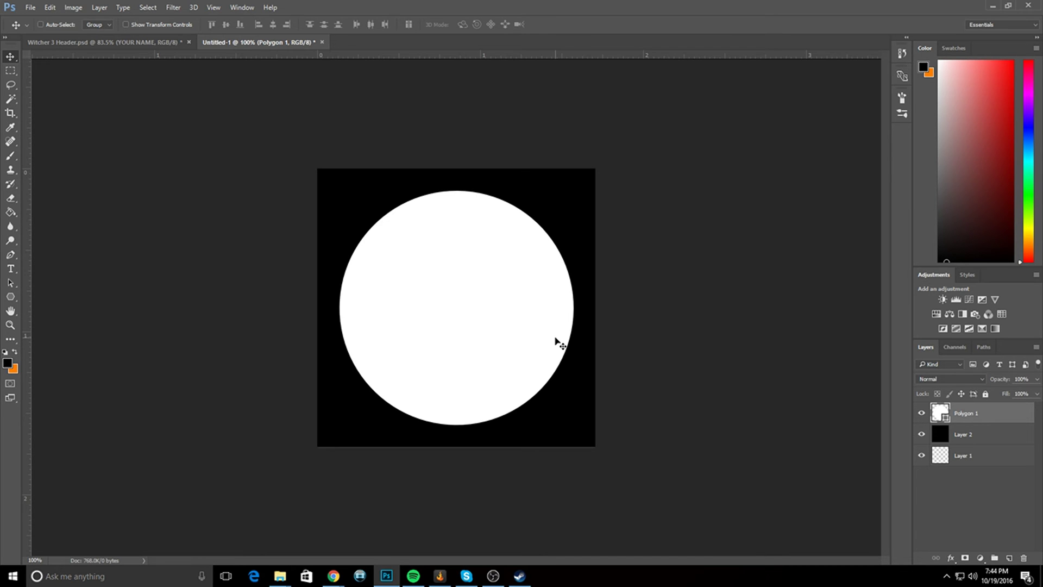
# - Add a black letter "A" in 18 pt Nexa Bold inside the white circle
pyautogui.click(11, 268)
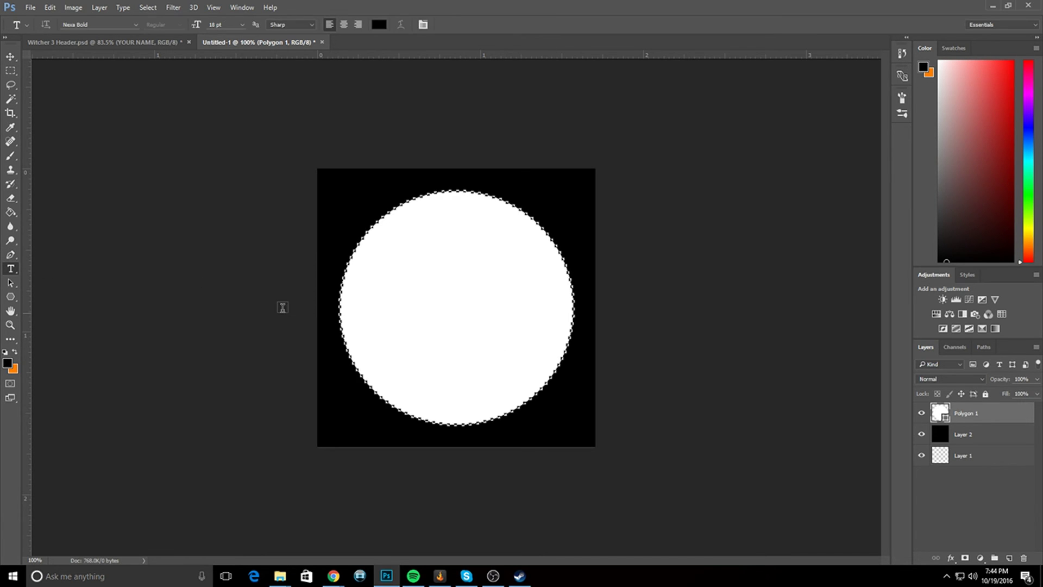
pyautogui.click(387, 253)
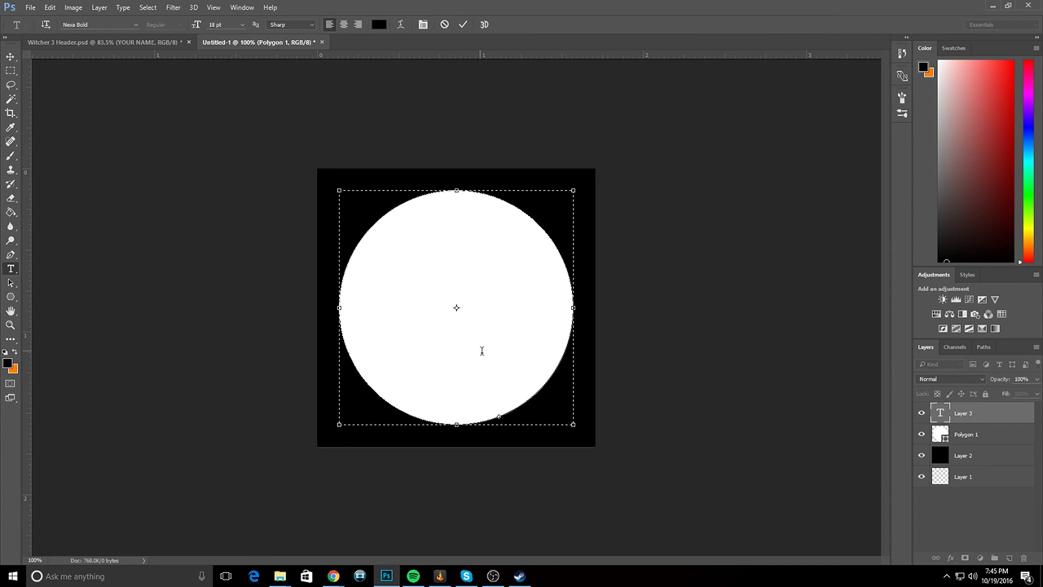
pyautogui.press('Escape')
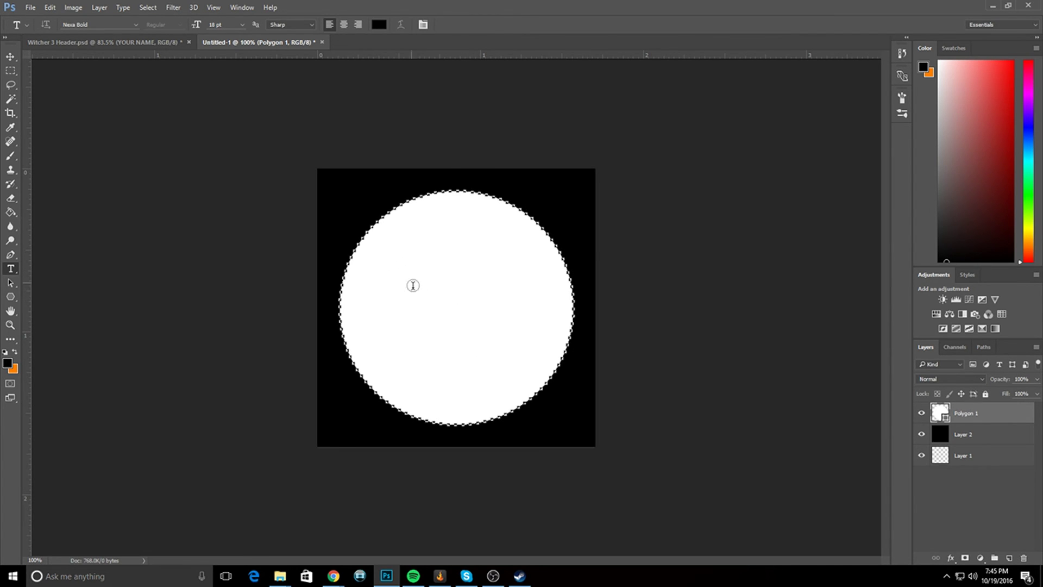
pyautogui.moveTo(401, 275); pyautogui.dragTo(534, 391)
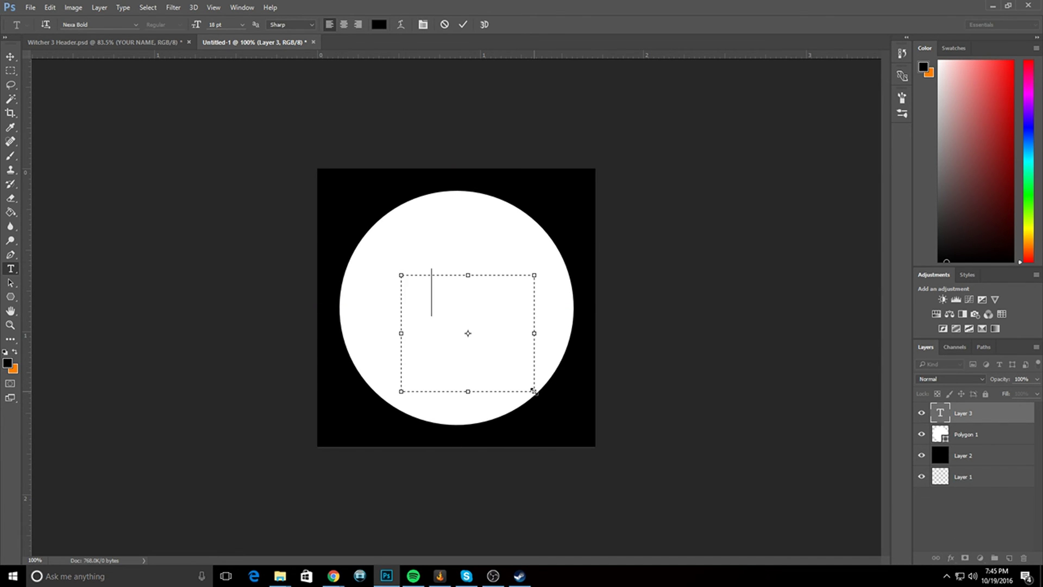
pyautogui.write('A')
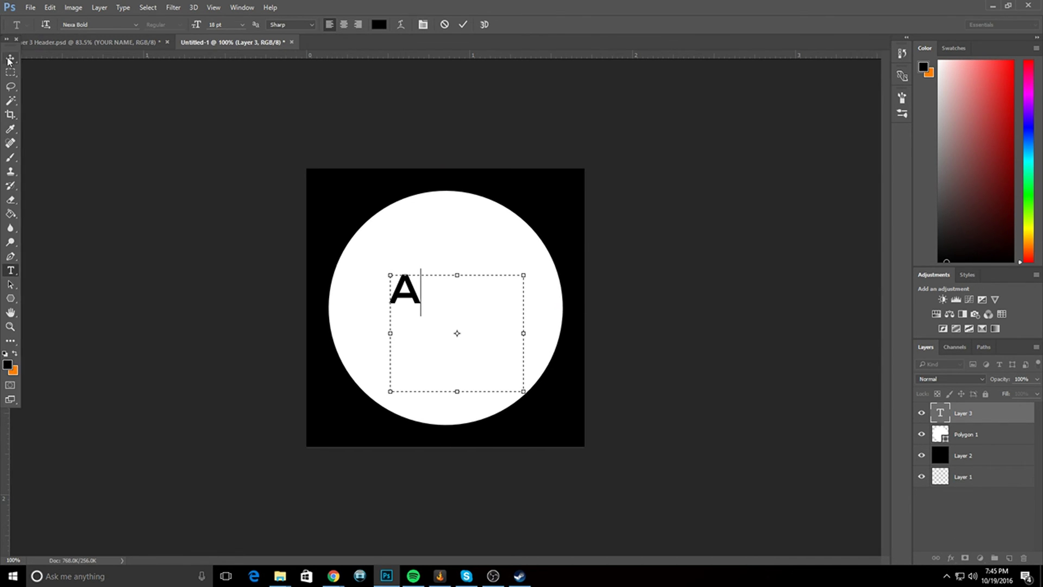
pyautogui.click(12, 55)
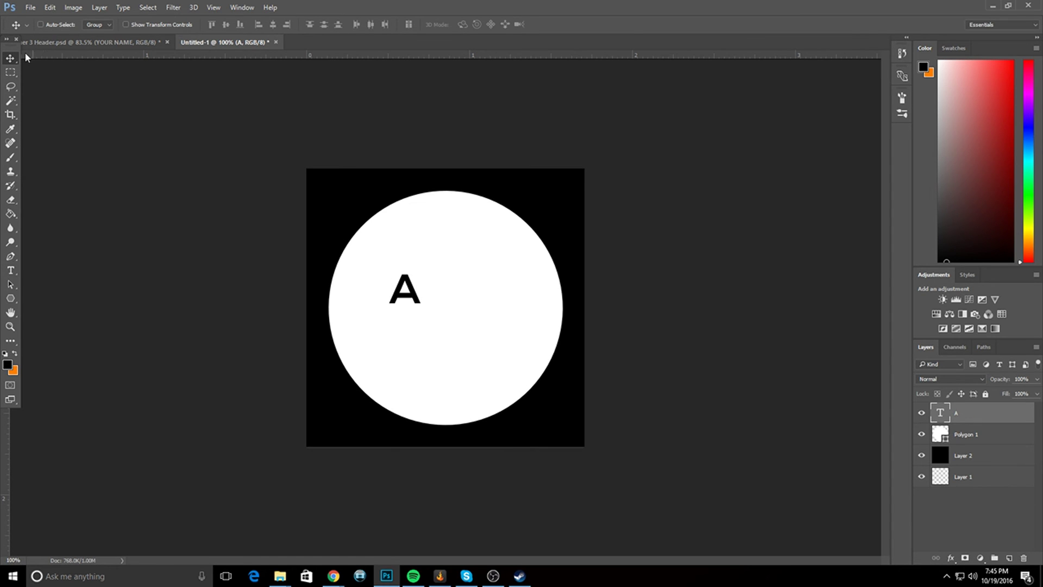
pyautogui.moveTo(11, 39); pyautogui.dragTo(4, 61)
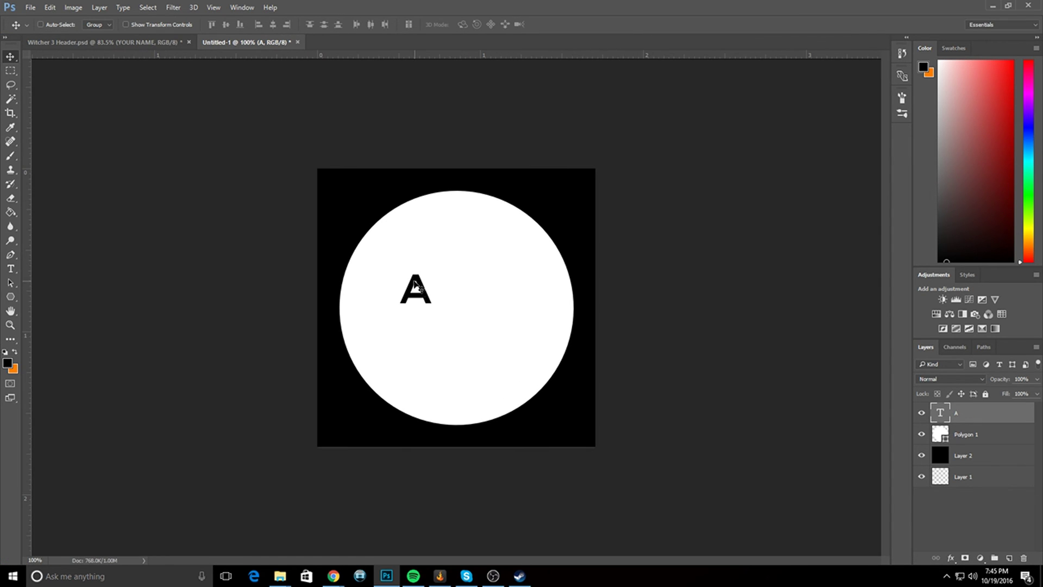
# - Scale the letter "A" up to about 392% and centre it inside the white circle
pyautogui.moveTo(429, 299); pyautogui.dragTo(158, 209)
pyautogui.press('ctrl')
pyautogui.hotkey('ctrl', 't')
pyautogui.moveTo(345, 239); pyautogui.dragTo(471, 320)
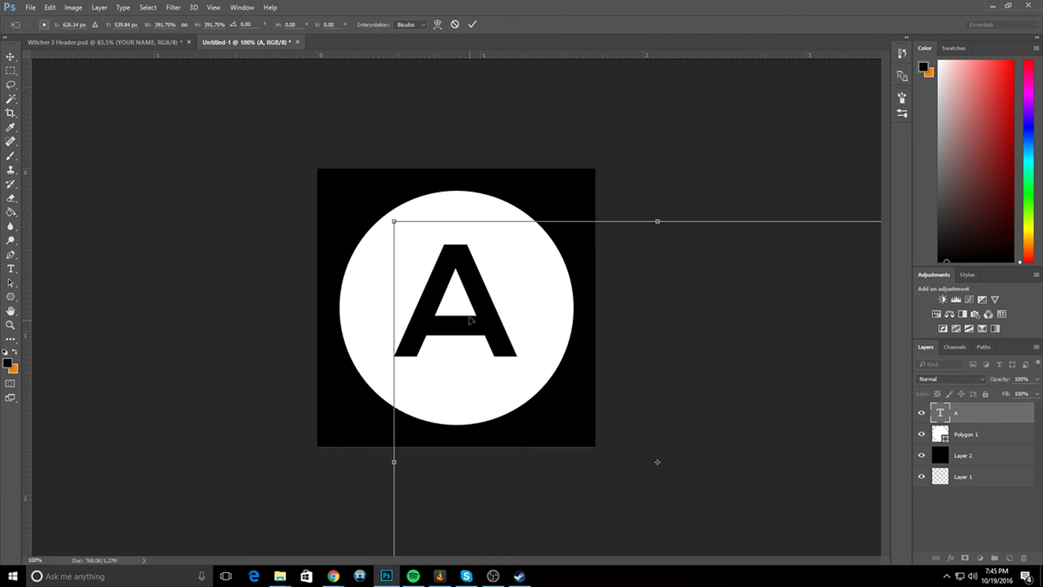
pyautogui.click(472, 24)
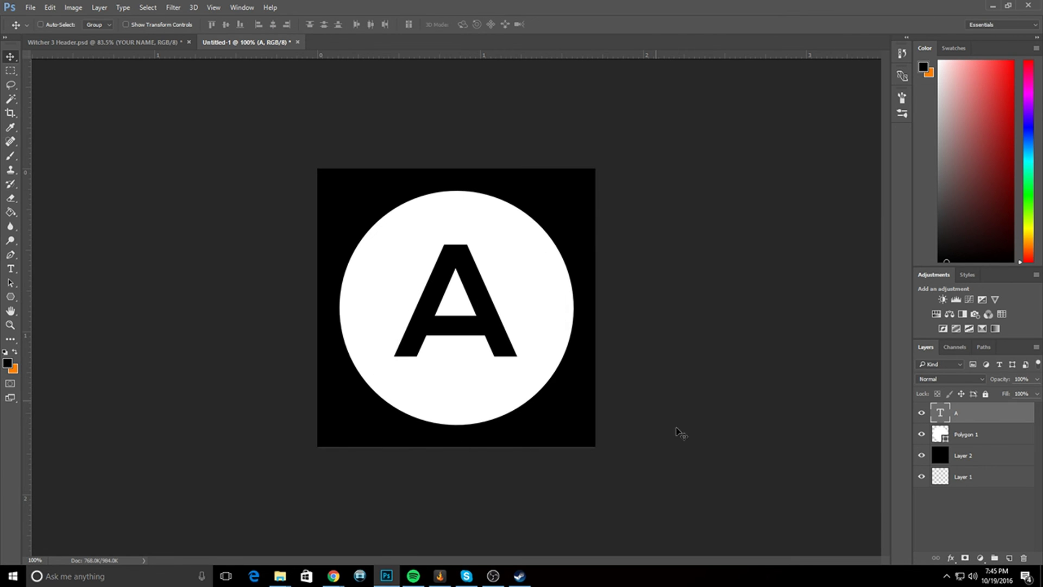
# - Rasterize the letter "A" layer and fill the black background on Layer 2 with bright red
pyautogui.moveTo(964, 145); pyautogui.dragTo(1014, 59)
pyautogui.click(12, 214)
pyautogui.click(329, 435)
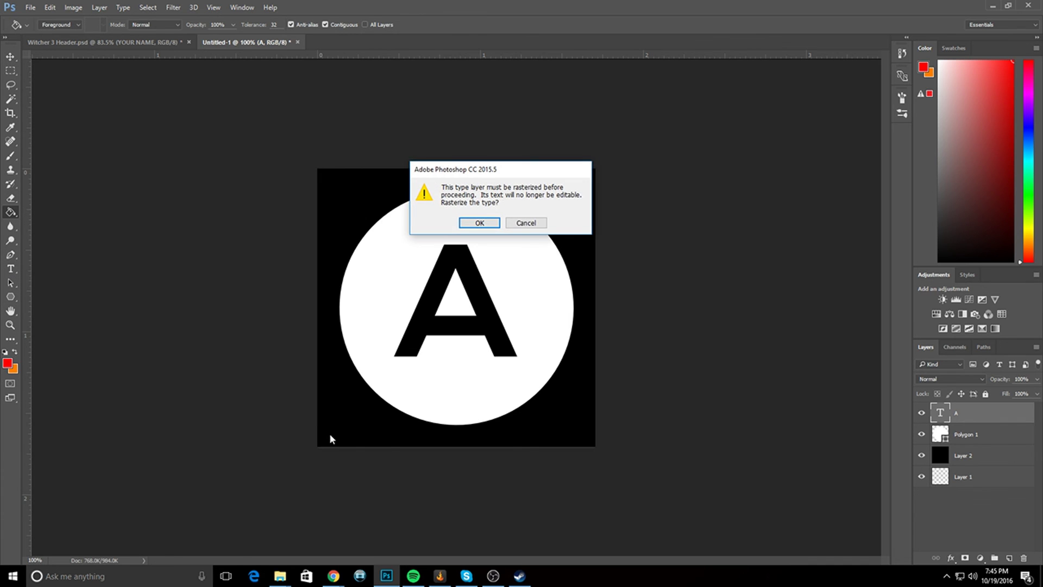
pyautogui.click(479, 223)
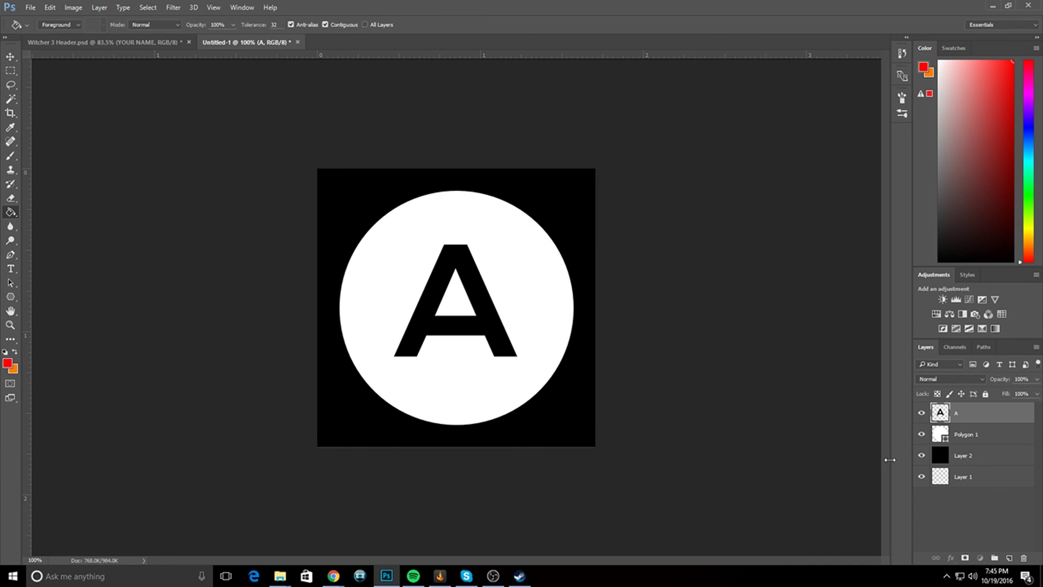
pyautogui.click(969, 456)
pyautogui.click(587, 422)
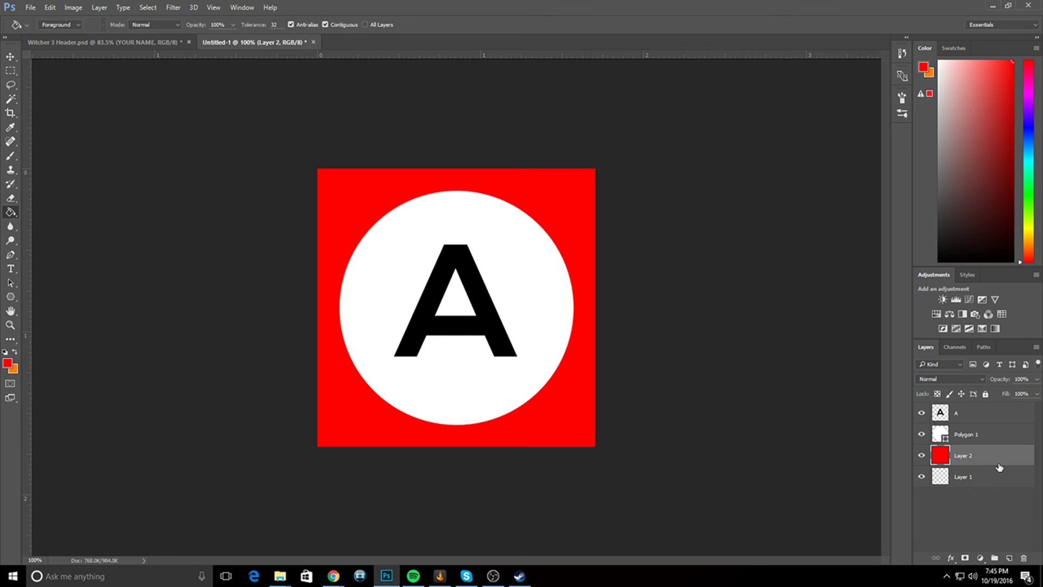
# - Rasterize the Polygon 1 circle layer and cut the outline of the letter "A" out of it
pyautogui.click(965, 419)
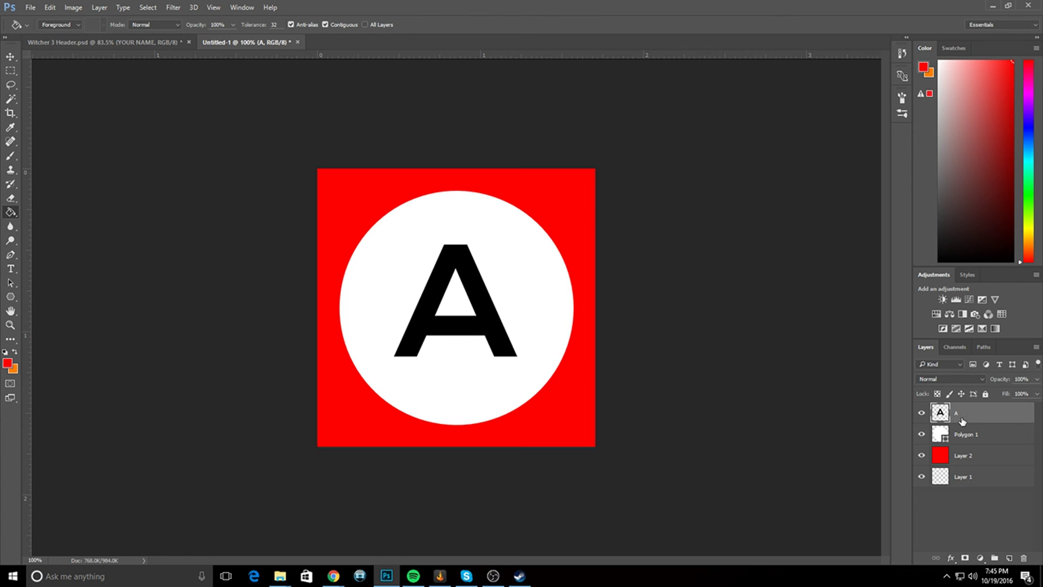
pyautogui.keyDown('ctrl'); pyautogui.click(941, 415); pyautogui.keyUp('ctrl')
pyautogui.click(967, 441)
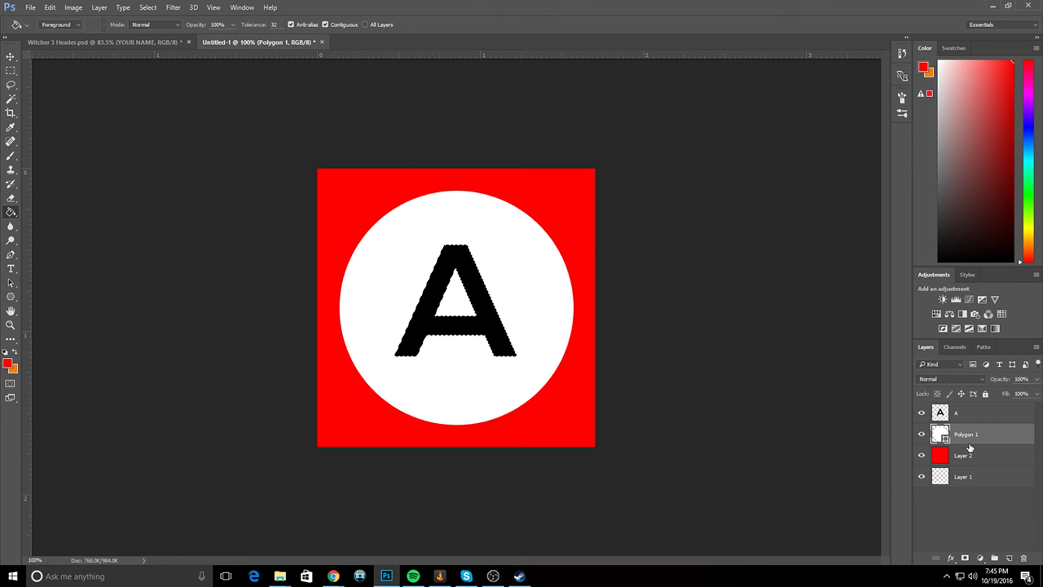
pyautogui.press('Delete')
pyautogui.click(512, 214)
pyautogui.rightClick(969, 436)
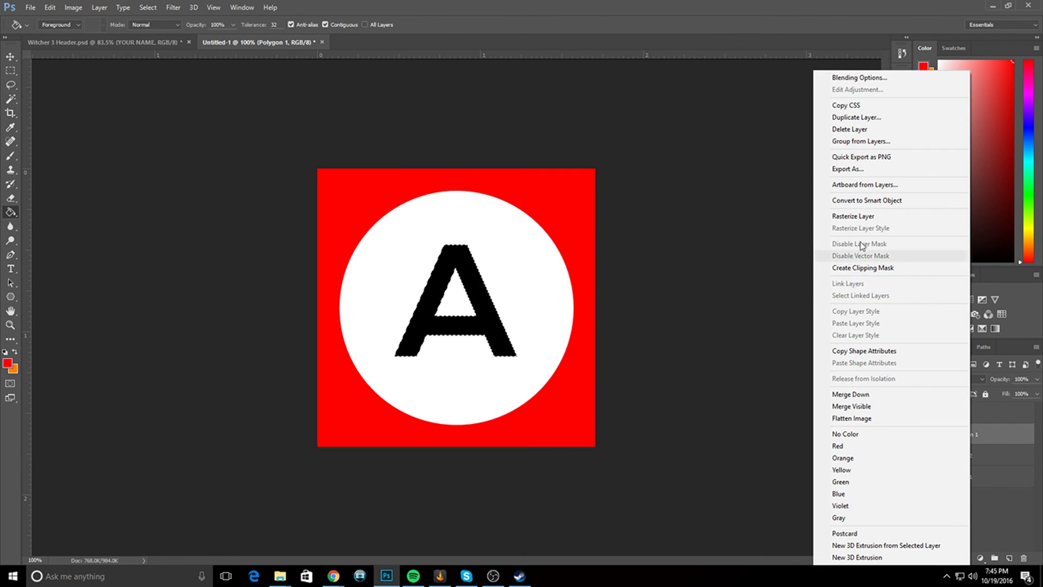
pyautogui.click(853, 216)
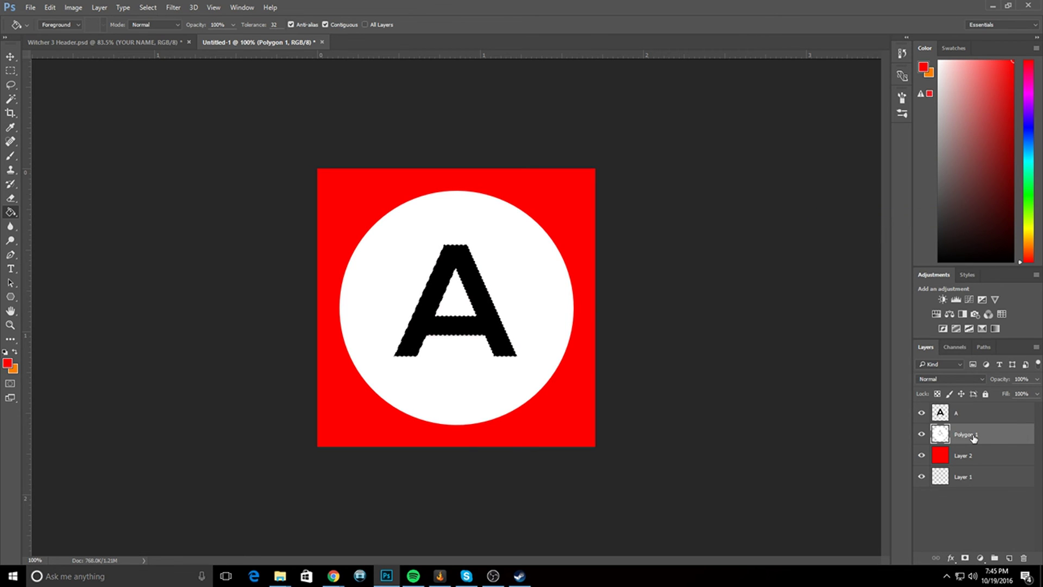
pyautogui.hotkey('ctrl', 'd')
# - Delete the separate letter "A" layer and reposition the cut-out circle over the red background
pyautogui.click(941, 416)
pyautogui.press('Delete')
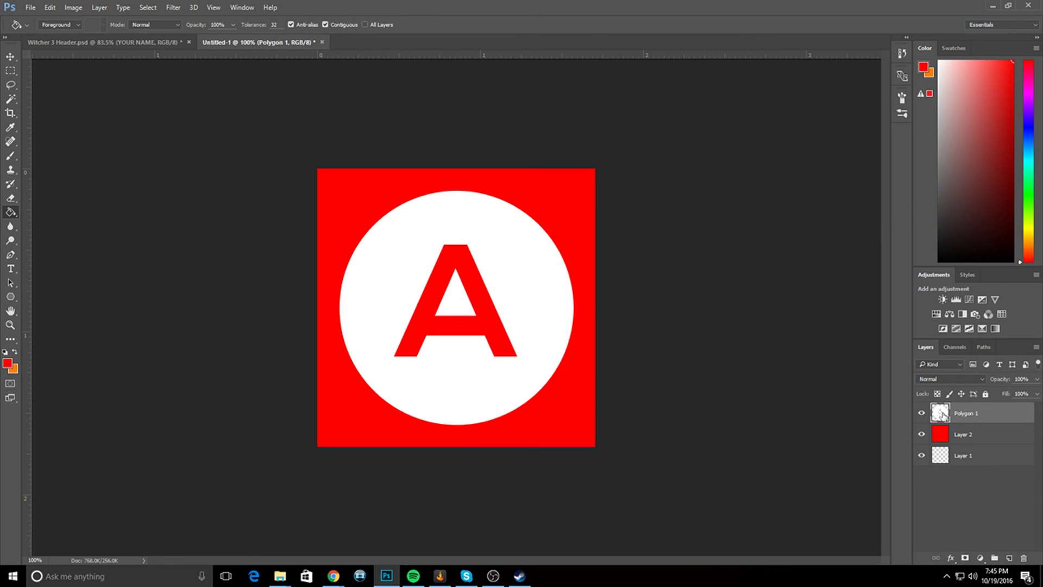
pyautogui.click(10, 57)
pyautogui.moveTo(484, 305); pyautogui.dragTo(471, 274)
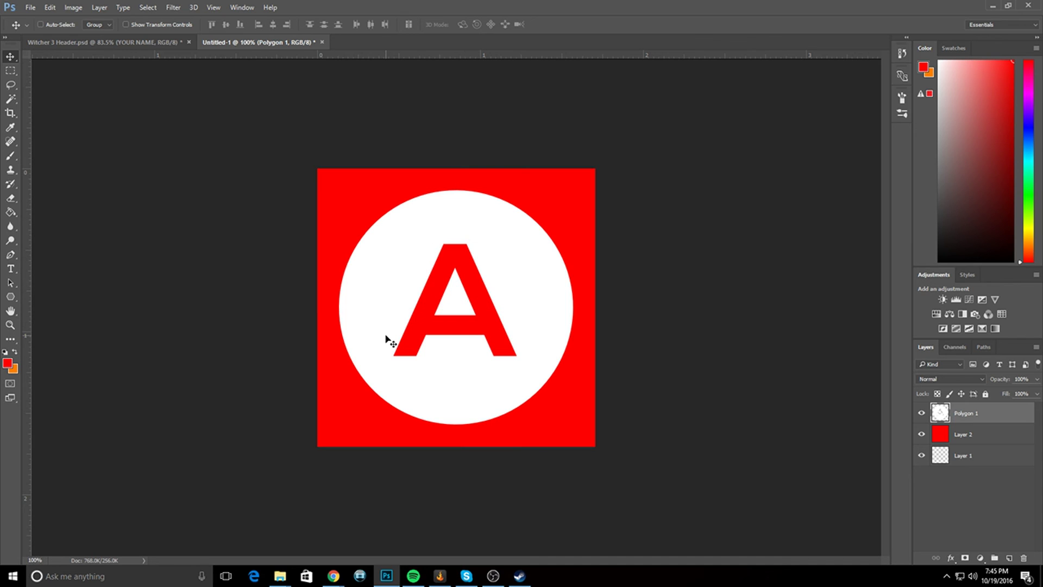